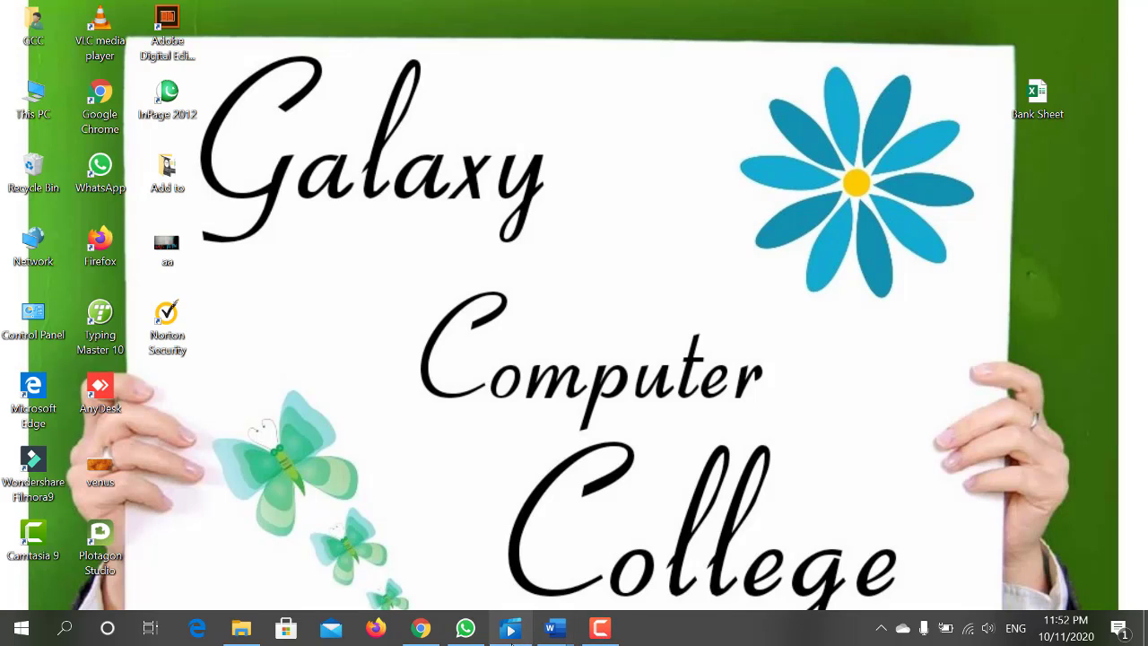
- Skip the tutorial video ahead to its end and close the player
click(512, 639)
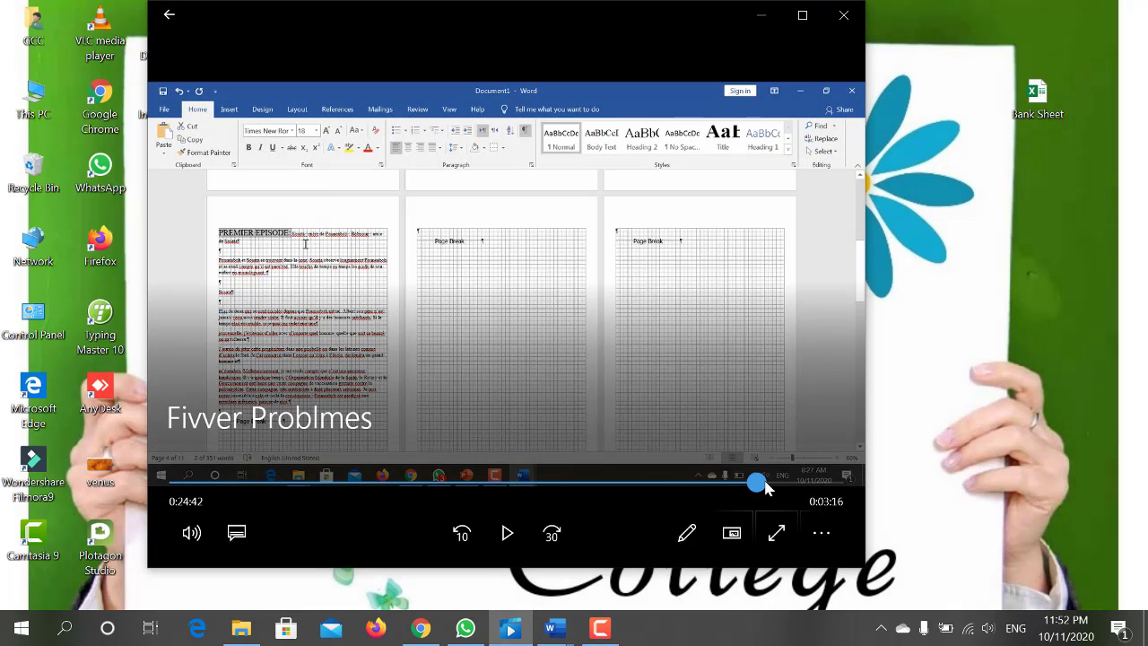
drag(768, 485, 816, 505)
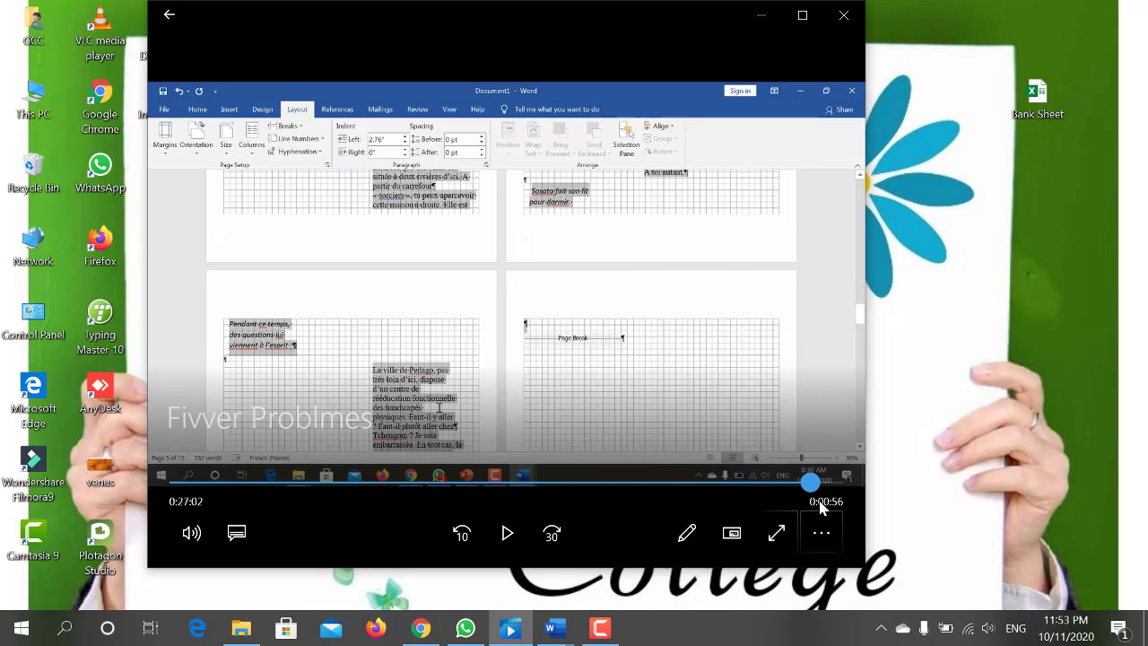
drag(816, 505, 830, 510)
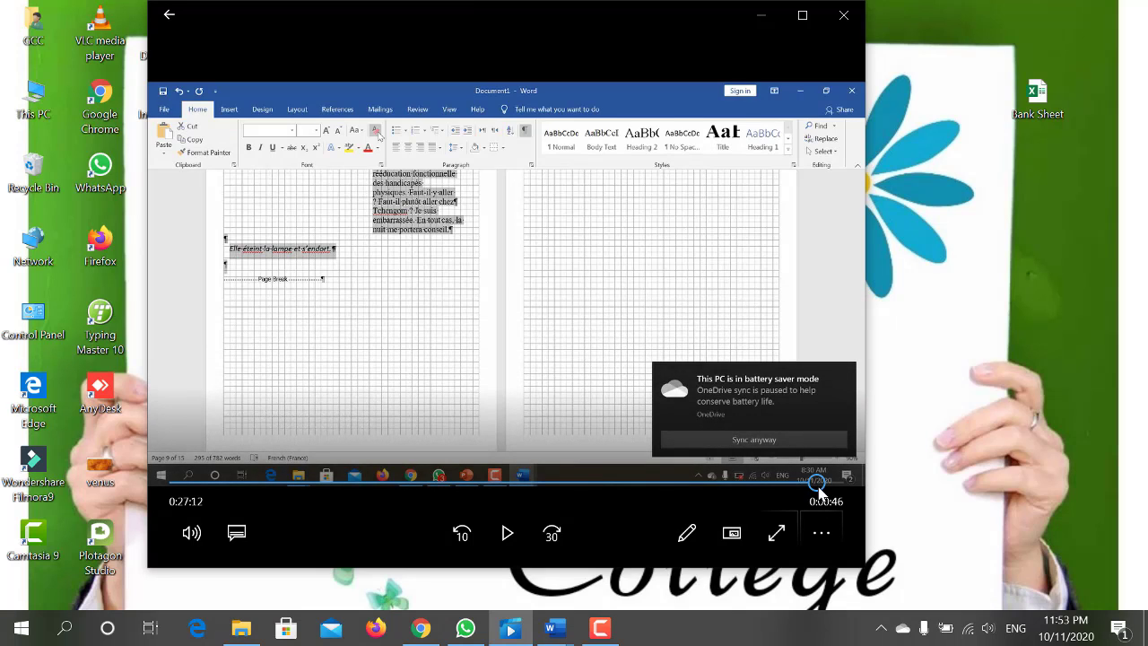
drag(818, 488, 826, 491)
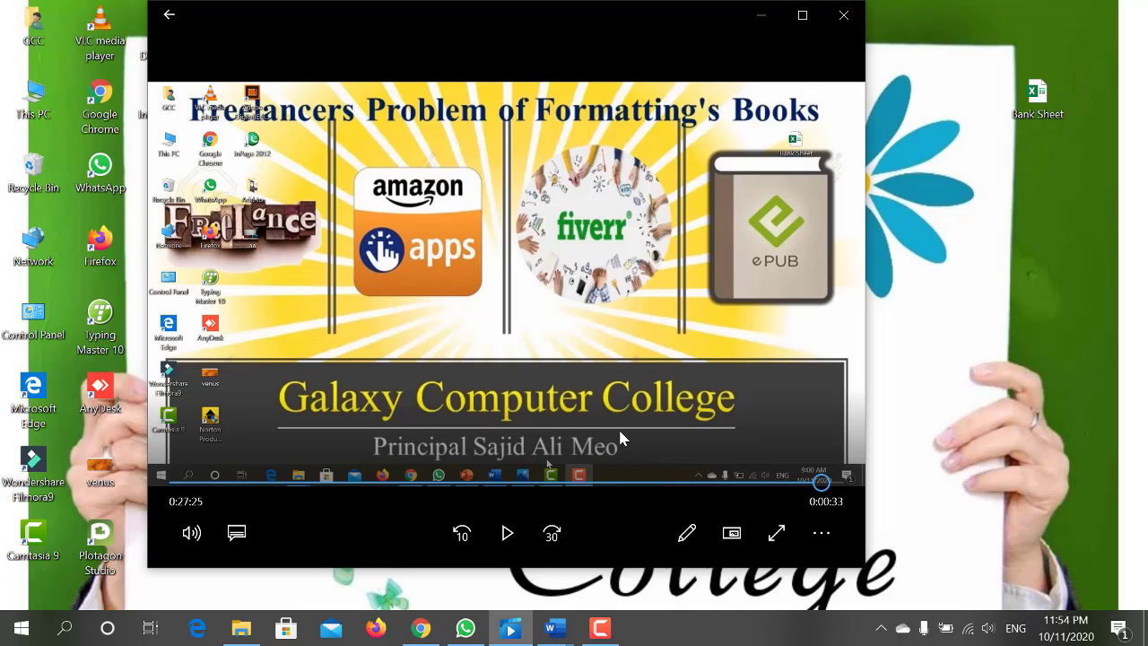
click(761, 16)
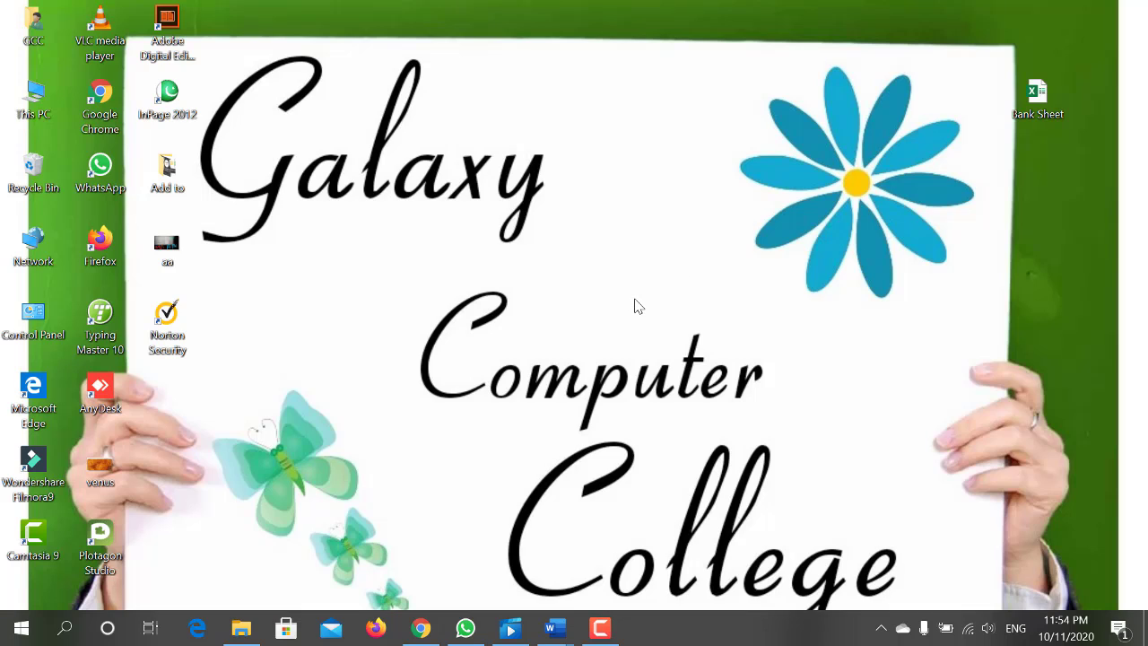
- Open the Customer File manuscript and scroll down through its pages
click(556, 630)
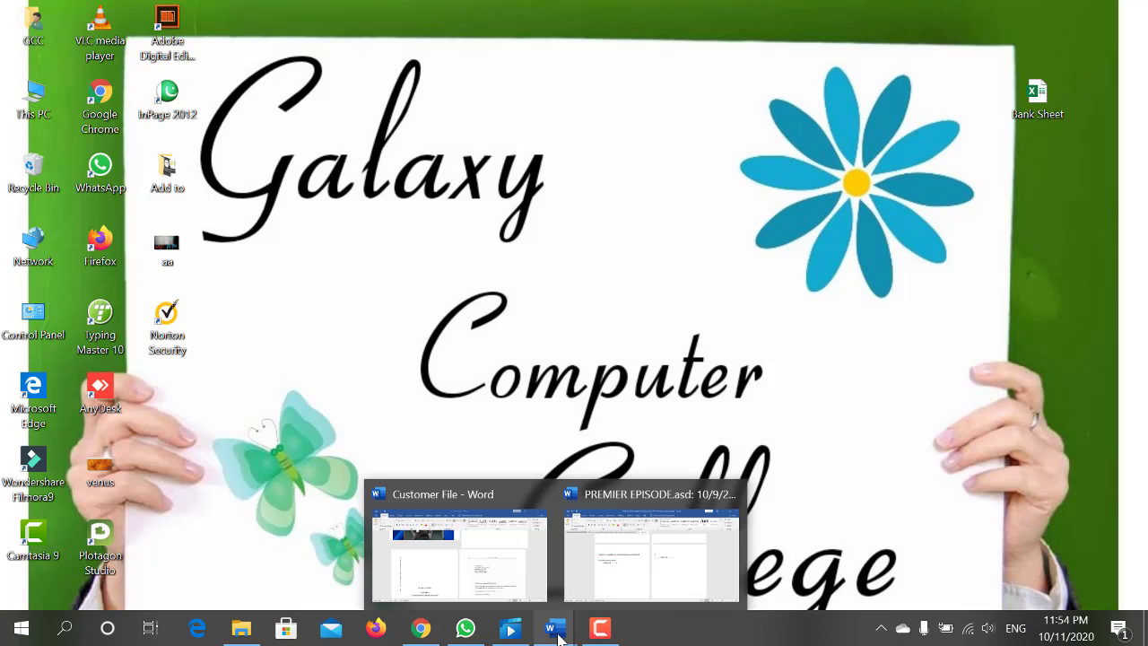
click(489, 569)
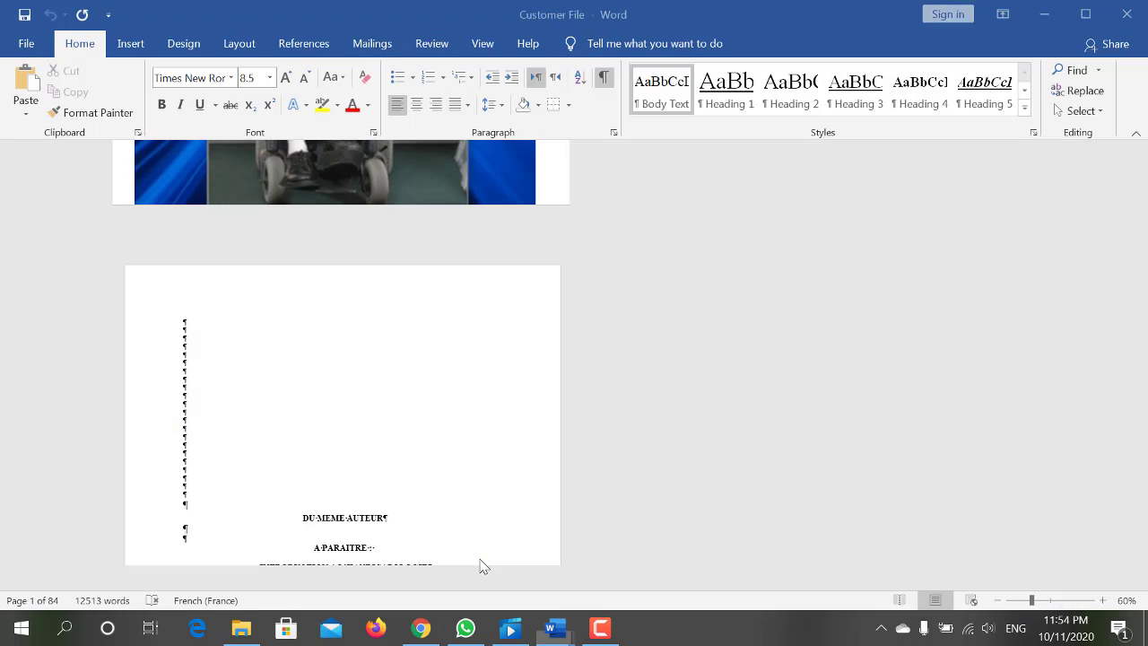
scroll(438, 354, down, 1)
scroll(438, 355, down, 3)
scroll(438, 355, down, 4)
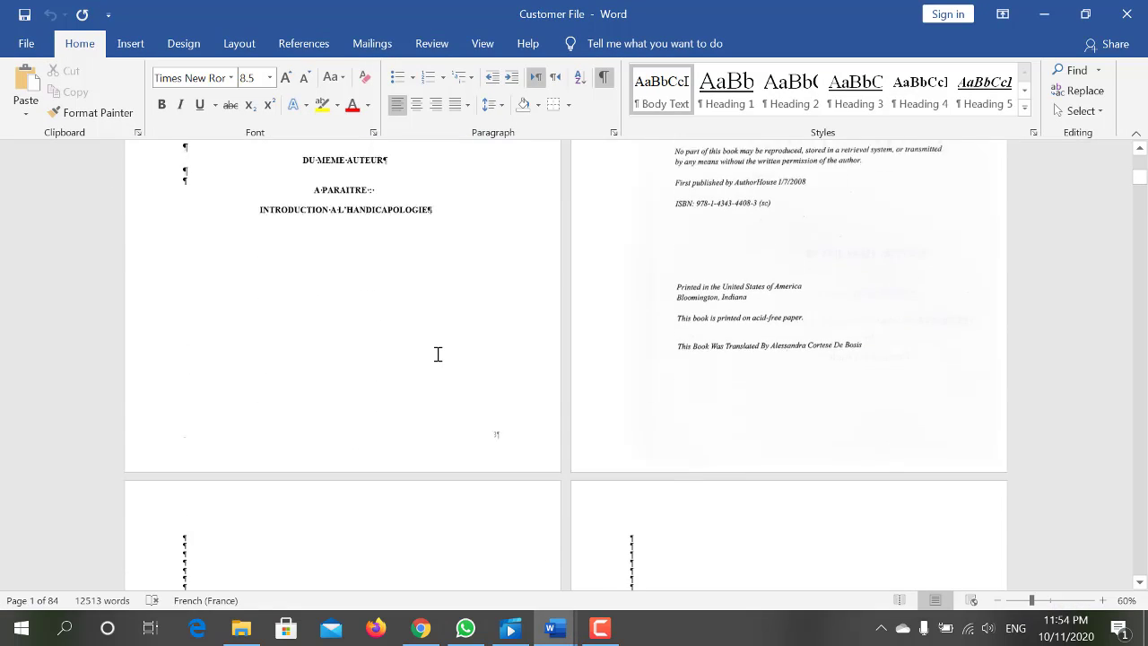
scroll(438, 354, down, 5)
scroll(438, 354, down, 3)
scroll(438, 354, down, 3)
scroll(438, 354, down, 3)
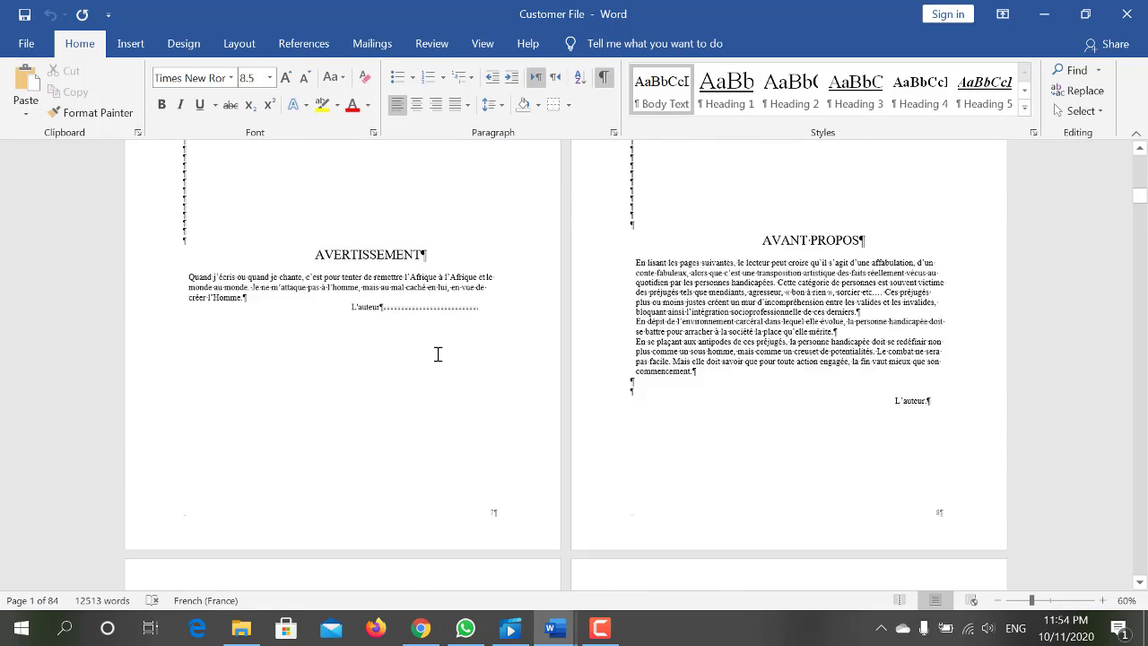
scroll(437, 359, down, 4)
scroll(438, 359, down, 3)
scroll(438, 359, down, 3)
scroll(438, 357, down, 3)
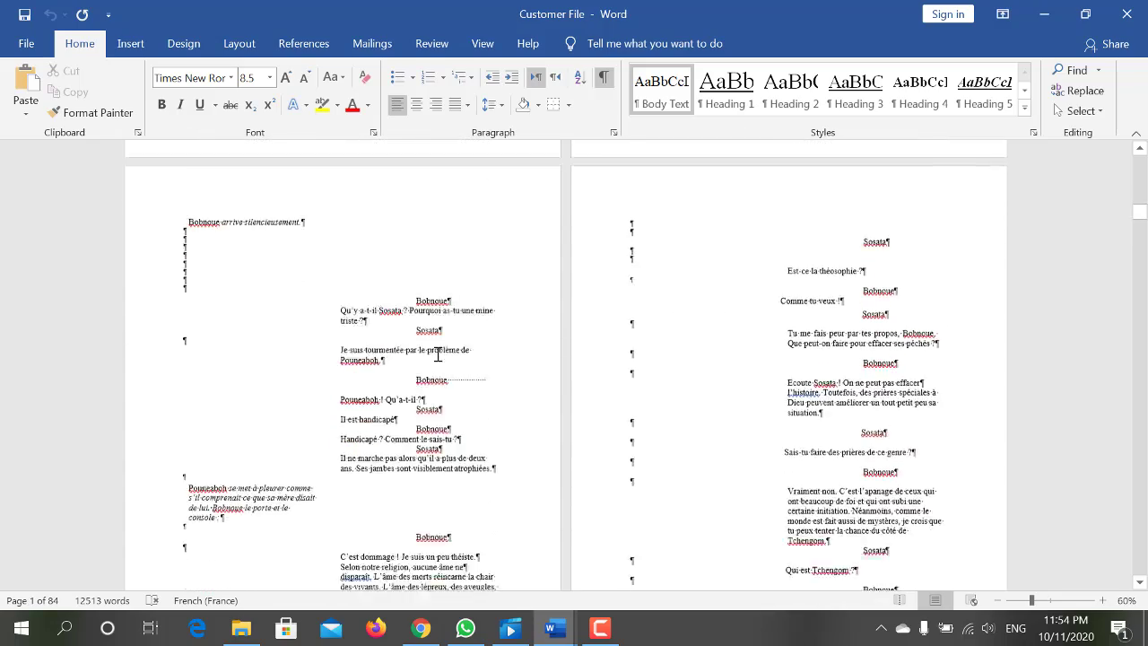
scroll(437, 354, down, 3)
scroll(438, 354, down, 3)
scroll(438, 355, down, 3)
scroll(438, 354, down, 3)
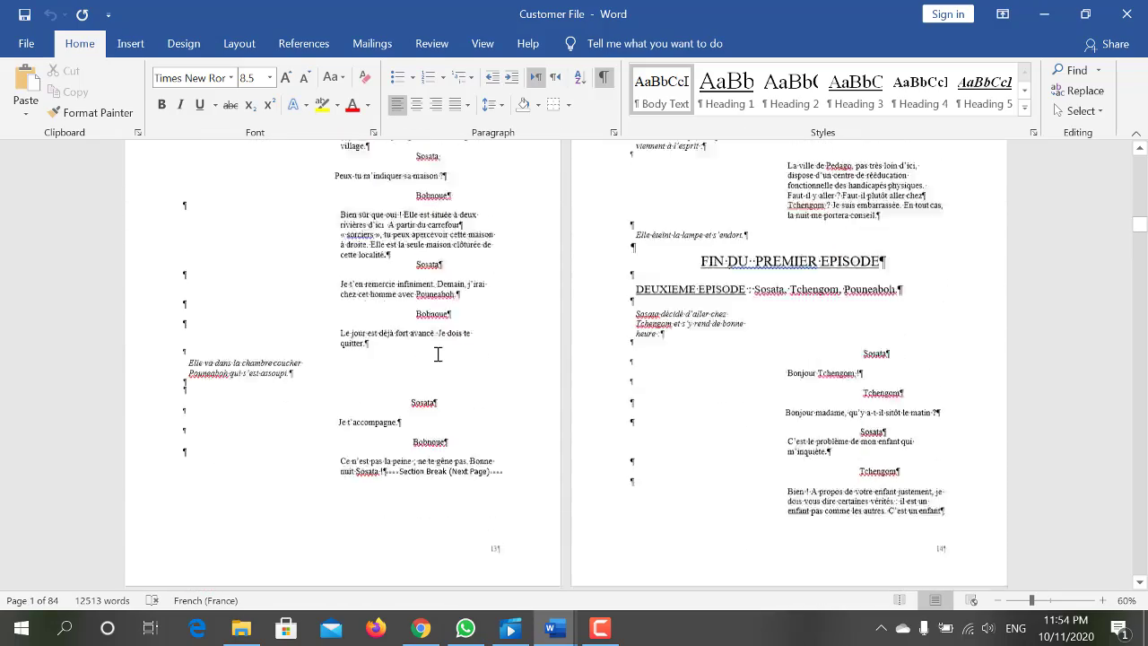
scroll(438, 354, down, 3)
scroll(438, 354, down, 3)
scroll(438, 354, down, 3)
scroll(438, 354, down, 3)
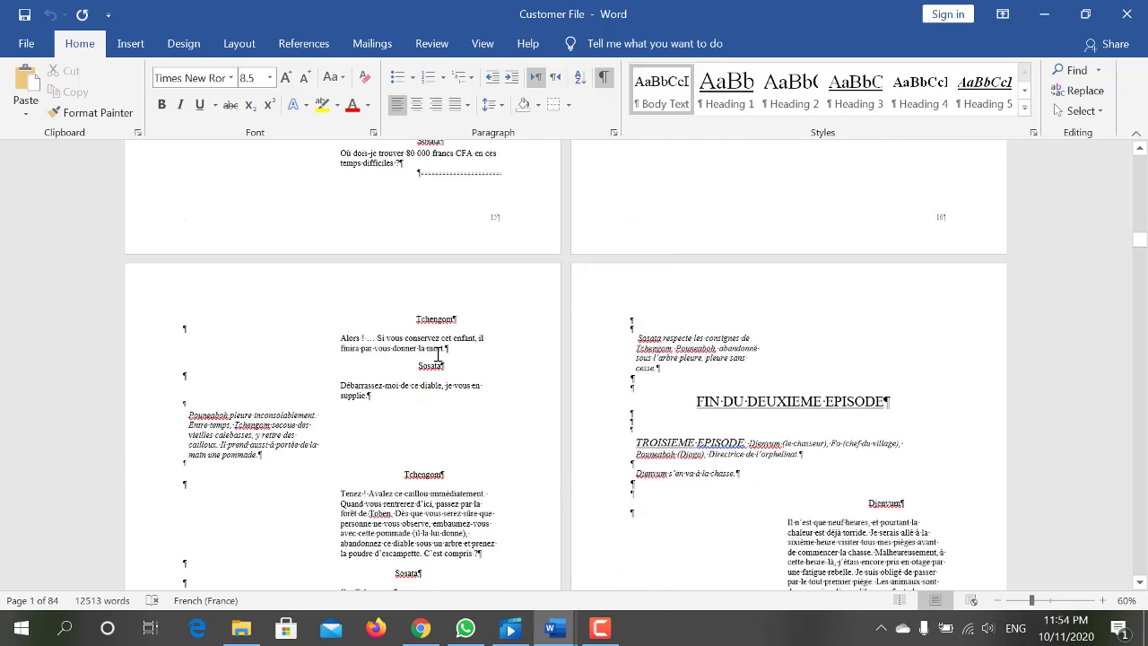
scroll(659, 315, down, 3)
- Collapse and re-expand the FIN DU DEUXIEME EPISODE heading, then switch to PREMIER EPISODE.asd
click(688, 275)
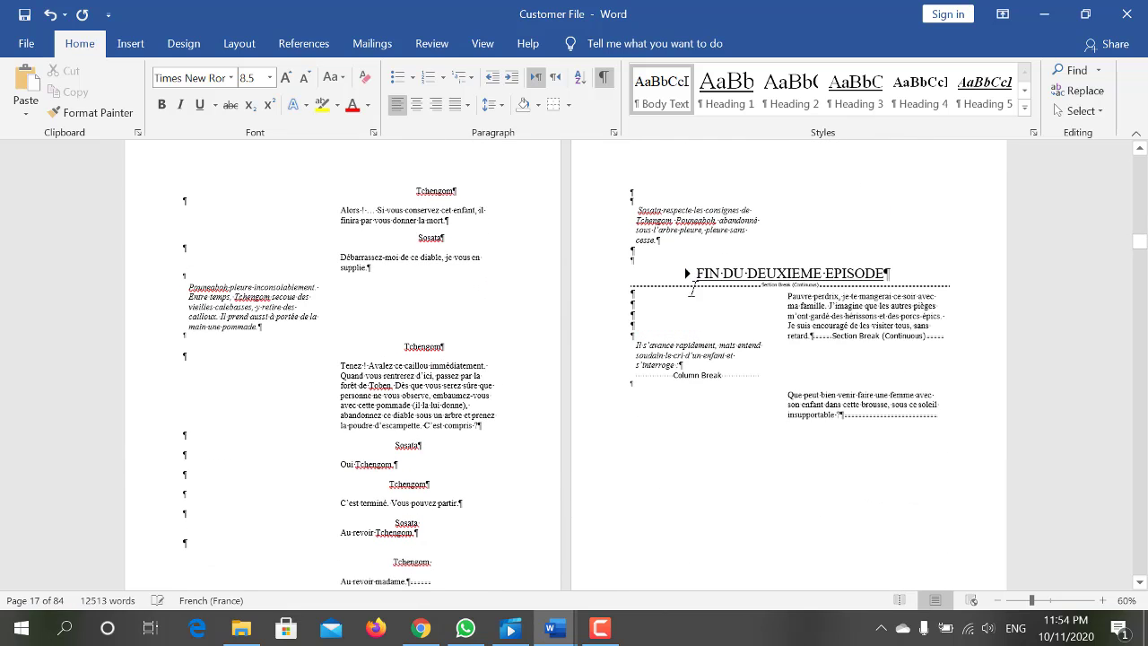
click(688, 275)
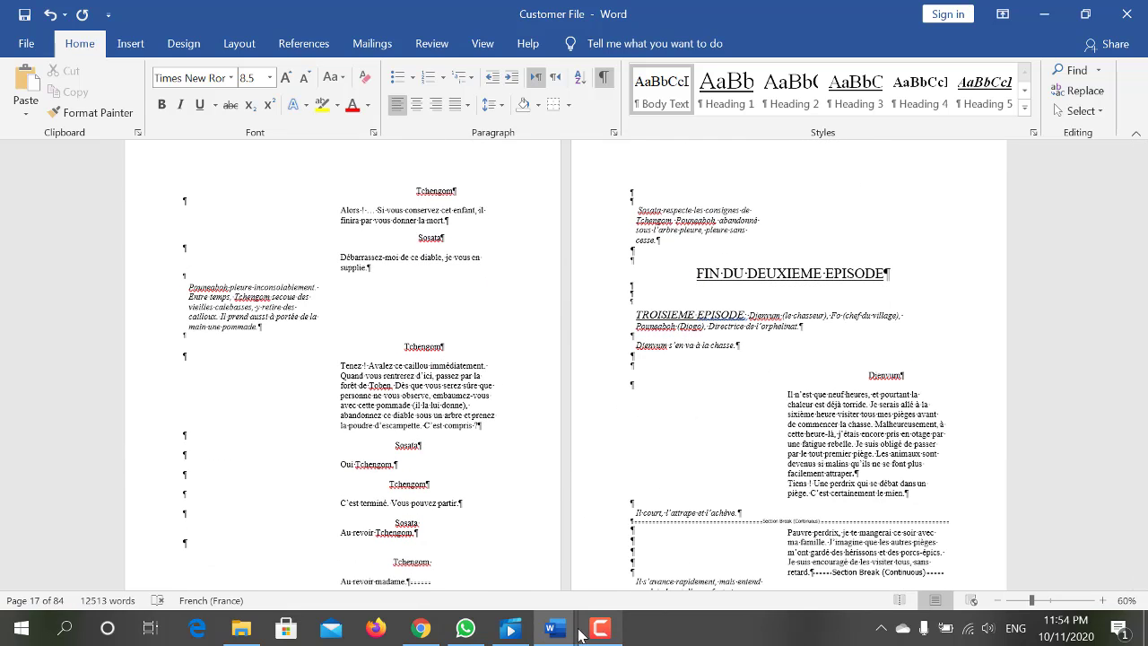
click(545, 632)
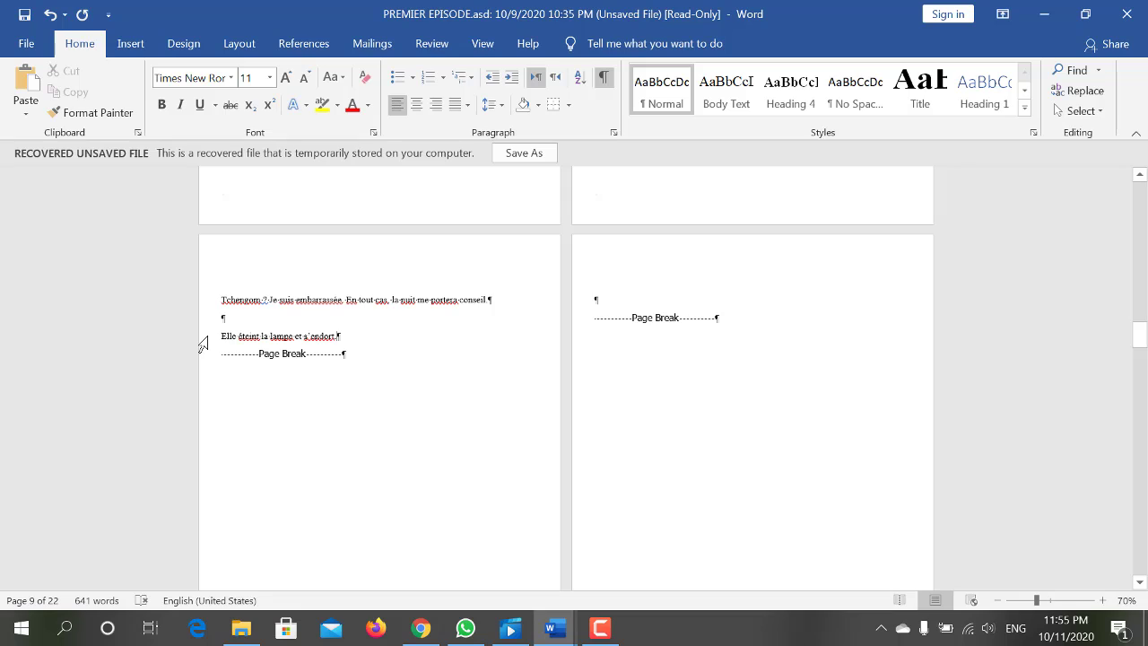
- In Customer File, select the text from FIN DU DEUXIEME EPISODE onward
scroll(362, 333, up, 5)
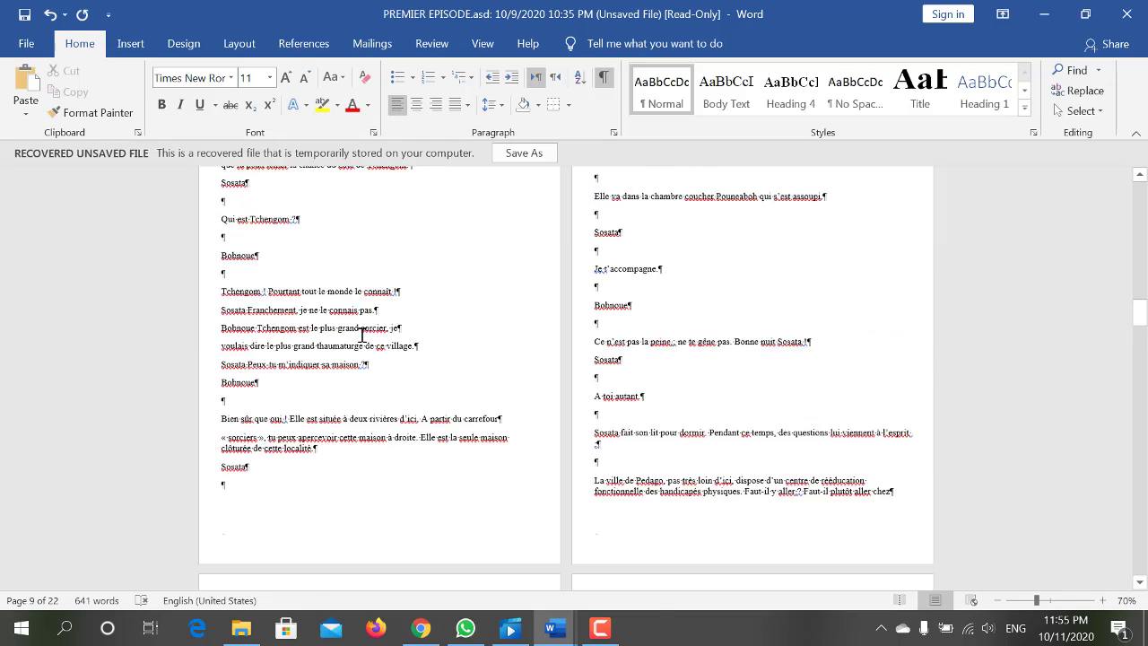
scroll(363, 334, up, 3)
scroll(362, 333, up, 3)
scroll(362, 333, up, 3)
scroll(362, 334, up, 3)
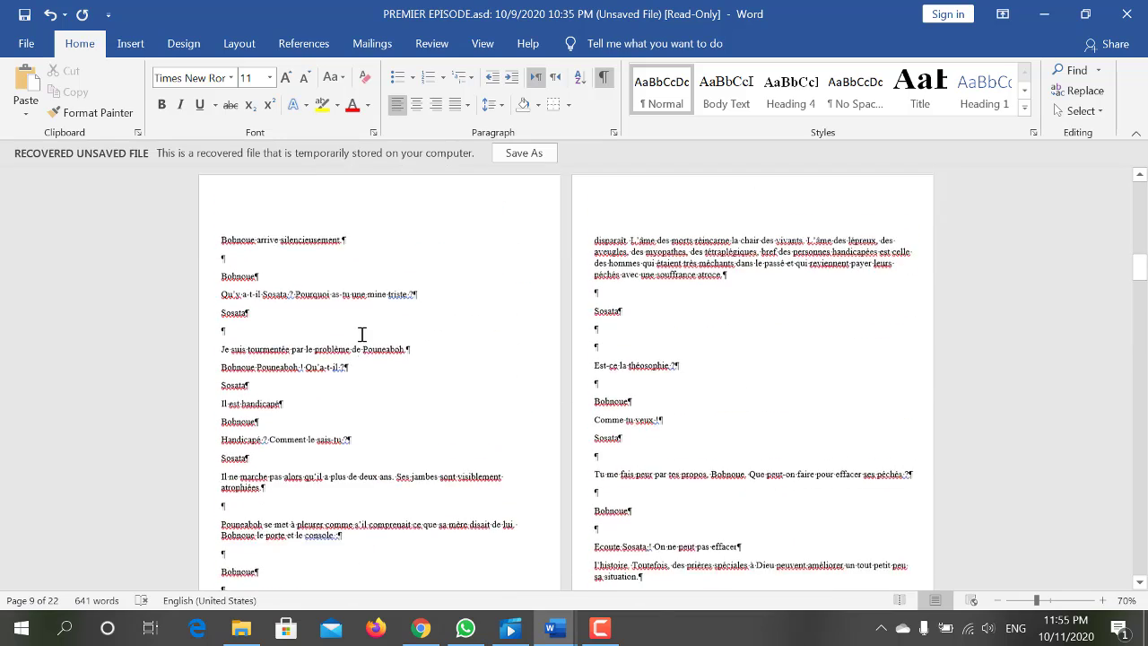
scroll(363, 334, up, 3)
scroll(363, 334, up, 3)
scroll(362, 334, up, 3)
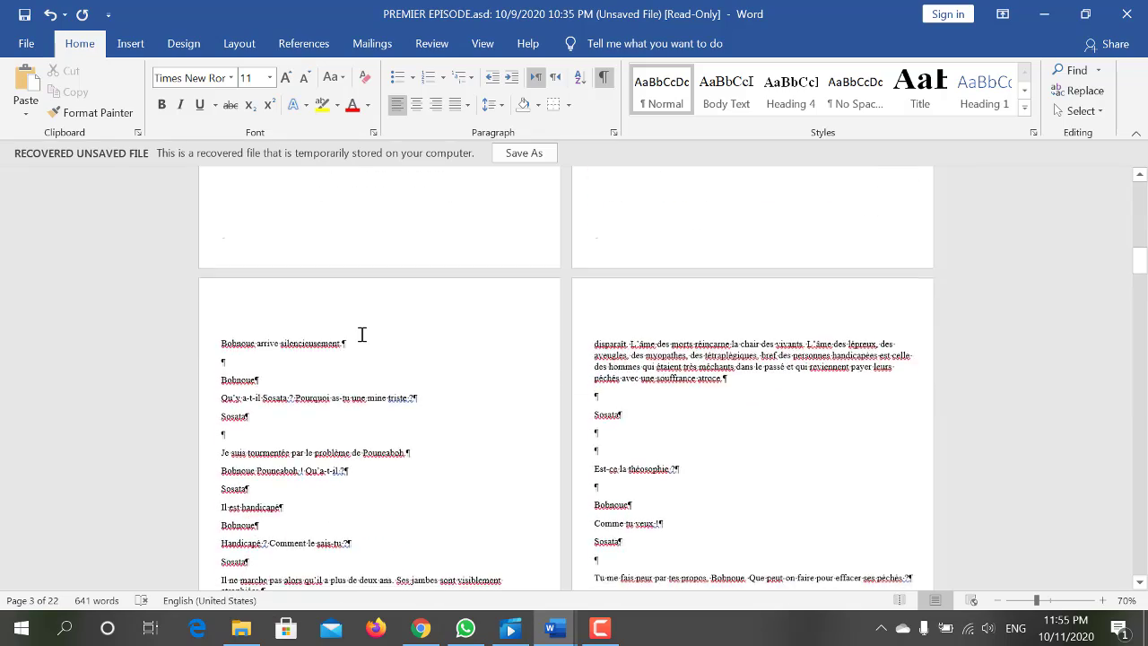
scroll(362, 333, down, 5)
scroll(362, 334, down, 5)
scroll(362, 334, down, 5)
scroll(363, 333, down, 5)
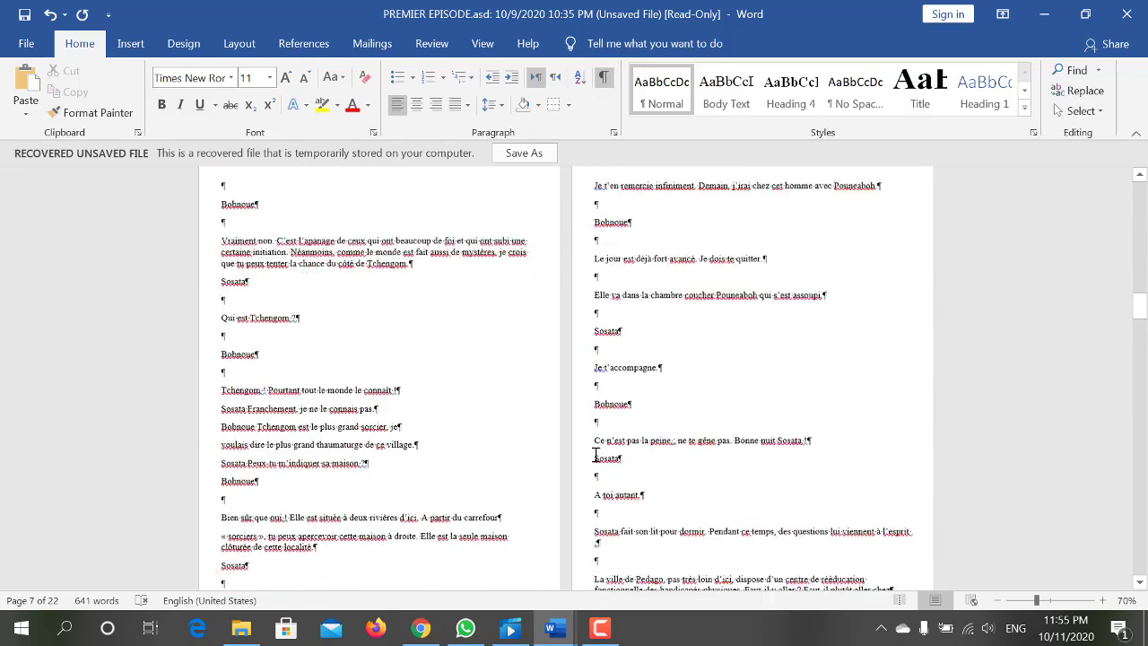
scroll(592, 444, down, 3)
scroll(610, 435, down, 2)
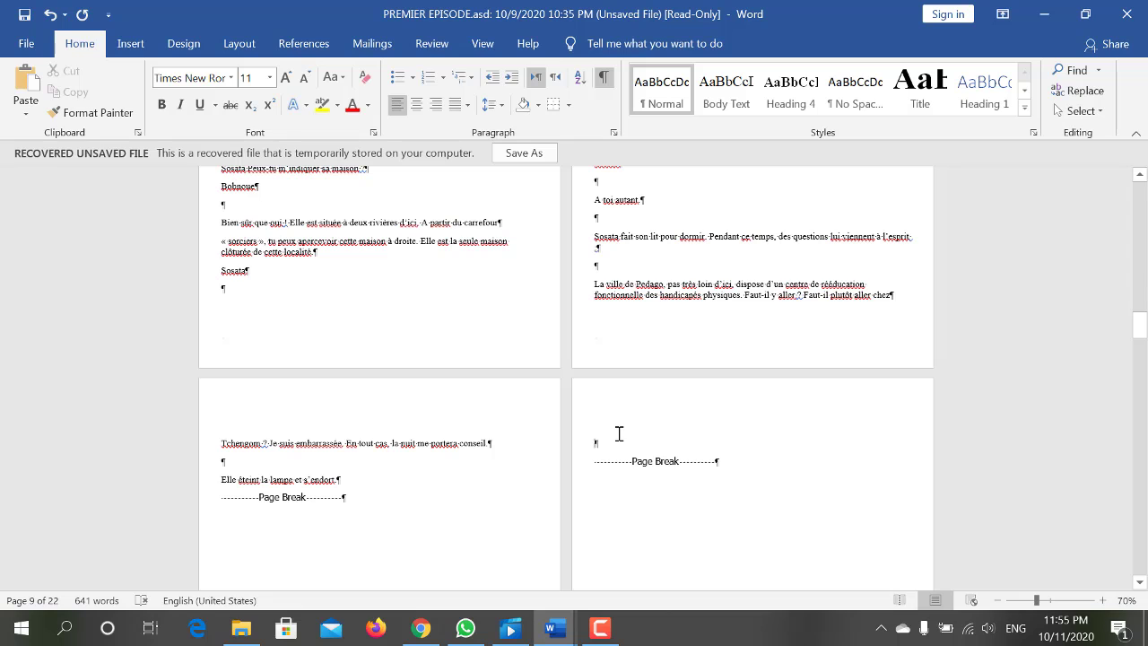
key(alt+Tab)
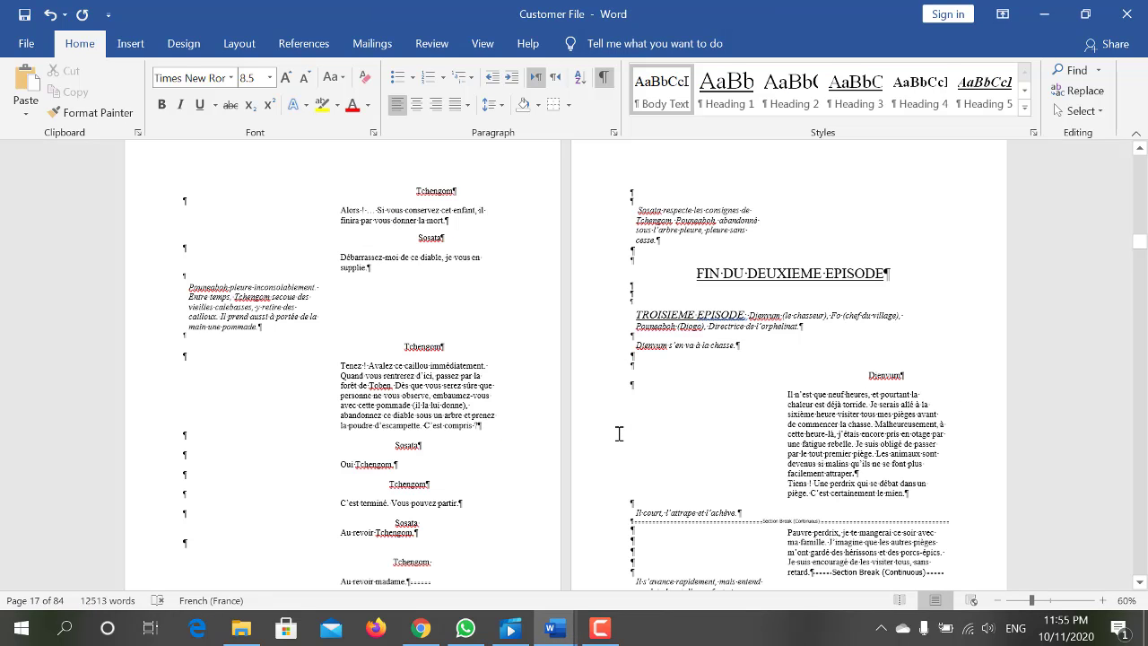
click(723, 392)
mouse_move(612, 278)
mouse_down()
mouse_move(640, 616)
mouse_move(631, 306)
mouse_move(650, 378)
mouse_move(642, 367)
mouse_up()
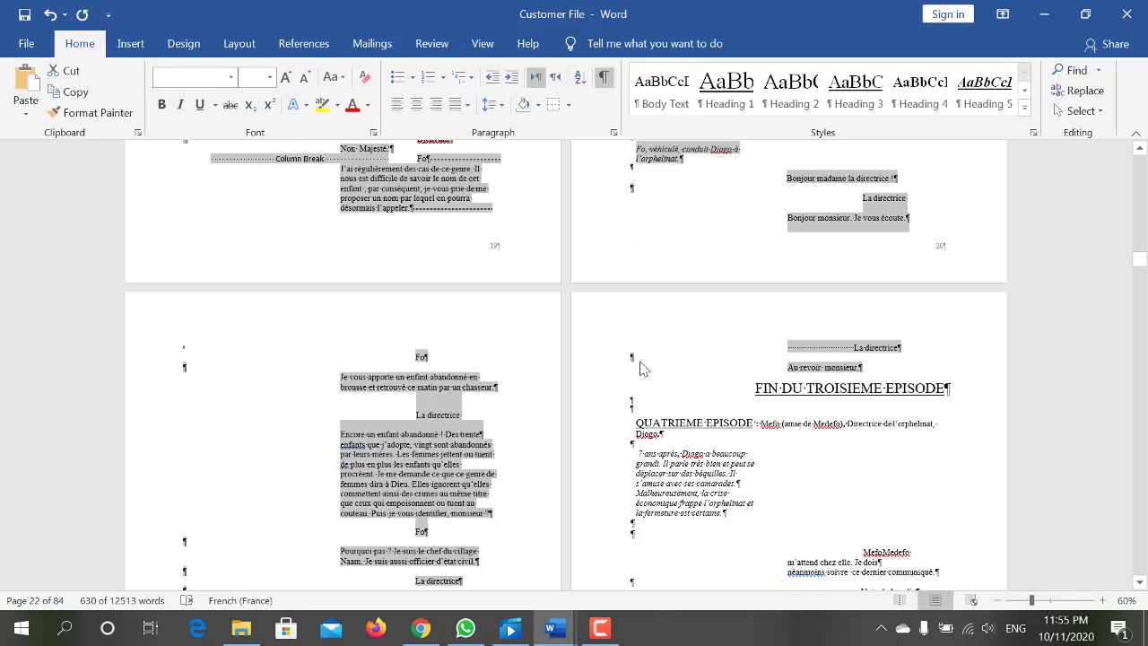
- Paste the third-episode text into PREMIER EPISODE.asd and review the result
key(alt+Tab)
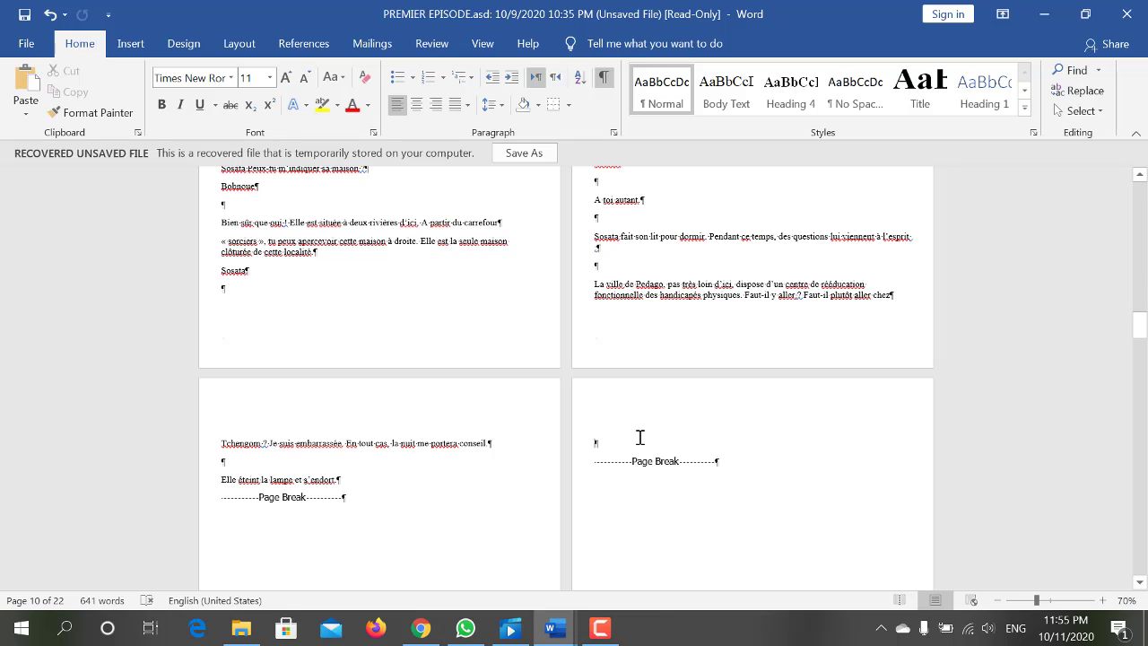
key(ctrl+v)
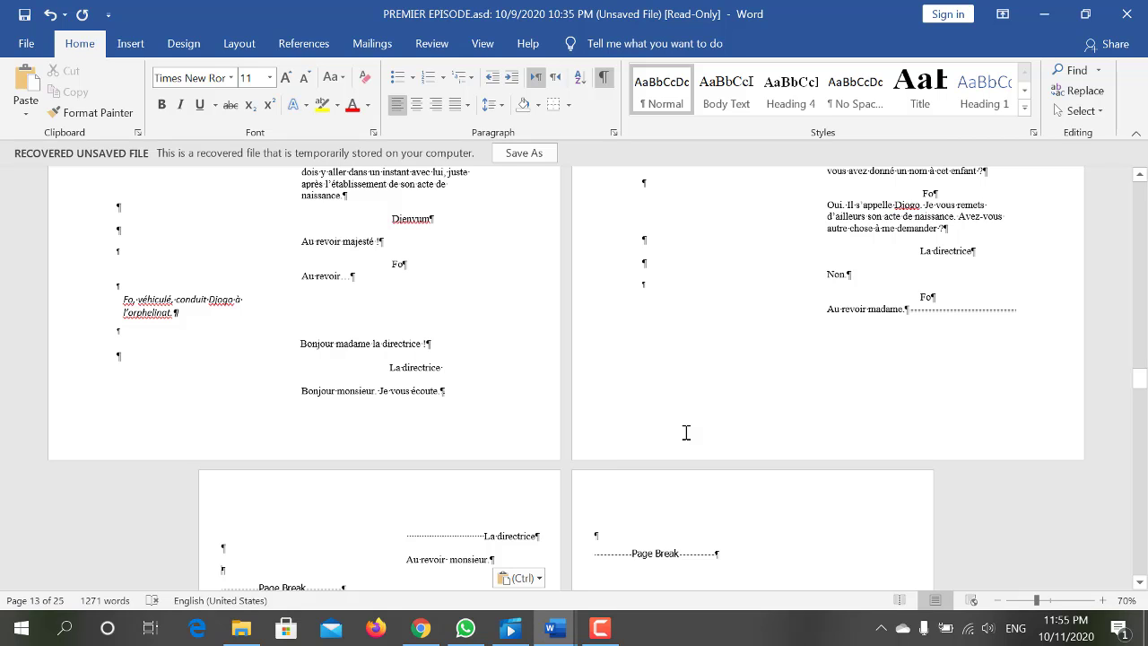
scroll(686, 433, up, 2)
scroll(686, 433, up, 1)
scroll(685, 433, up, 1)
scroll(684, 431, up, 1)
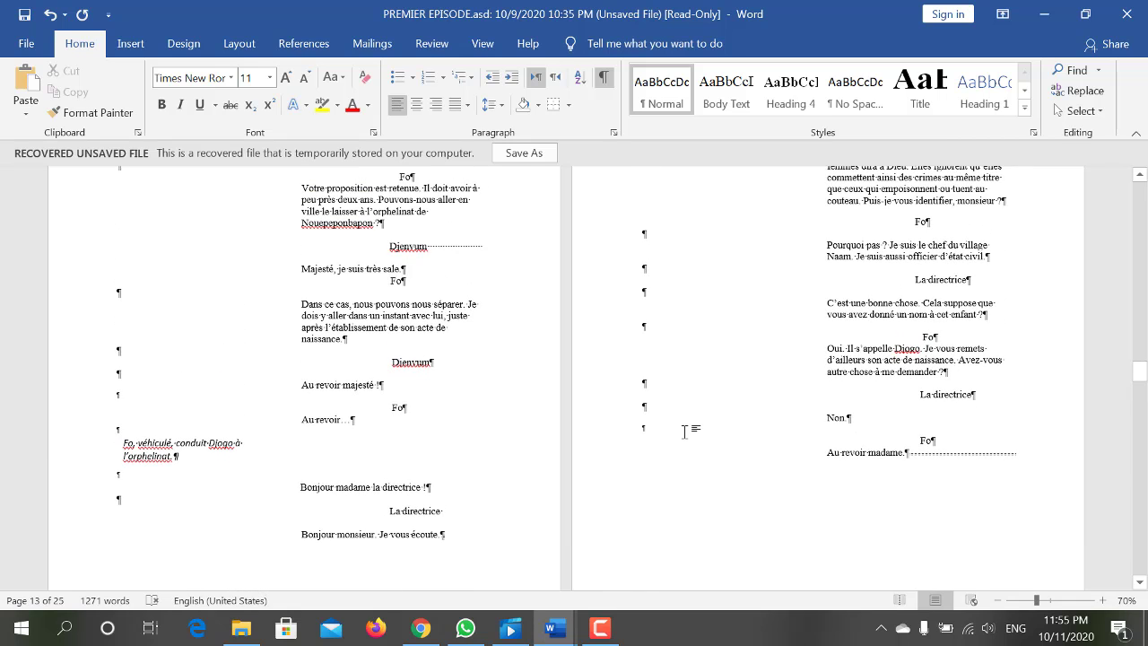
scroll(684, 431, up, 2)
scroll(685, 432, up, 1)
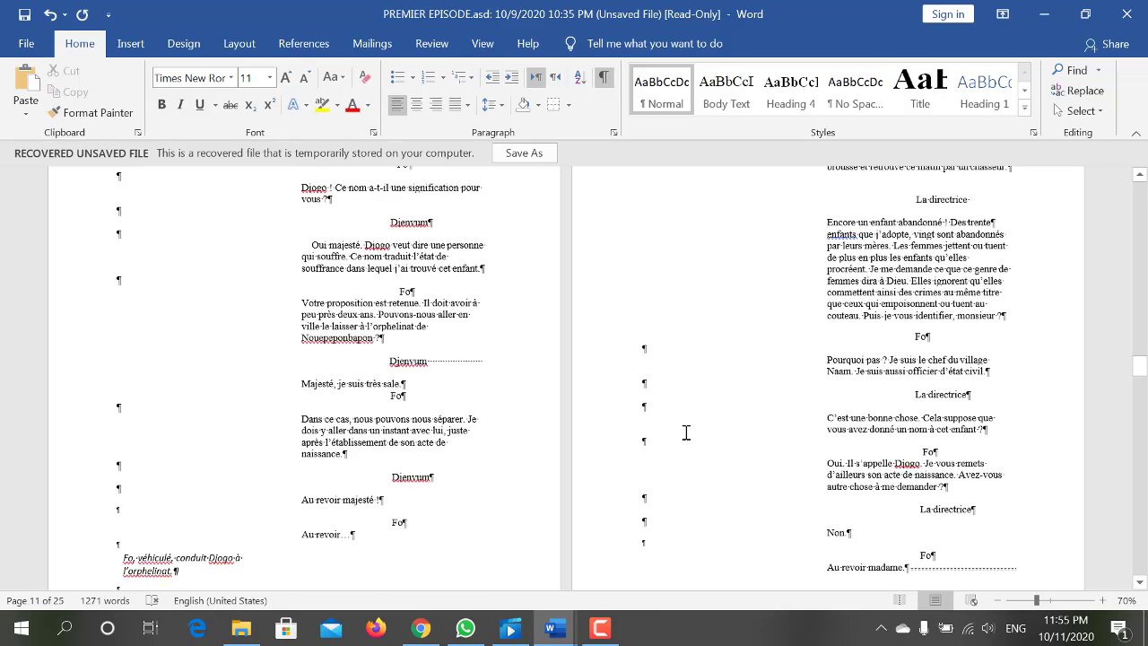
scroll(686, 434, up, 3)
scroll(686, 433, up, 3)
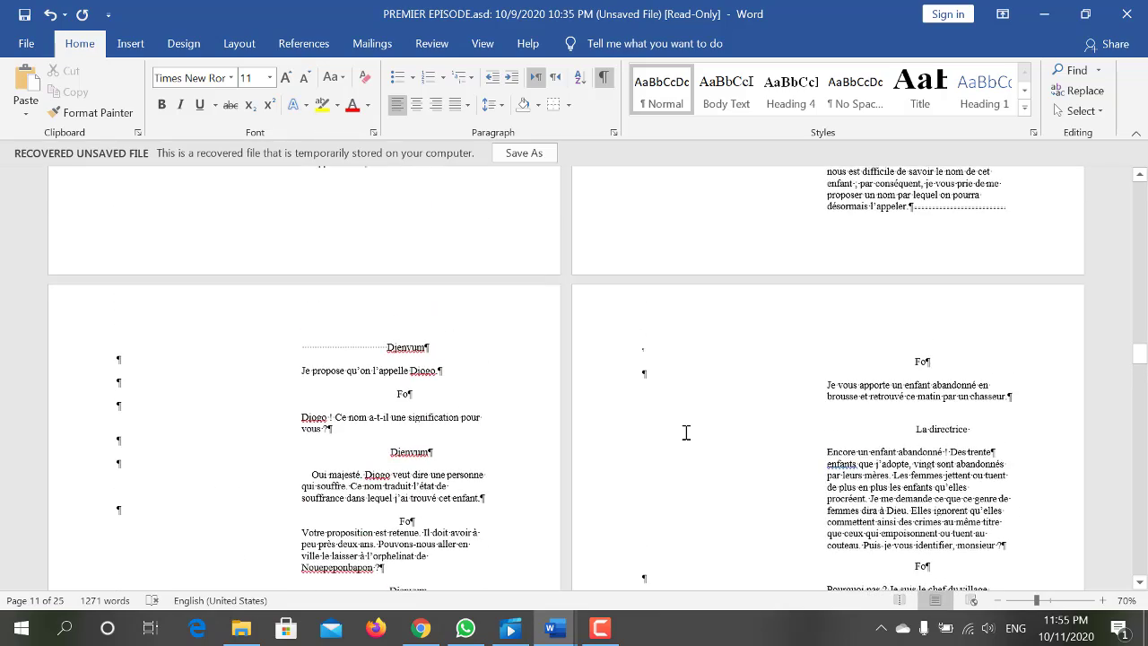
scroll(686, 433, down, 5)
scroll(686, 434, down, 5)
scroll(685, 432, down, 5)
scroll(685, 431, down, 3)
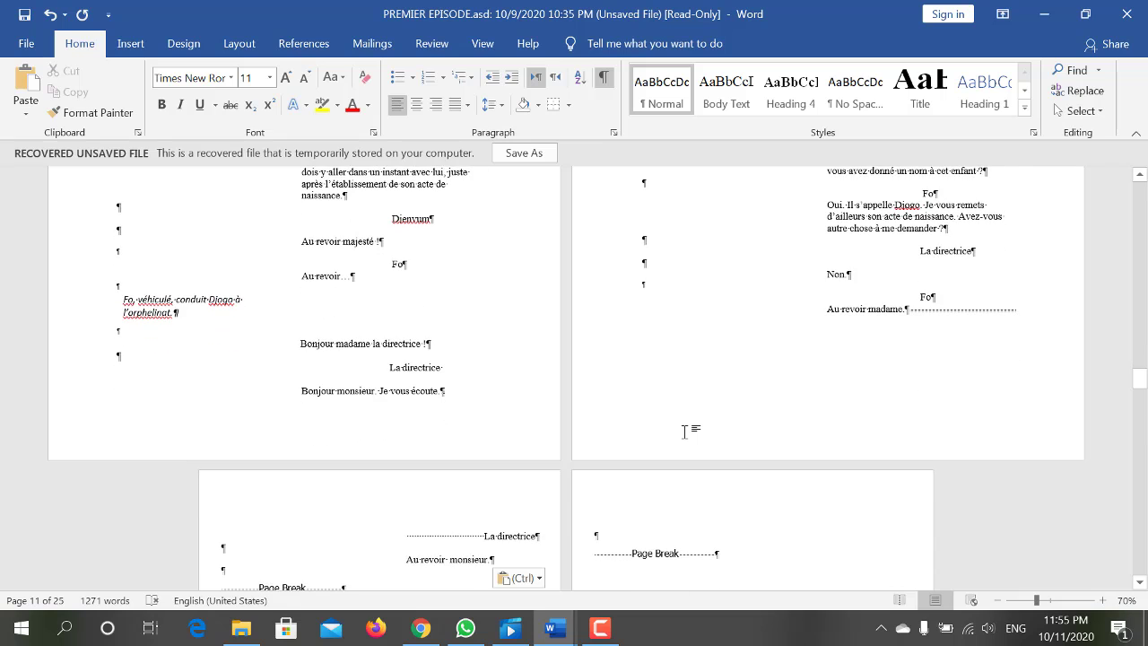
scroll(684, 431, down, 2)
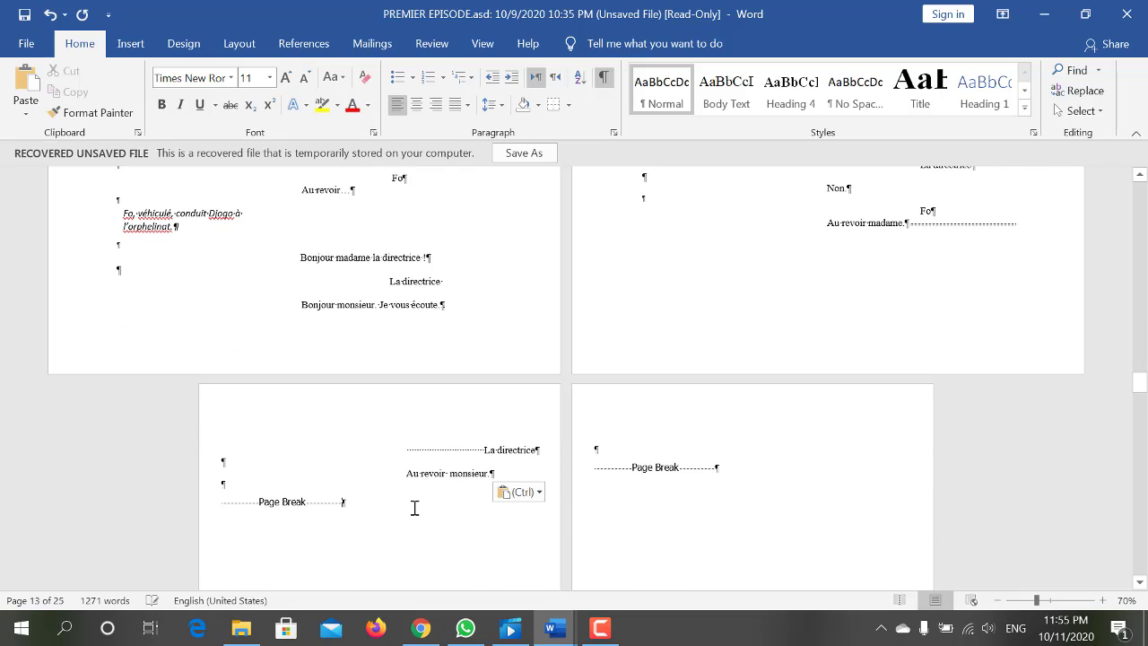
click(240, 43)
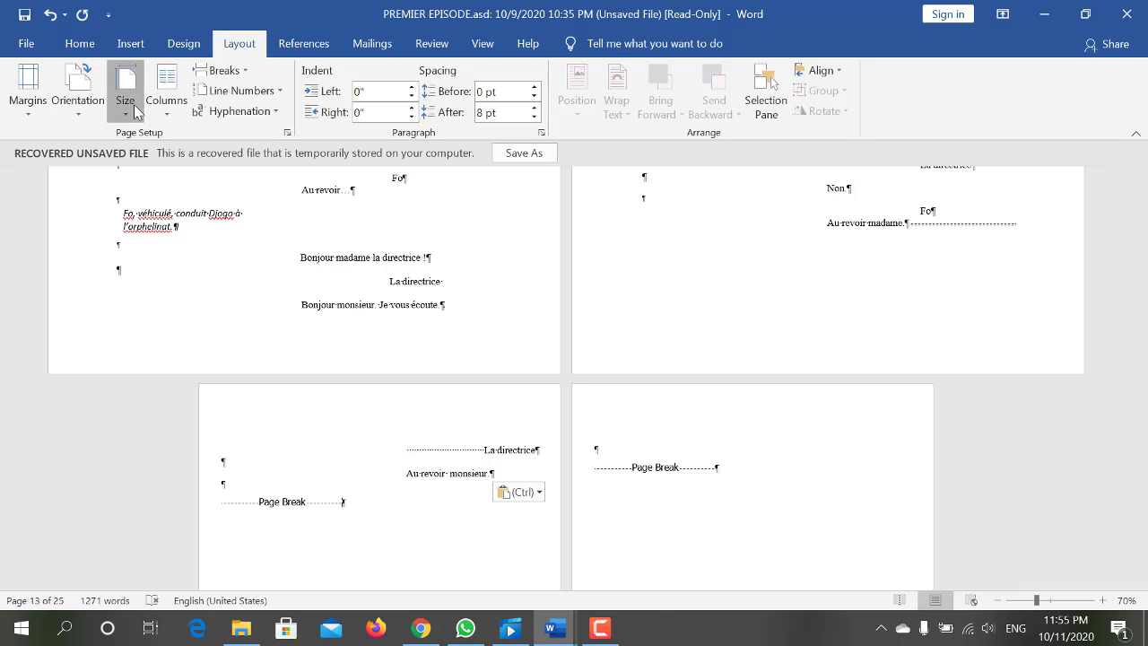
- Check the 6 by 9 inch custom size in Page Setup and cancel unchanged
click(133, 106)
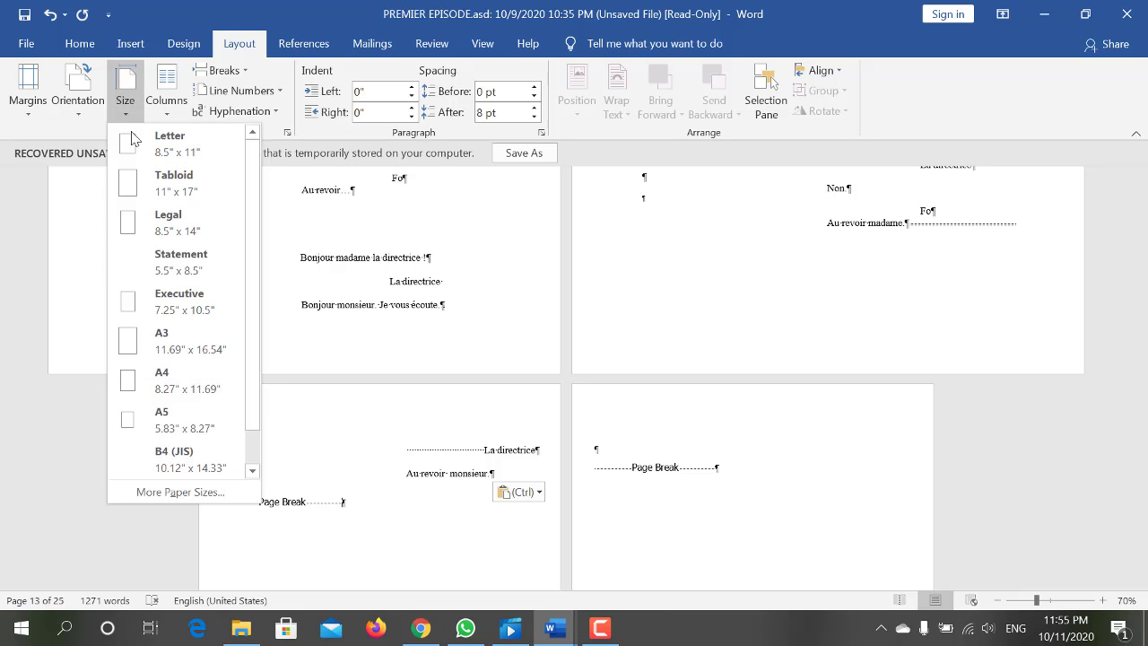
click(192, 501)
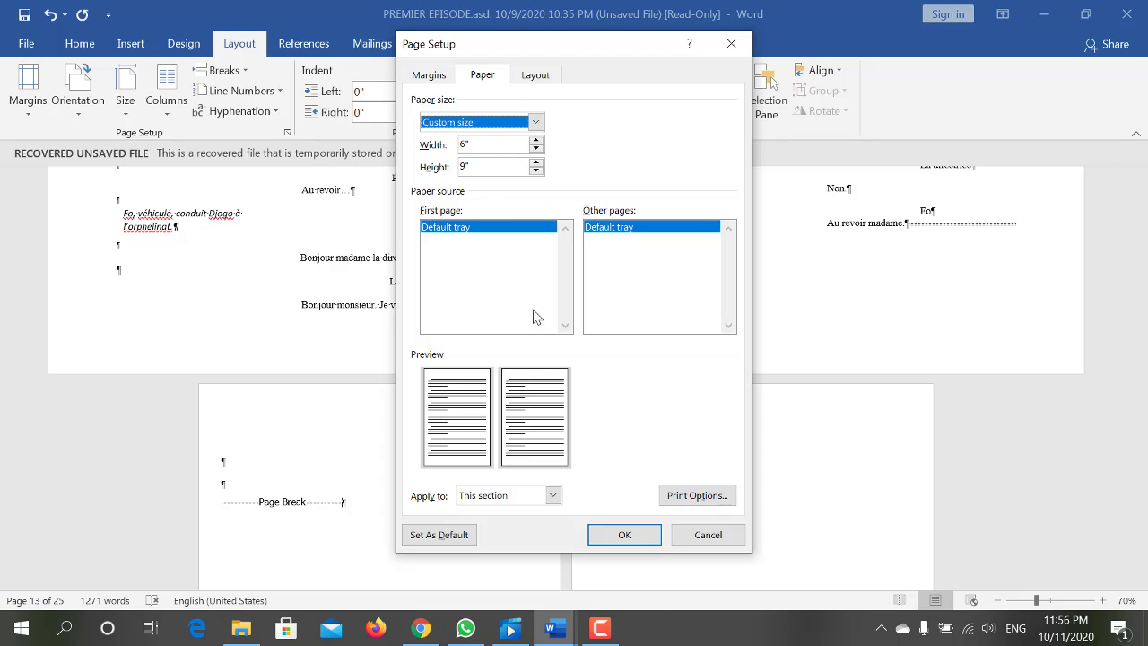
click(708, 534)
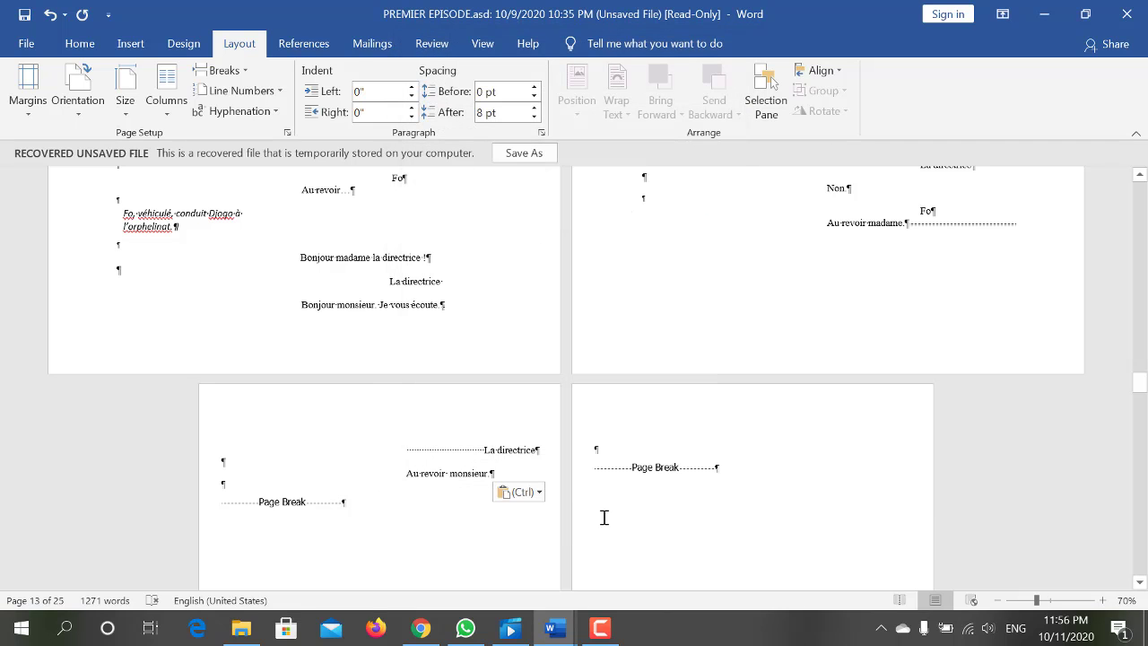
- Close the paper size list without choosing and place the caret after 'Au revoir madame.'
scroll(606, 516, down, 1)
scroll(382, 322, up, 2)
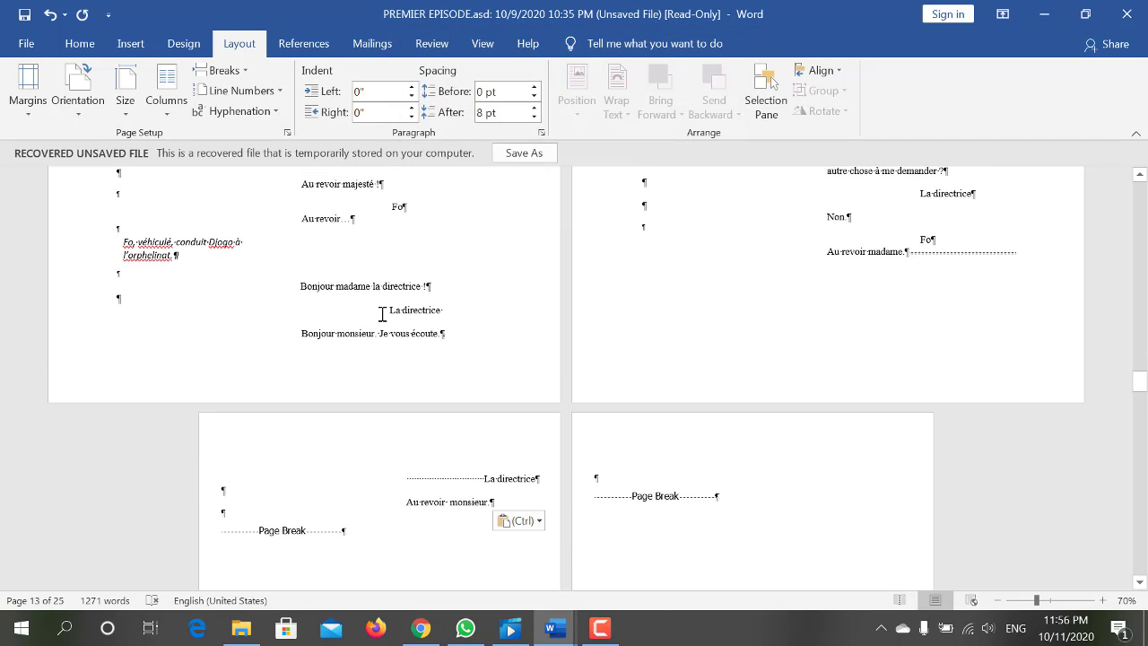
click(382, 314)
click(127, 115)
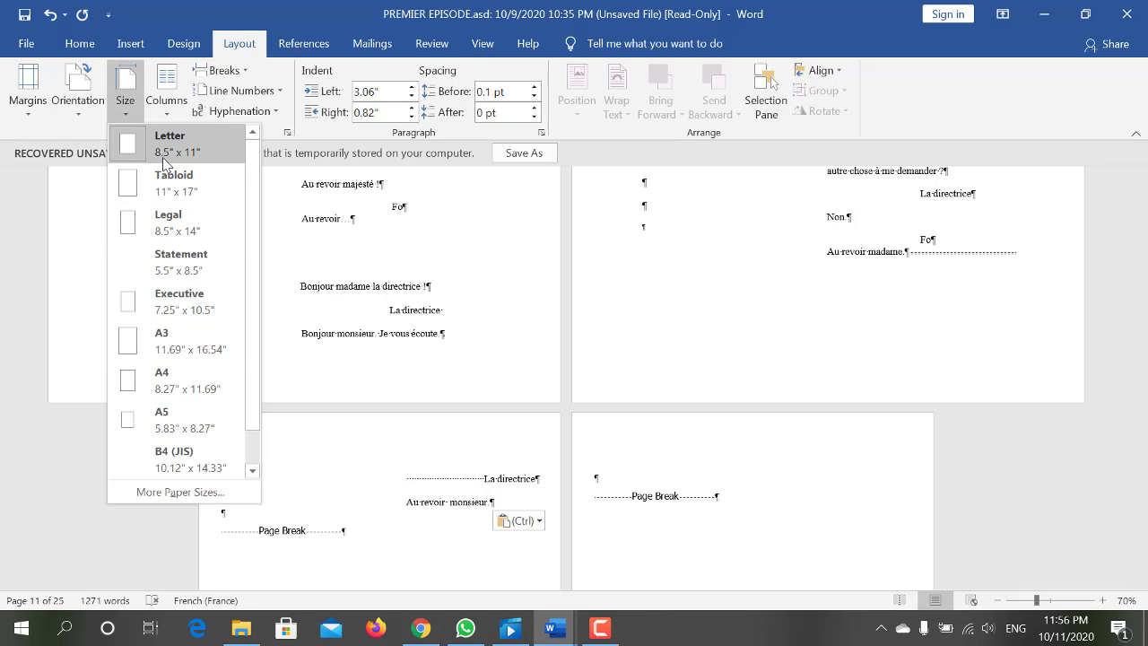
click(518, 357)
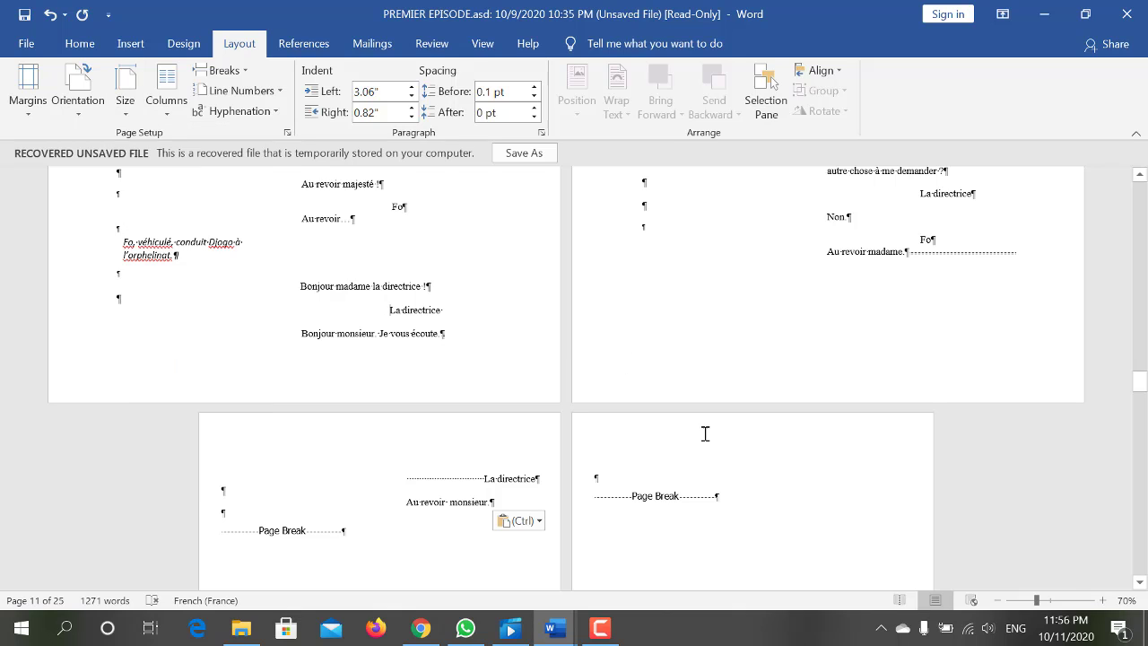
scroll(906, 374, up, 2)
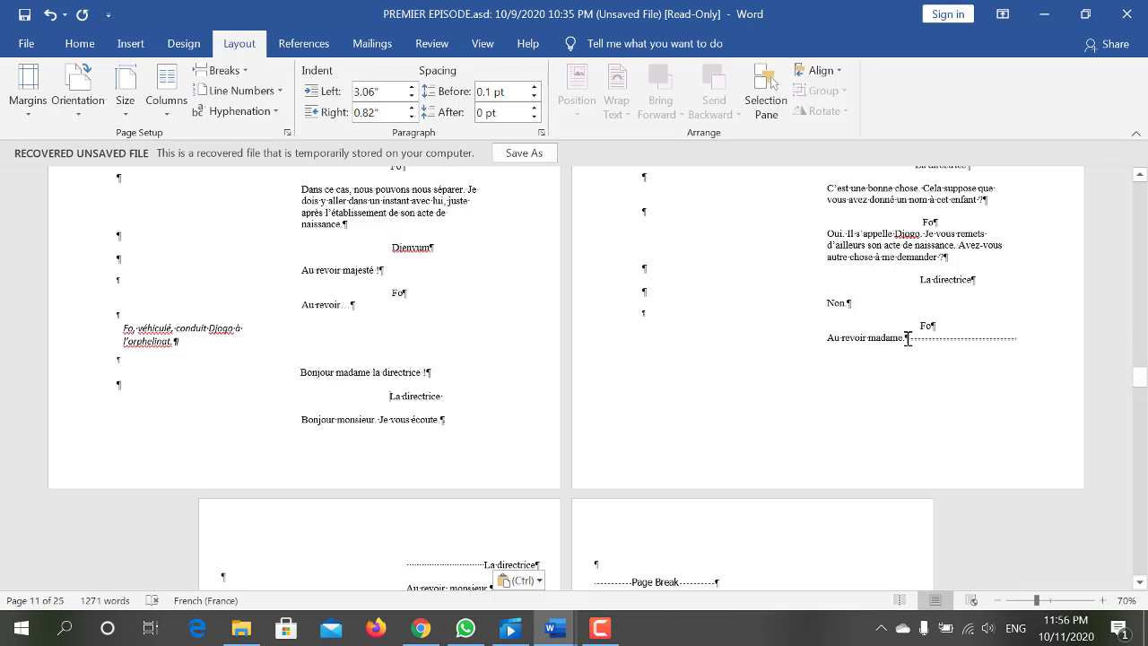
click(908, 339)
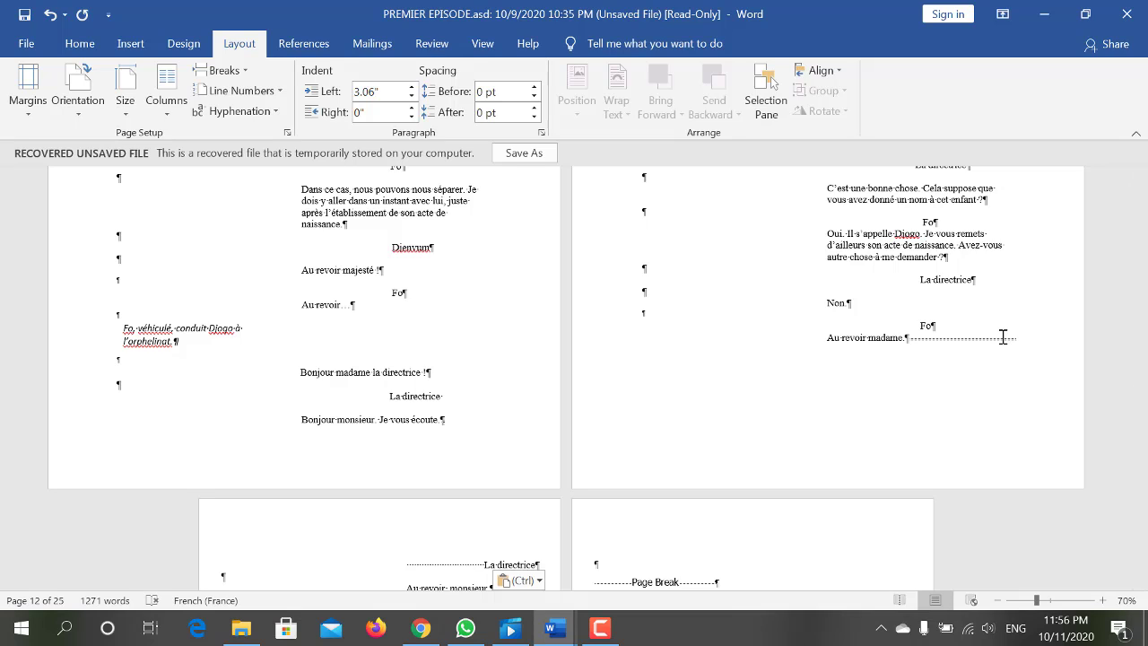
- Delete the paragraph break after 'Au revoir madame.' and check page 11's closing dialogue
click(124, 98)
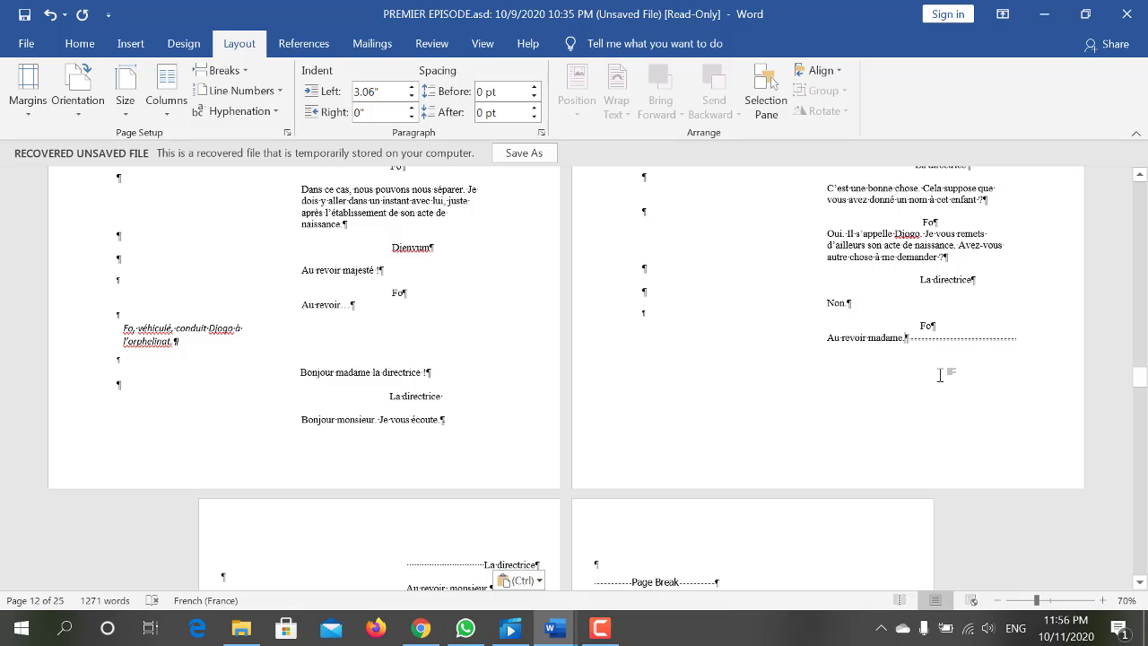
scroll(576, 484, down, 2)
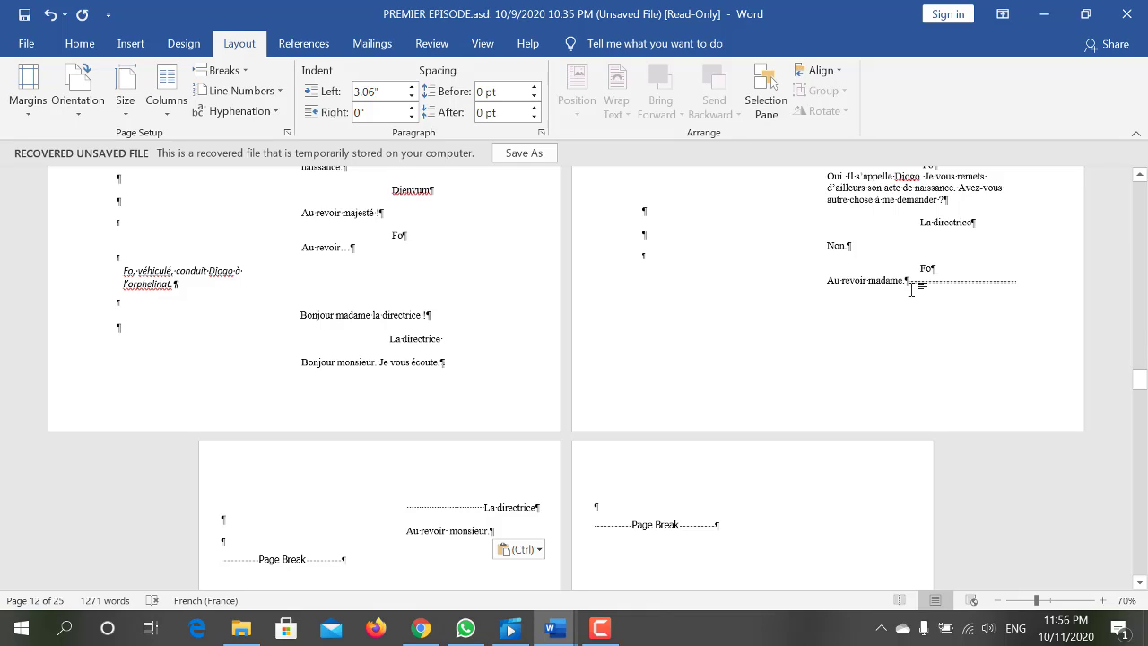
click(911, 287)
key(Delete)
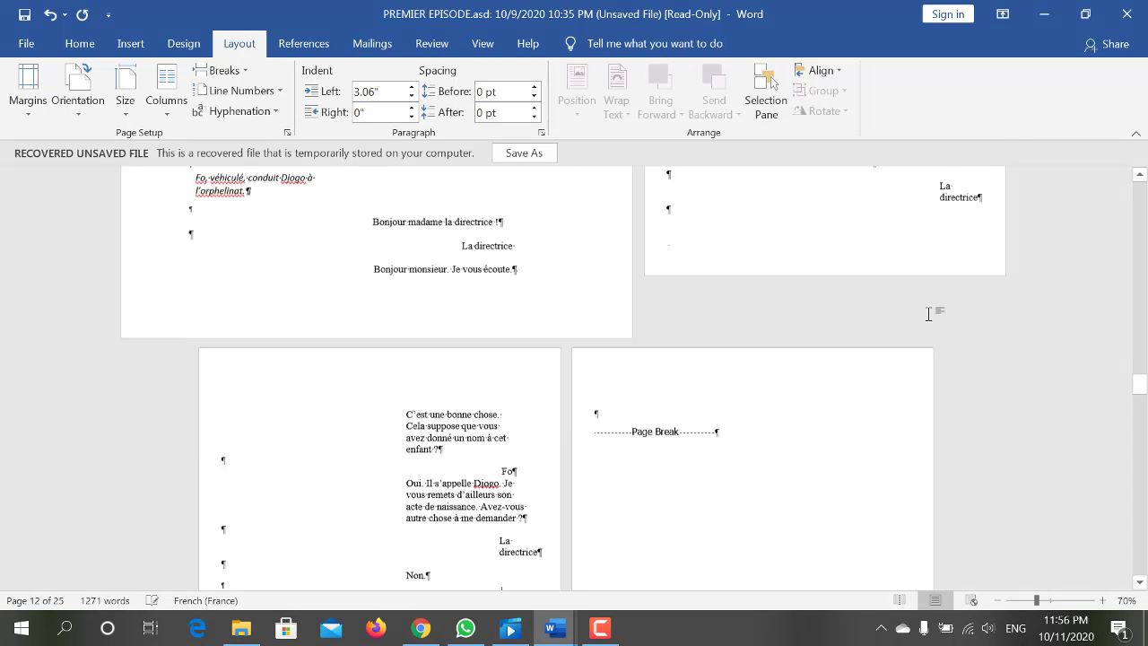
scroll(741, 332, up, 2)
scroll(810, 305, up, 3)
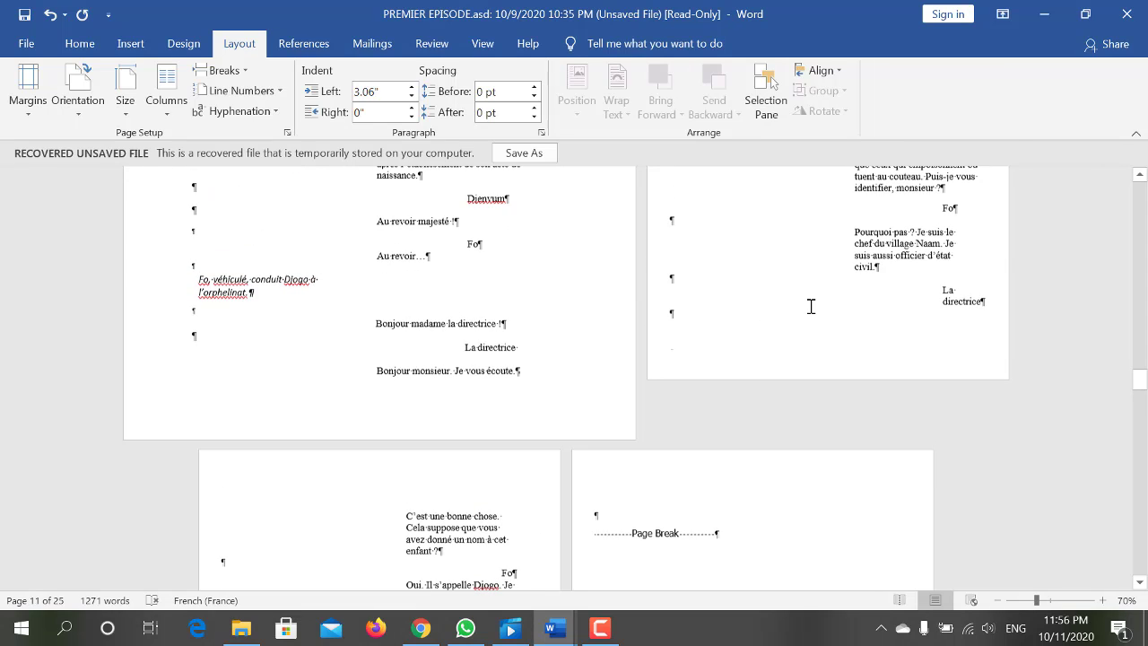
scroll(810, 305, up, 3)
scroll(813, 320, up, 3)
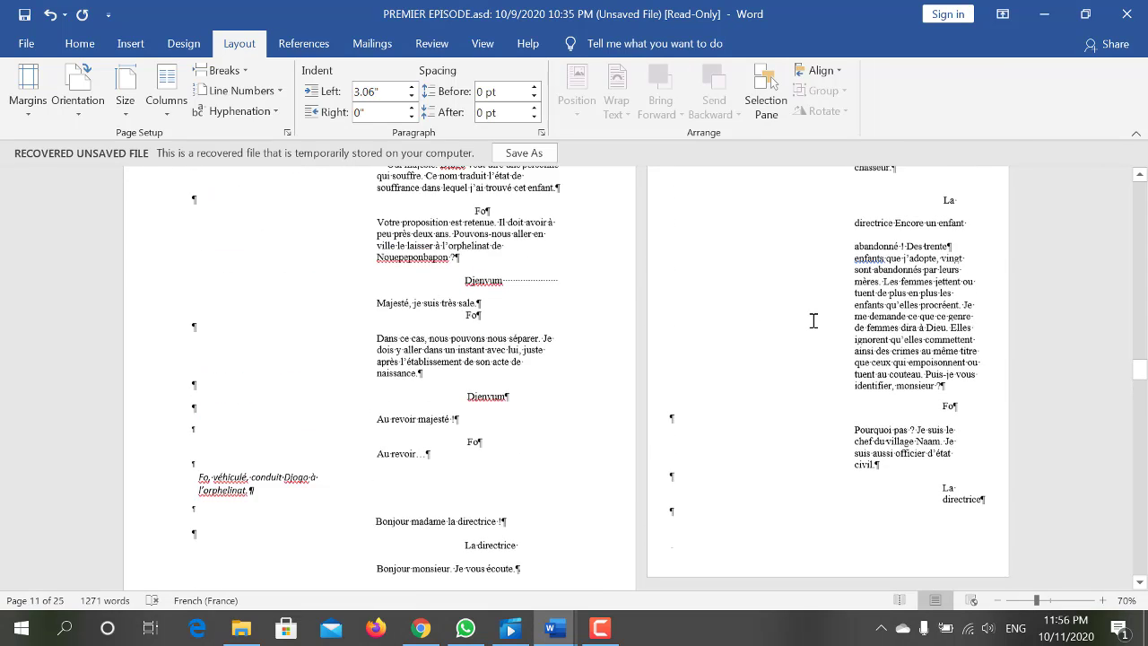
scroll(814, 321, up, 2)
scroll(813, 320, down, 2)
scroll(759, 367, down, 3)
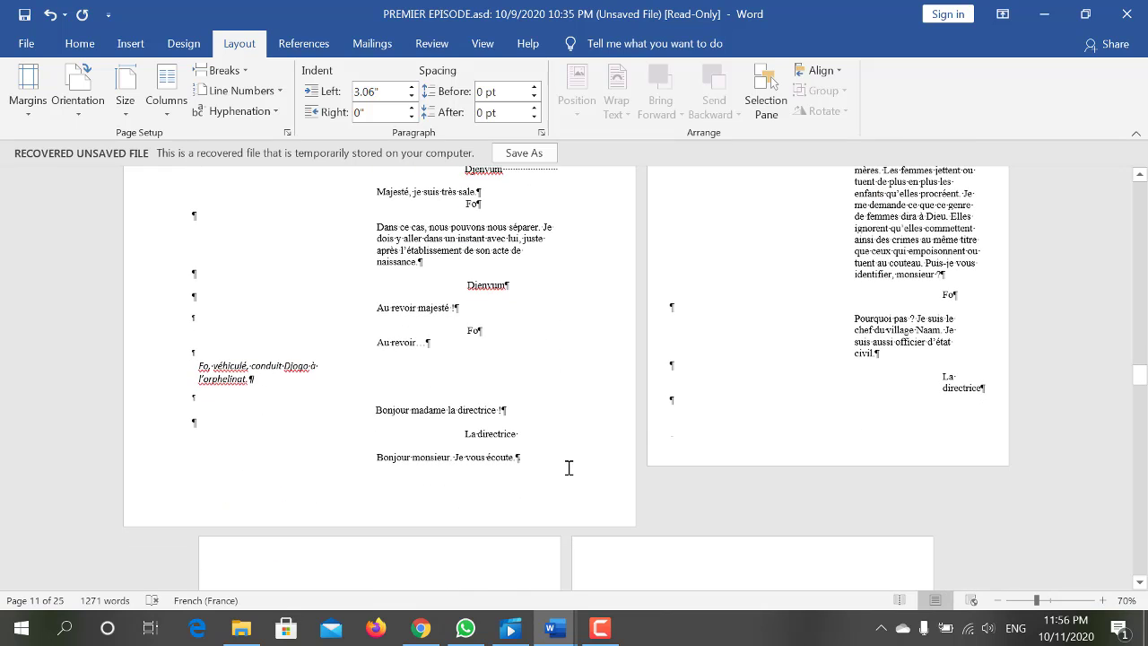
click(530, 461)
- Delete the break after the speaker name 'Fo' so the speech follows, then select the Column Break
scroll(544, 442, up, 2)
scroll(544, 442, up, 2)
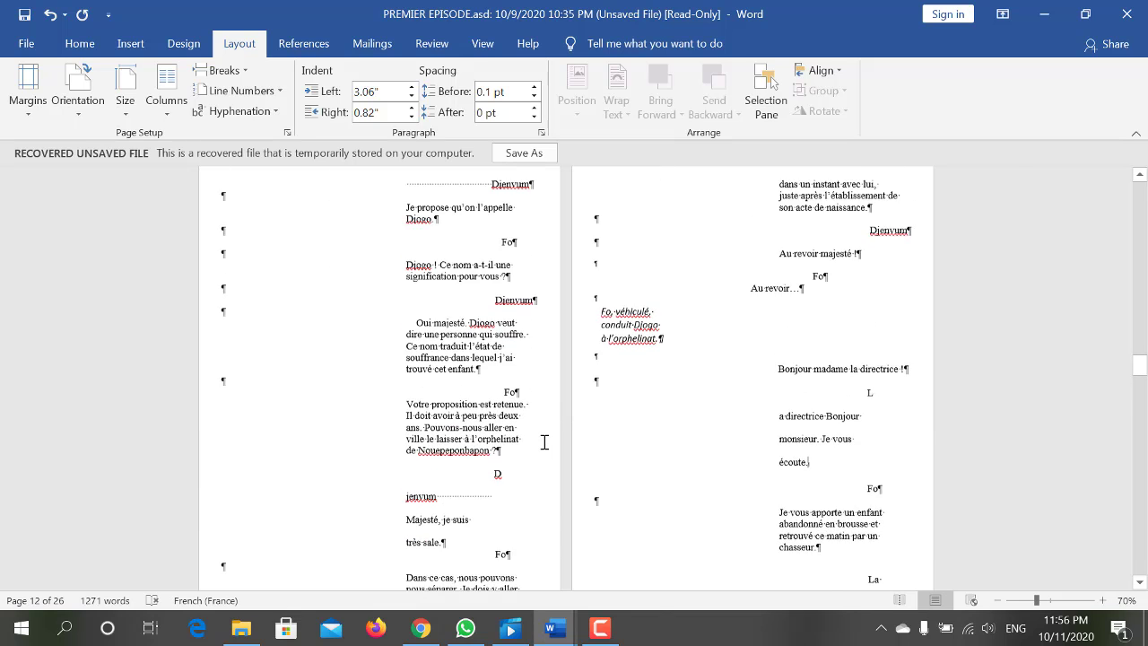
scroll(544, 442, up, 2)
scroll(543, 442, up, 2)
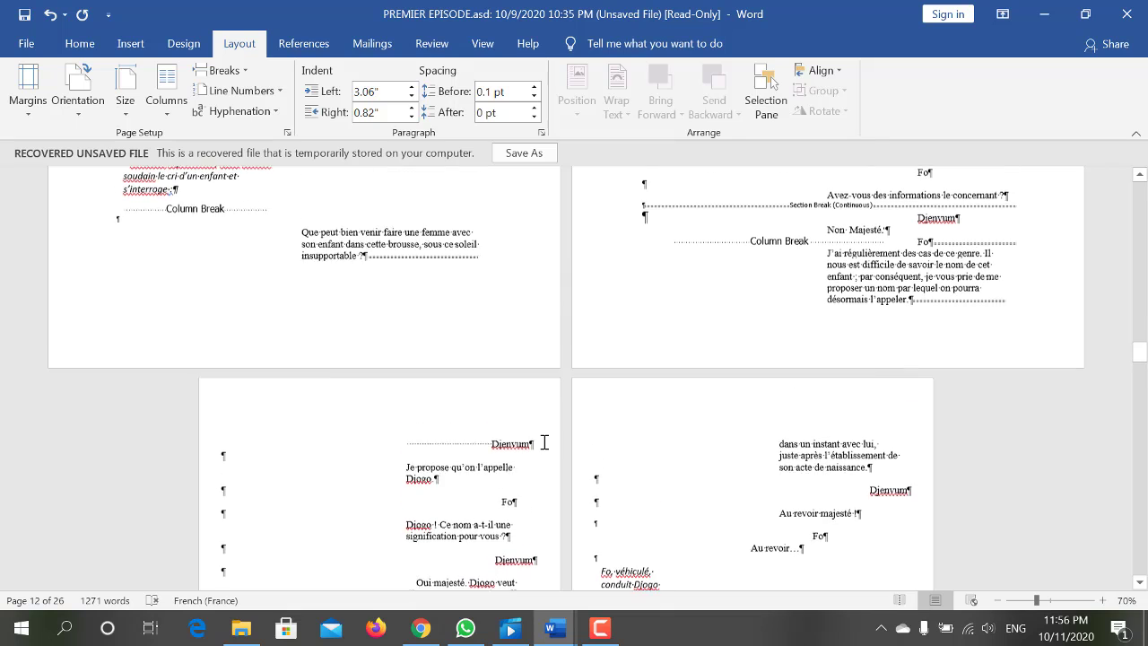
click(910, 303)
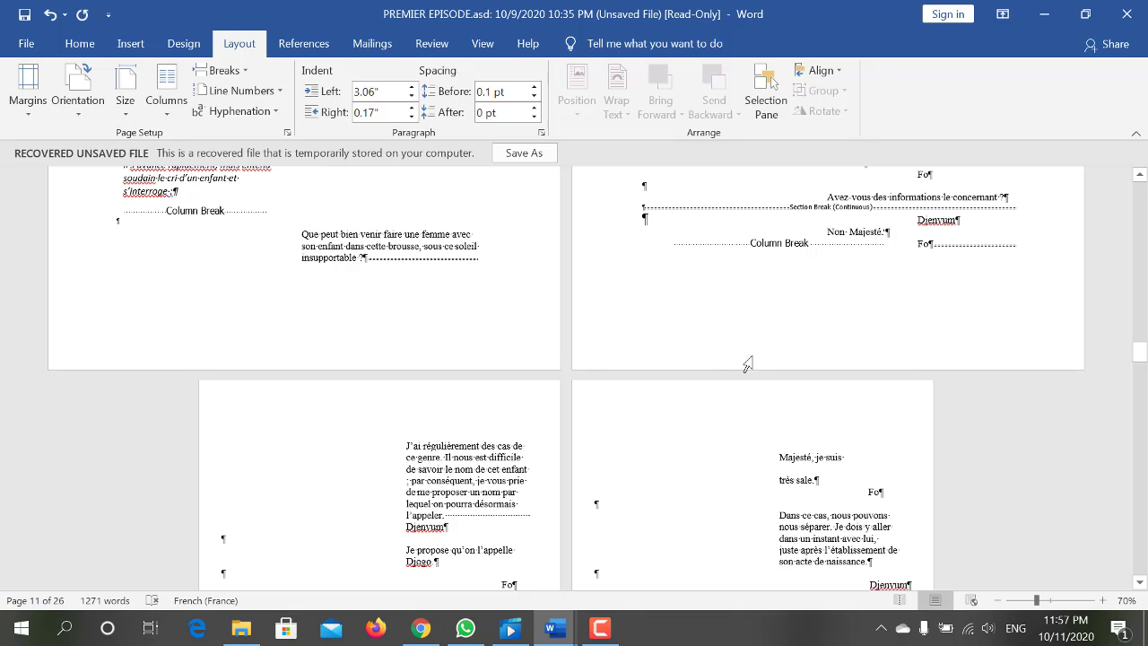
scroll(825, 373, up, 2)
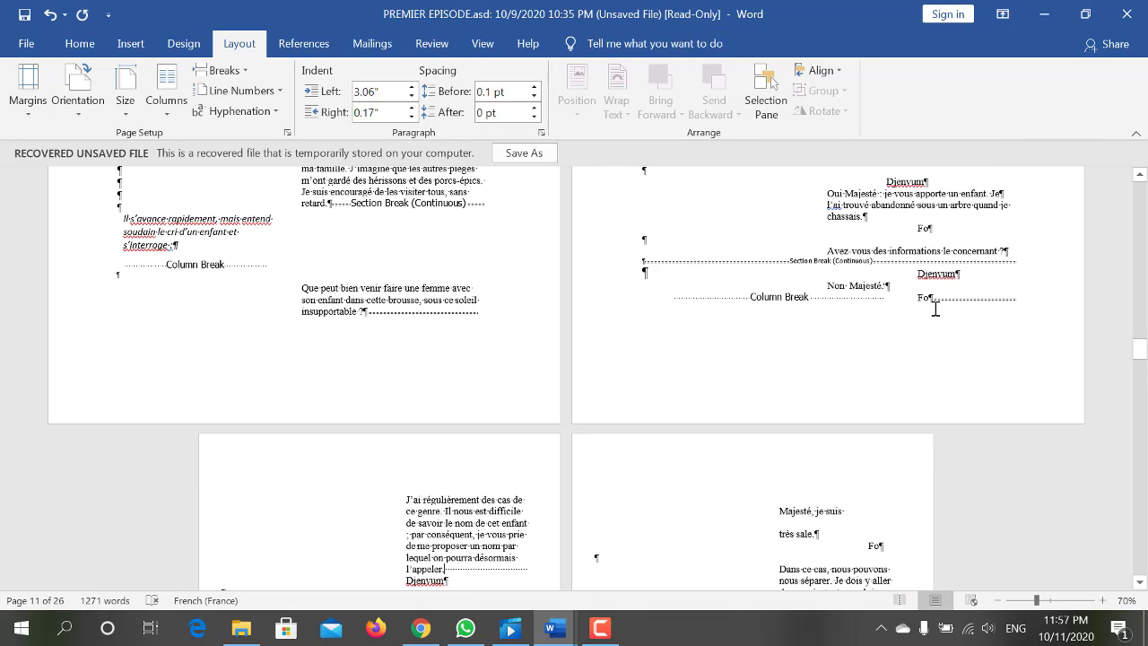
click(931, 301)
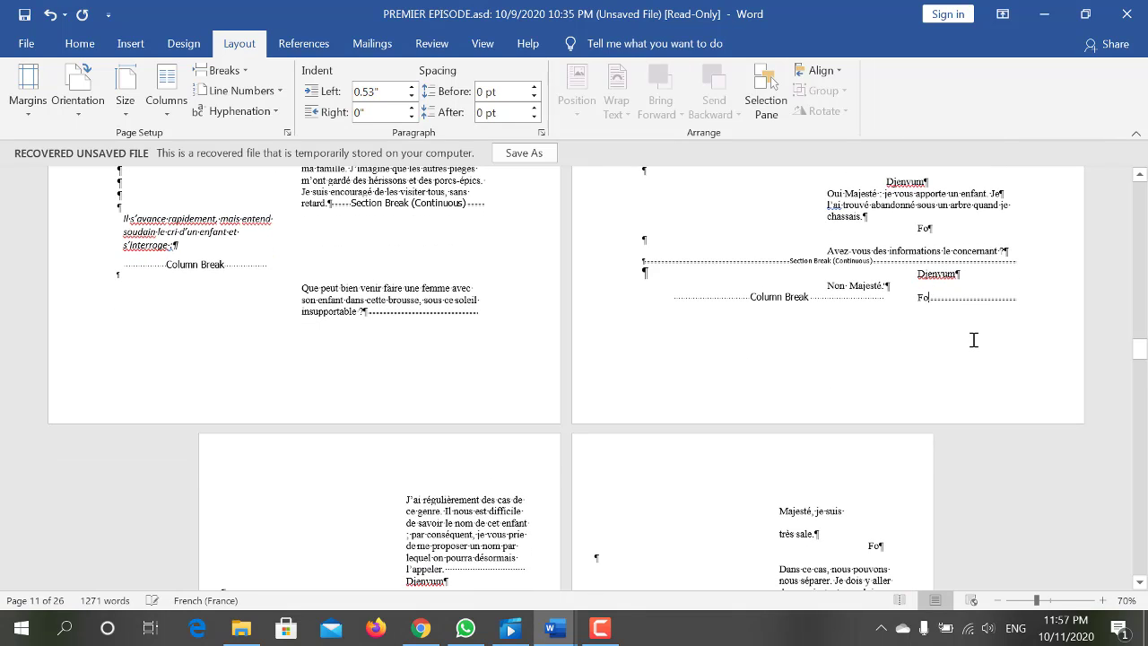
key(Delete)
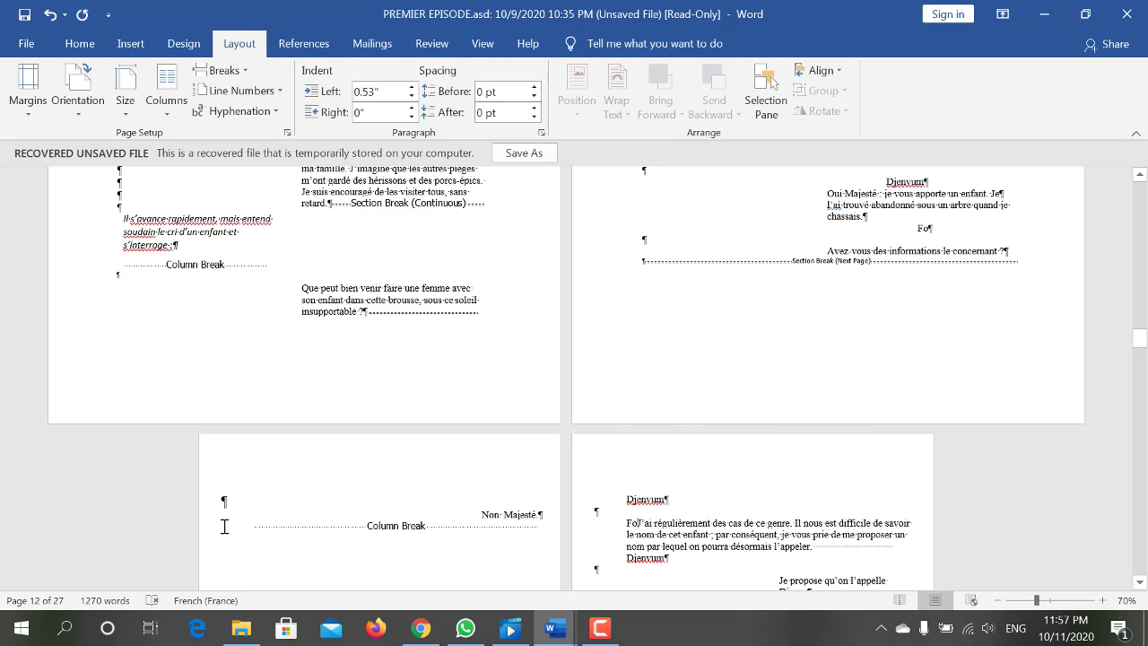
click(195, 531)
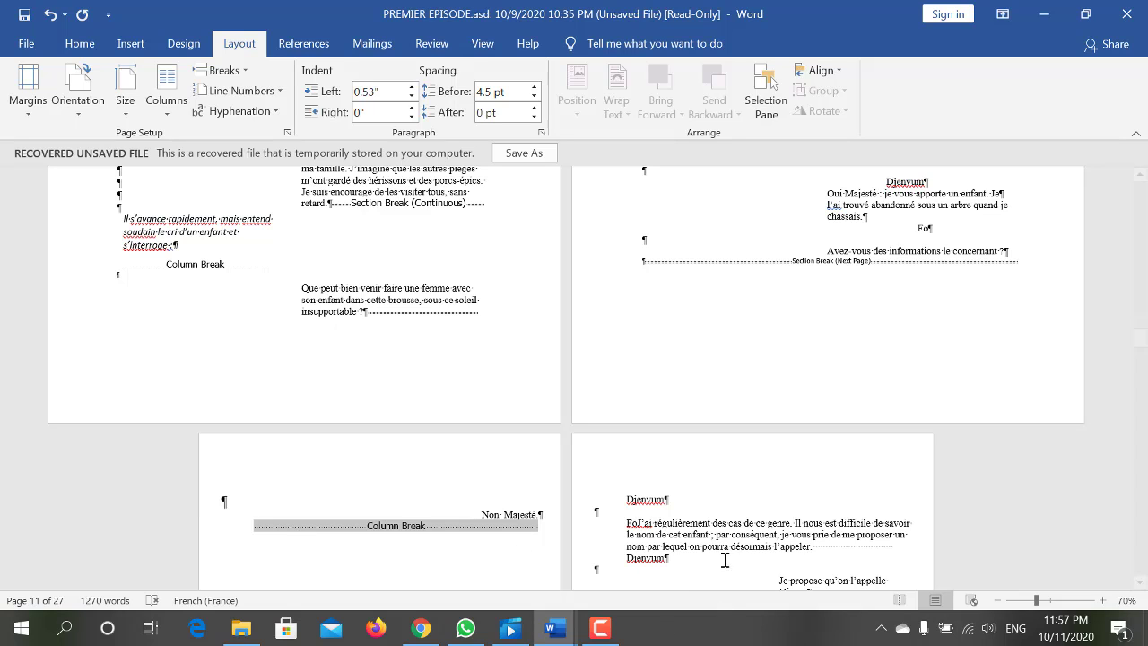
click(711, 534)
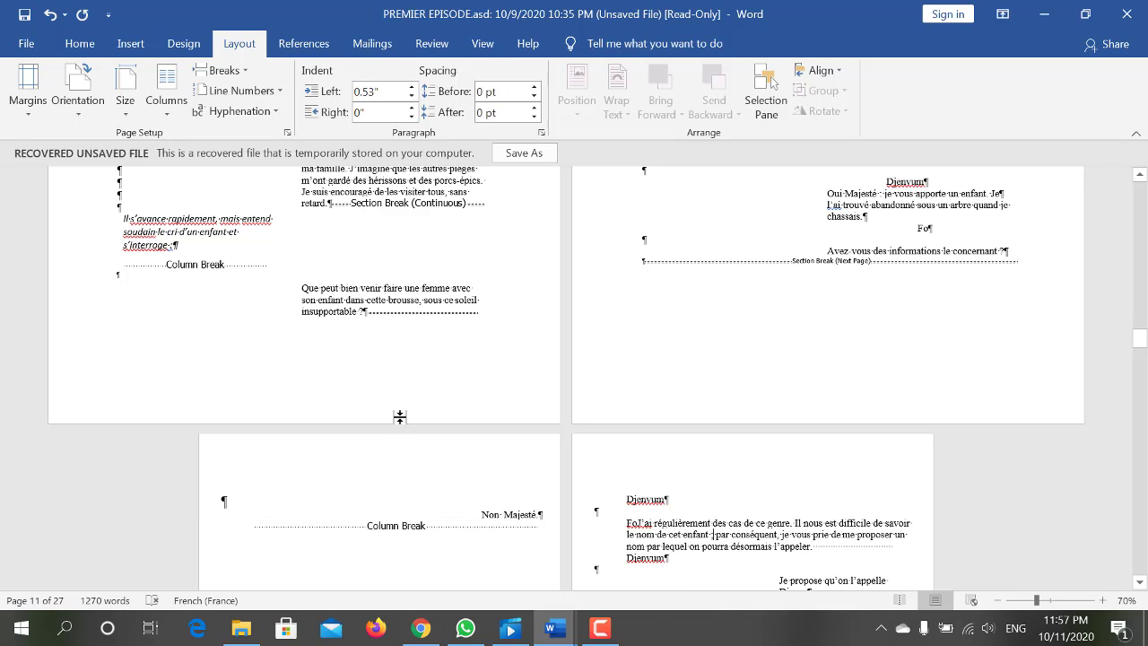
- Hide and then re-show the paragraph and break marks
click(79, 45)
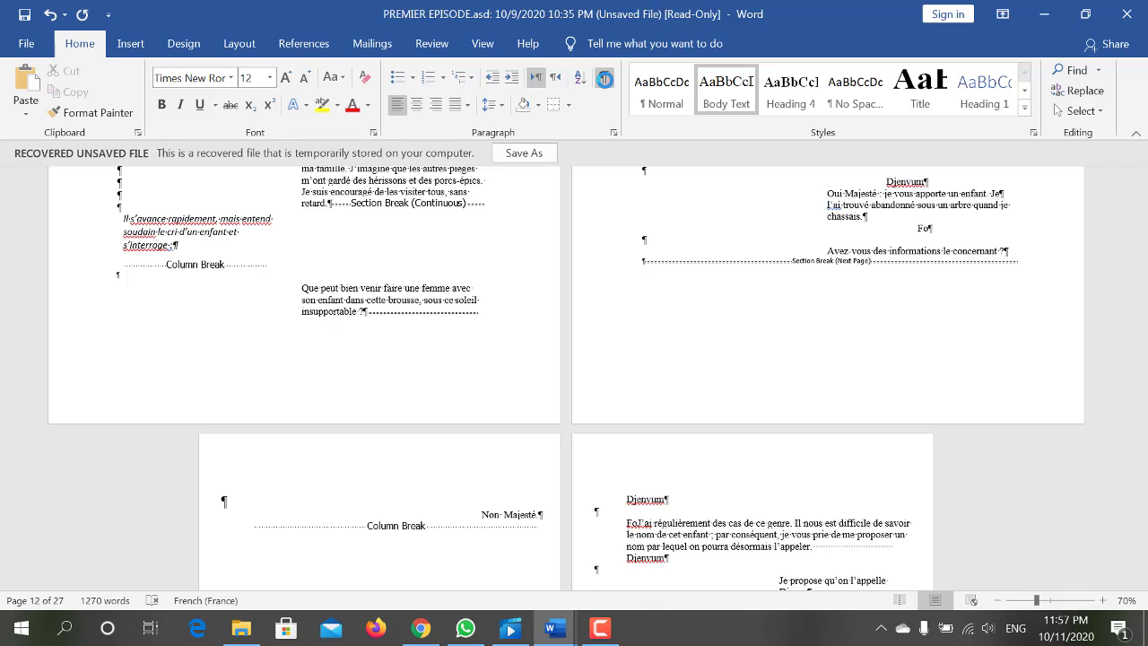
click(604, 78)
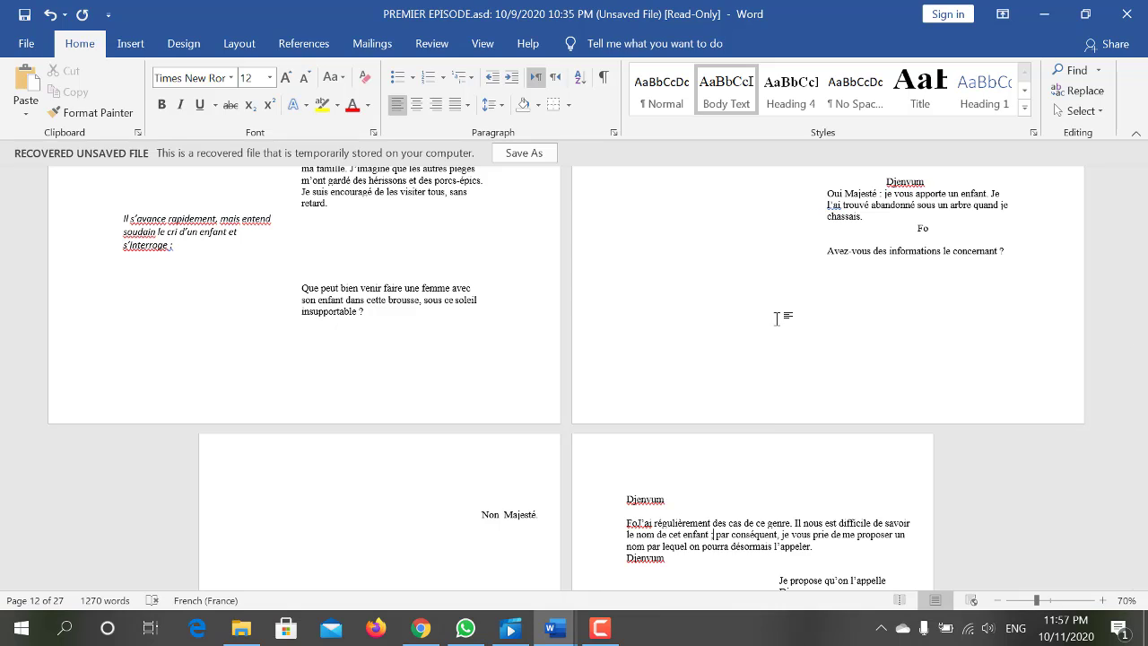
click(603, 78)
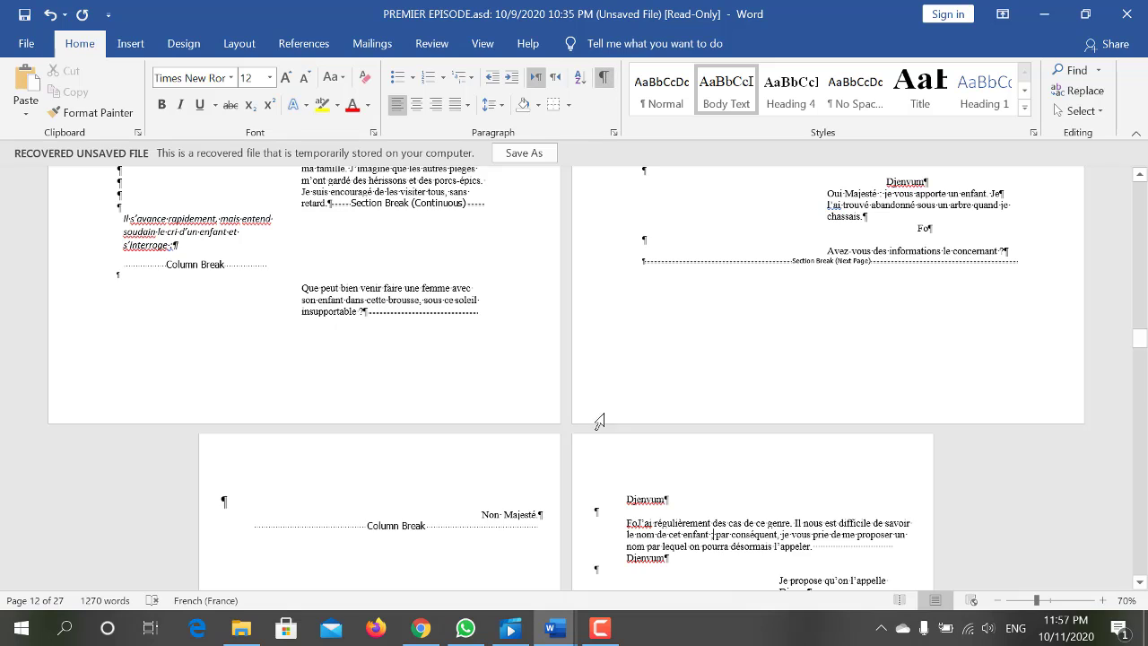
- Delete the column break under Non Majesté and the next-page section break
scroll(583, 406, down, 1)
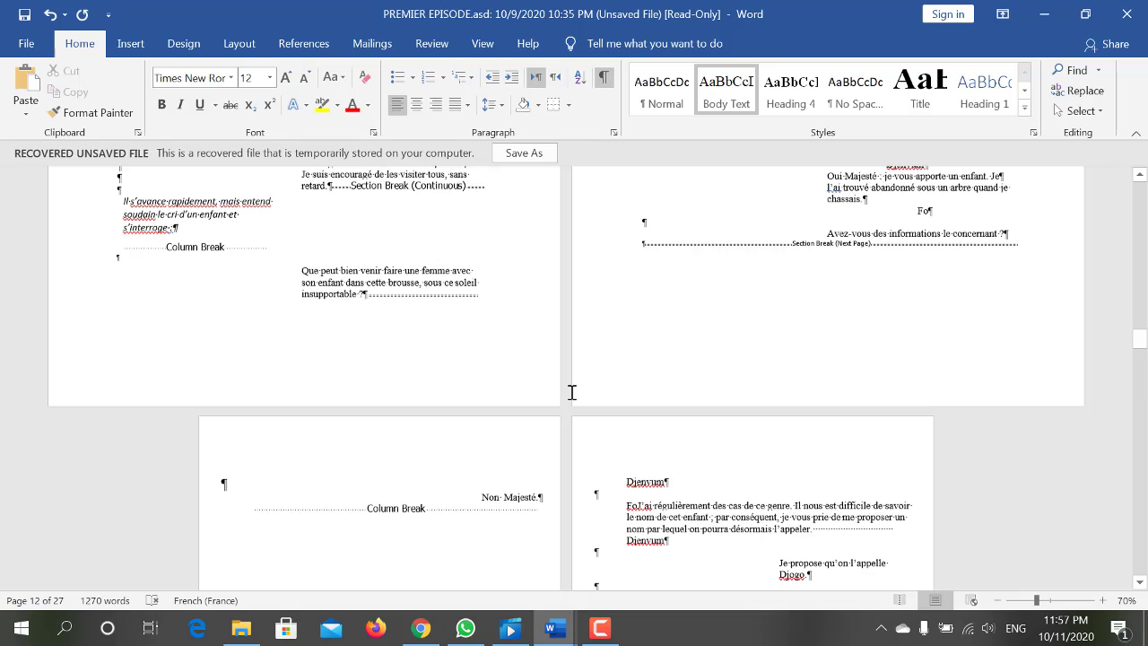
click(199, 505)
key(Delete)
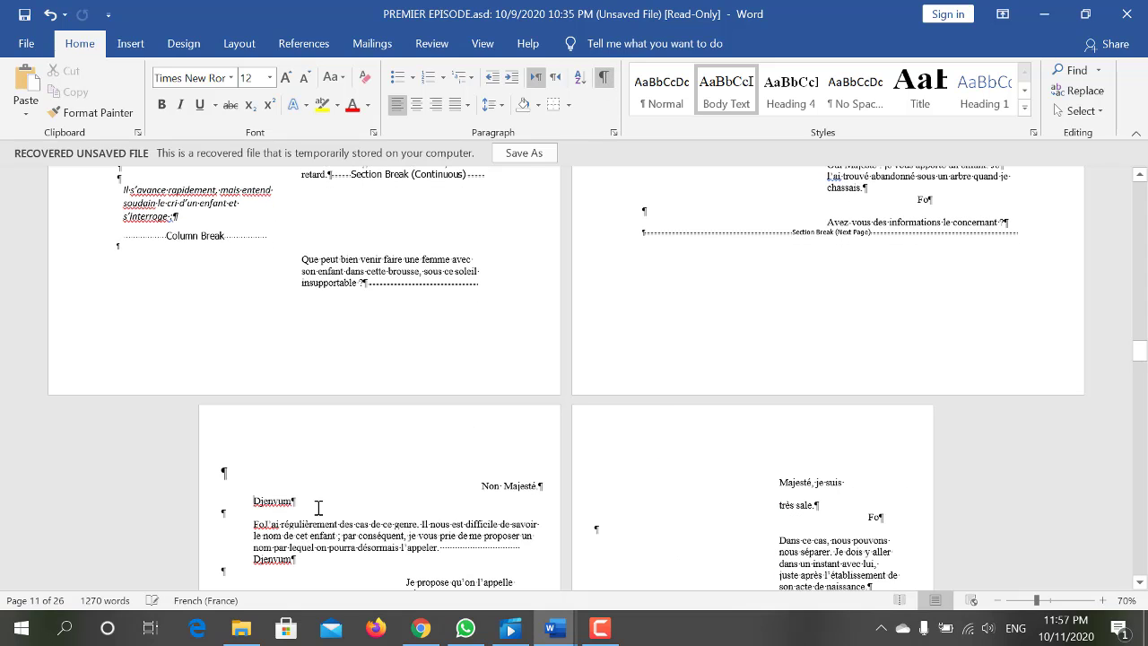
scroll(607, 335, up, 2)
click(609, 303)
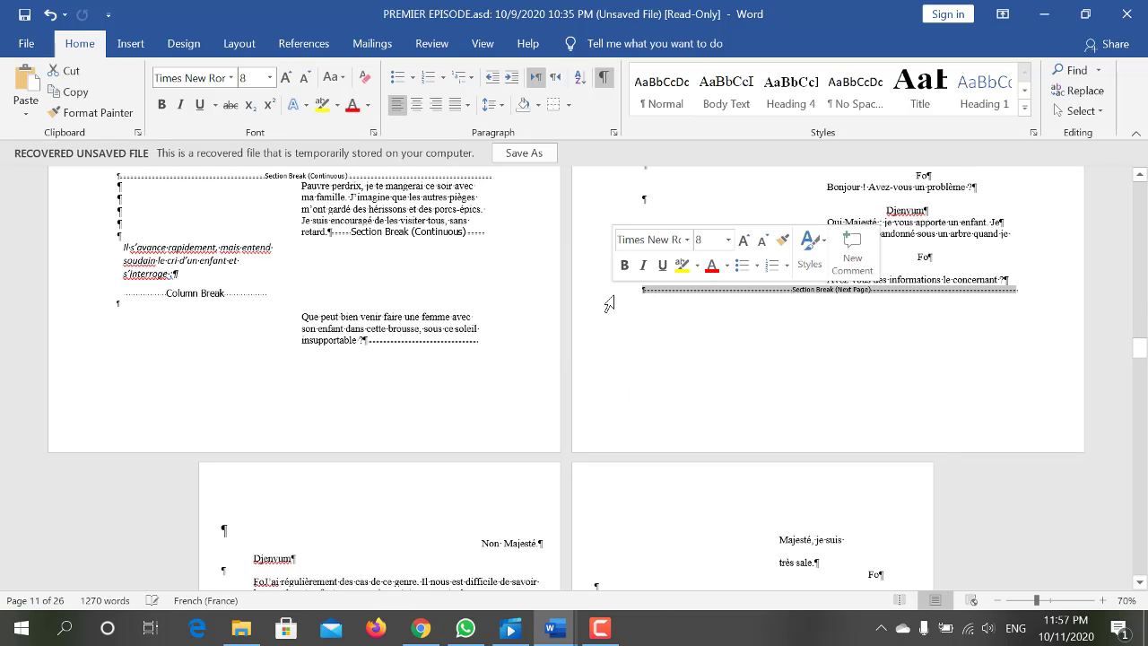
key(Delete)
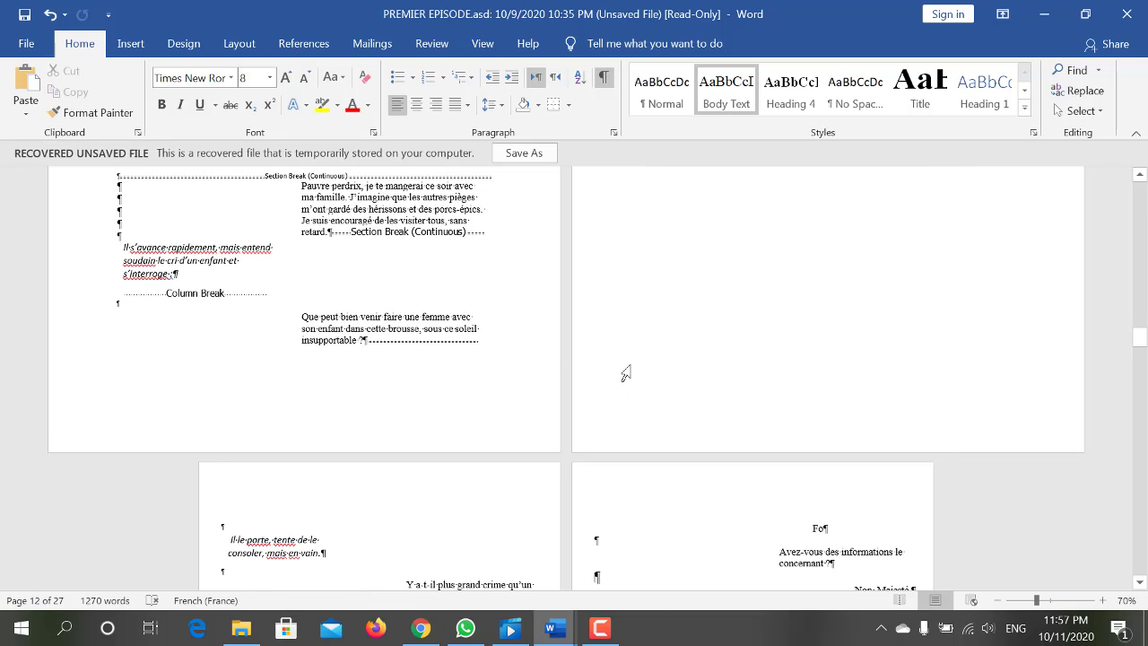
- Remove the break before the next dialogue line and the column break after it
scroll(636, 403, up, 5)
scroll(694, 403, up, 3)
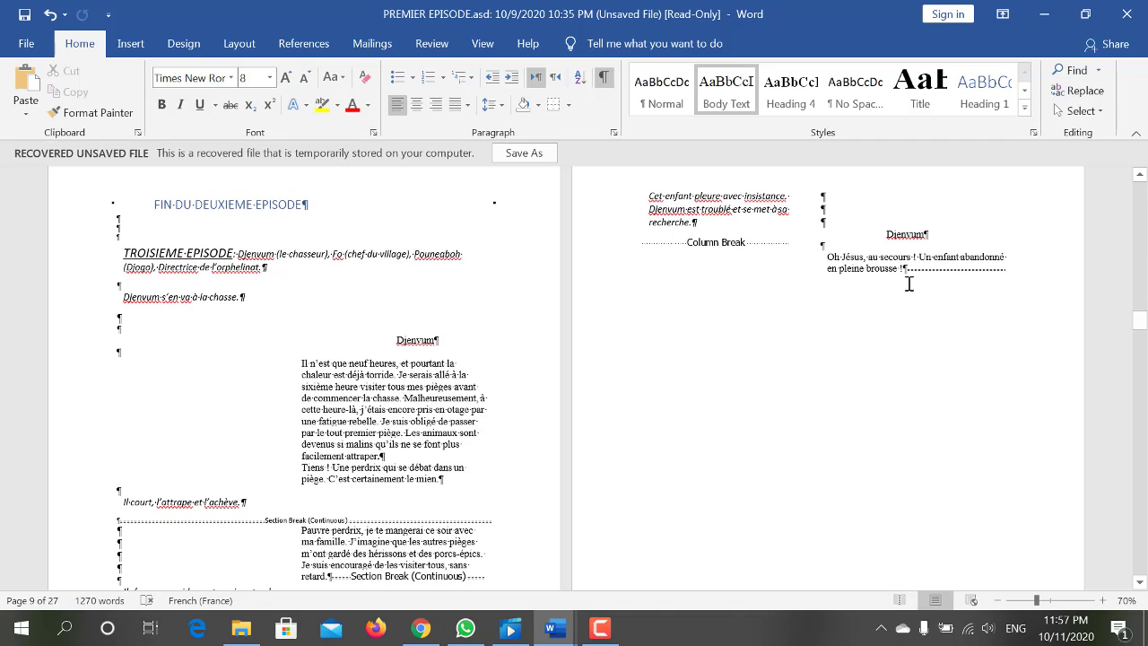
click(998, 389)
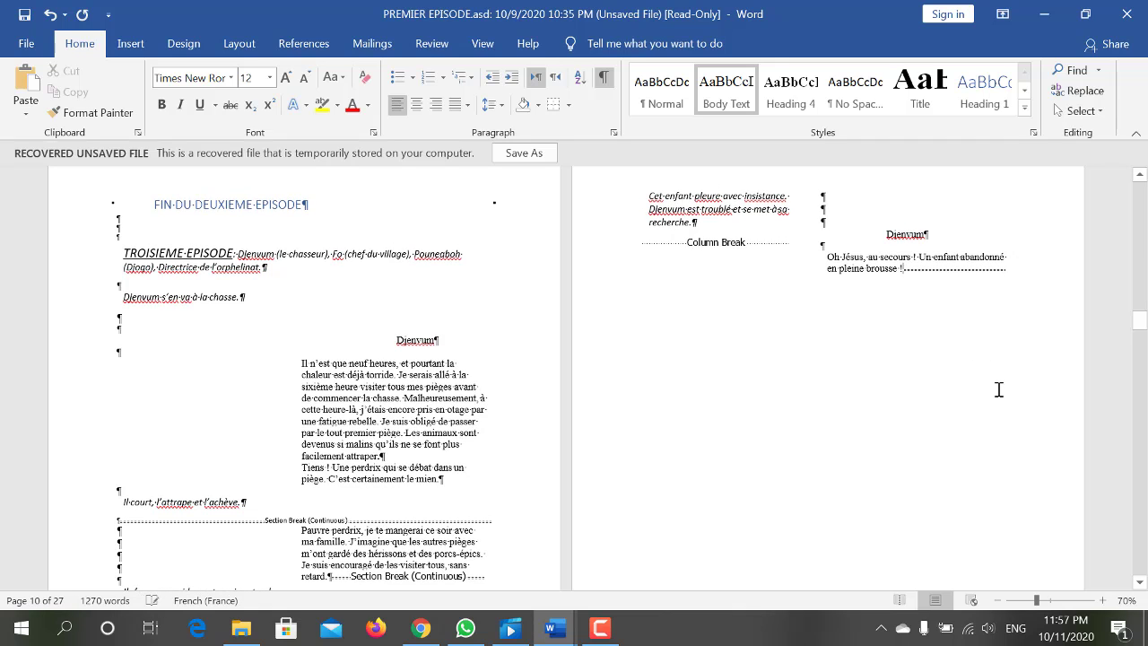
scroll(998, 389, down, 5)
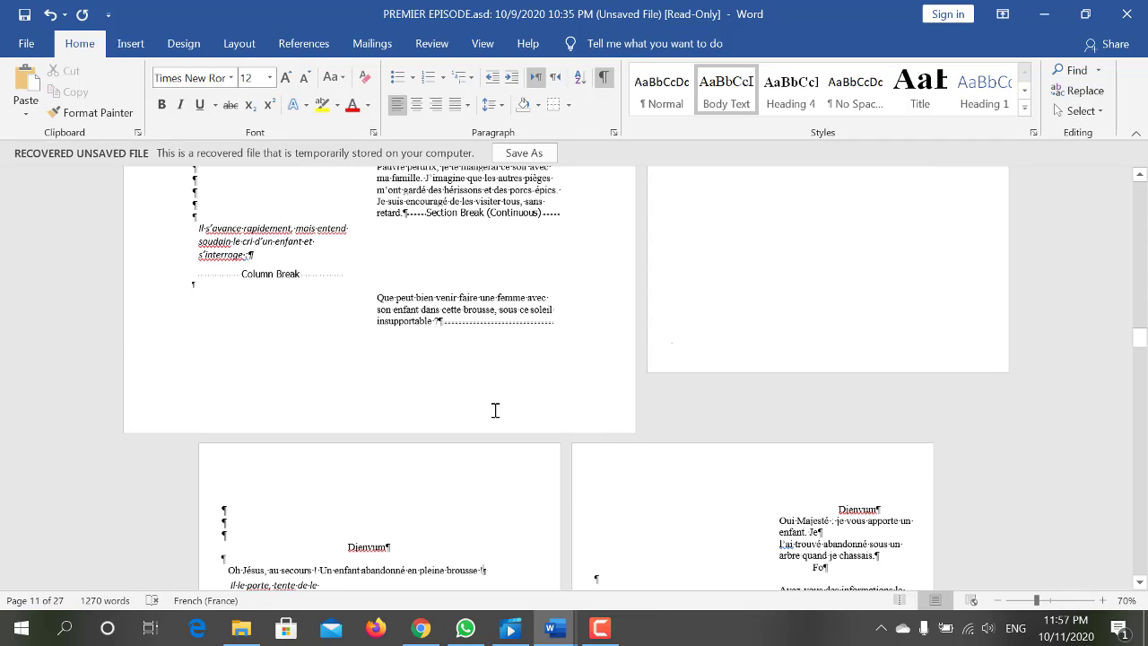
scroll(495, 410, up, 1)
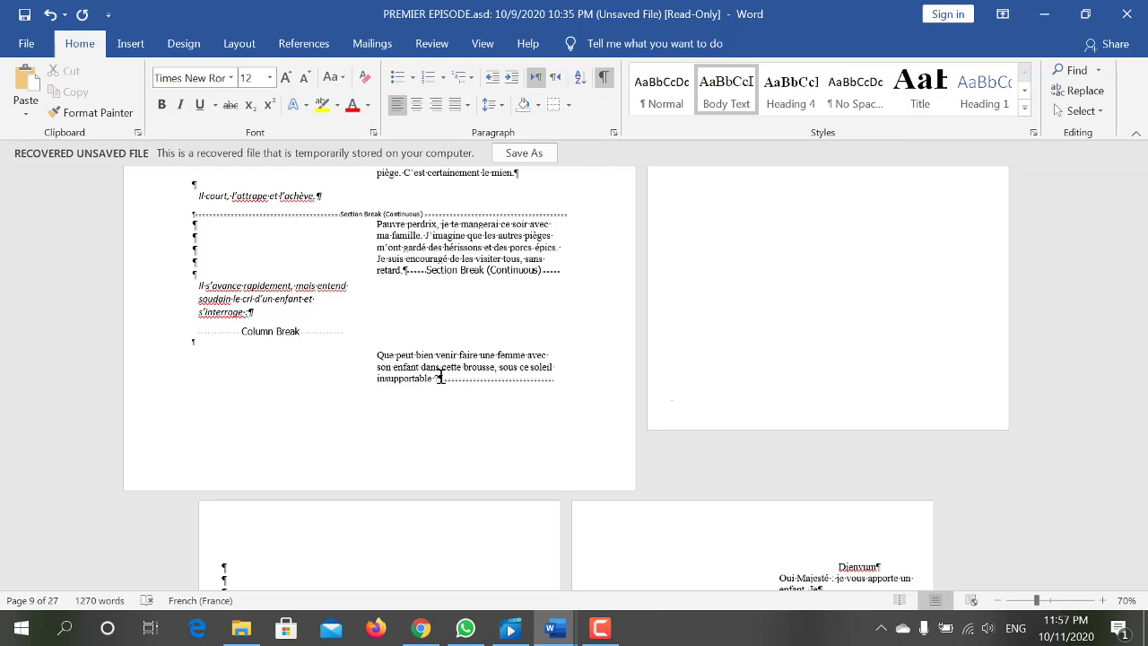
key(Delete)
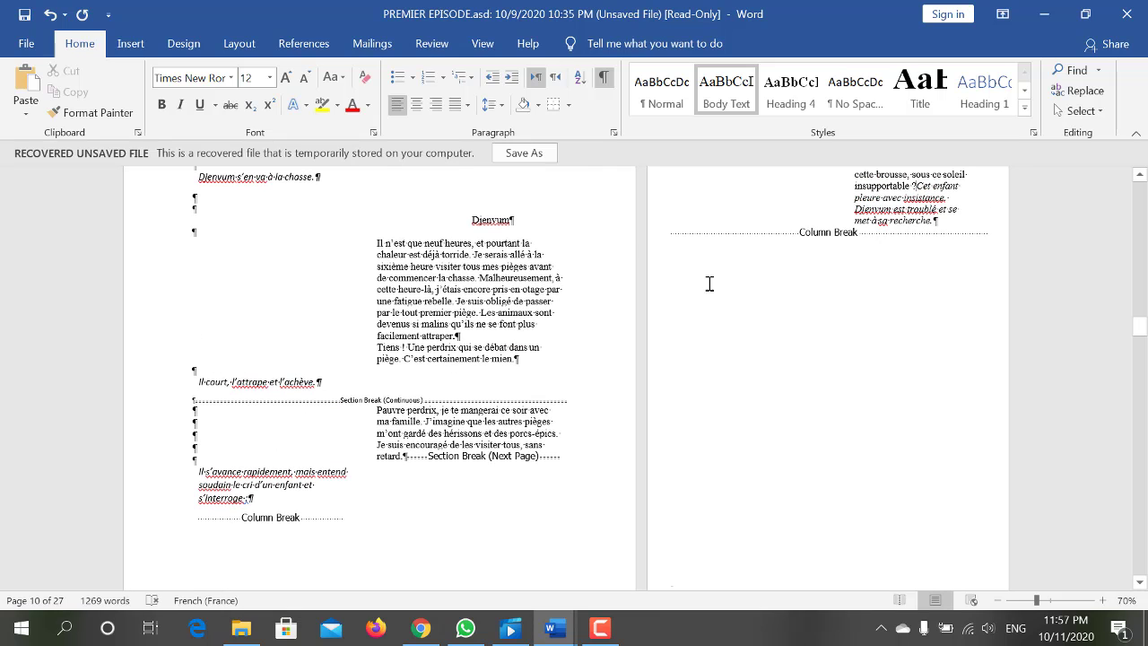
click(646, 232)
key(Delete)
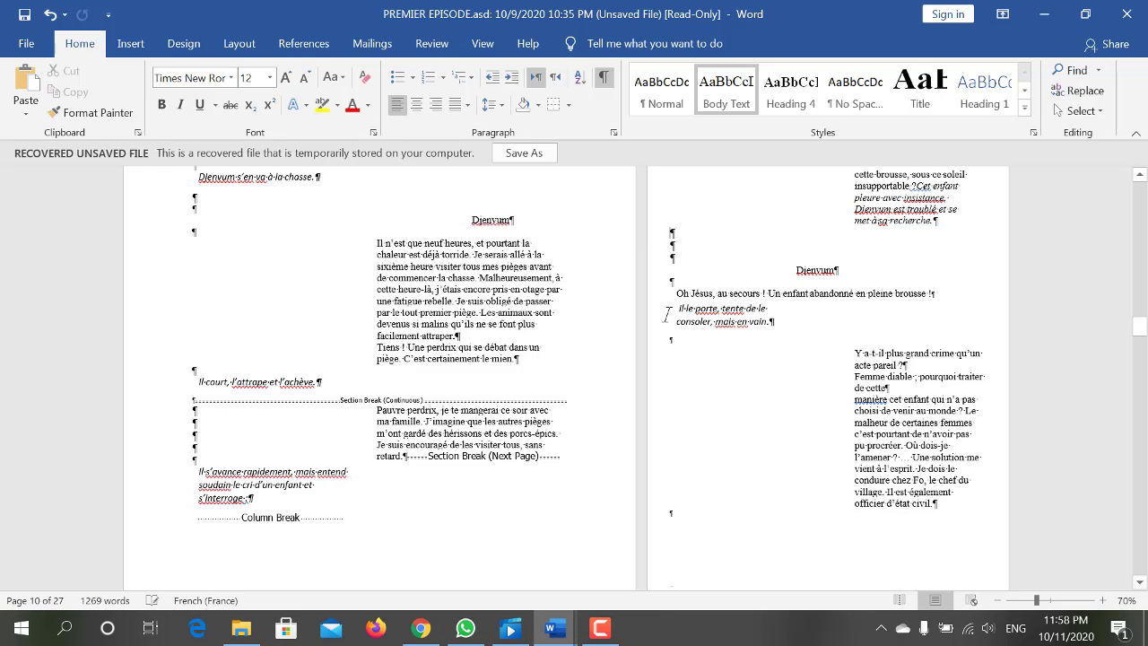
- Delete the remaining column break, the break after 'sans retard', and the Next Page section break
scroll(667, 314, up, 3)
scroll(320, 489, down, 3)
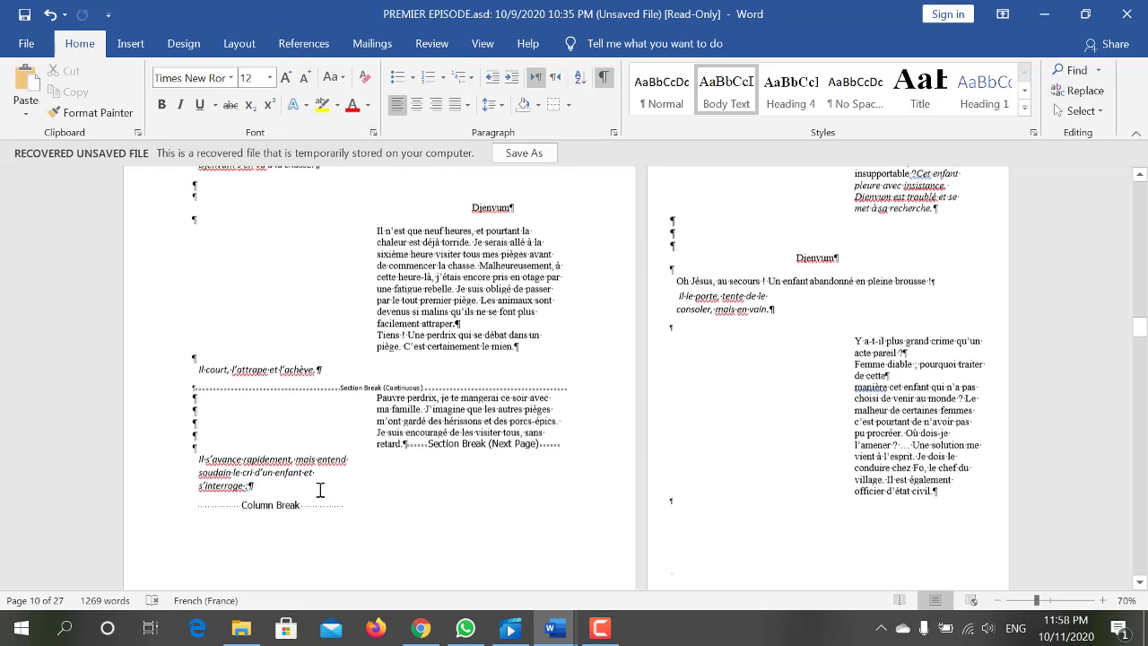
click(150, 493)
key(Delete)
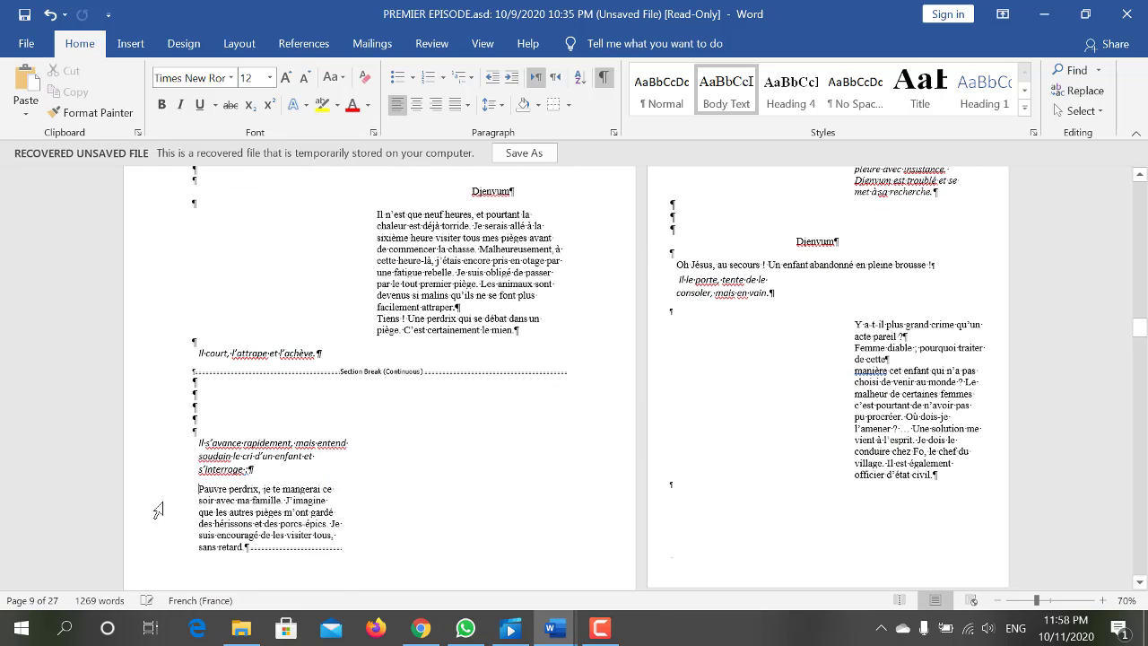
click(249, 547)
key(Delete)
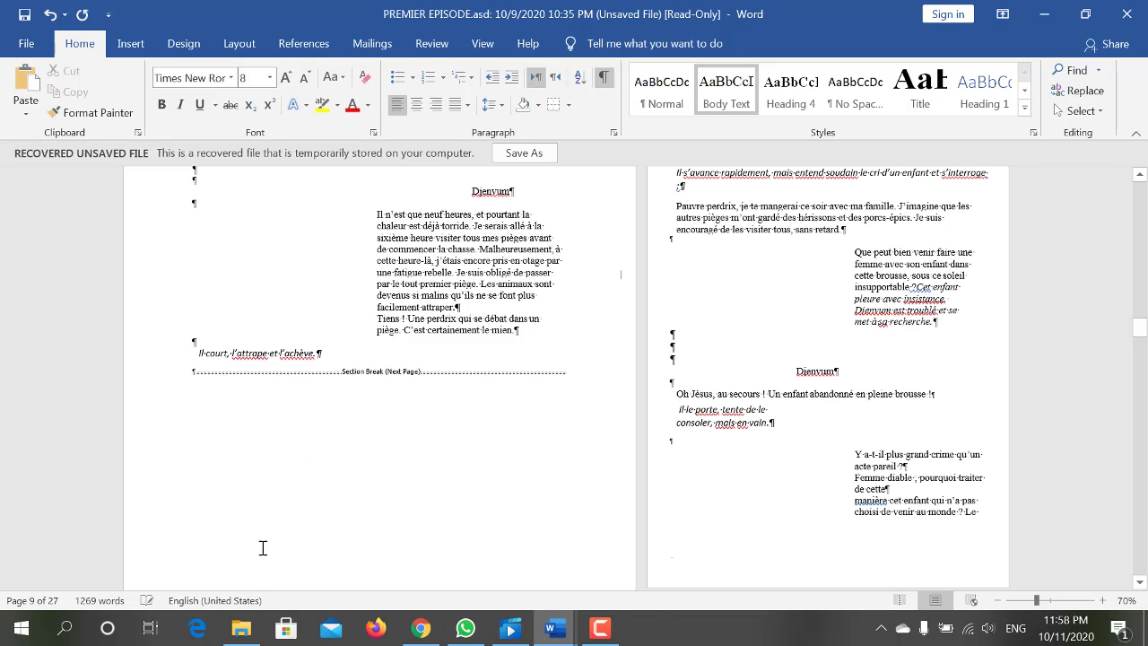
click(156, 371)
key(Delete)
scroll(437, 452, up, 2)
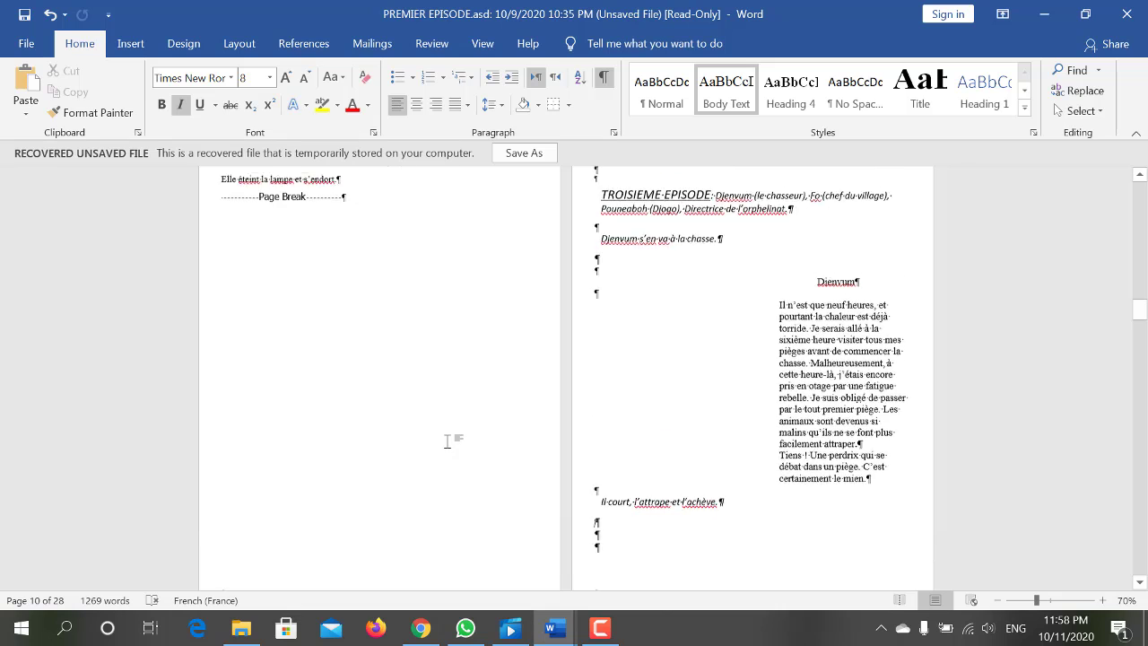
scroll(449, 438, up, 2)
scroll(448, 439, up, 2)
scroll(452, 444, up, 2)
scroll(452, 443, down, 1)
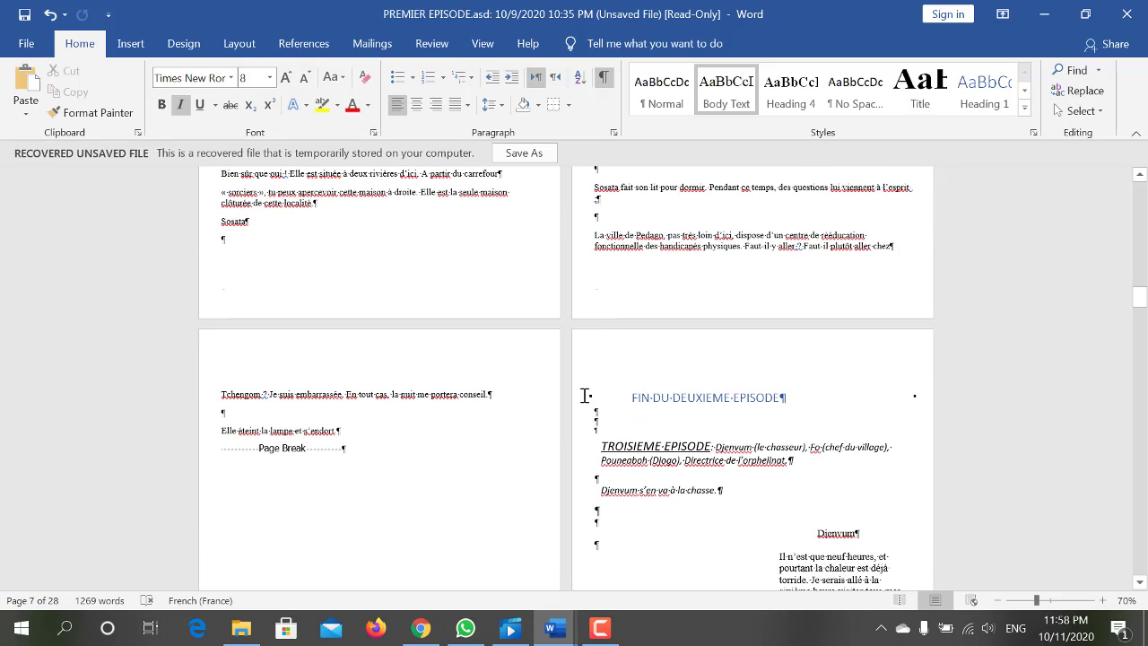
- Select all text from FIN DU DEUXIEME EPISODE to the end of the document
drag(575, 403, 590, 633)
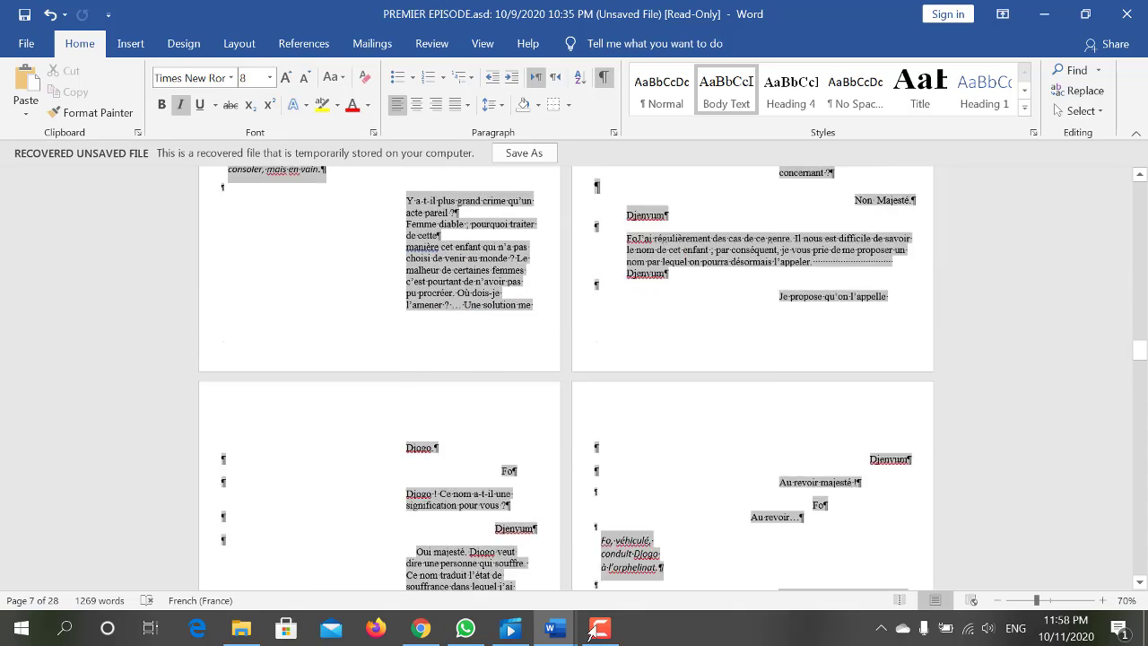
mouse_move(590, 632)
mouse_down()
mouse_move(562, 595)
mouse_move(559, 397)
mouse_up()
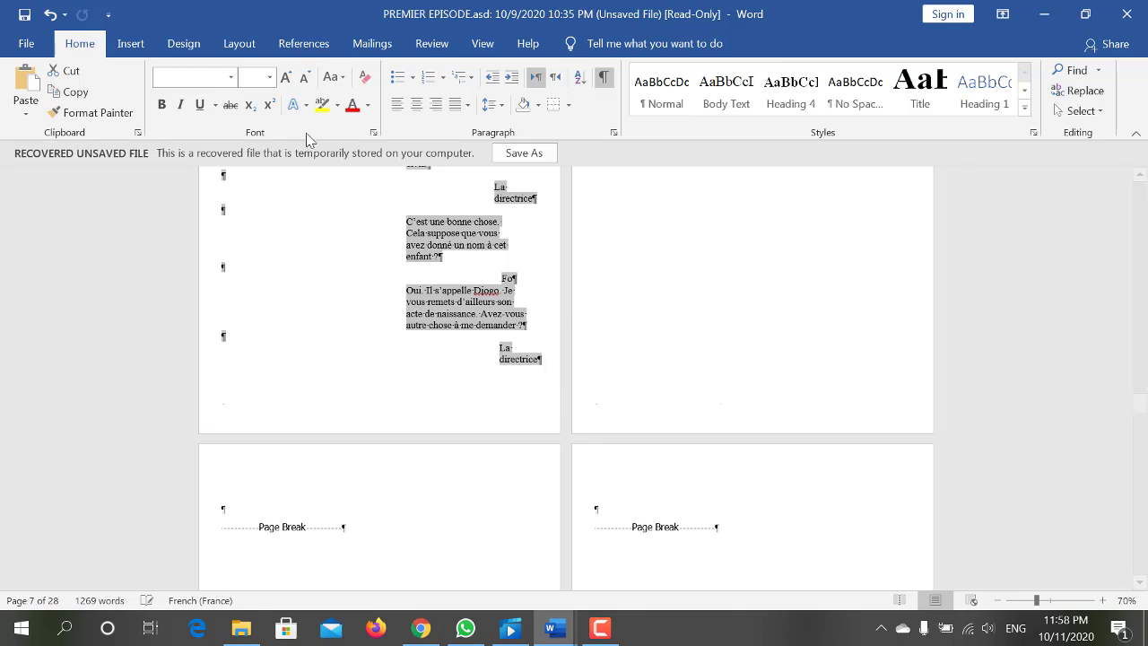
scroll(482, 415, down, 3)
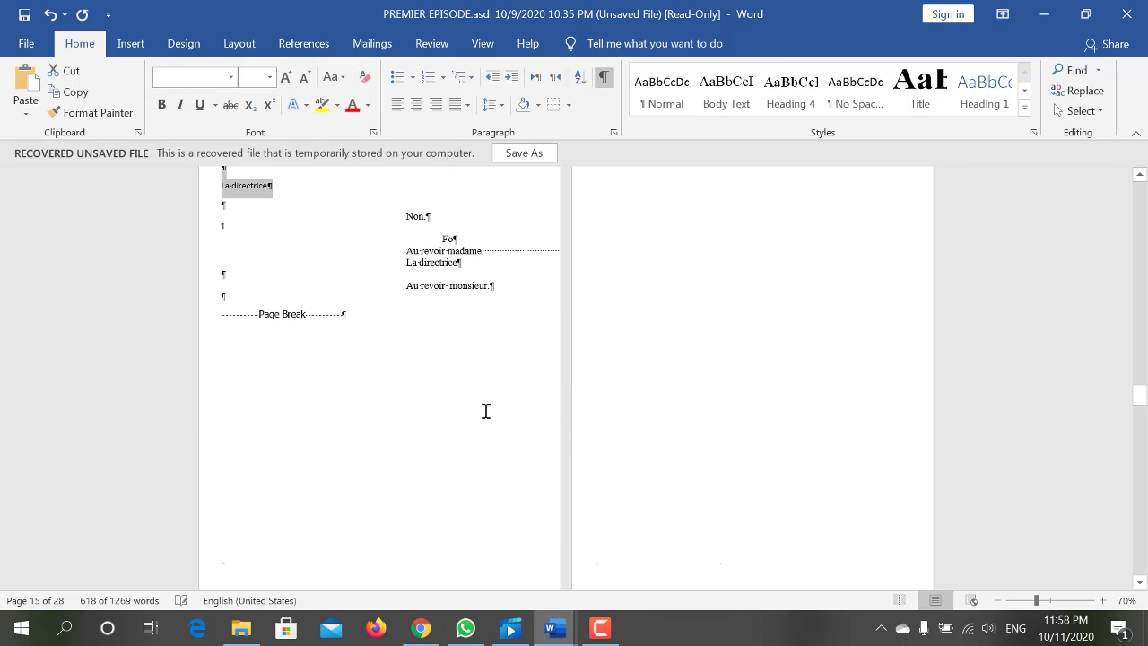
scroll(485, 411, up, 2)
scroll(485, 411, up, 2)
scroll(485, 413, up, 3)
scroll(484, 417, up, 3)
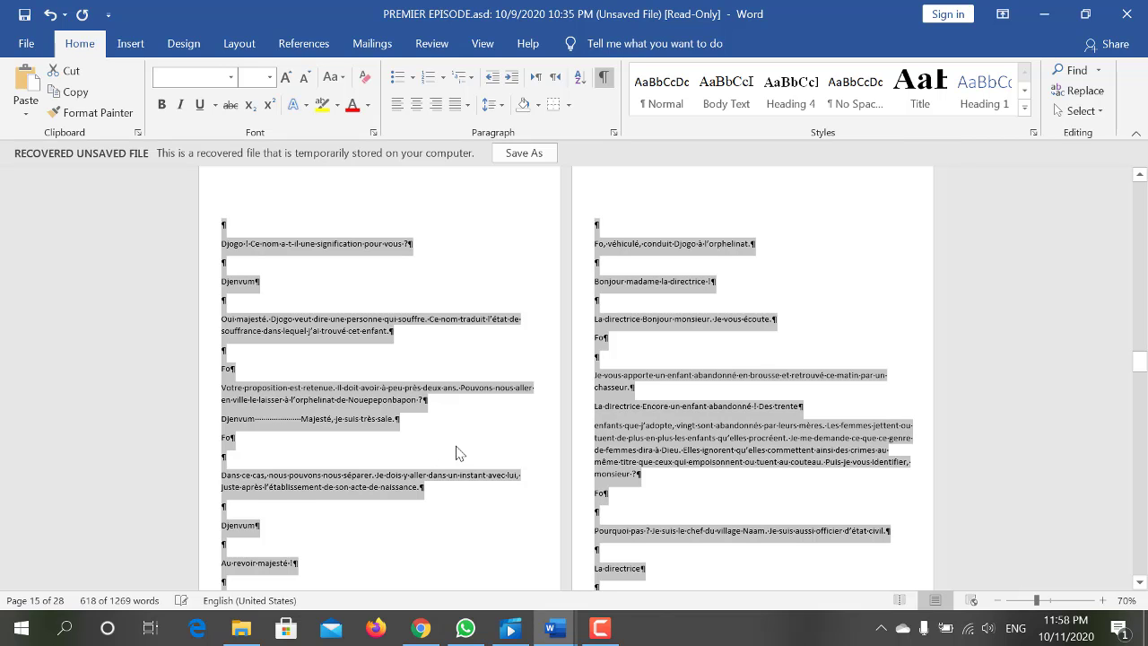
scroll(455, 453, up, 3)
scroll(455, 453, up, 3)
scroll(456, 453, up, 2)
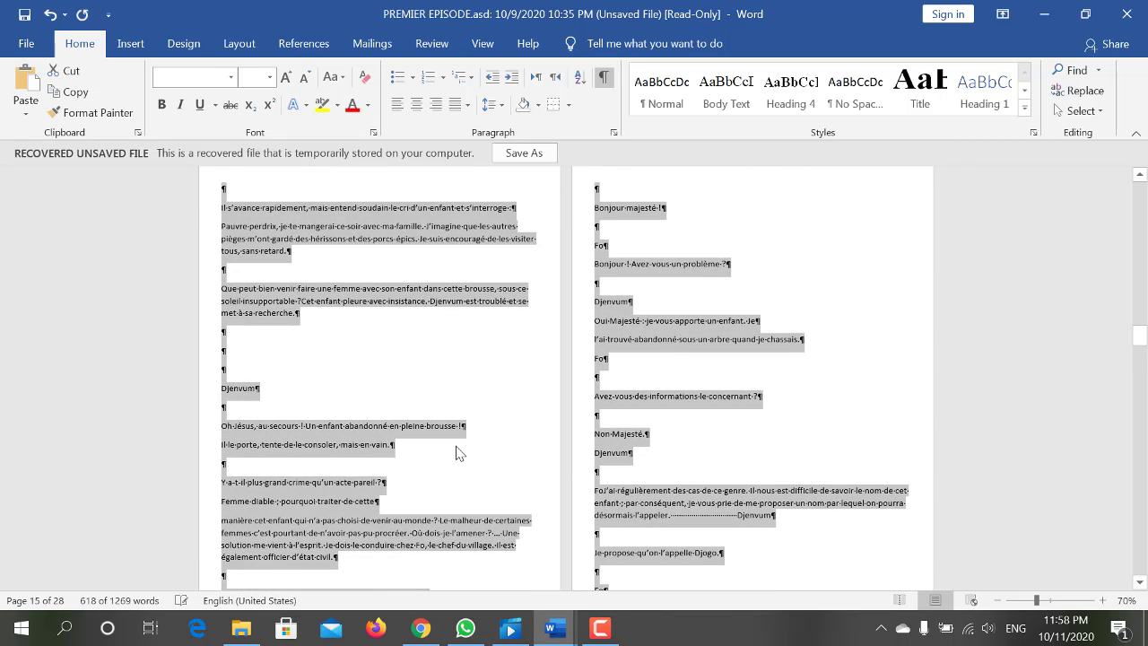
scroll(456, 453, up, 2)
scroll(456, 452, up, 2)
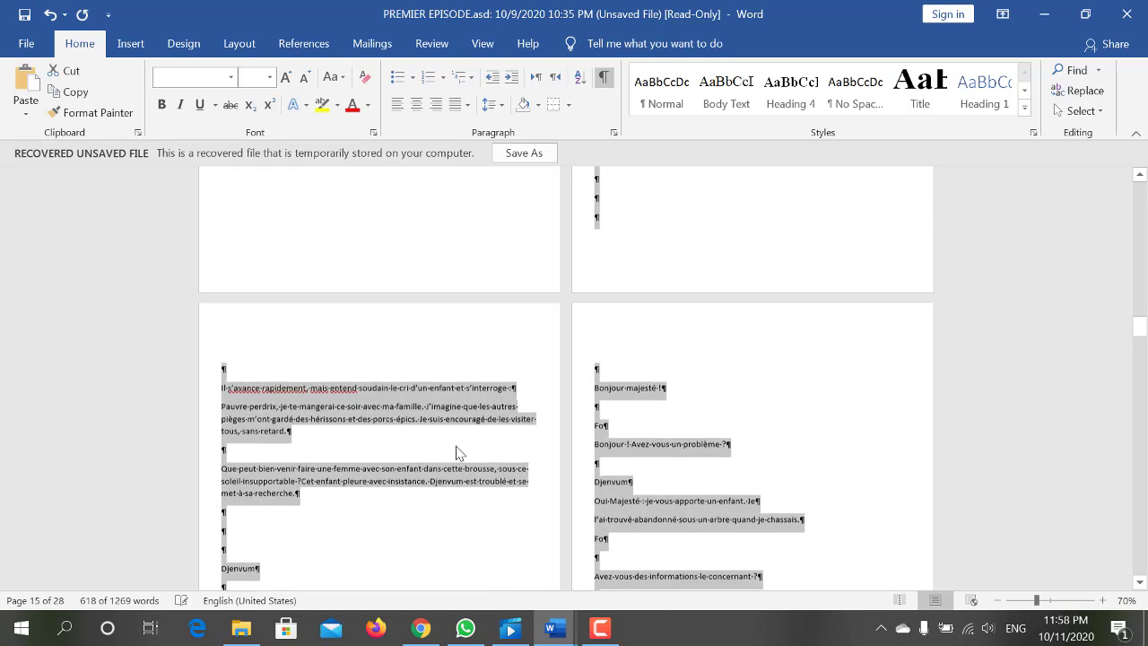
scroll(455, 449, up, 2)
scroll(457, 446, up, 2)
scroll(457, 446, up, 2)
scroll(456, 446, up, 2)
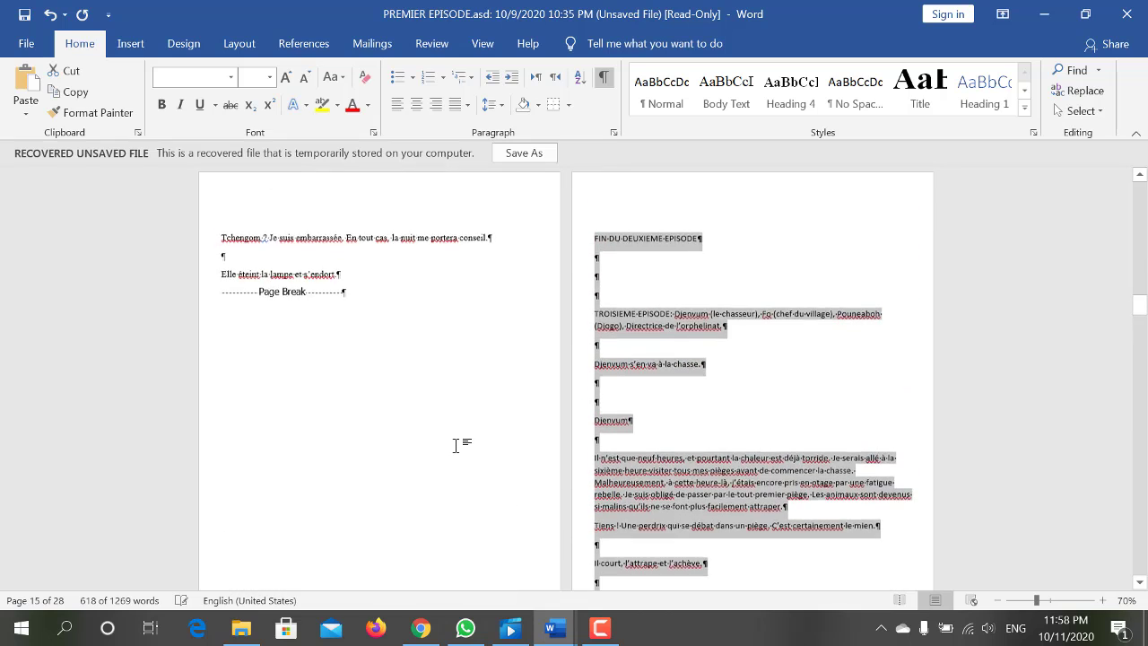
scroll(457, 446, up, 2)
- Delete two empty lines below the FIN DU DEUXIEME EPISODE heading
click(613, 410)
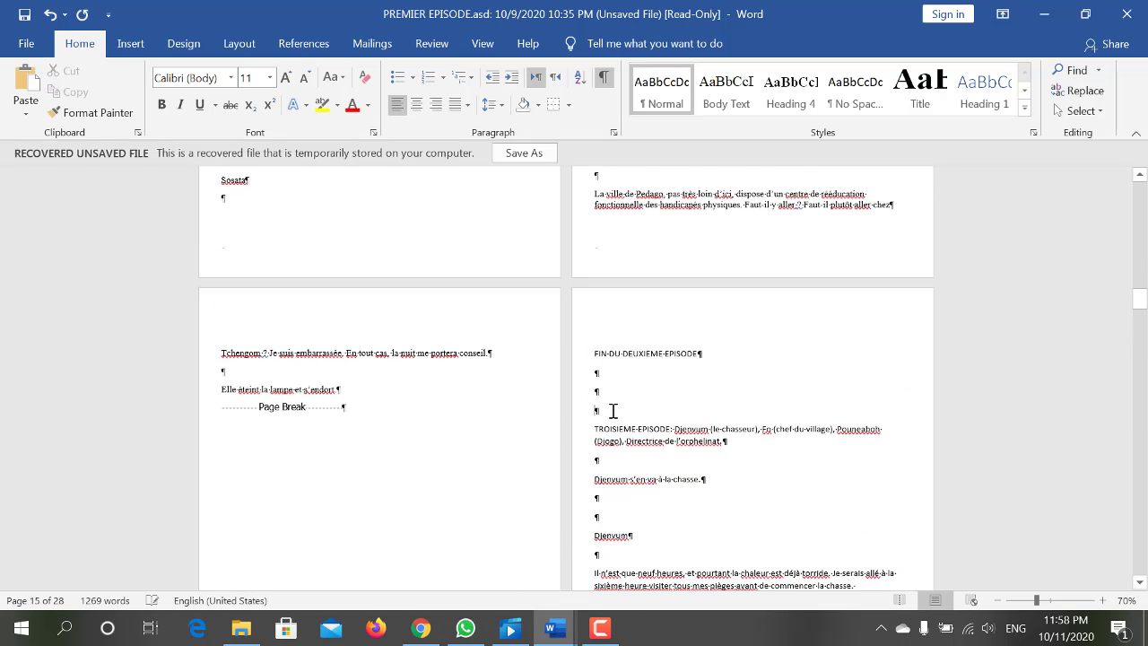
key(BackSpace)
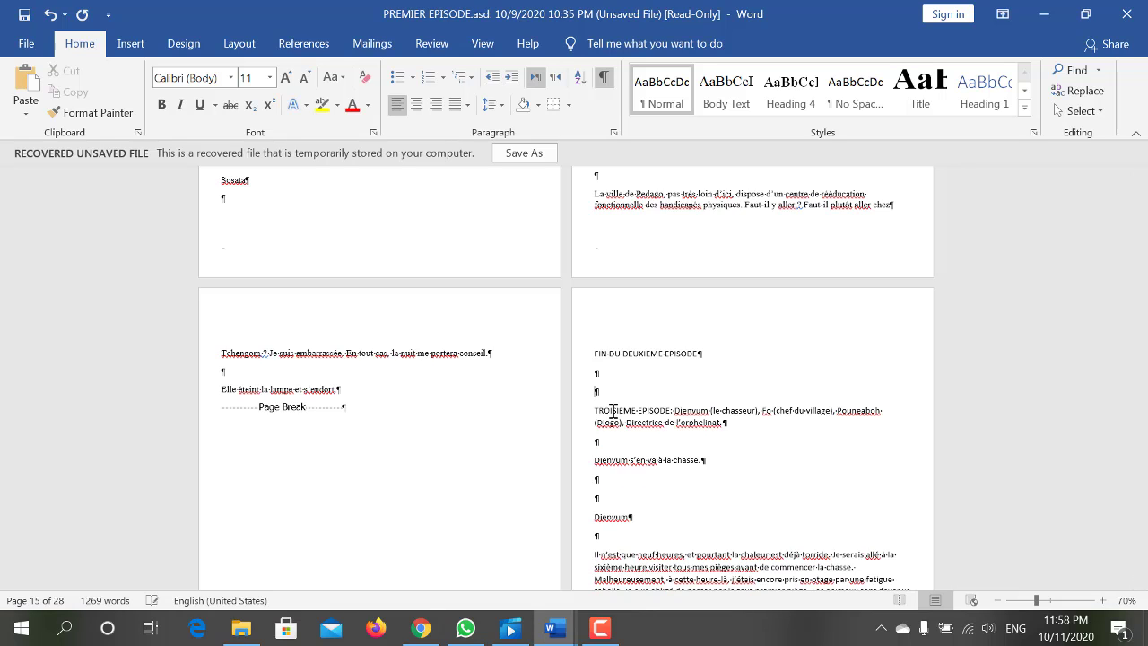
key(BackSpace)
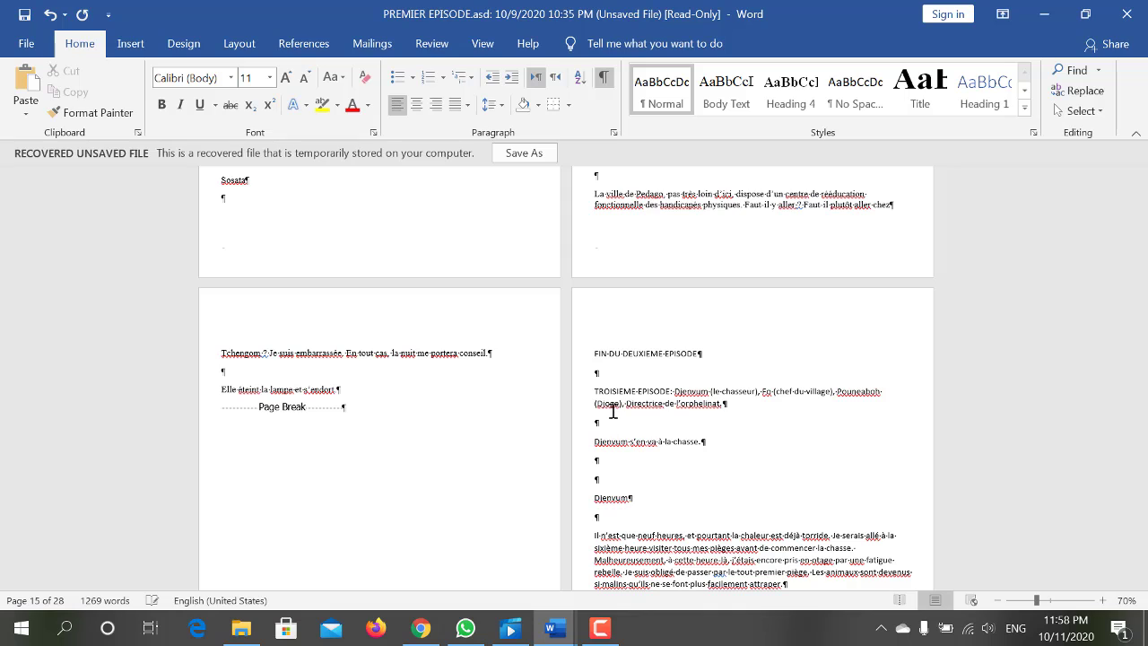
- Set the FIN DU DEUXIEME EPISODE heading to 18 pt
click(570, 359)
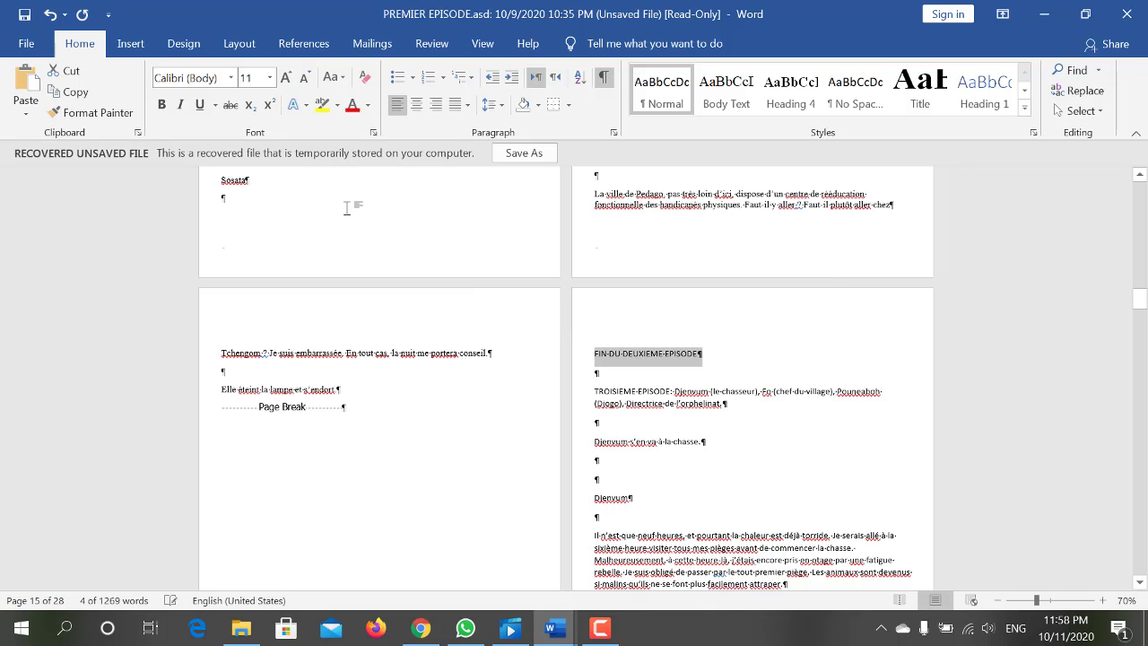
click(270, 78)
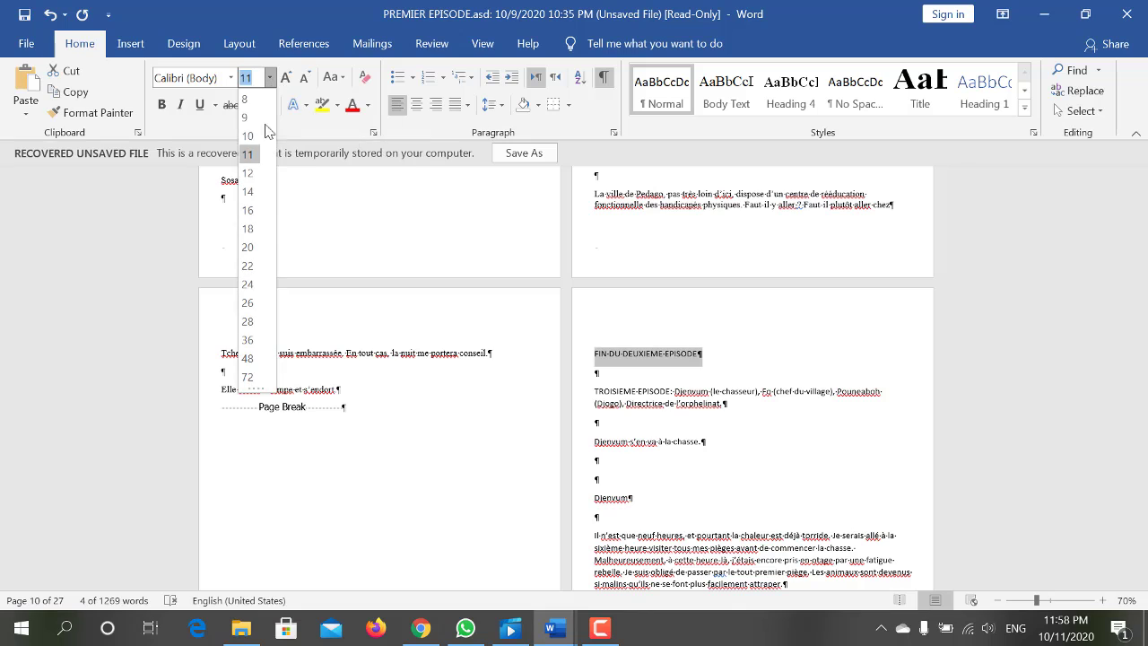
click(248, 229)
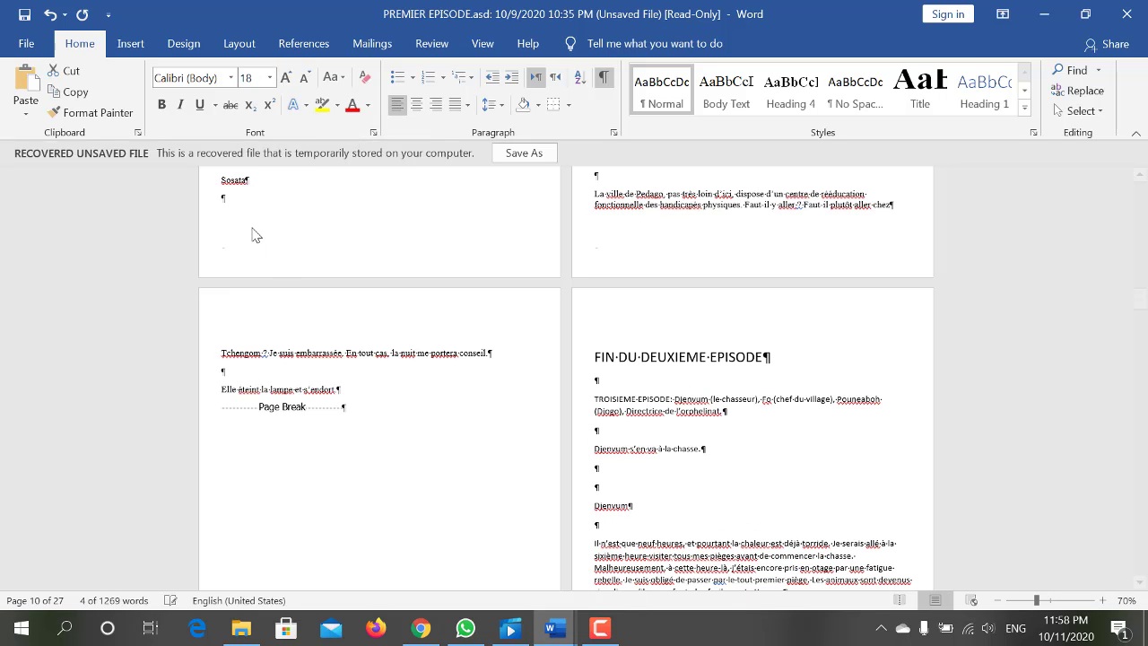
- Apply Times New Roman to the entire document
click(684, 498)
key(ctrl+a)
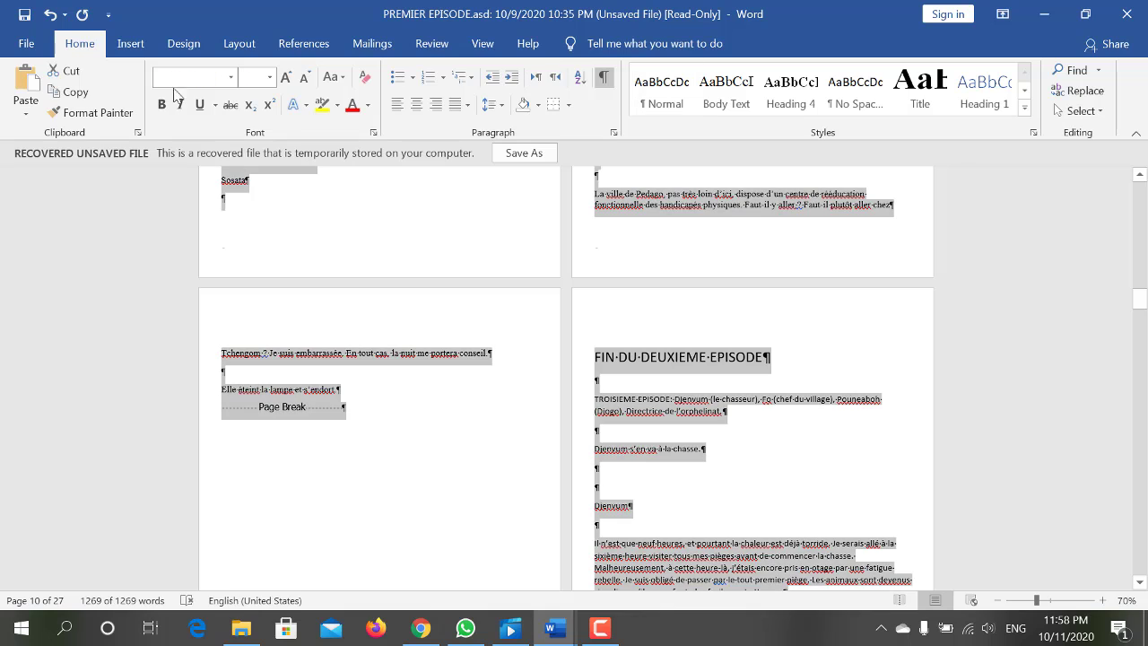
text(Times New Rom)
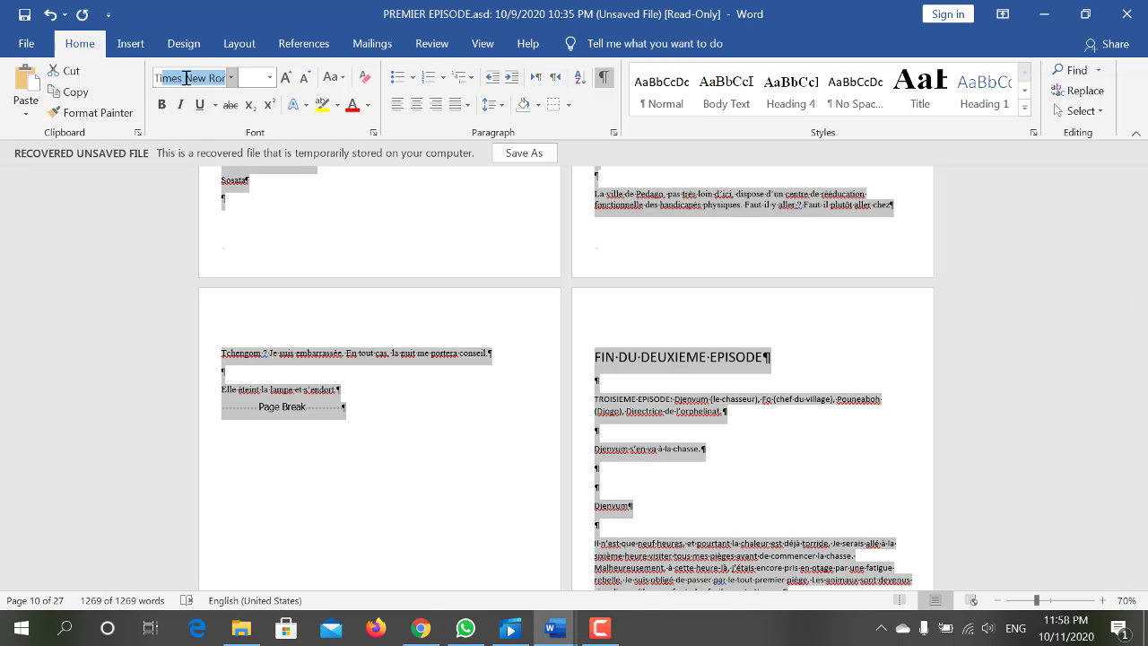
key(Return)
click(740, 423)
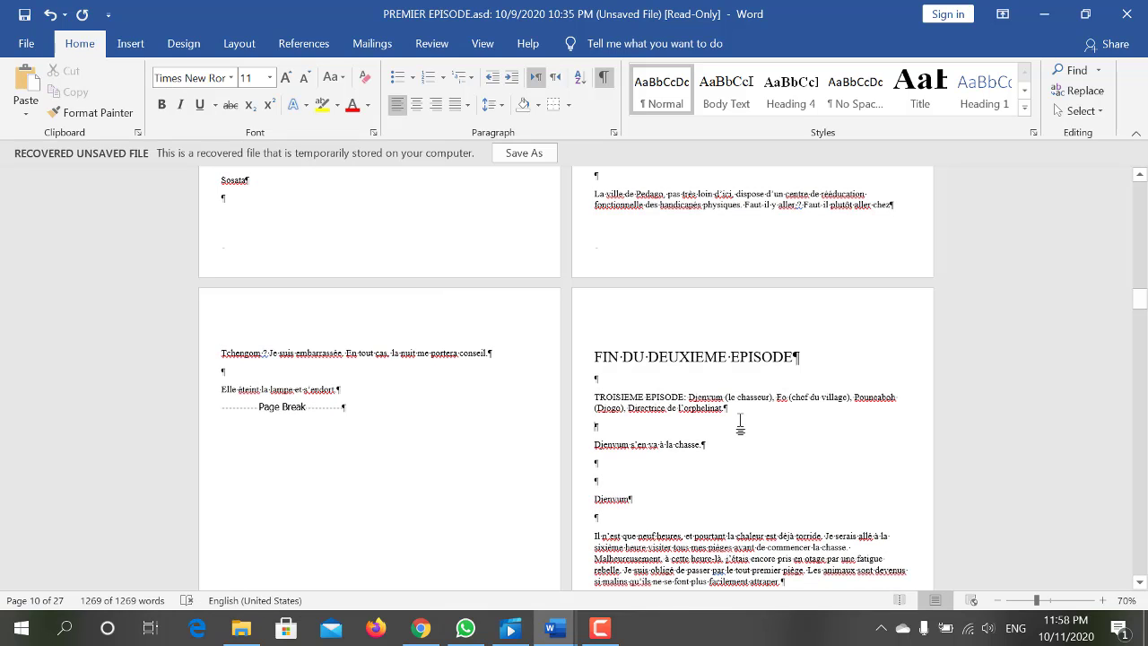
scroll(681, 409, down, 2)
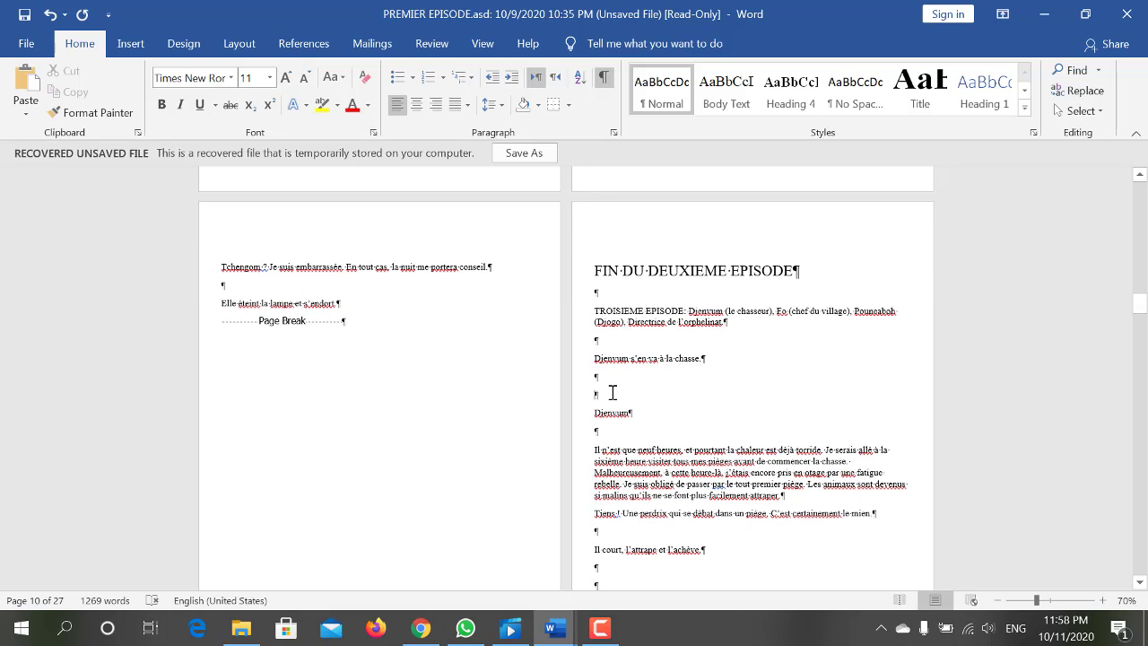
- Delete the empty lines above Il s'avance and above Dienvum
key(BackSpace)
scroll(619, 431, down, 2)
scroll(619, 469, down, 2)
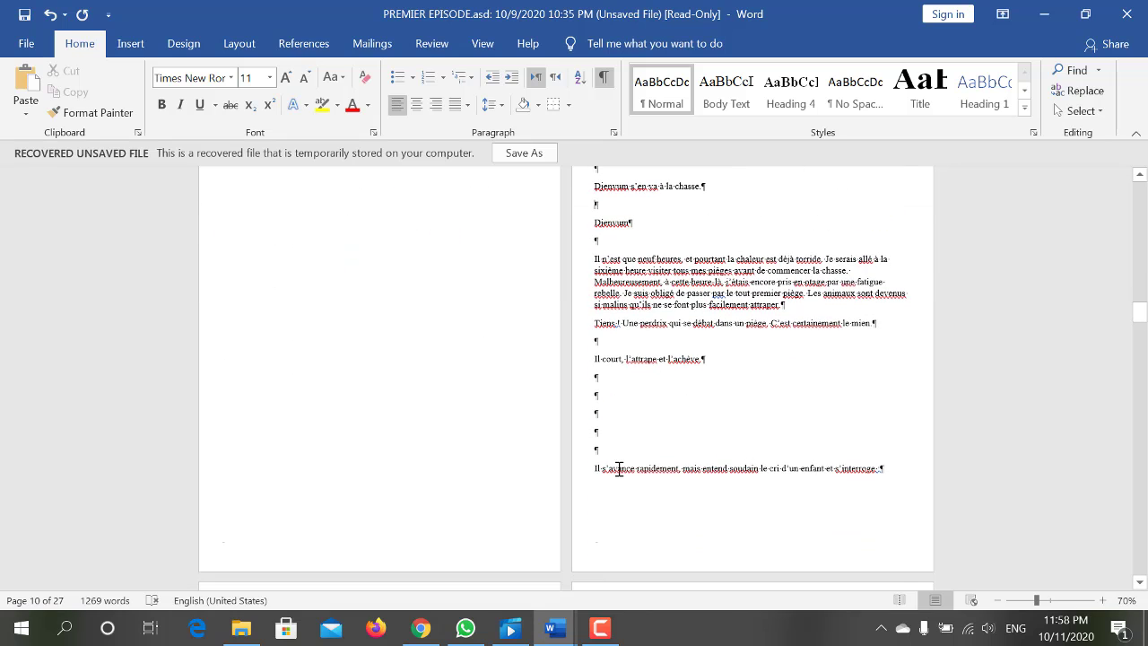
key(BackSpace)
key(BackSpace)
key(BackSpace)
key(BackSpace)
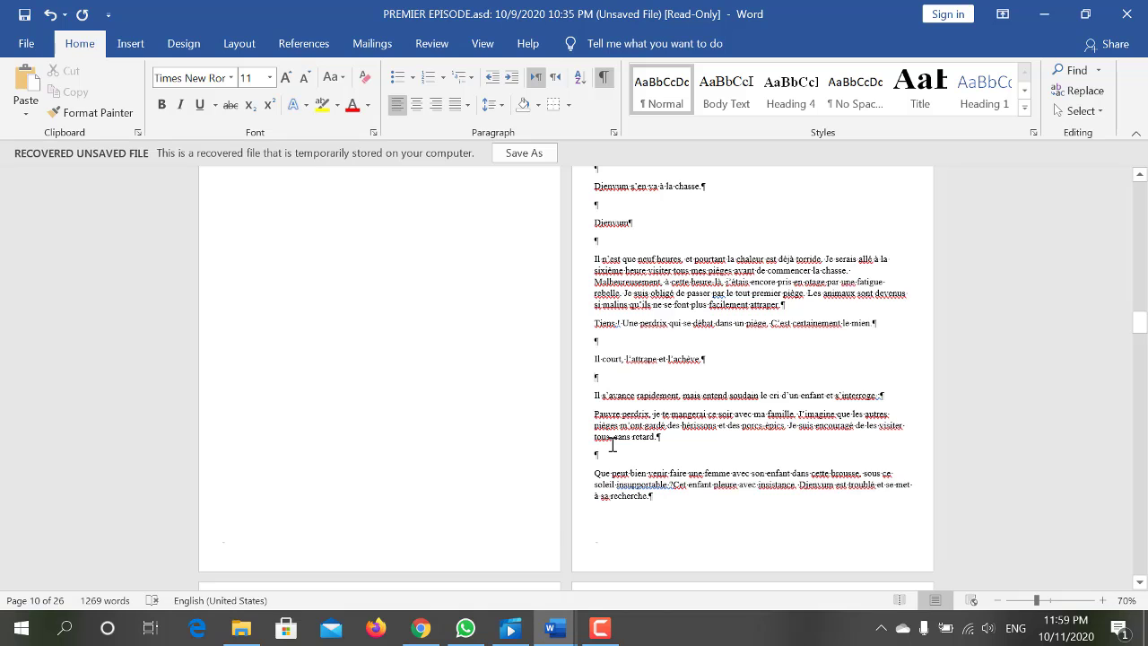
scroll(612, 445, down, 3)
scroll(613, 444, down, 3)
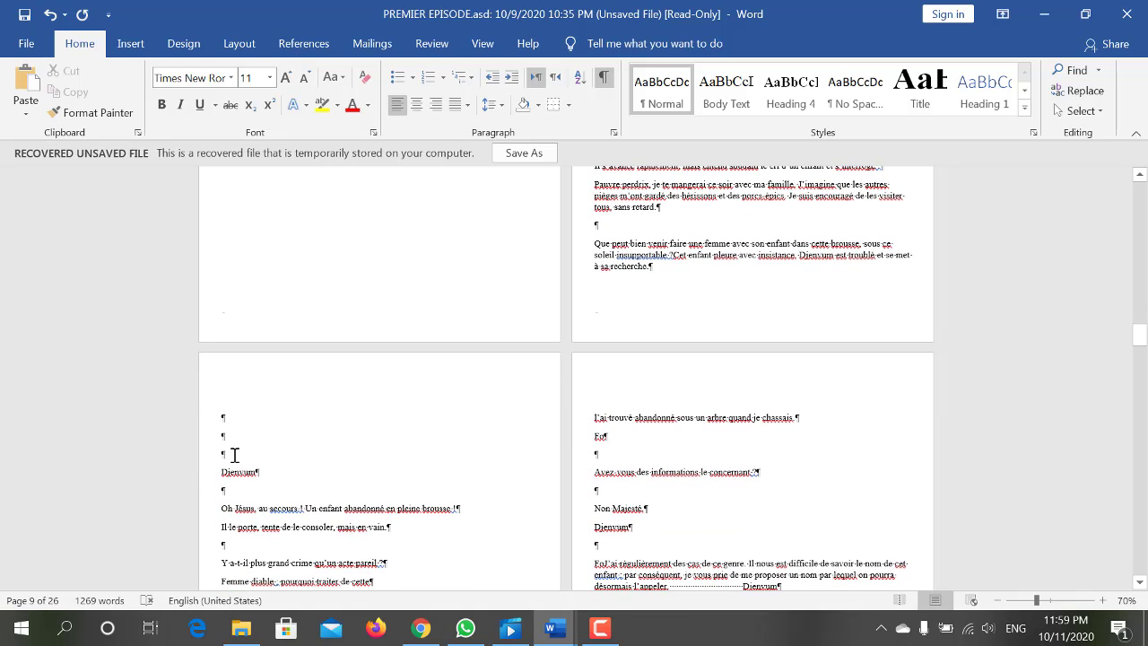
key(BackSpace)
key(BackSpace)
key(BackSpace)
scroll(269, 454, down, 2)
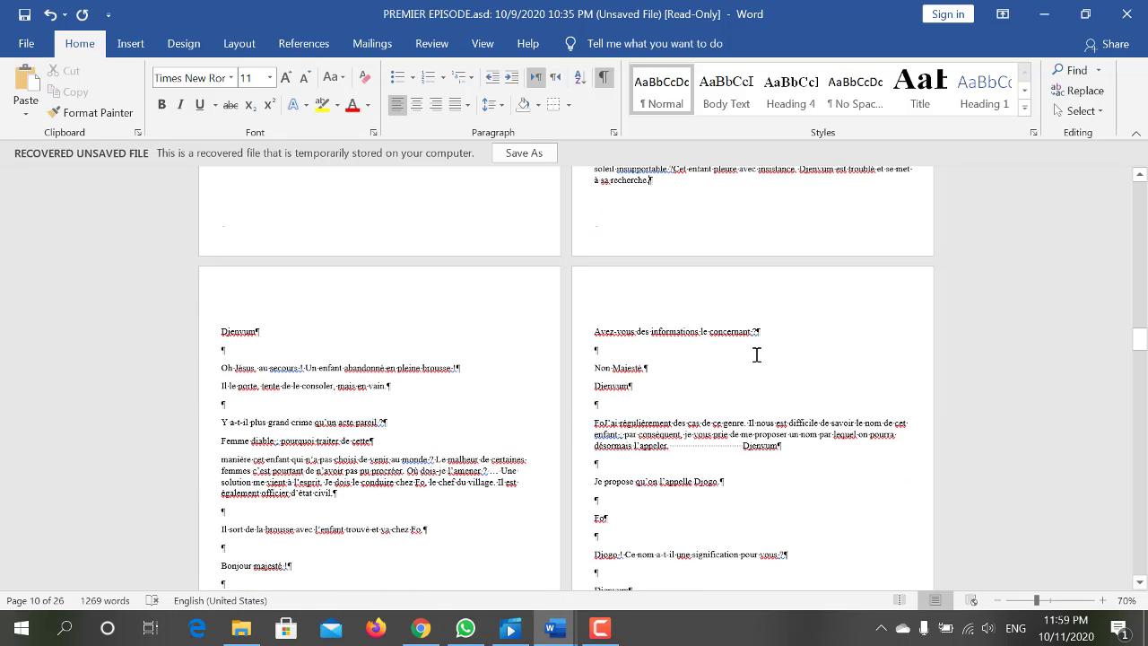
scroll(644, 389, down, 2)
scroll(674, 320, down, 2)
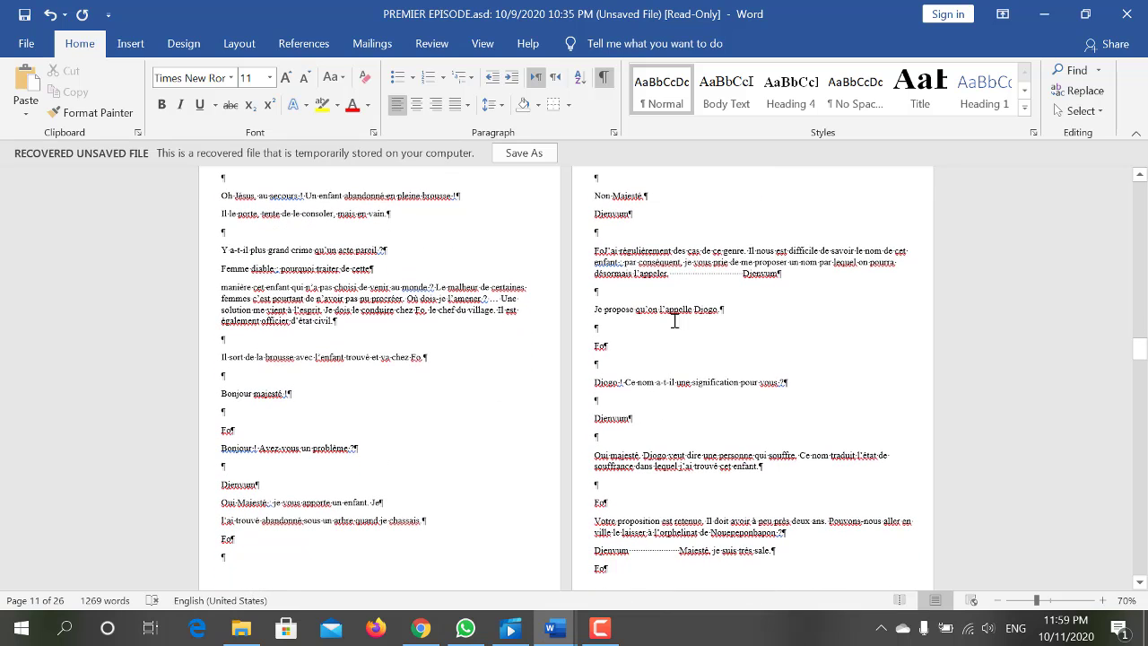
- Remove the dotted spacing so Dienvum follows l'appeler after a single space
double_click(751, 282)
click(744, 280)
key(BackSpace)
key(BackSpace)
key(BackSpace)
key(BackSpace)
key(BackSpace)
key(BackSpace)
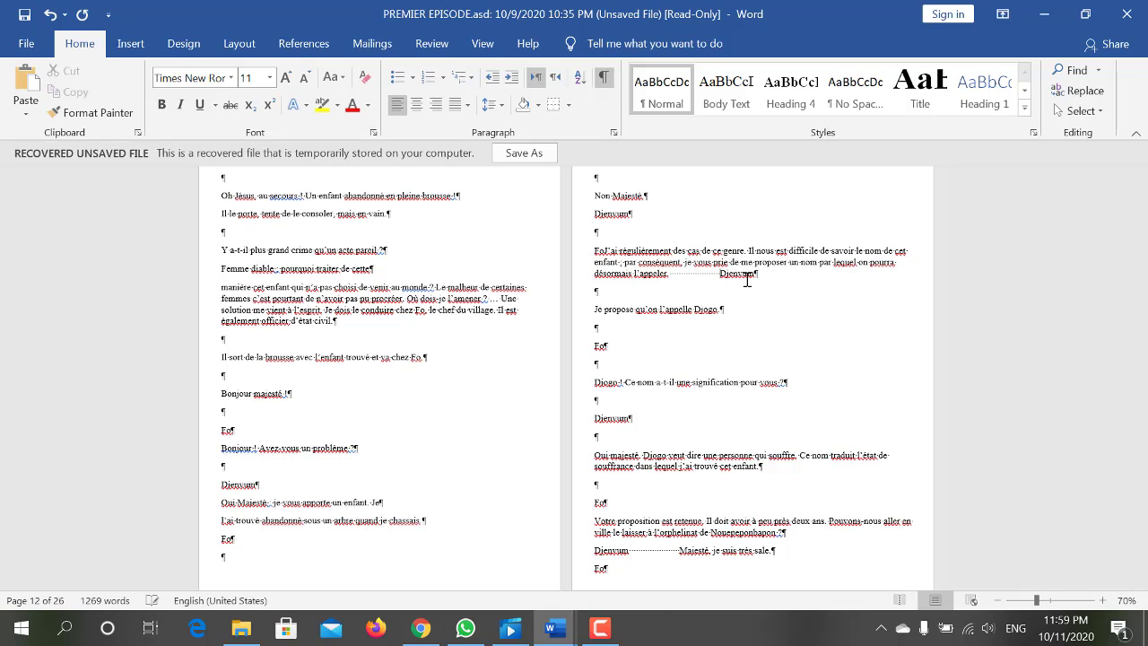
key(BackSpace)
key(BackSpace)
key(BackSpace)
key(BackSpace)
key(BackSpace)
key(BackSpace)
key(BackSpace)
key(BackSpace)
key(BackSpace)
key(BackSpace)
key(BackSpace)
key(BackSpace)
key(BackSpace)
key(BackSpace)
key(BackSpace)
key(BackSpace)
key(BackSpace)
key(BackSpace)
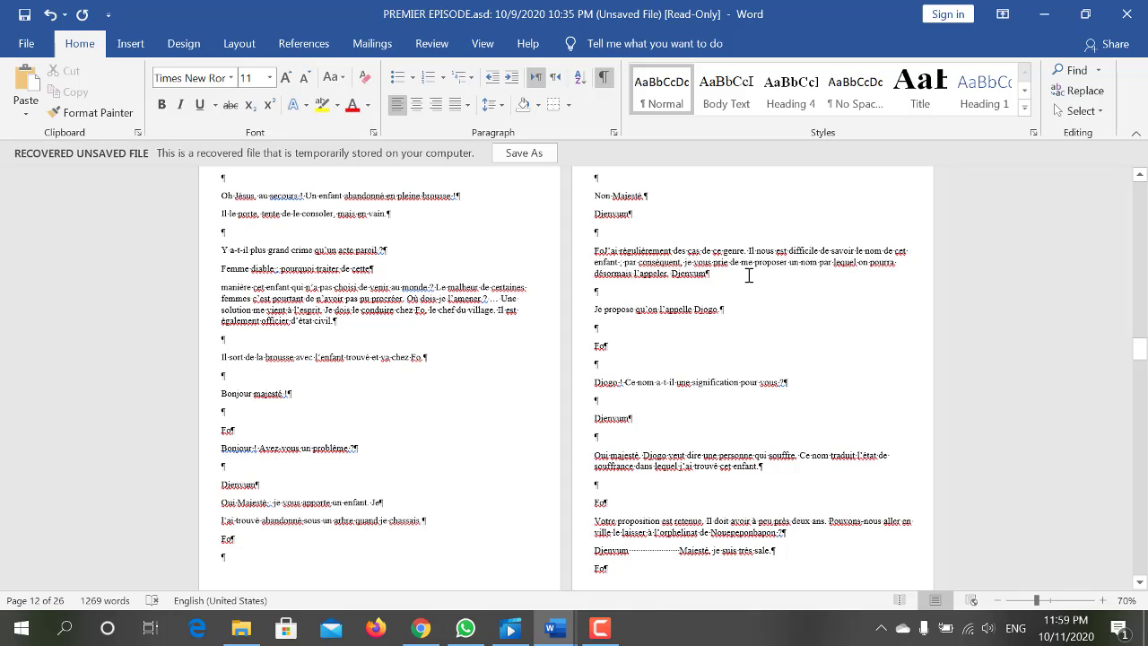
key(Tab)
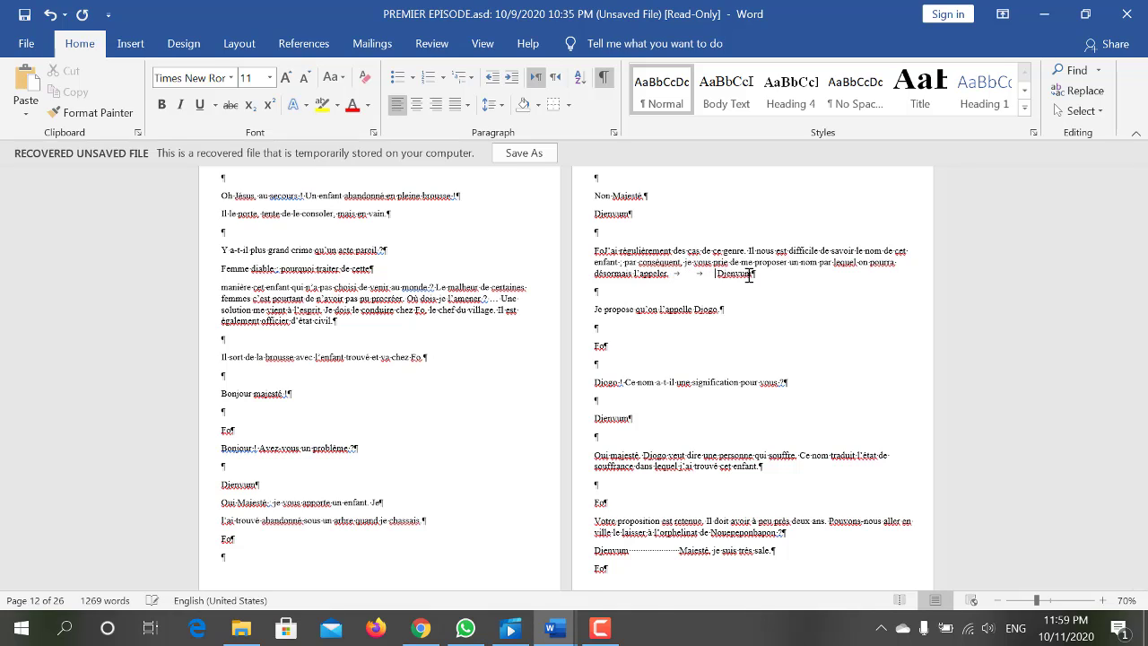
key(Tab)
key(Tab)
key(BackSpace)
key(BackSpace)
key(BackSpace)
- Delete the spaces so 'Majesté, je suis très sale.' follows Dienvum directly
scroll(631, 337, down, 1)
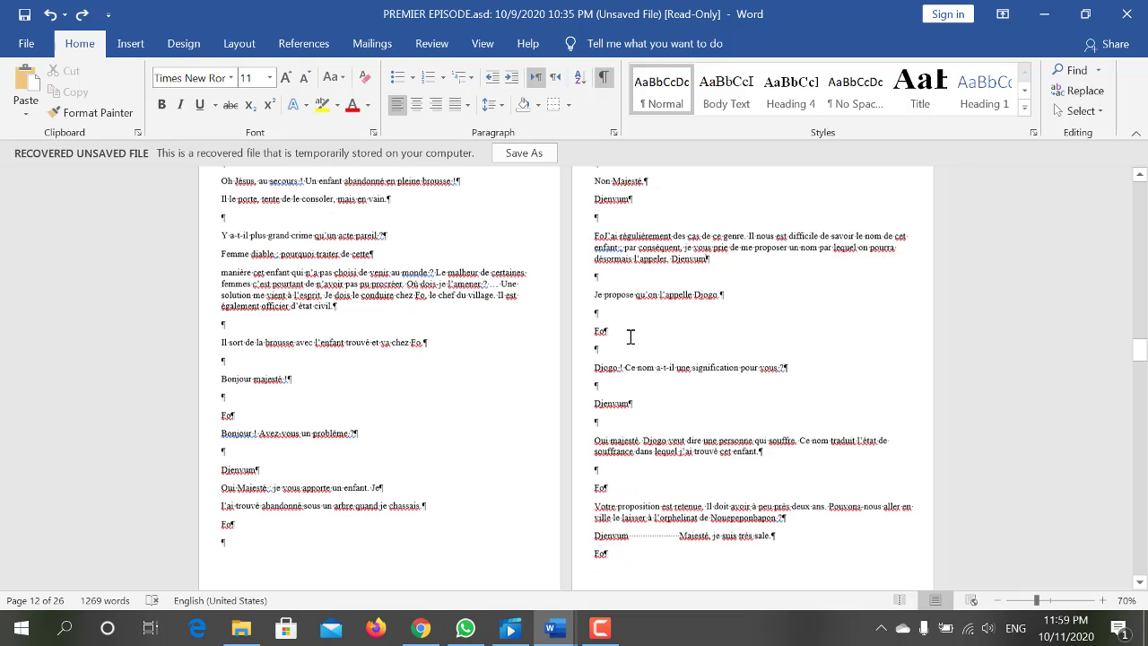
scroll(630, 336, down, 3)
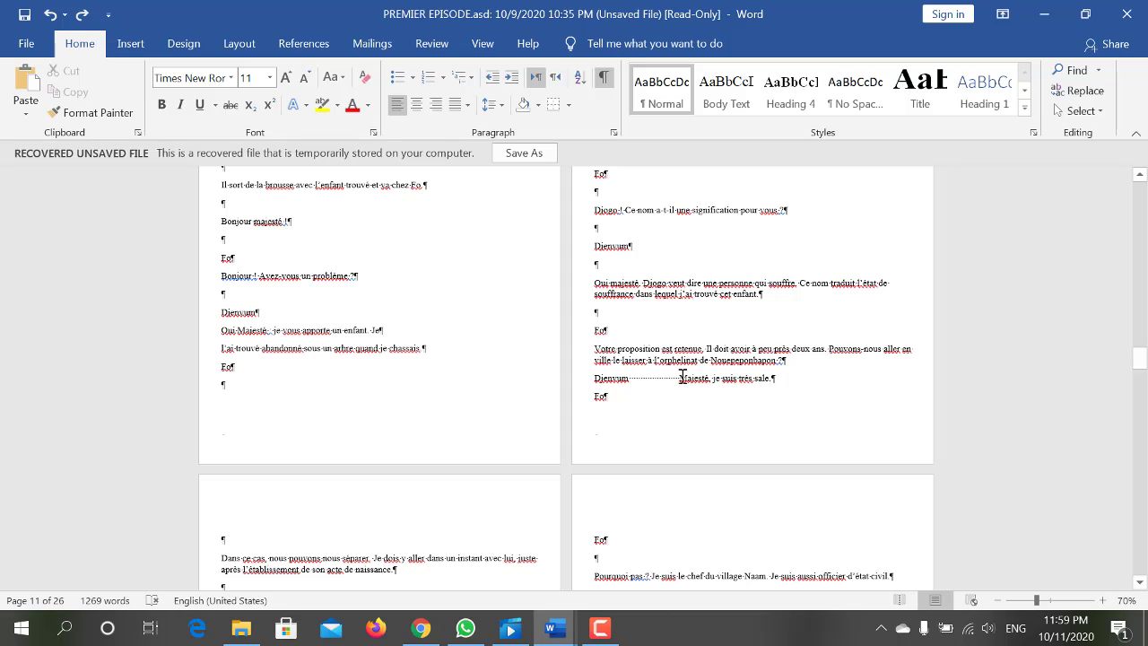
key(BackSpace)
key(BackSpace)
key(BackSpace)
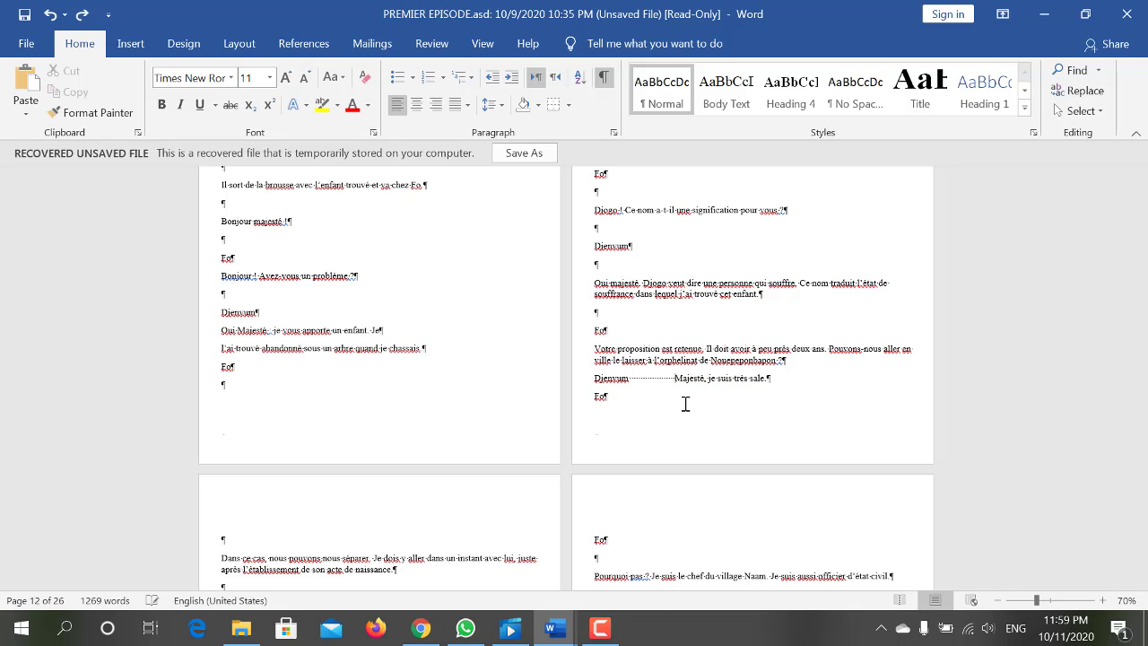
key(BackSpace)
key(BackSpace)
key(BackSpace)
key(BackSpace)
key(BackSpace)
key(BackSpace)
key(BackSpace)
key(BackSpace)
key(BackSpace)
key(BackSpace)
key(BackSpace)
key(BackSpace)
key(BackSpace)
key(BackSpace)
scroll(529, 381, down, 3)
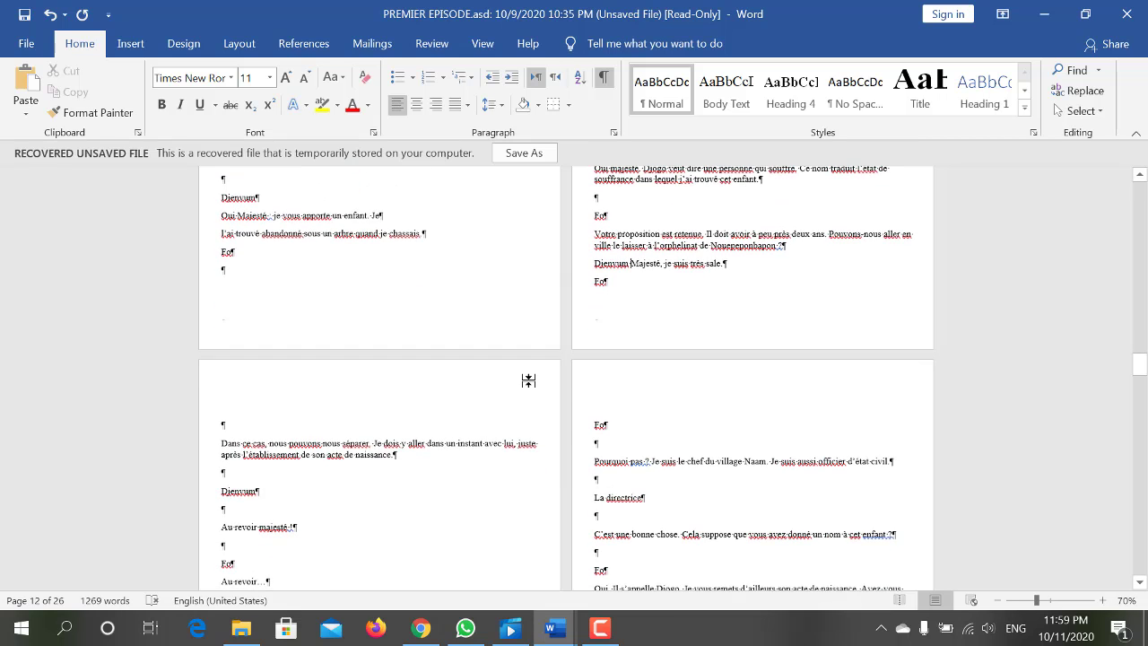
scroll(527, 380, down, 1)
scroll(527, 381, down, 2)
scroll(636, 392, down, 2)
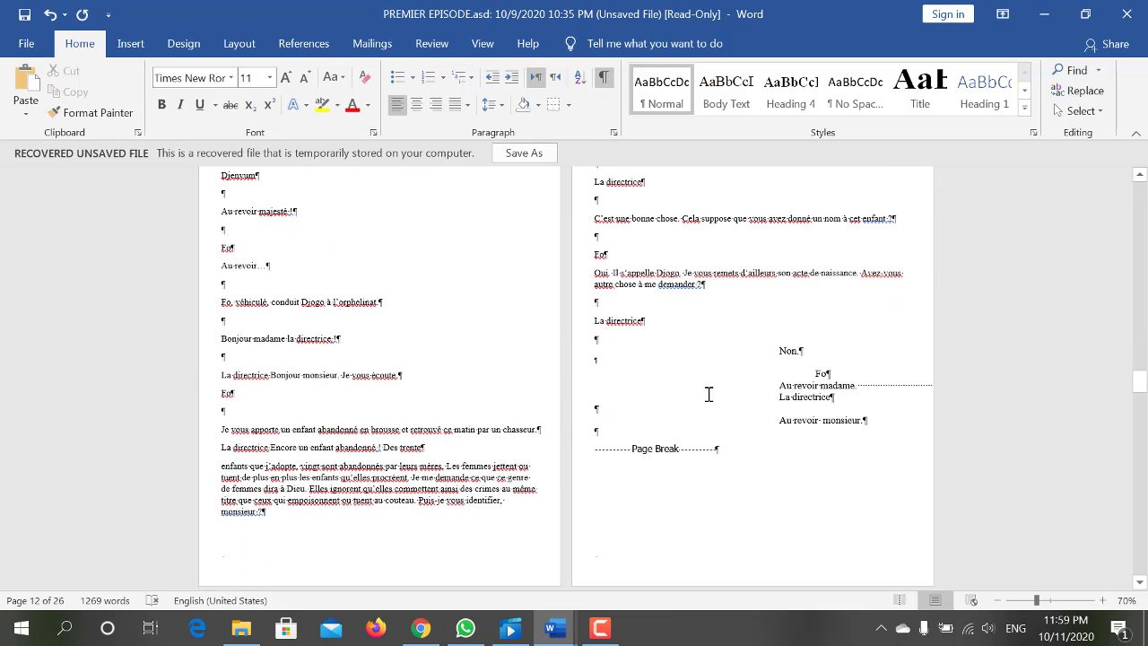
scroll(735, 388, down, 1)
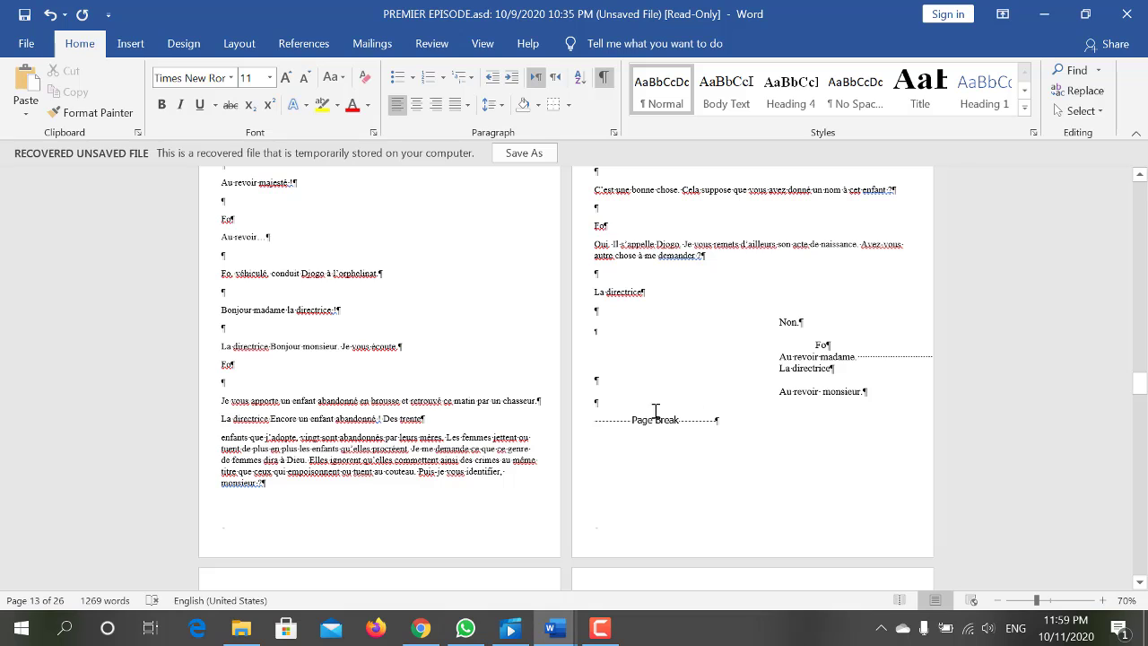
- Clear formatting on the lines from La directrice to the page break, leaving them plain and left-aligned
drag(579, 291, 581, 448)
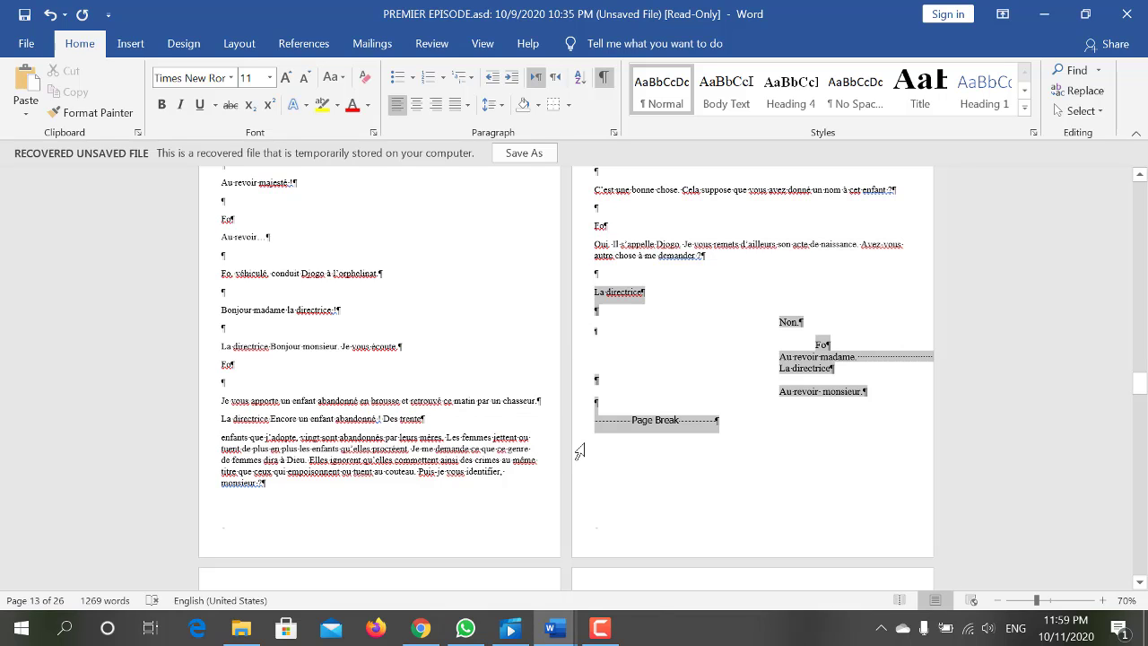
click(364, 77)
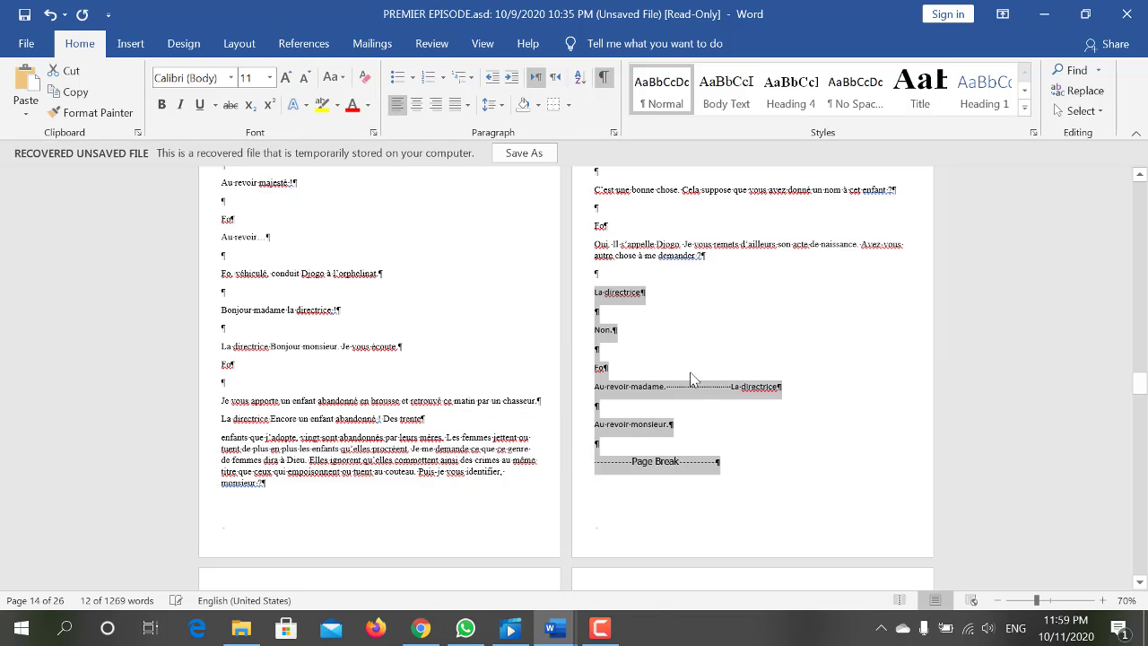
click(697, 446)
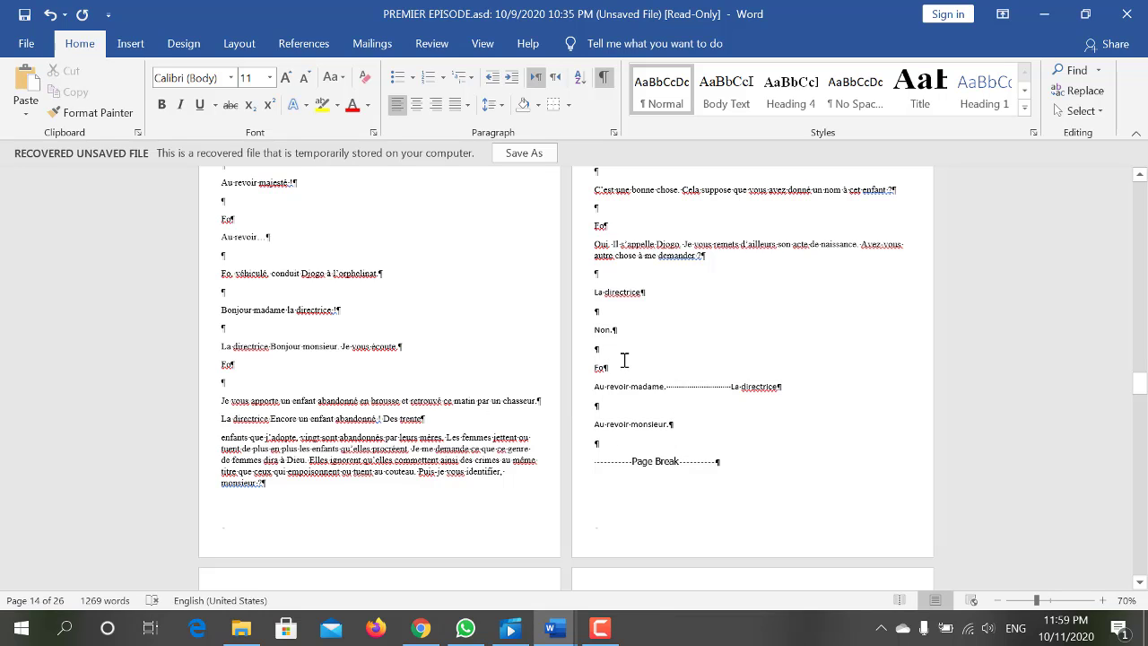
scroll(634, 429, down, 2)
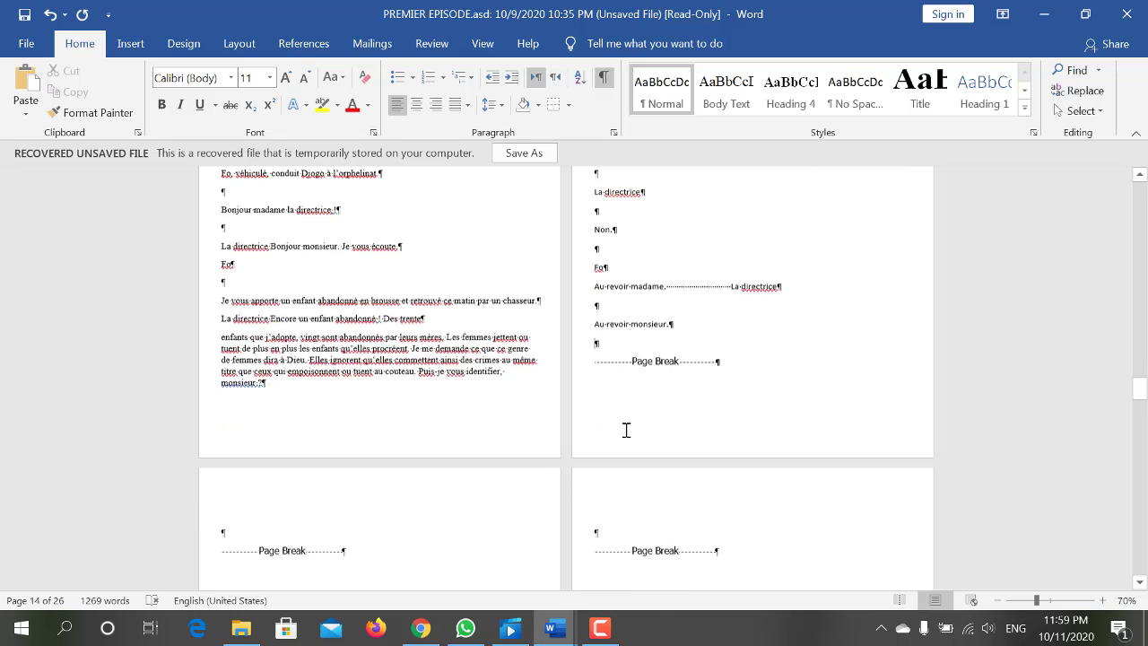
click(272, 481)
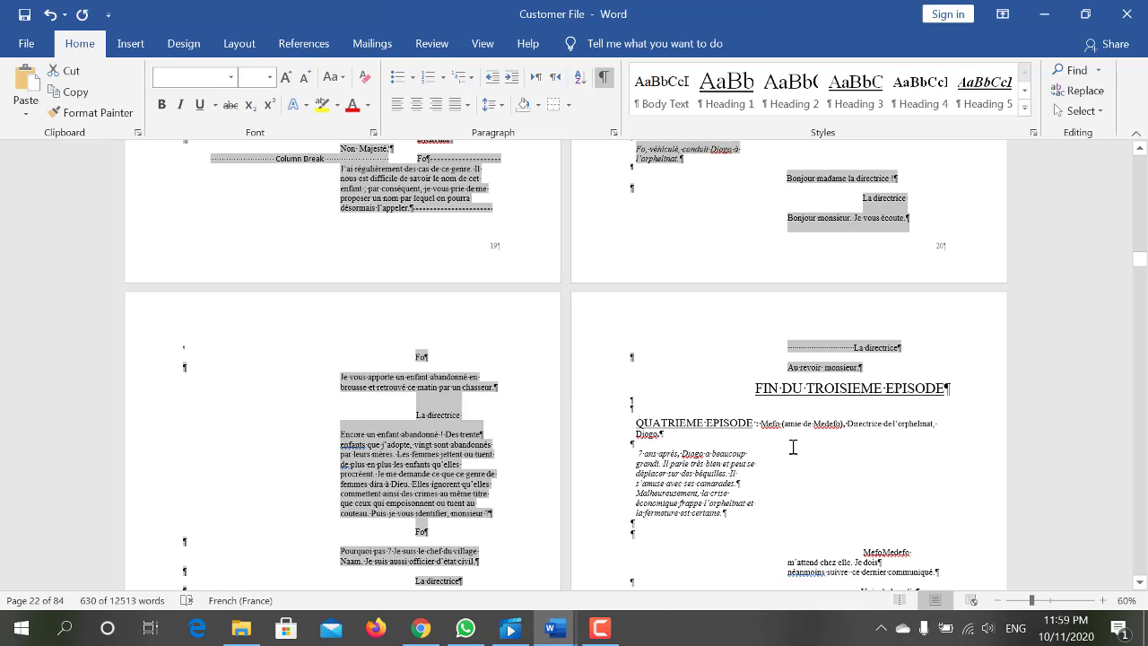
- In Customer File, select the scene from 'Ils quittent le bureau' to 'Elle emprunte un taxi et s'en va'
click(774, 414)
scroll(769, 410, down, 1)
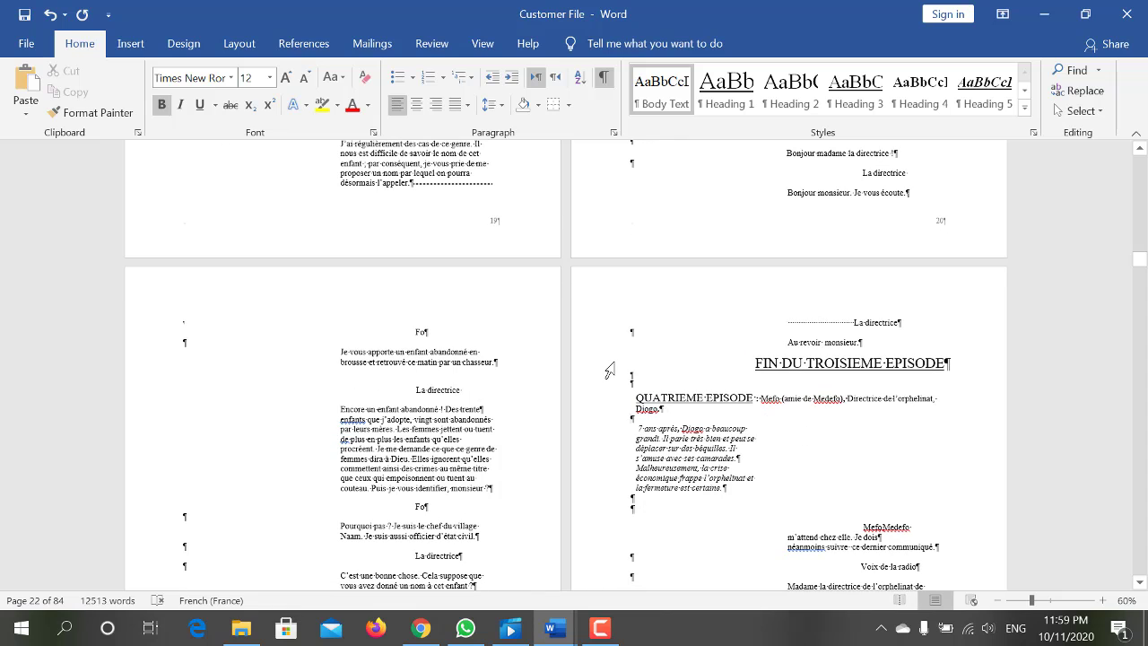
scroll(616, 398, down, 3)
scroll(618, 397, down, 5)
scroll(619, 396, down, 3)
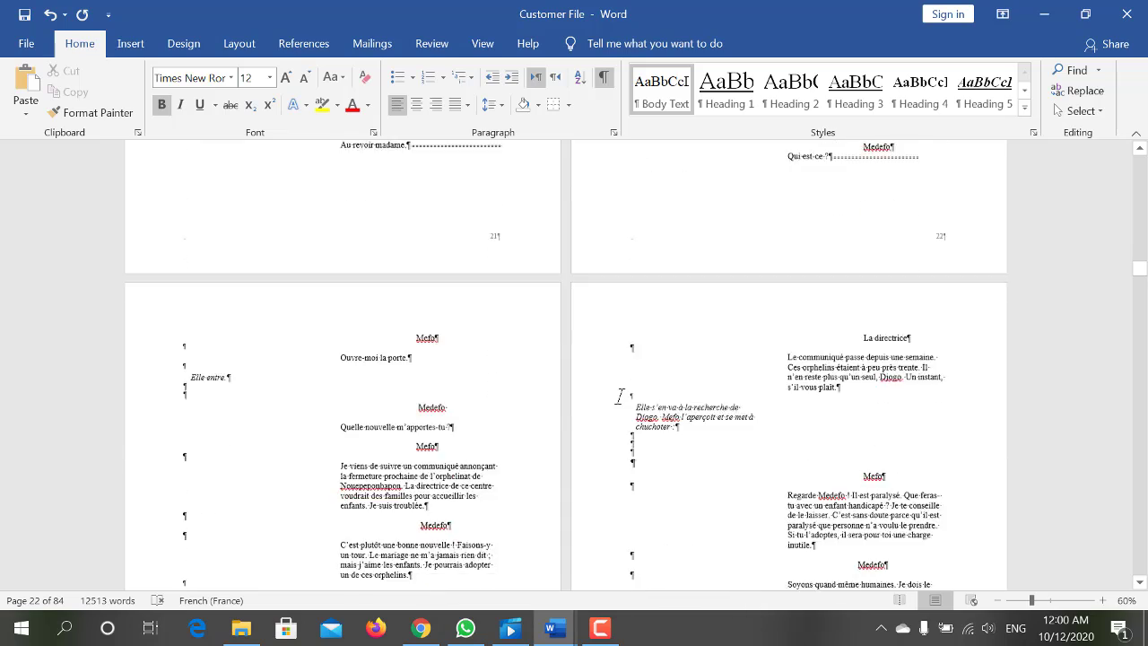
scroll(619, 396, down, 2)
scroll(620, 398, down, 3)
scroll(620, 398, down, 2)
scroll(624, 404, down, 1)
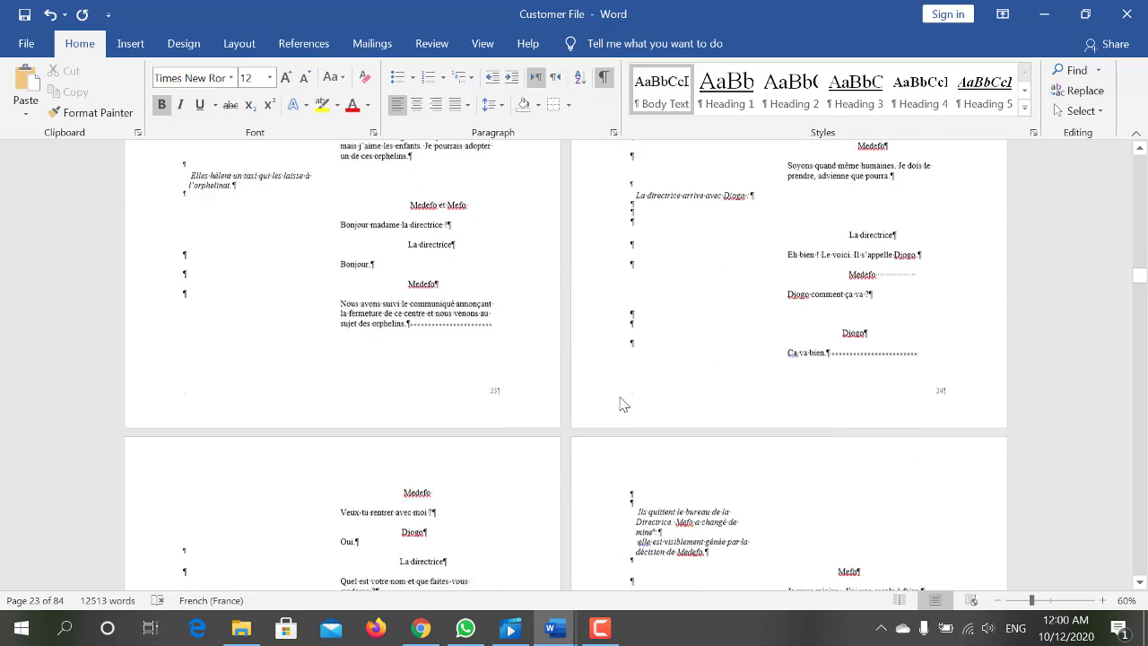
scroll(623, 403, down, 2)
scroll(623, 404, down, 4)
scroll(620, 397, down, 4)
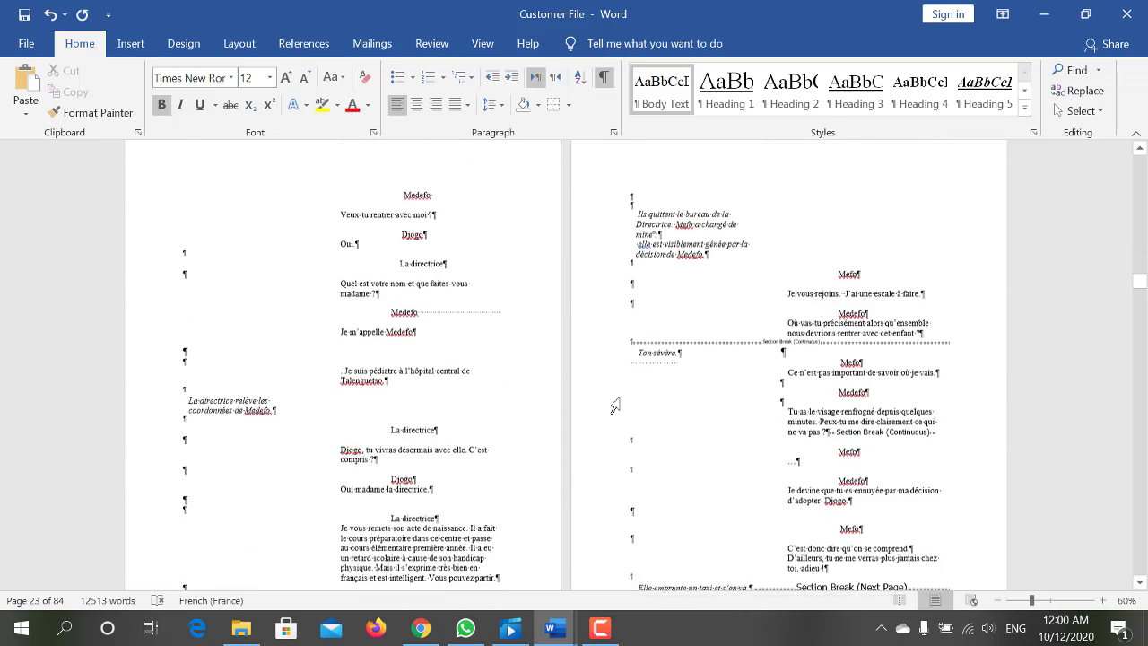
scroll(615, 402, down, 1)
click(700, 428)
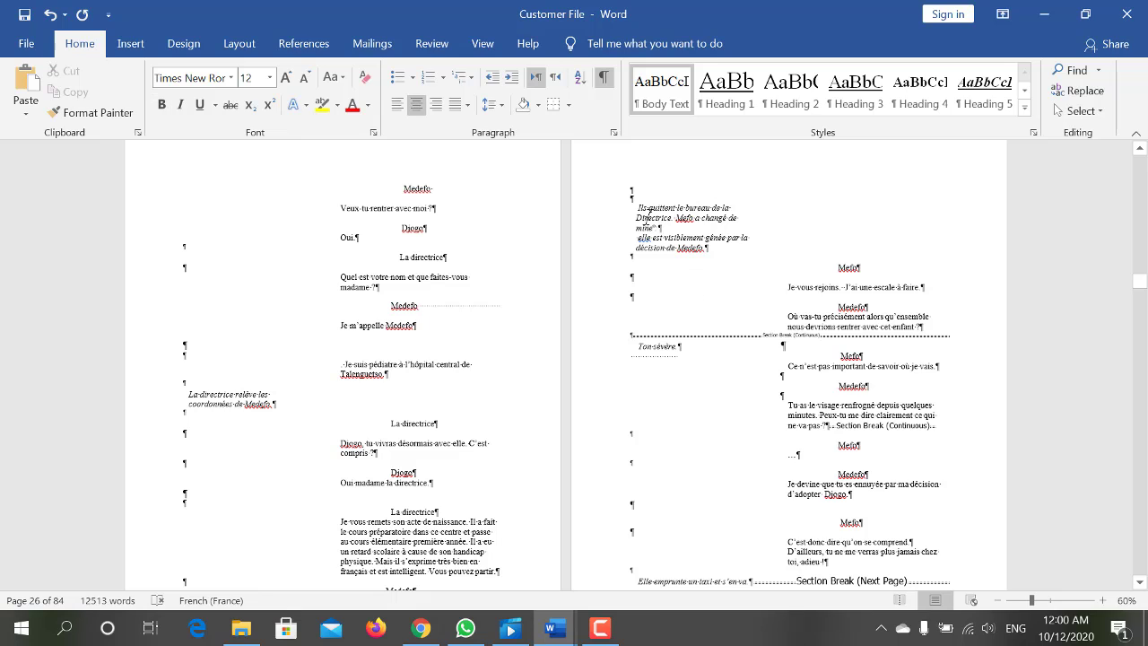
drag(665, 207, 830, 391)
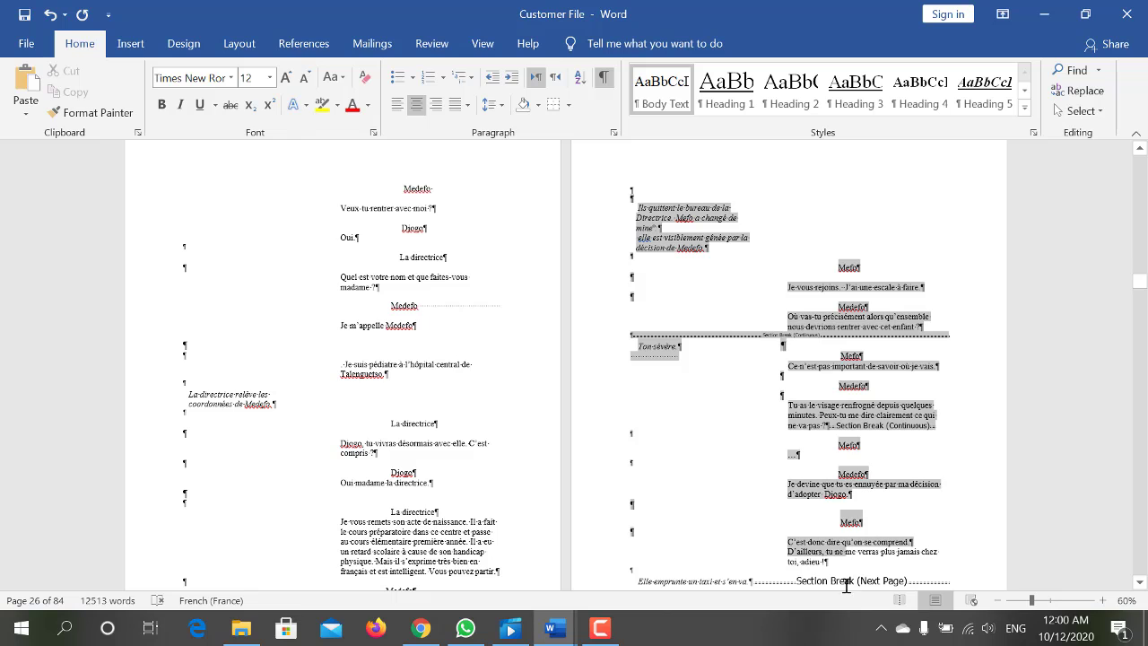
drag(831, 391, 846, 397)
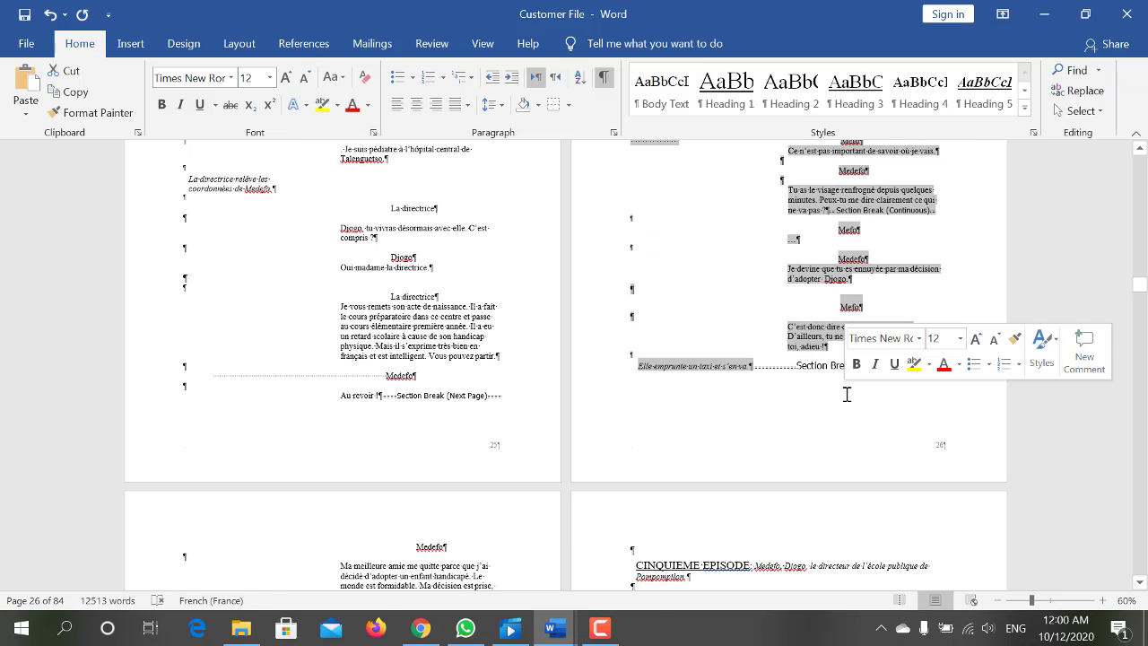
scroll(745, 421, up, 1)
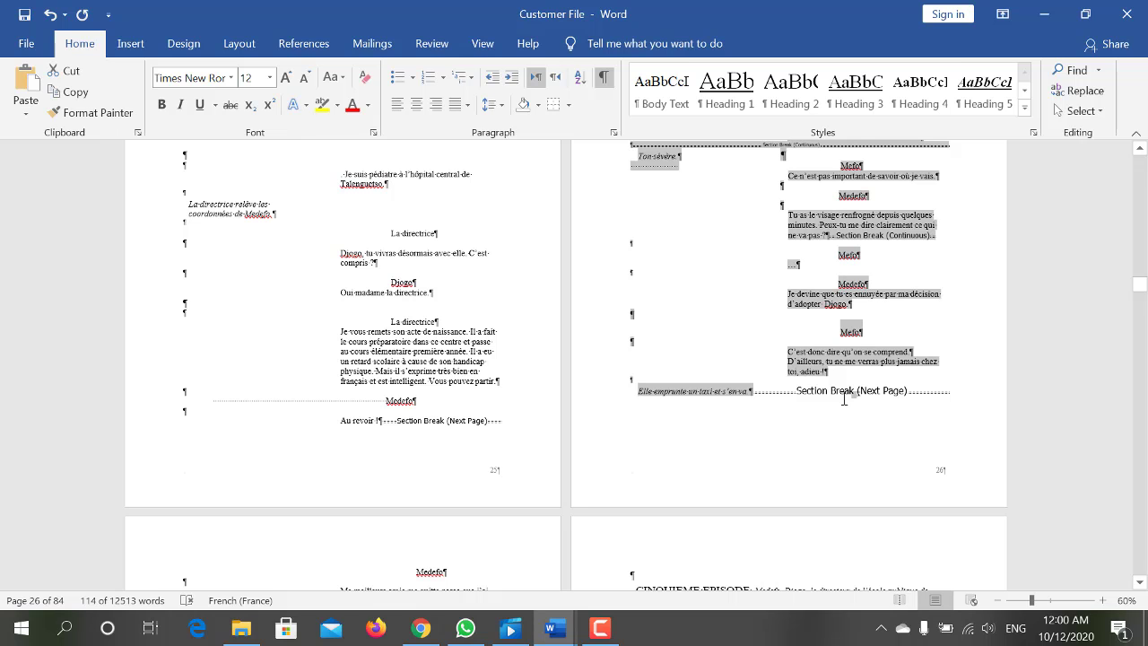
scroll(779, 258, up, 4)
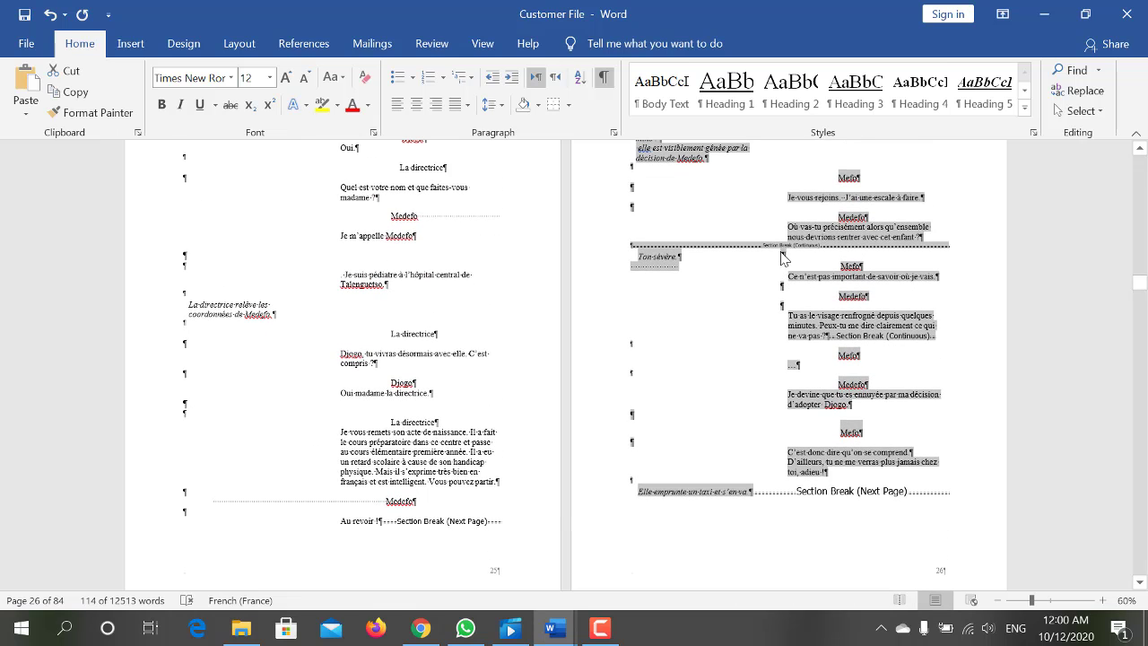
scroll(782, 257, up, 4)
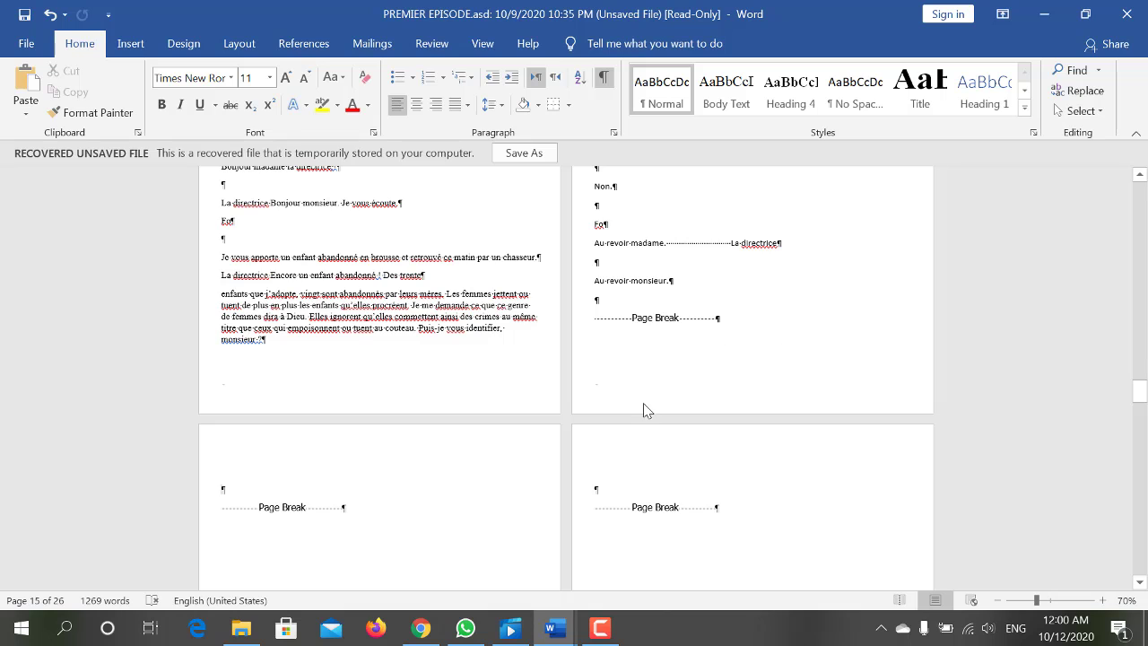
- In the pasted 'Ils quittent le bureau' scene, press Delete so the following text starts on a new page
scroll(436, 439, down, 2)
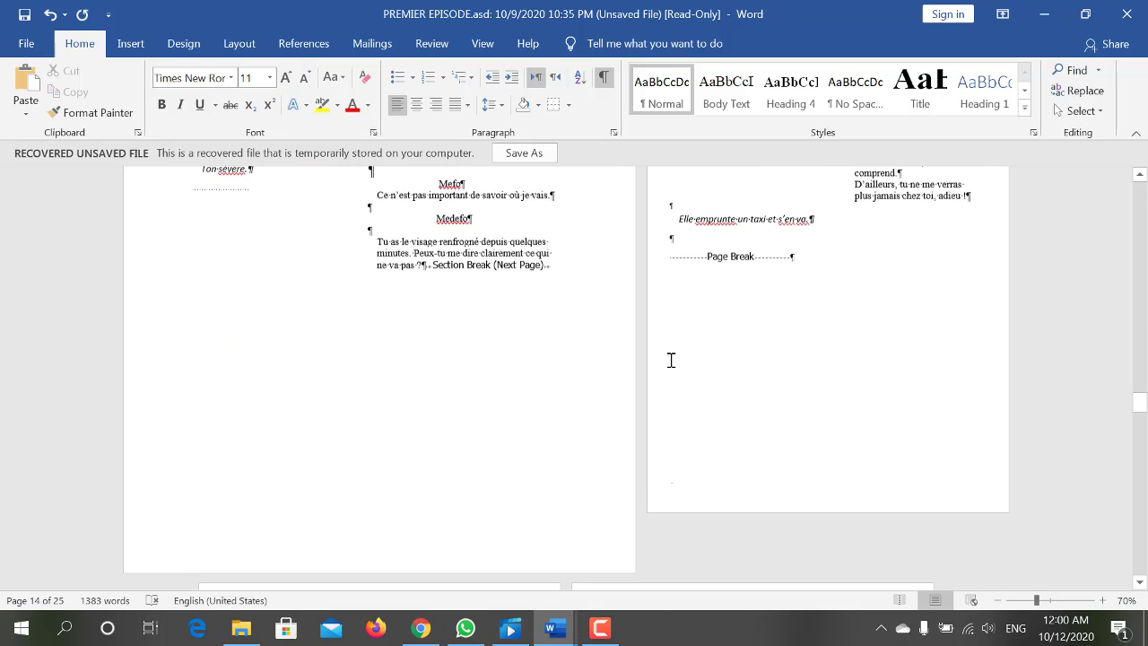
scroll(670, 360, up, 2)
scroll(671, 360, up, 4)
scroll(671, 360, up, 2)
scroll(671, 360, up, 2)
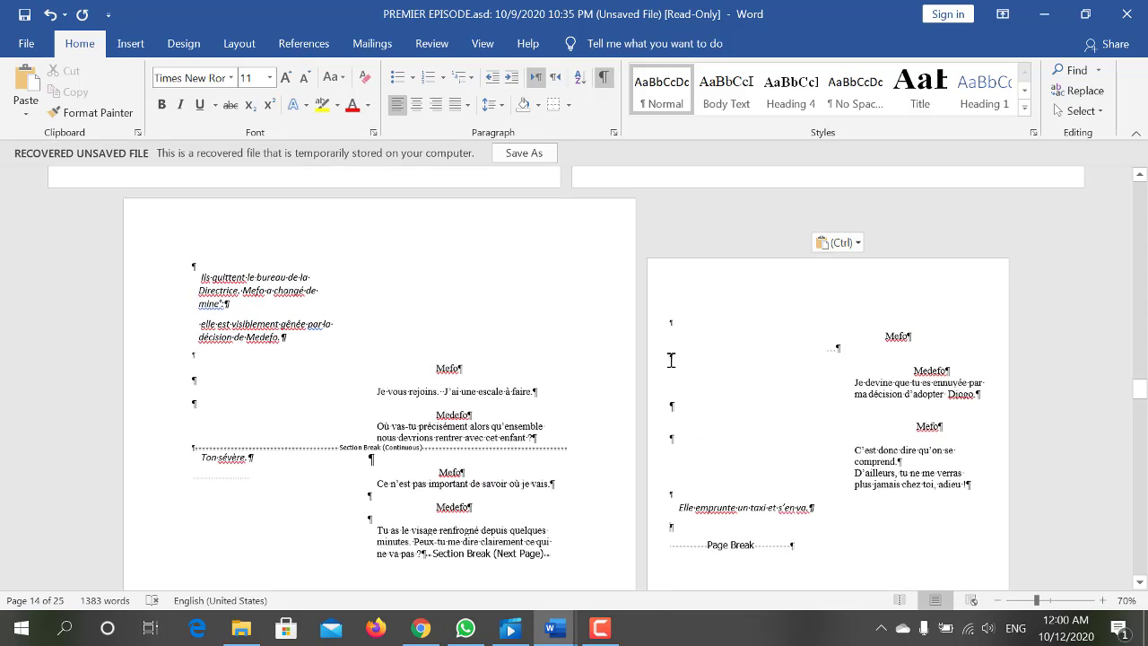
scroll(610, 422, down, 3)
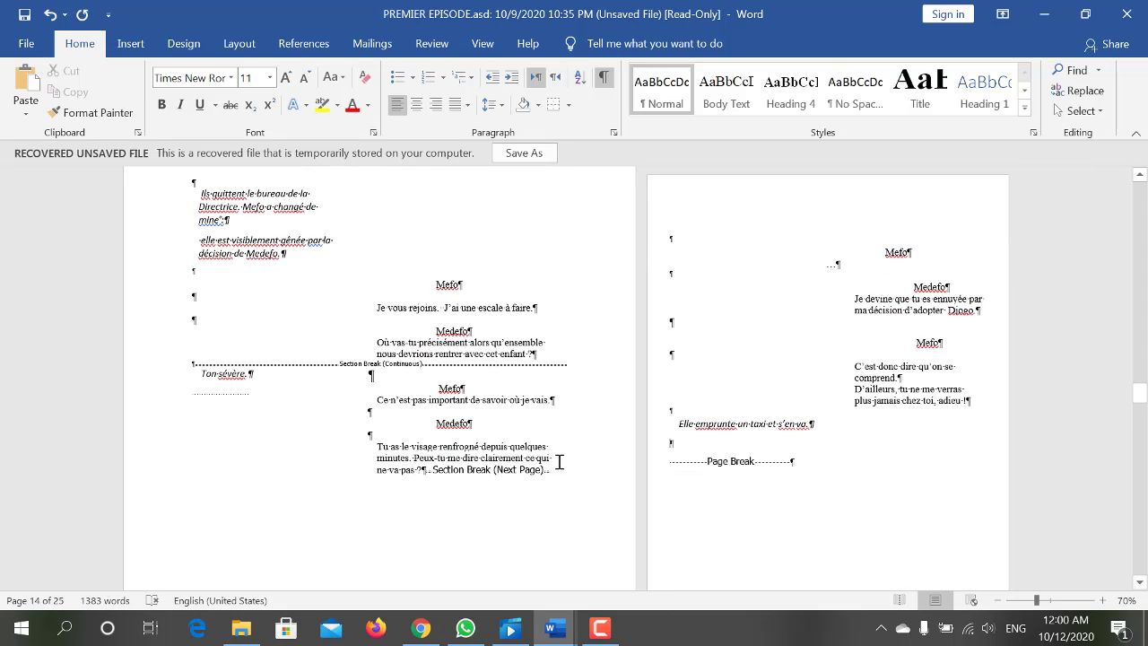
click(425, 473)
key(Delete)
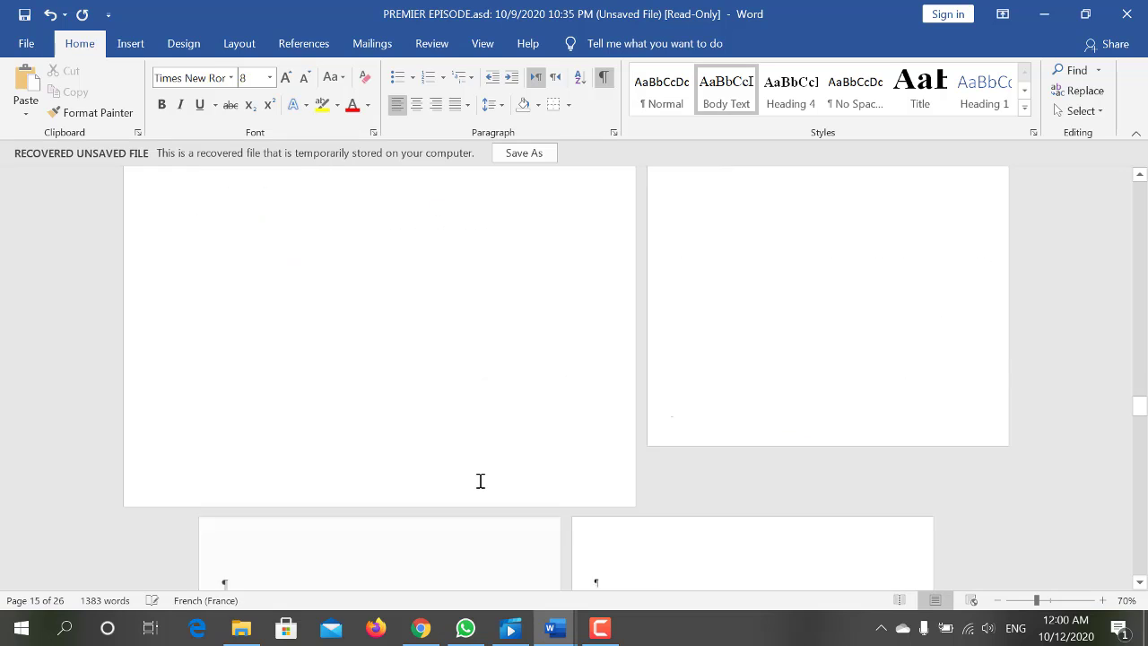
- Delete the section break that came with the pasted scene
scroll(480, 480, up, 4)
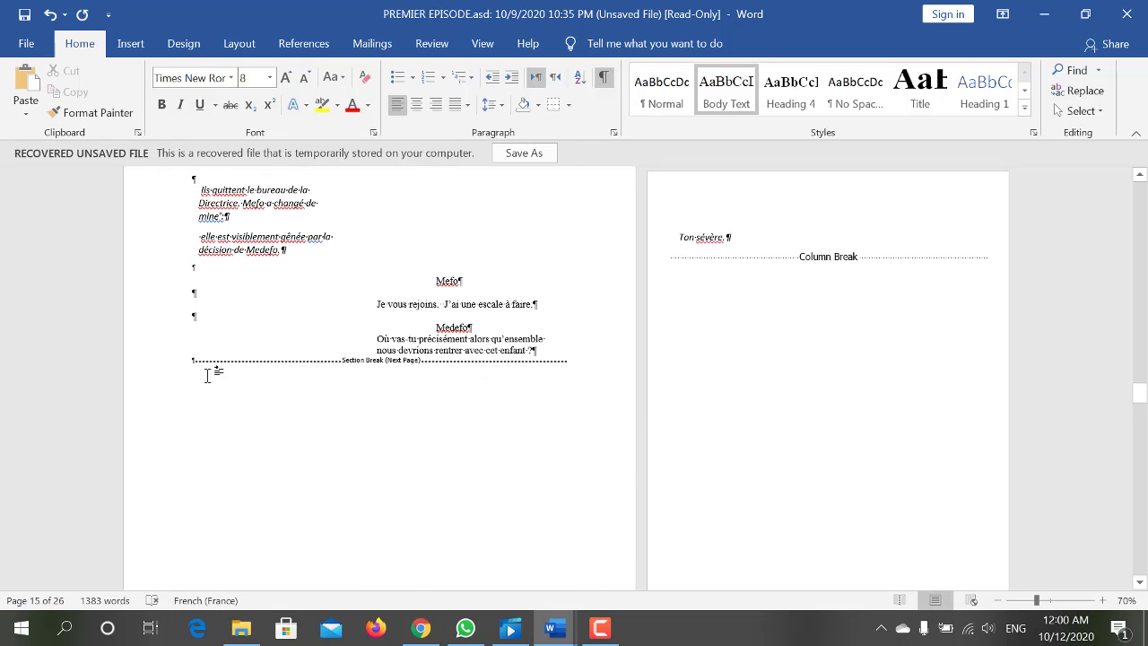
click(143, 371)
key(Delete)
scroll(454, 311, up, 3)
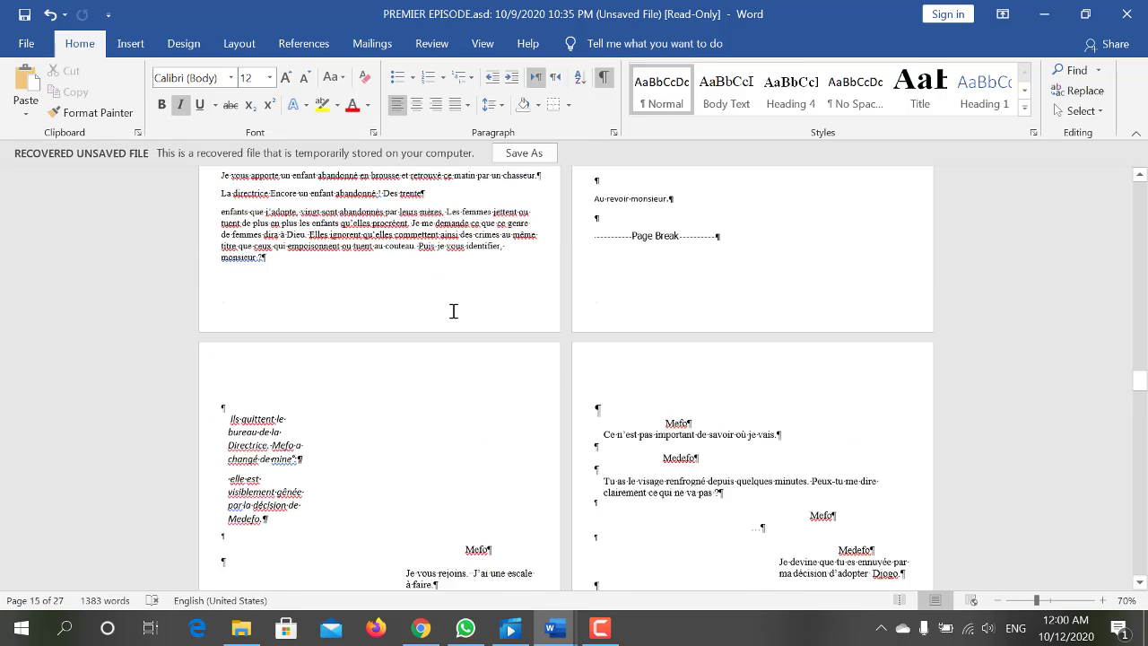
scroll(454, 311, up, 3)
scroll(454, 311, up, 3)
scroll(454, 310, up, 3)
scroll(452, 310, up, 3)
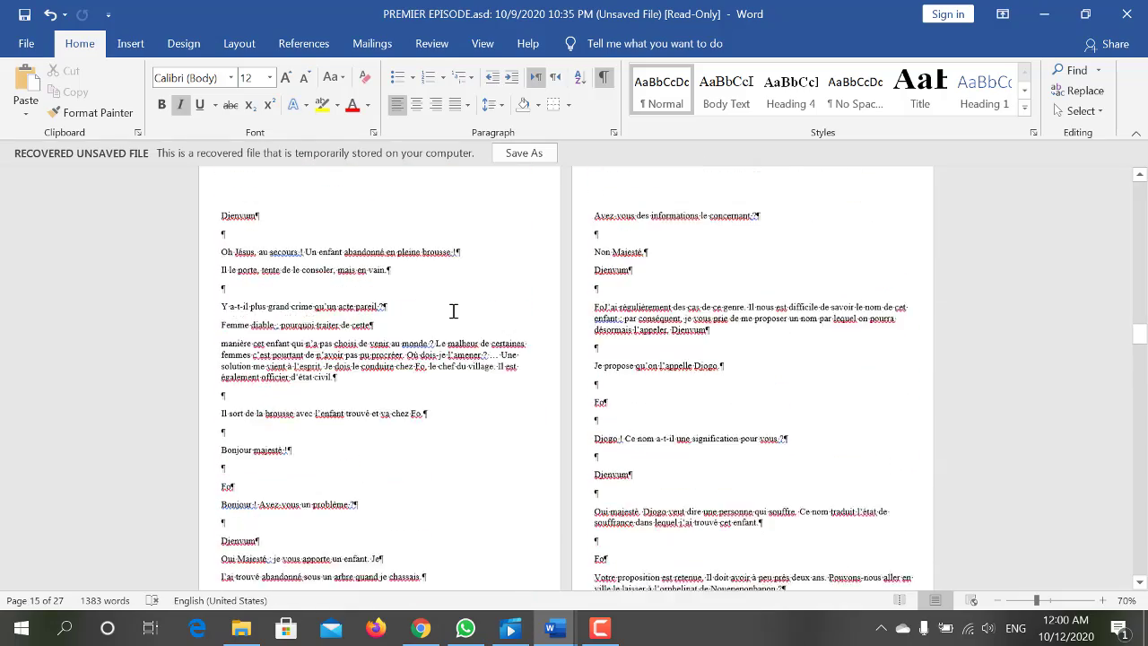
scroll(462, 310, down, 3)
scroll(485, 269, down, 4)
scroll(492, 257, down, 4)
scroll(492, 257, down, 3)
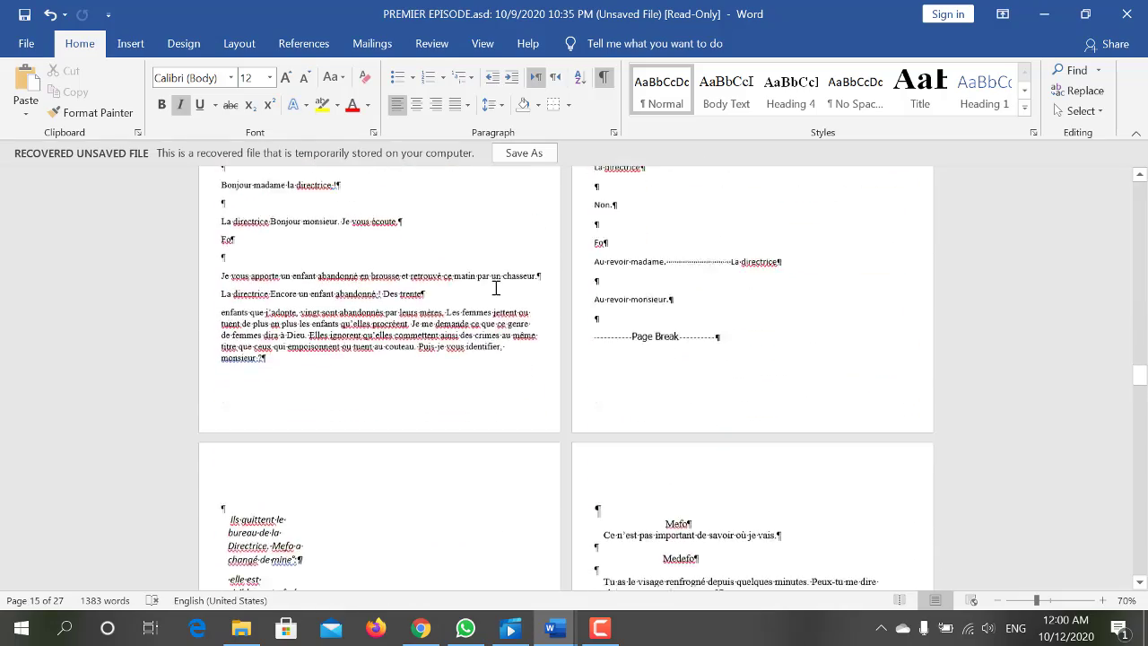
scroll(262, 400, down, 3)
- Delete the column break after the dialogue ending 'Ton sévère.'
drag(231, 398, 783, 359)
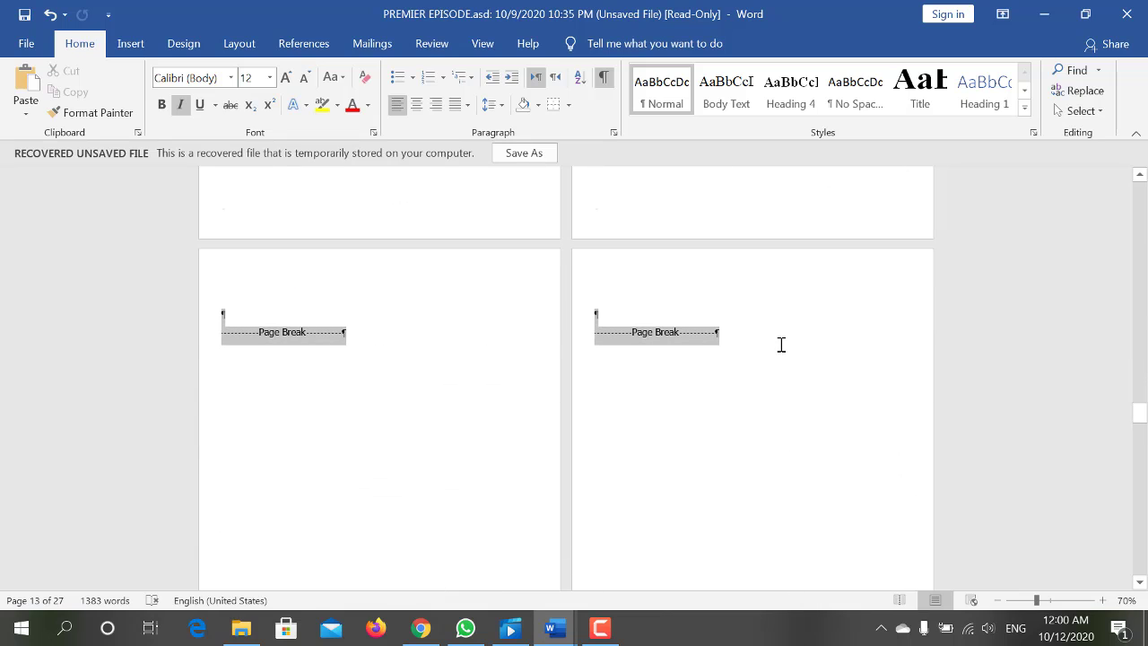
scroll(423, 349, up, 1)
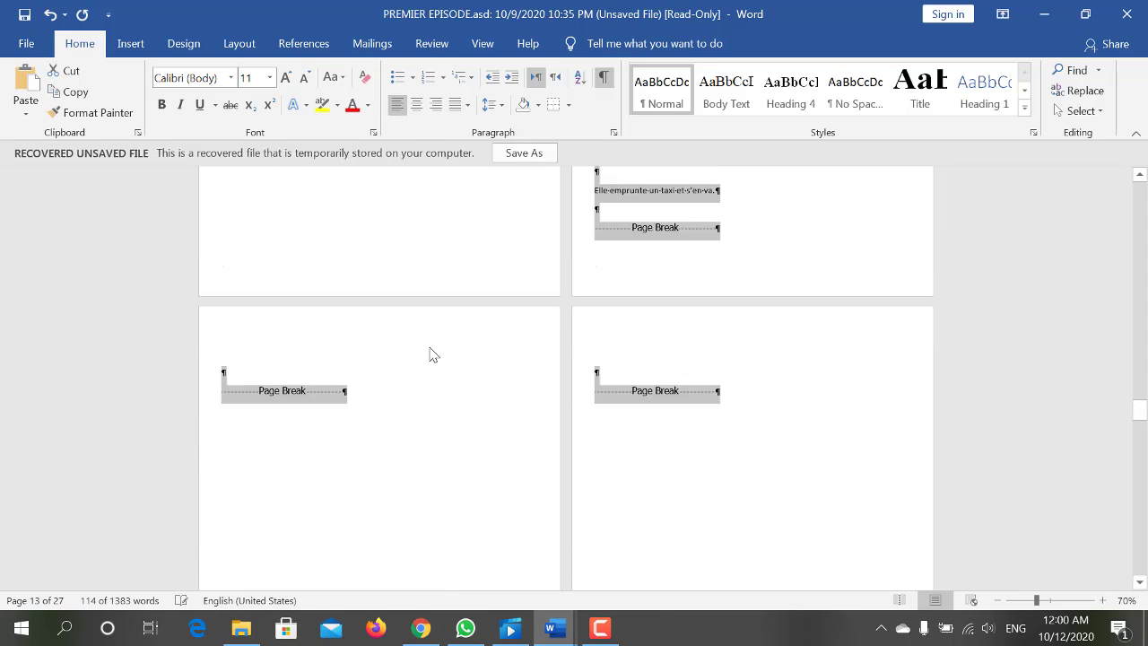
scroll(428, 341, up, 3)
scroll(431, 351, up, 2)
scroll(428, 362, up, 1)
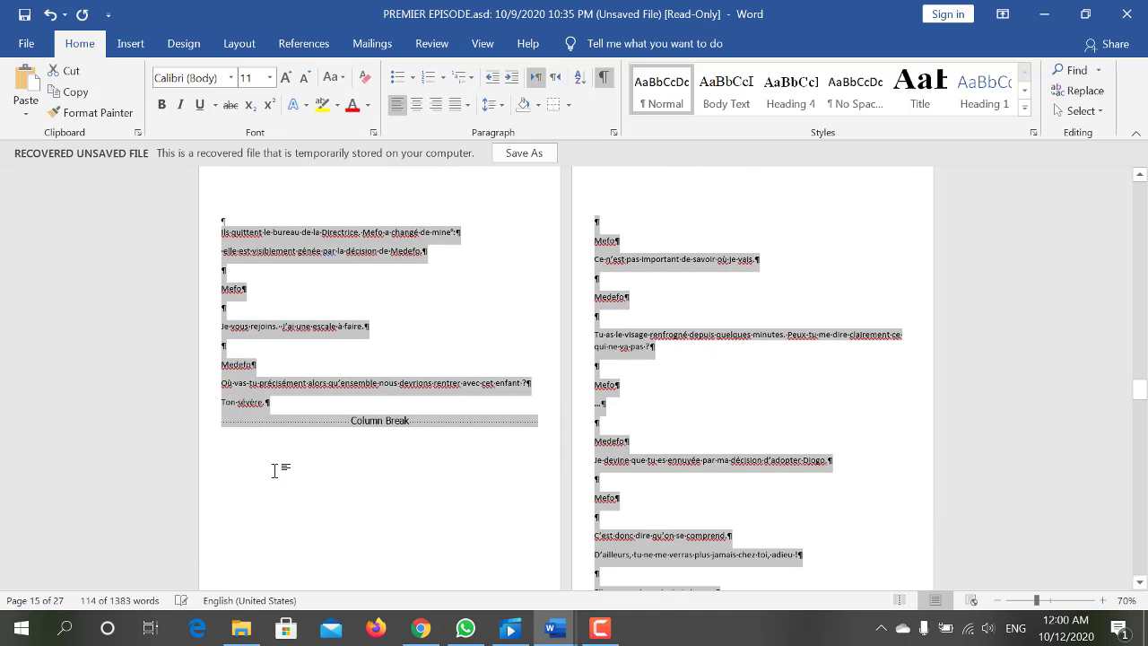
click(230, 438)
click(201, 427)
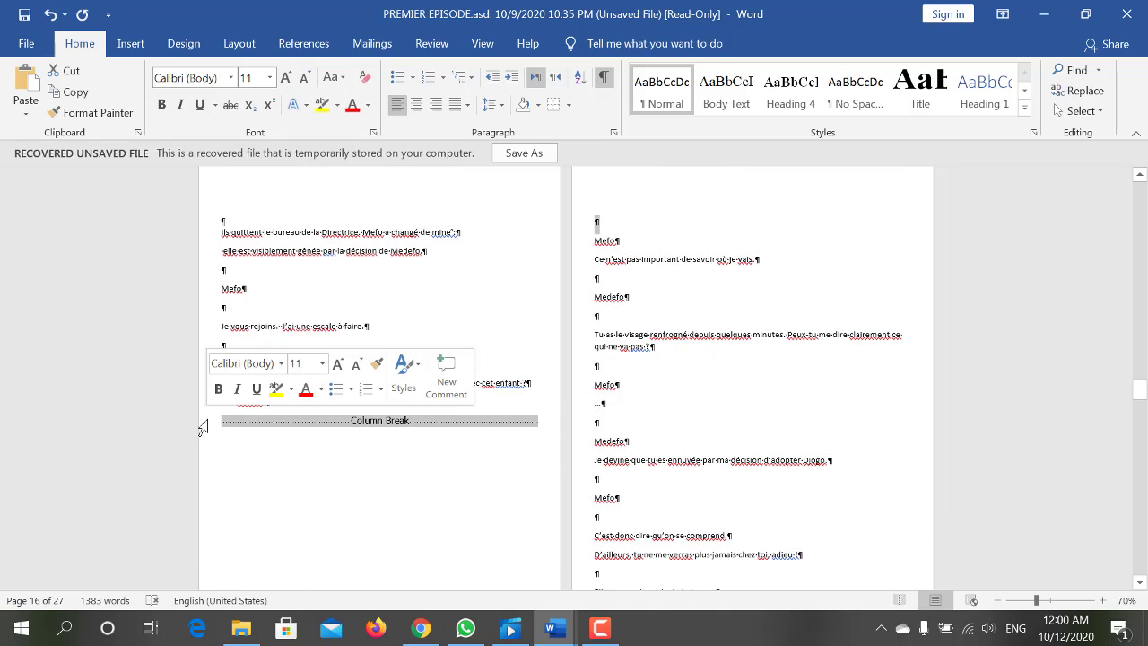
key(Delete)
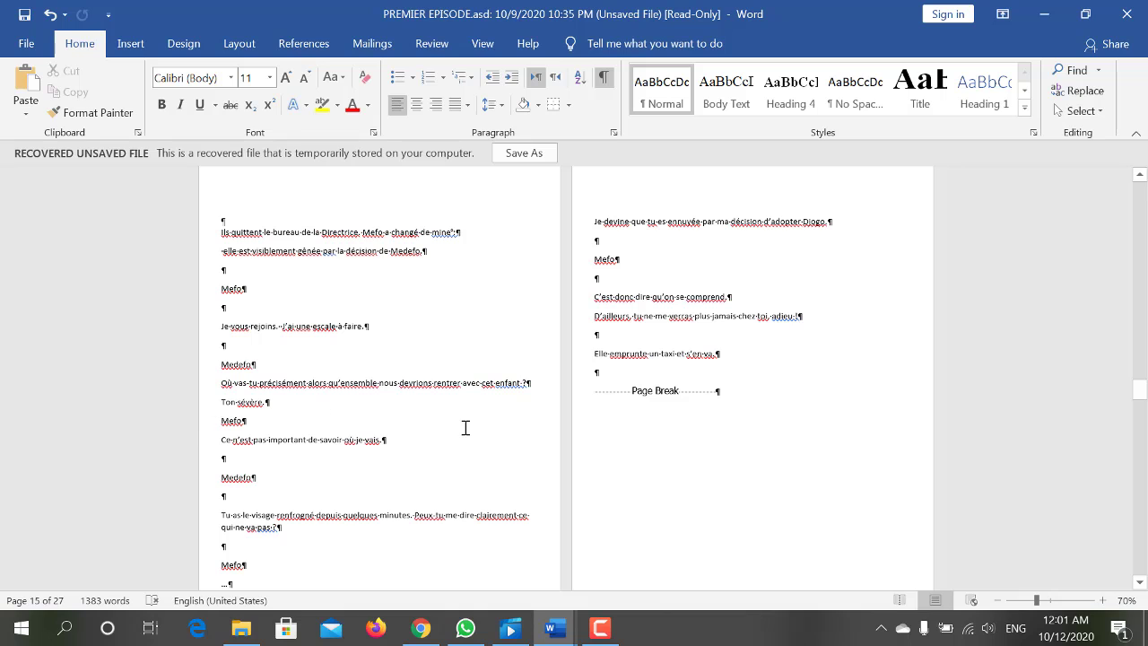
- Remove the blank line above 'Ils quittent'
scroll(379, 376, up, 2)
click(235, 331)
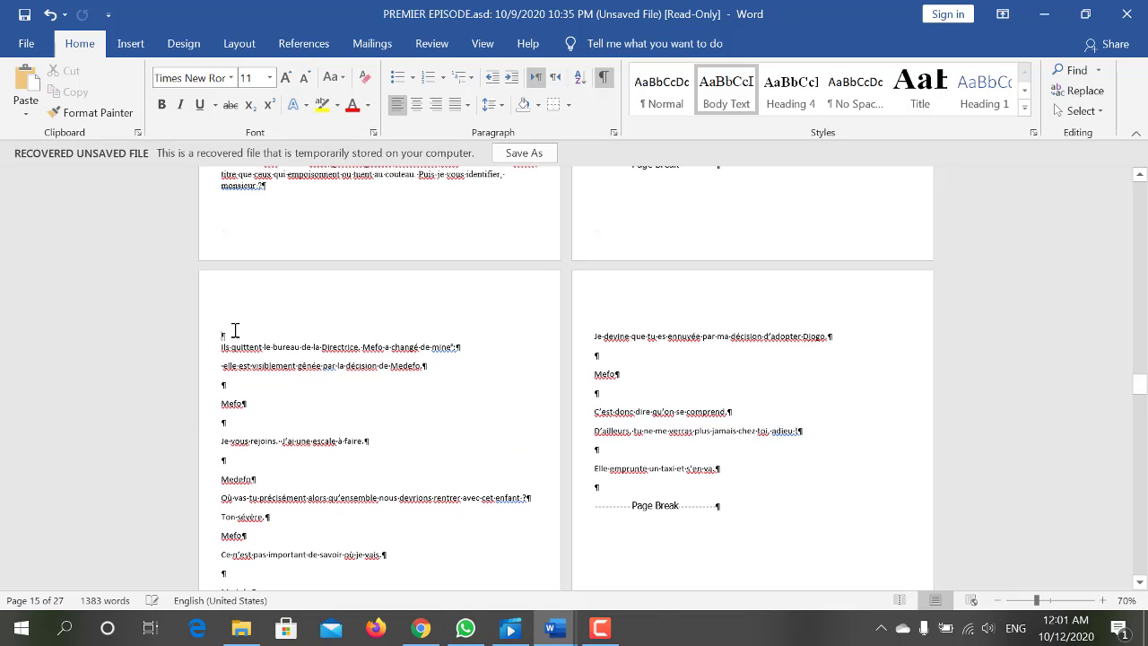
key(BackSpace)
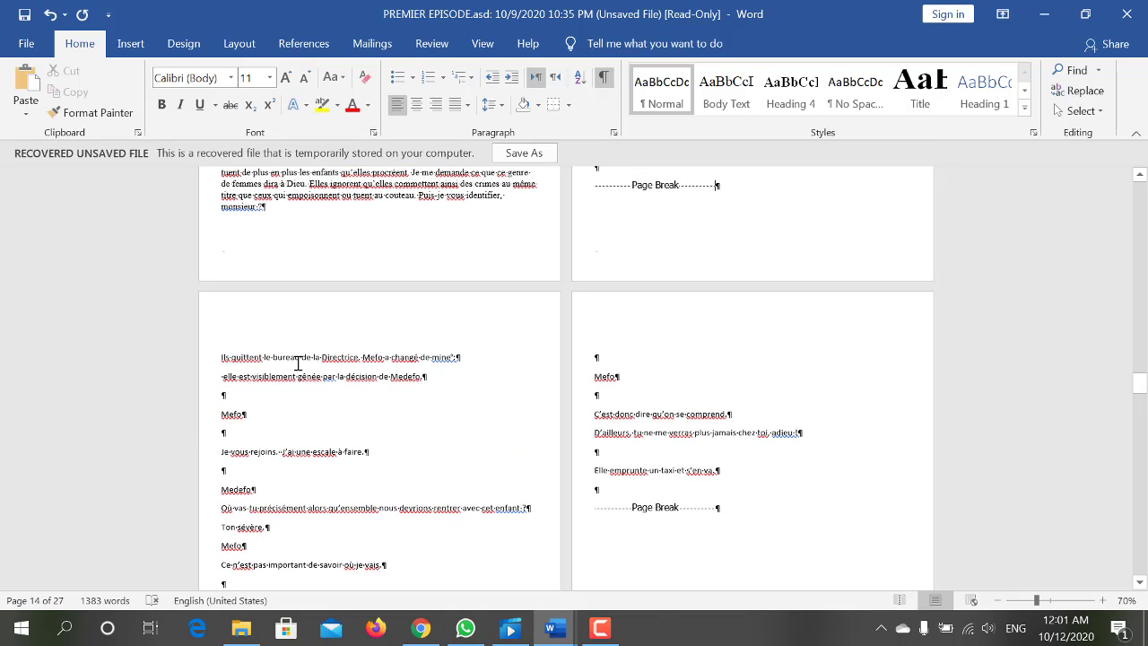
- Minimize the read-only episode window to bring Customer File back into view
scroll(453, 432, down, 1)
scroll(453, 433, down, 1)
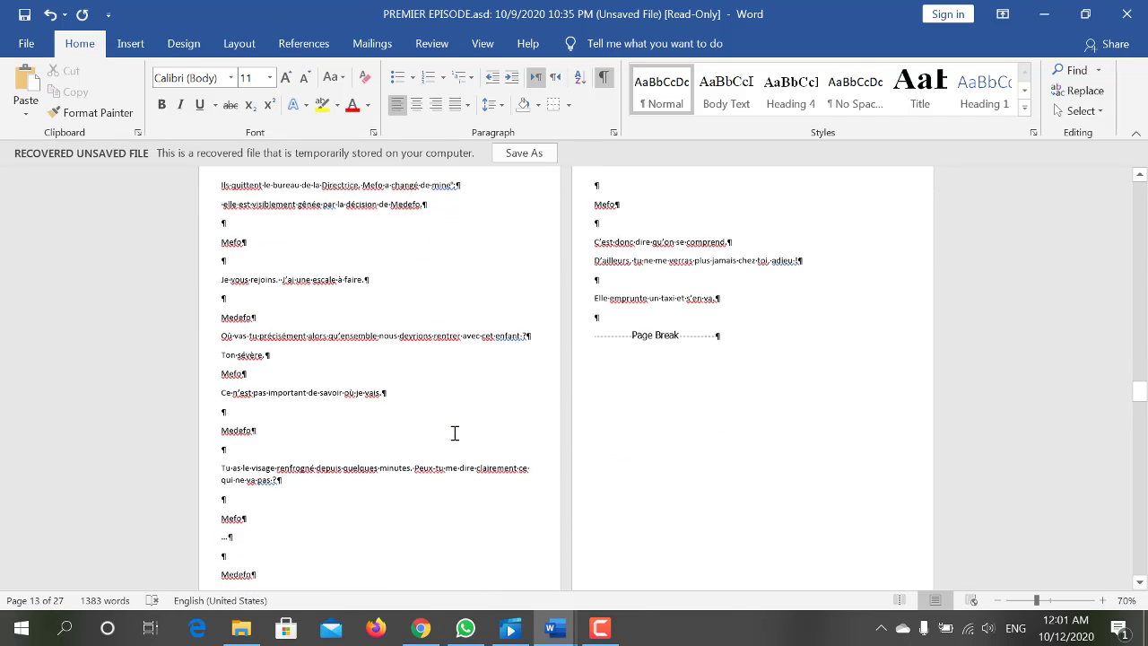
click(1044, 14)
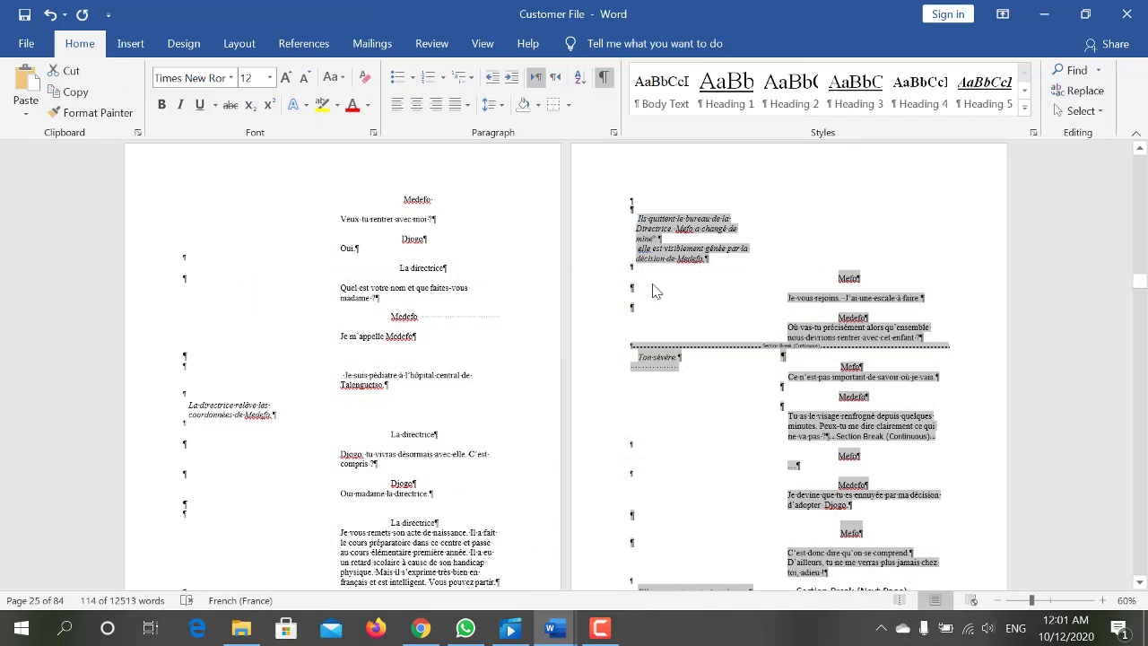
scroll(665, 300, down, 2)
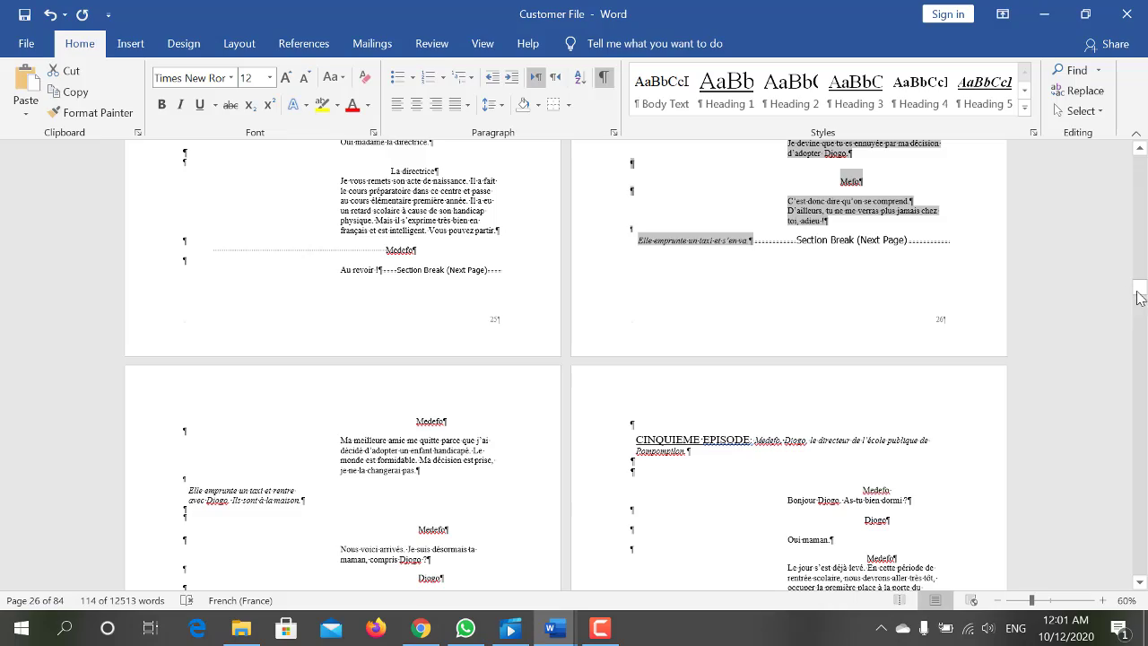
drag(1140, 296, 1145, 574)
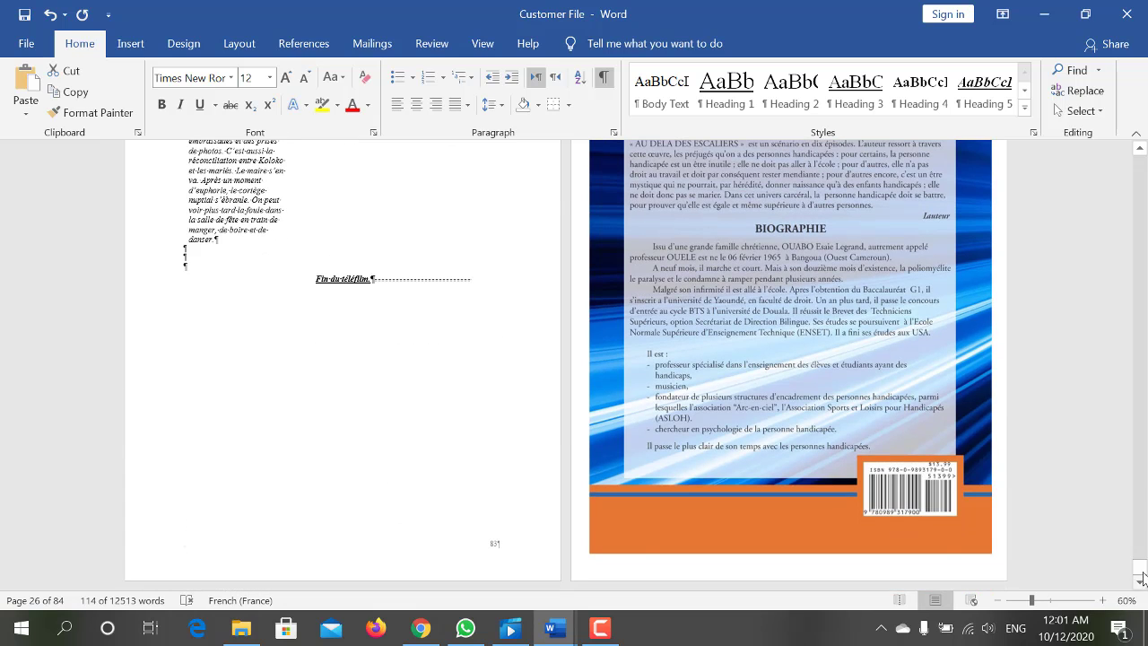
scroll(485, 354, up, 3)
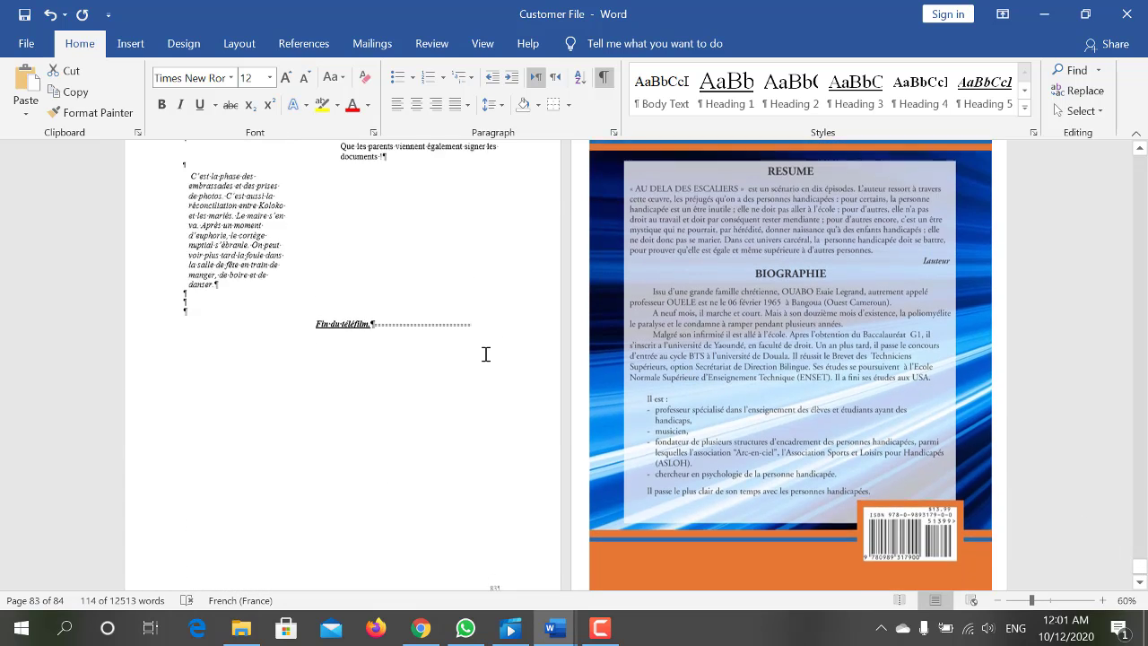
scroll(486, 354, up, 4)
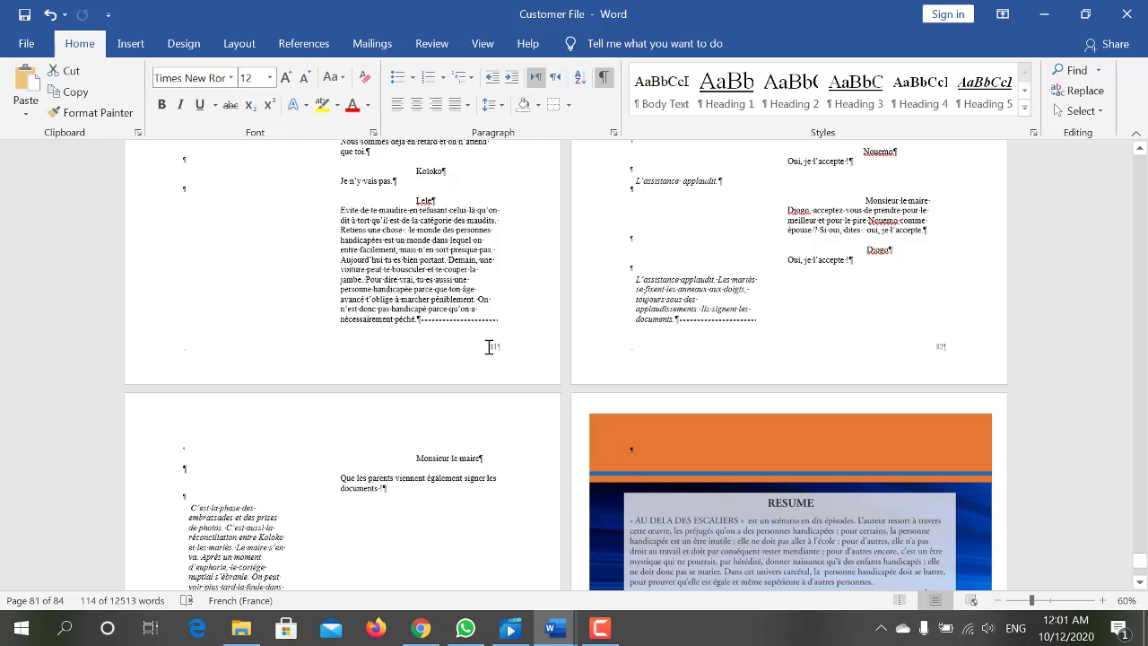
- Minimize Word, select 'final book with 96 paegs' in Documents, then minimize File Explorer
click(1045, 16)
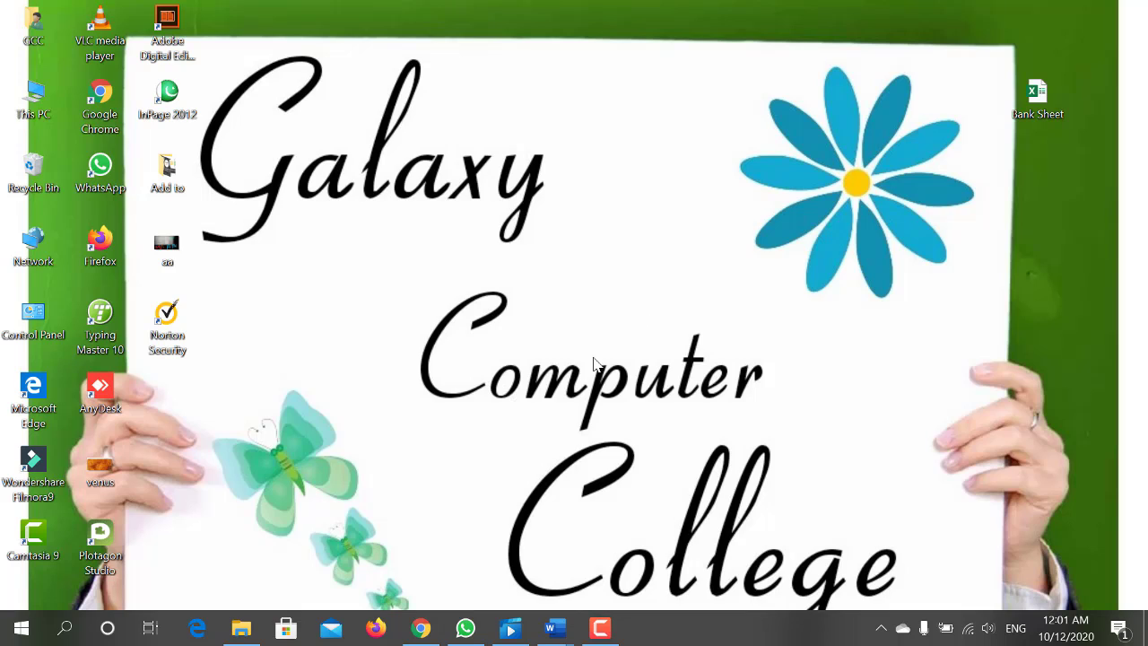
click(249, 635)
click(279, 405)
scroll(281, 420, down, 1)
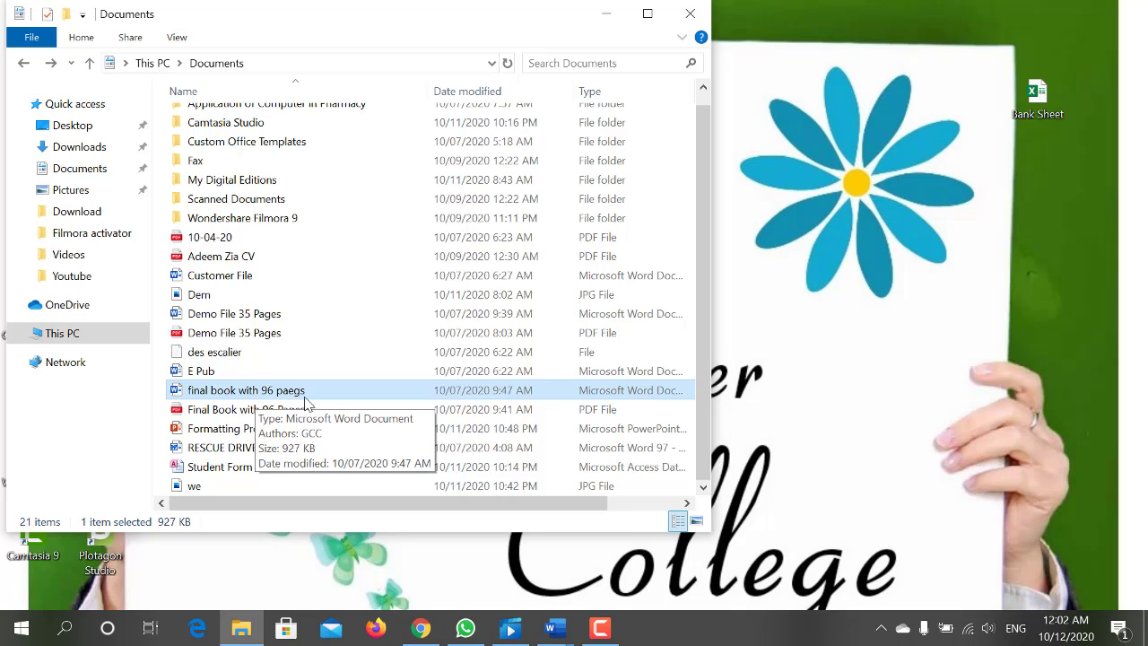
click(605, 14)
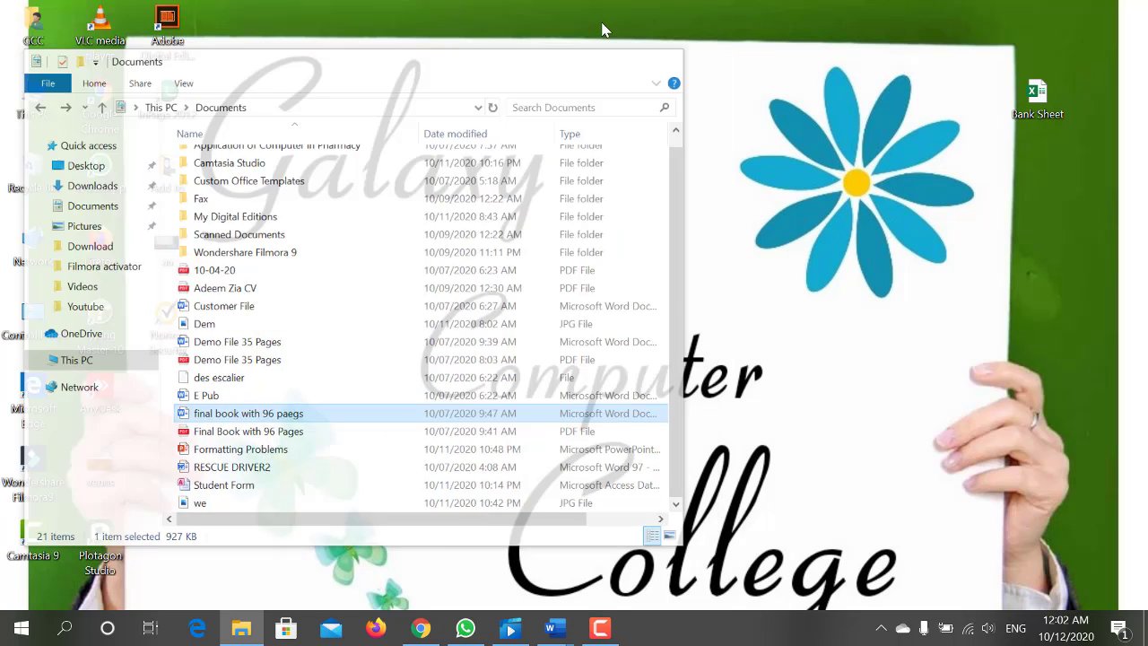
- In a new Chrome tab, type 'goog' and pick the My Drive - Google Drive suggestion
click(419, 628)
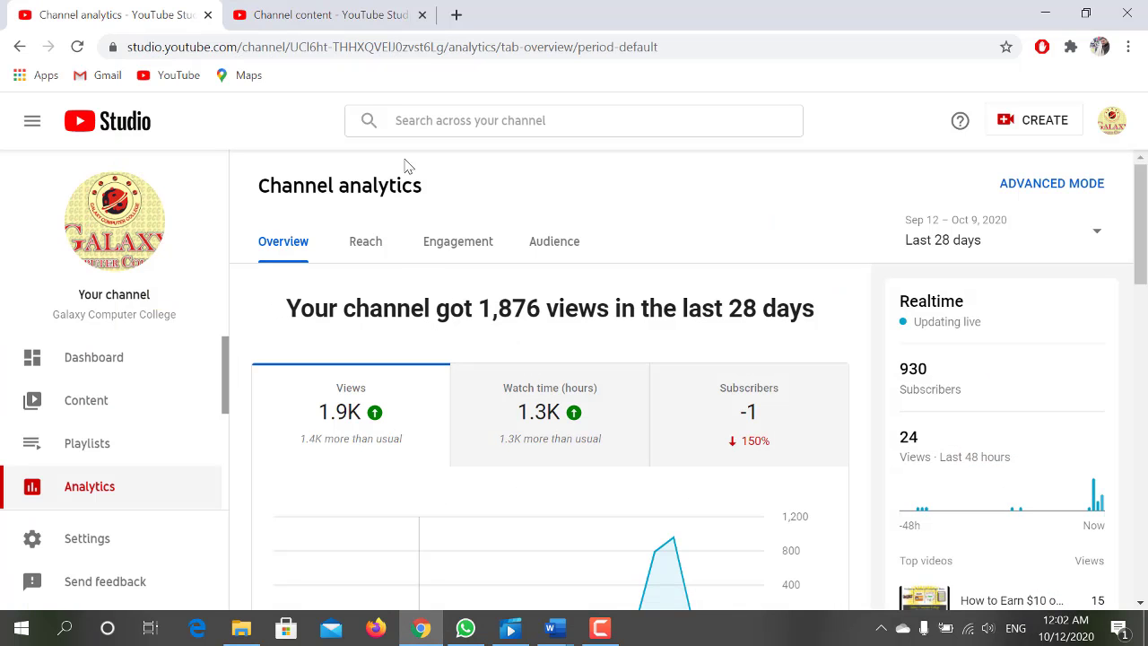
click(455, 15)
text(g)
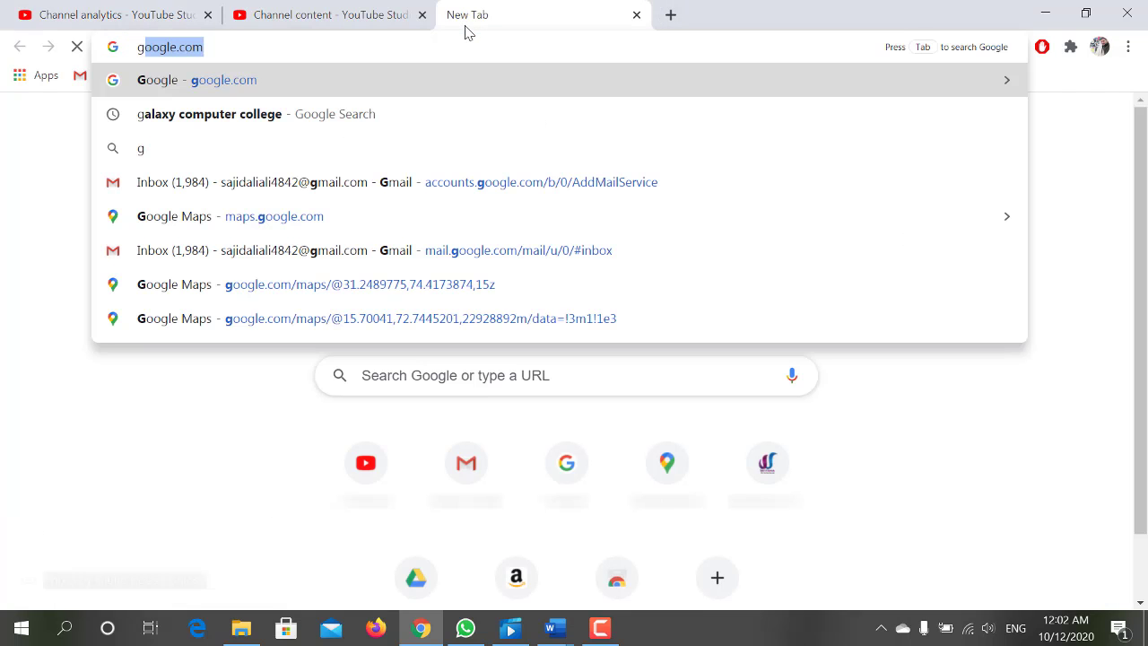
text(o)
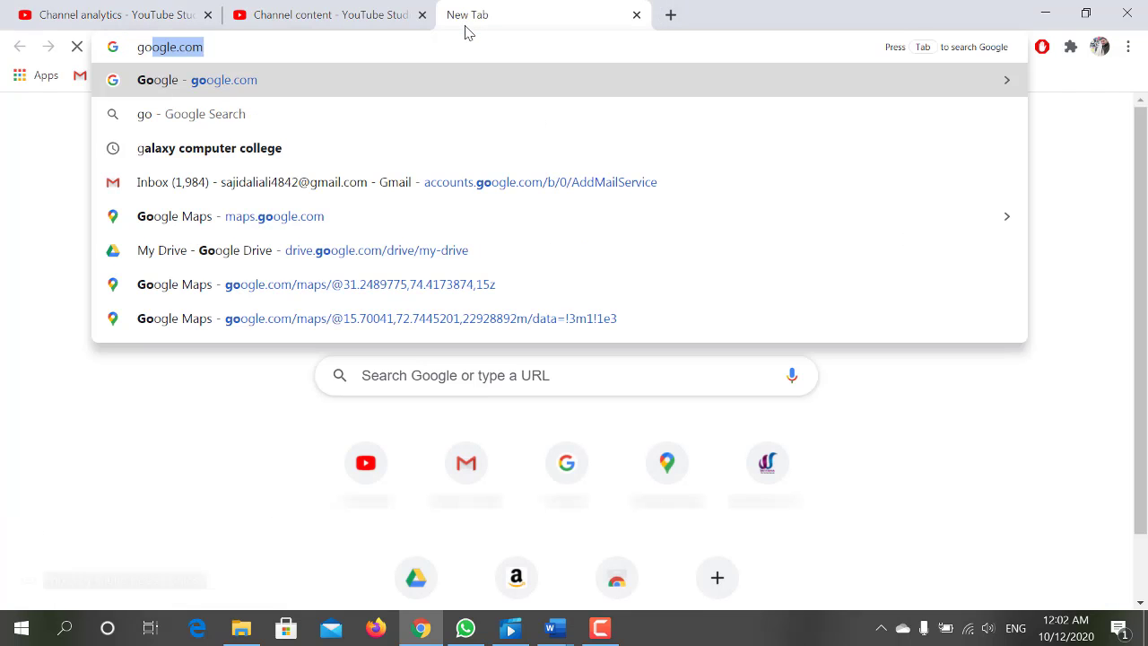
text(og)
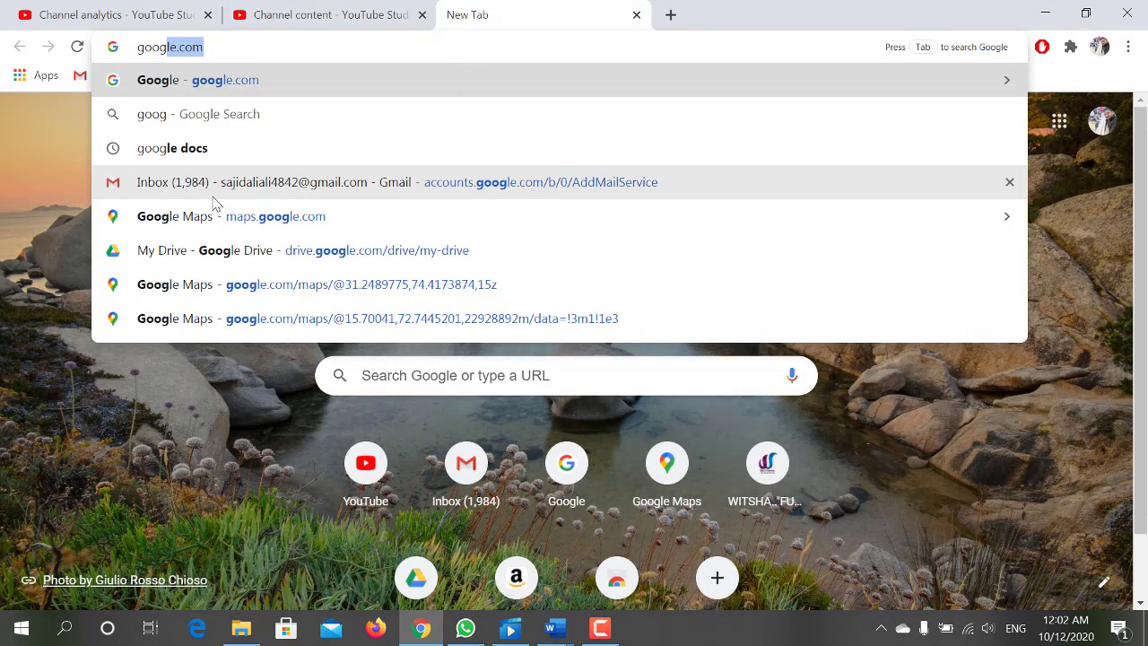
click(190, 253)
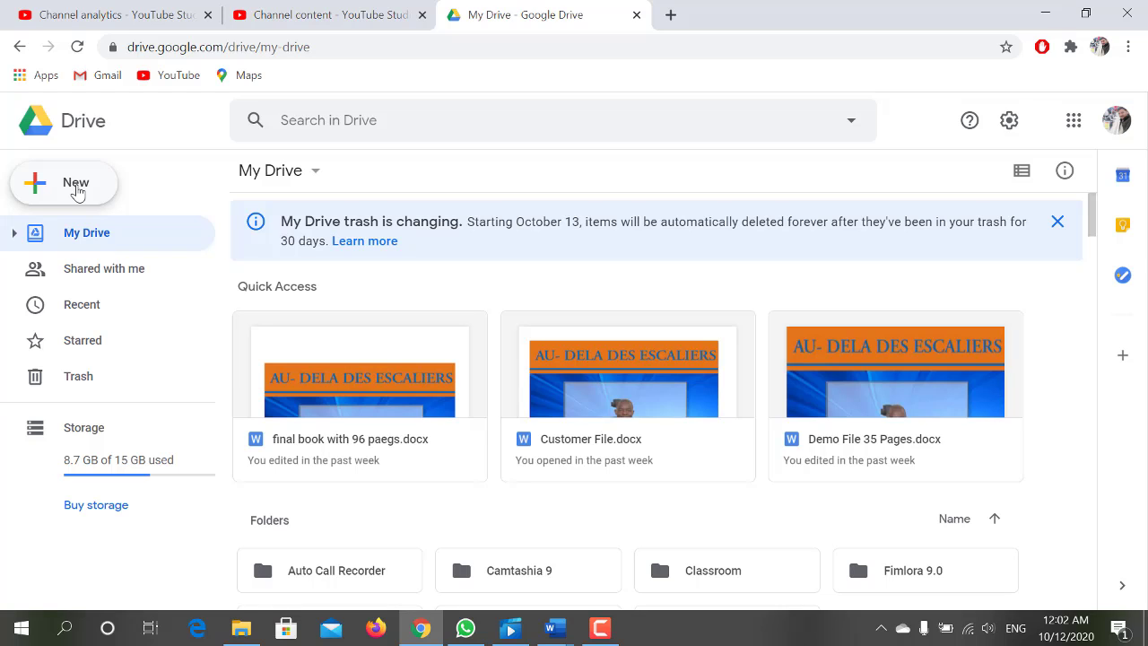
click(77, 187)
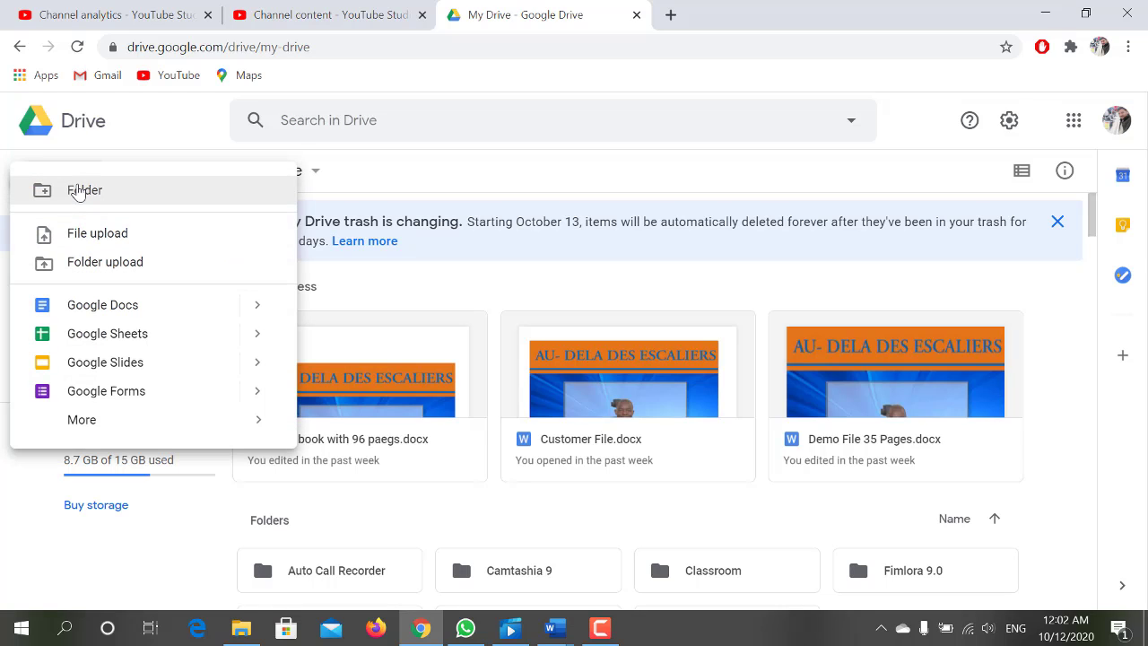
click(105, 237)
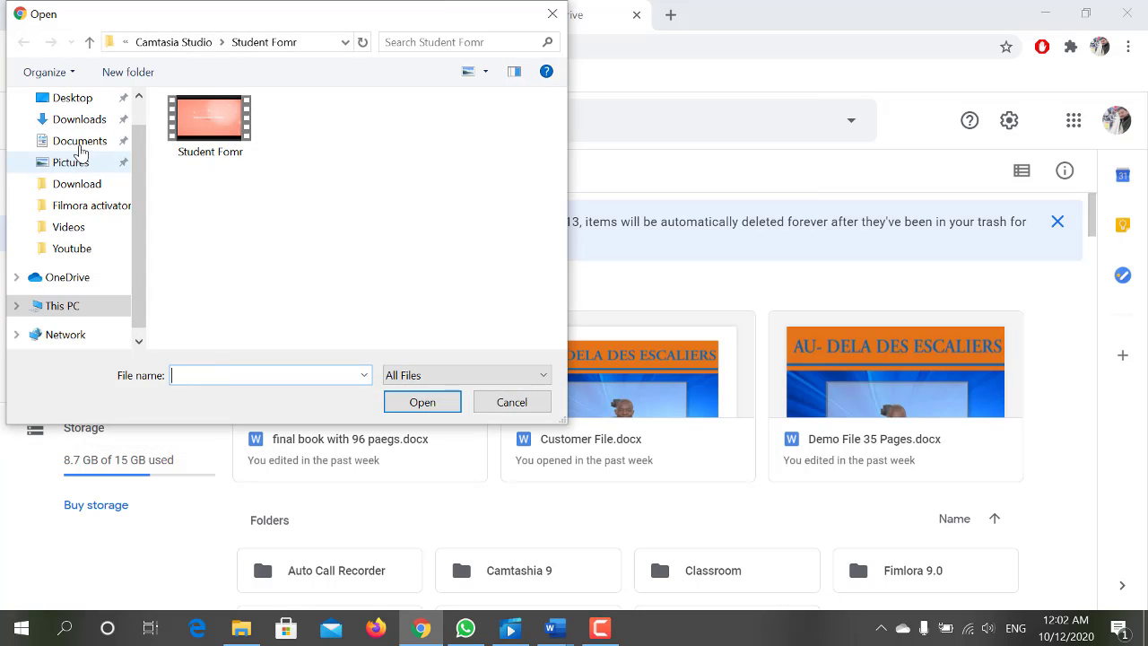
click(90, 141)
scroll(202, 270, down, 1)
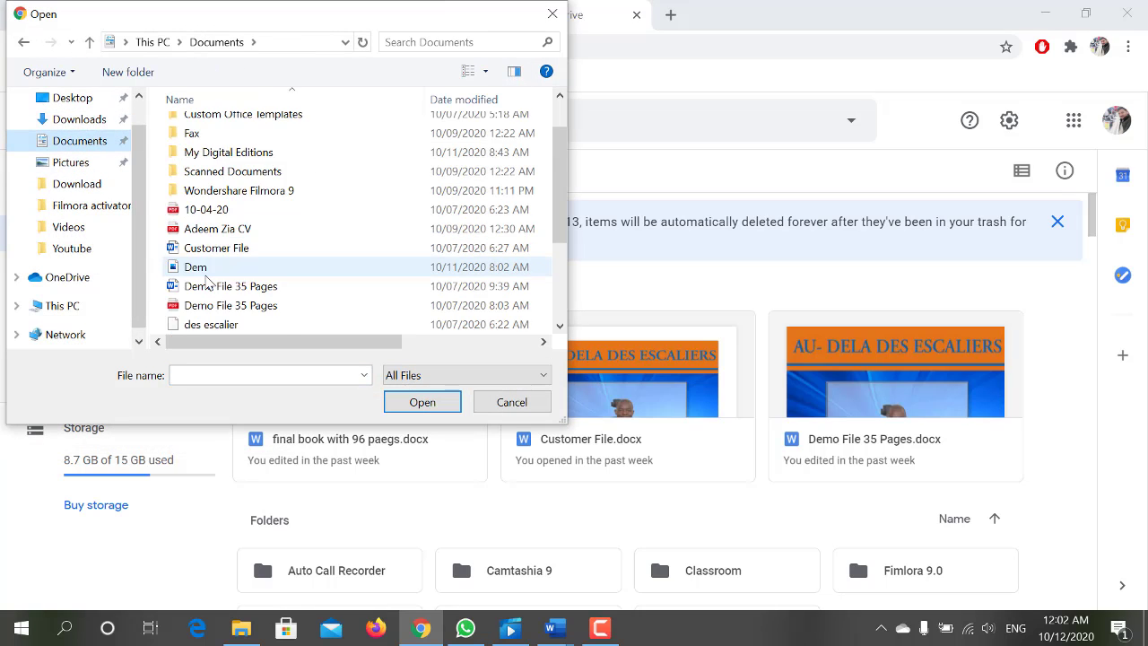
scroll(205, 276, down, 1)
scroll(207, 282, down, 1)
click(238, 250)
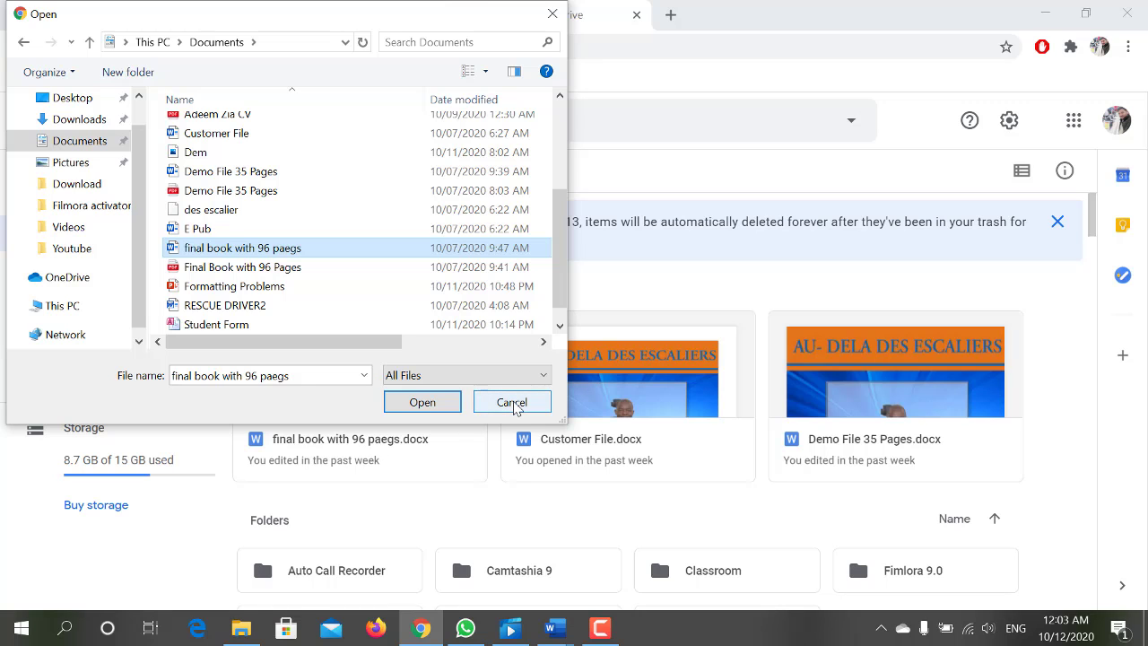
click(512, 403)
- Open the Drive preview of 'final book with 96 paegs.docx'
click(358, 449)
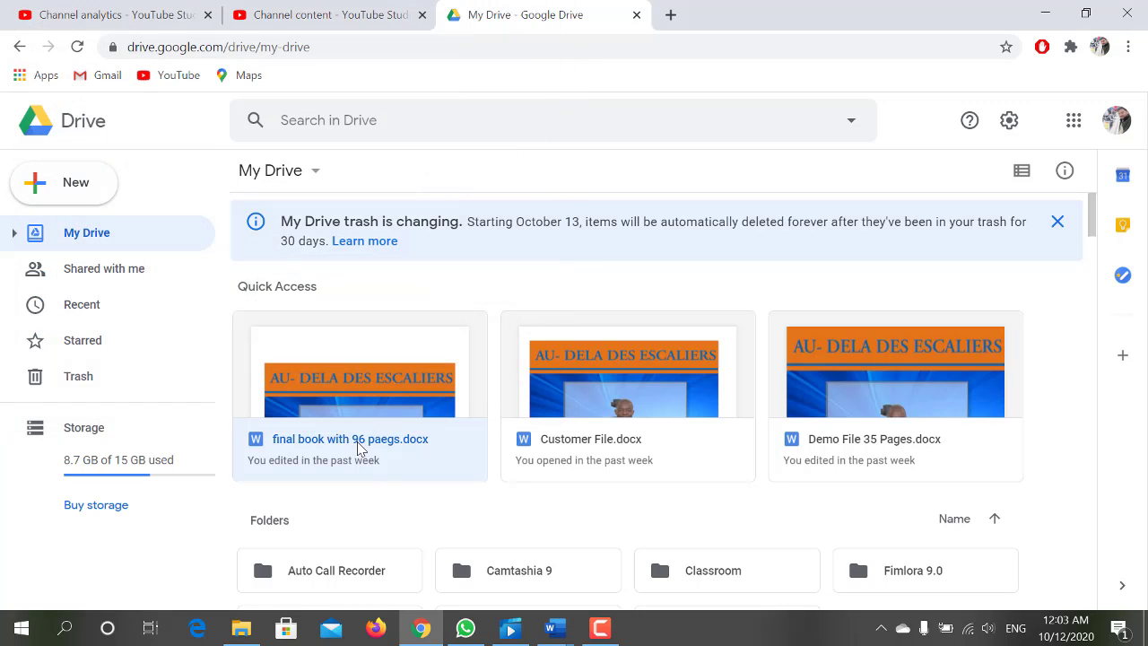
double_click(362, 412)
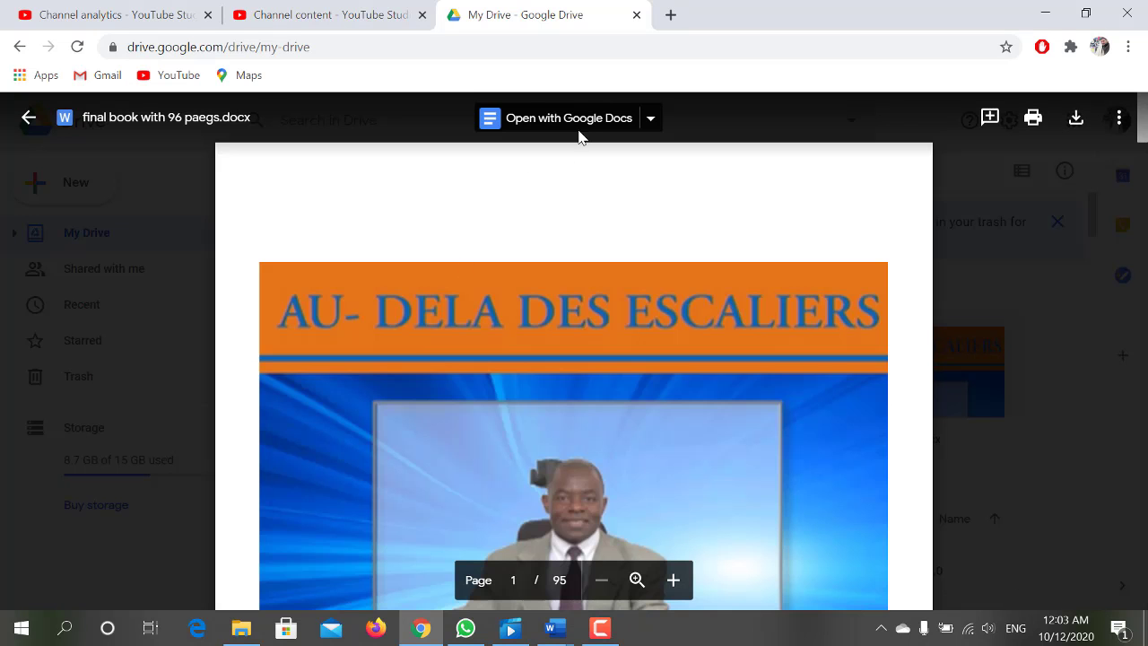
drag(1145, 132, 1141, 296)
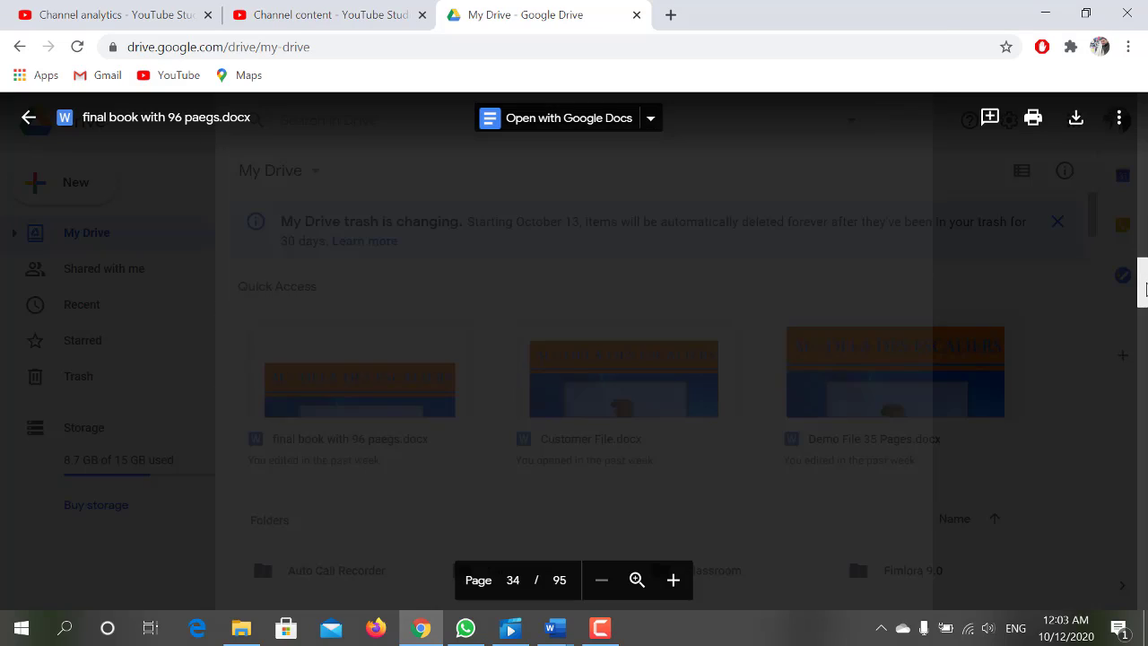
- Page down through the preview until the counter reads 48 / 95
scroll(748, 313, down, 5)
scroll(743, 305, down, 5)
scroll(743, 307, down, 3)
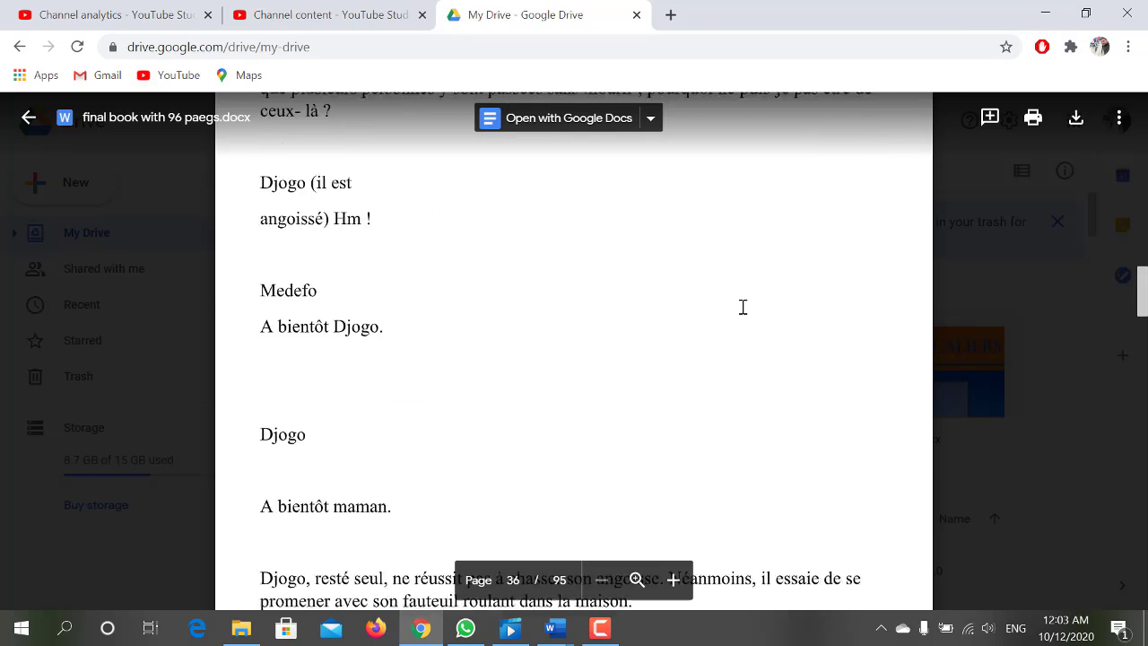
scroll(742, 307, down, 3)
scroll(743, 307, down, 3)
scroll(743, 307, down, 3)
scroll(743, 307, down, 3)
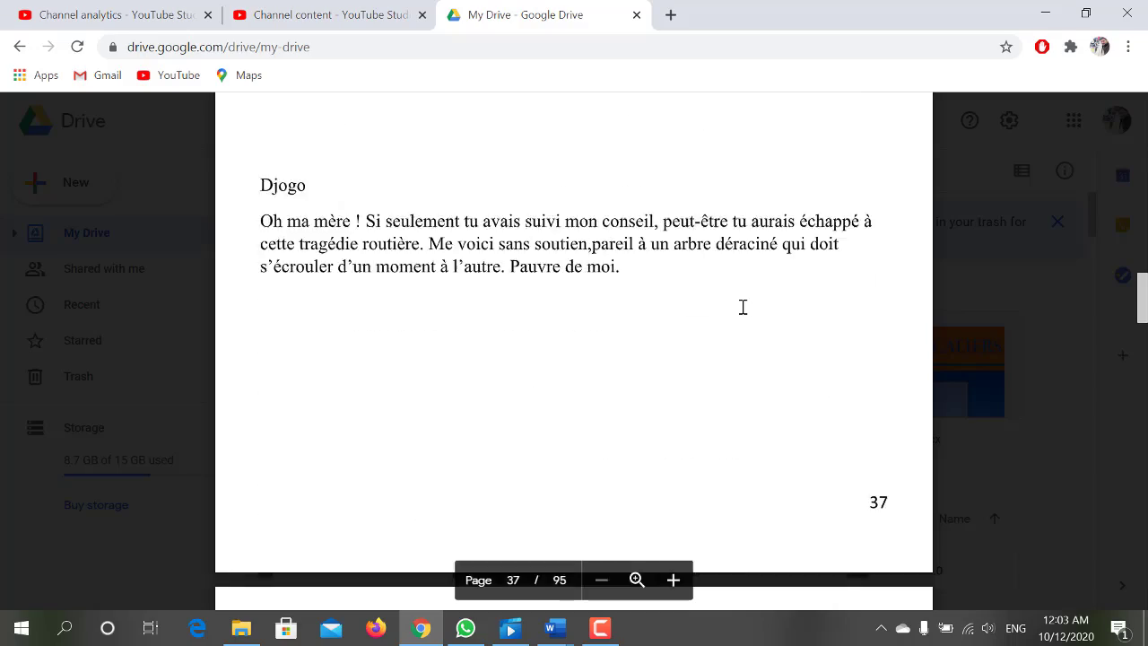
scroll(743, 306, down, 3)
scroll(743, 307, down, 3)
scroll(743, 307, down, 3)
scroll(743, 307, down, 3)
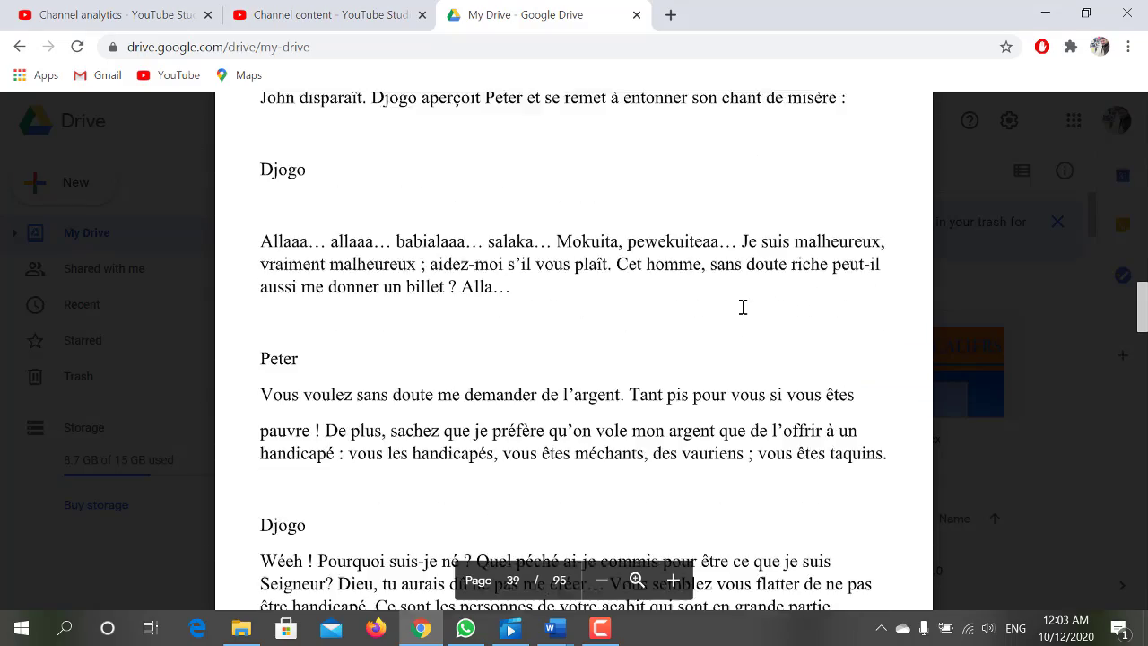
scroll(743, 306, down, 3)
scroll(743, 306, down, 3)
scroll(743, 307, down, 3)
scroll(743, 307, down, 3)
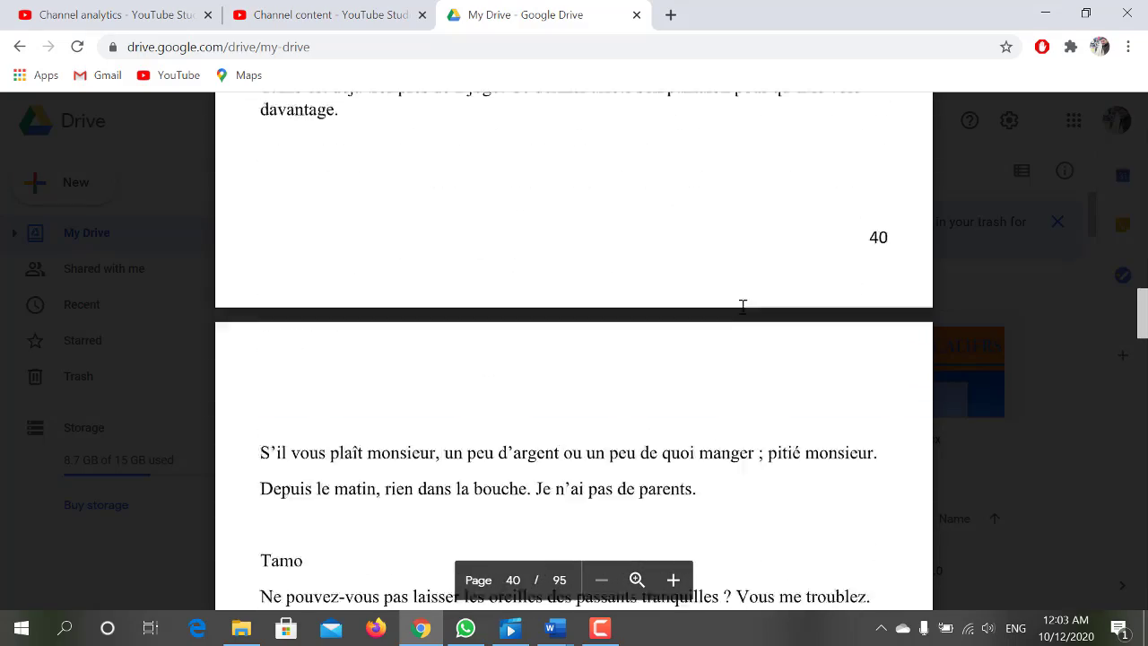
scroll(743, 307, down, 3)
scroll(742, 307, down, 3)
scroll(743, 307, down, 3)
scroll(743, 306, down, 3)
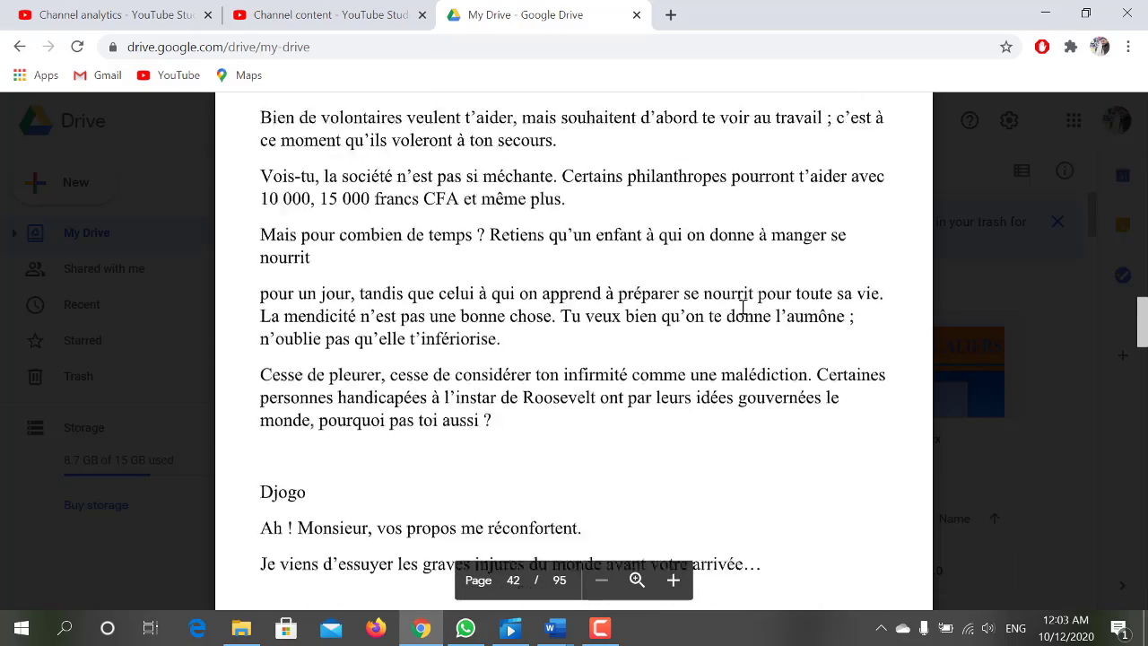
scroll(742, 306, down, 3)
scroll(743, 307, down, 3)
scroll(743, 307, down, 3)
scroll(743, 312, down, 3)
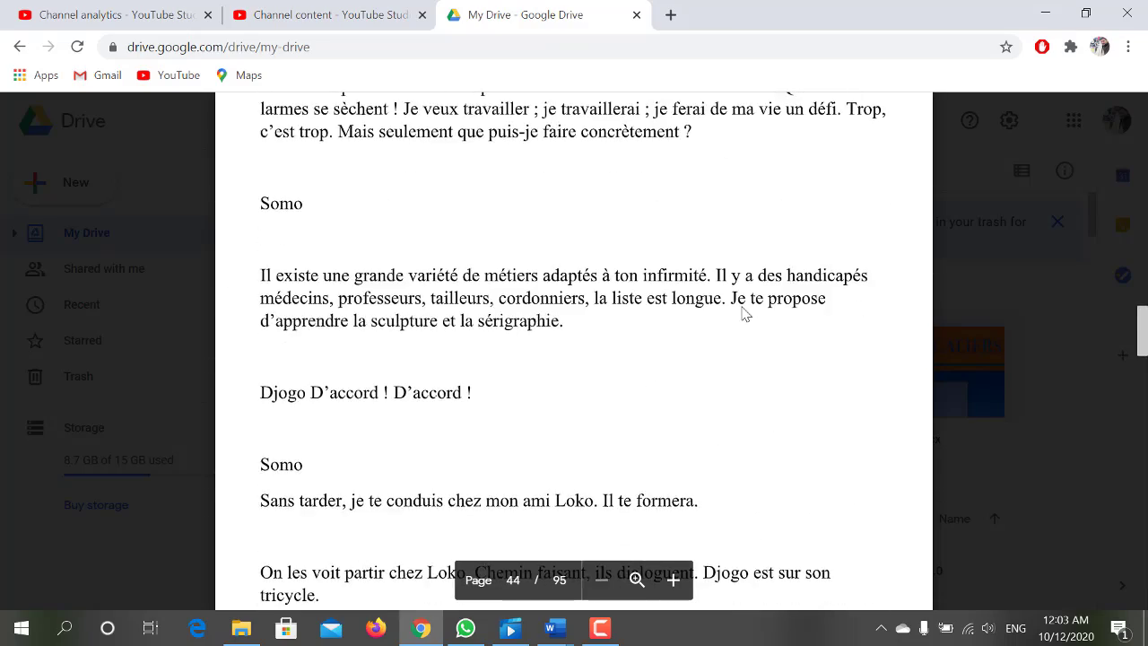
scroll(743, 307, down, 3)
scroll(743, 307, down, 2)
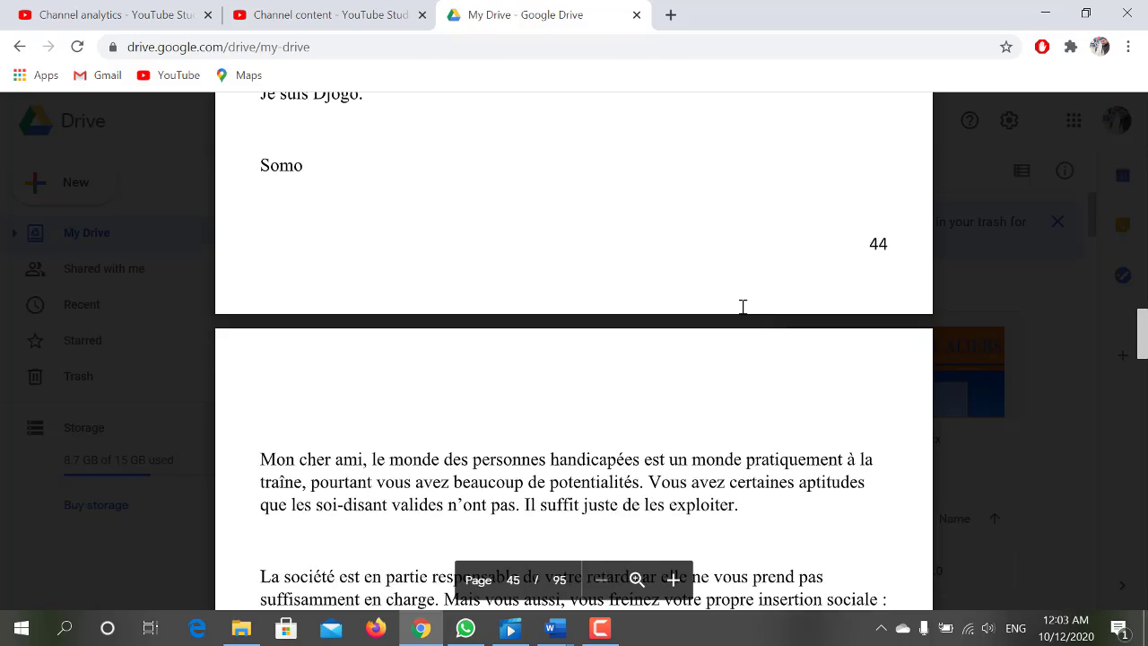
scroll(742, 307, down, 3)
scroll(743, 306, down, 2)
scroll(743, 307, down, 2)
scroll(743, 307, down, 3)
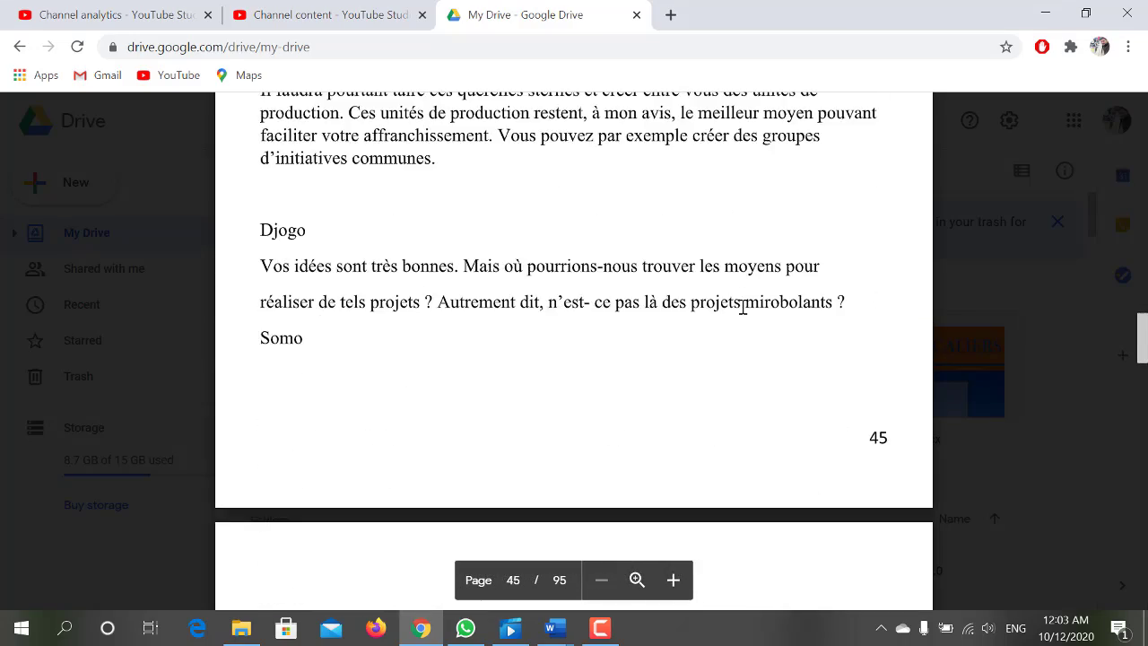
scroll(742, 306, down, 1)
scroll(742, 307, down, 4)
scroll(743, 307, down, 2)
scroll(743, 307, down, 3)
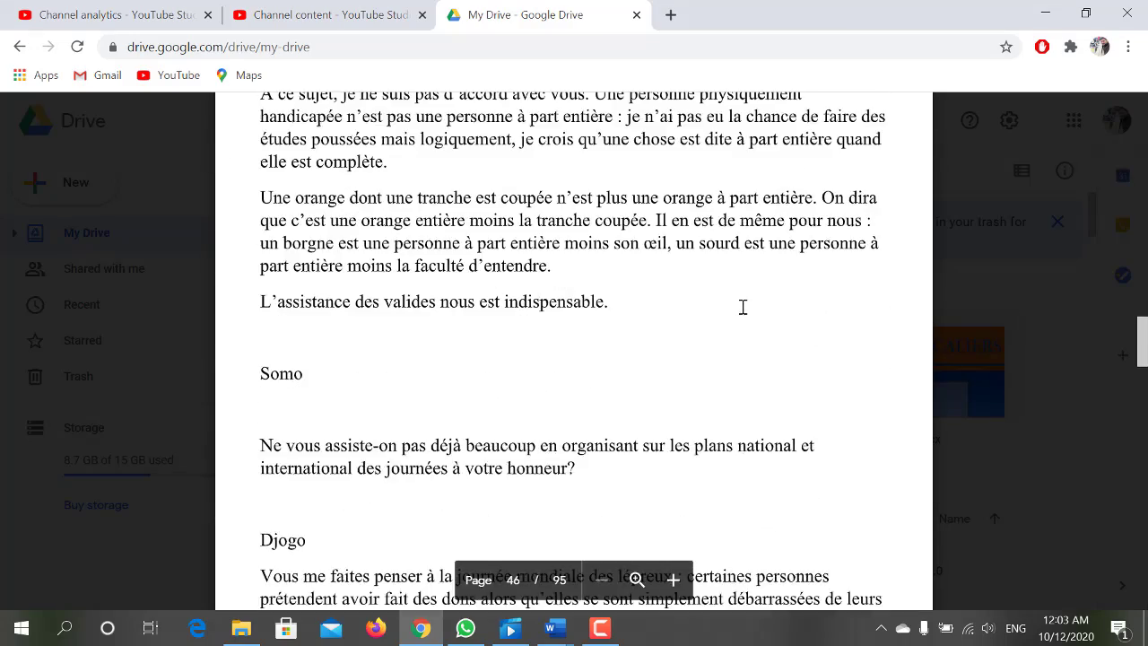
scroll(743, 307, down, 2)
scroll(743, 307, down, 4)
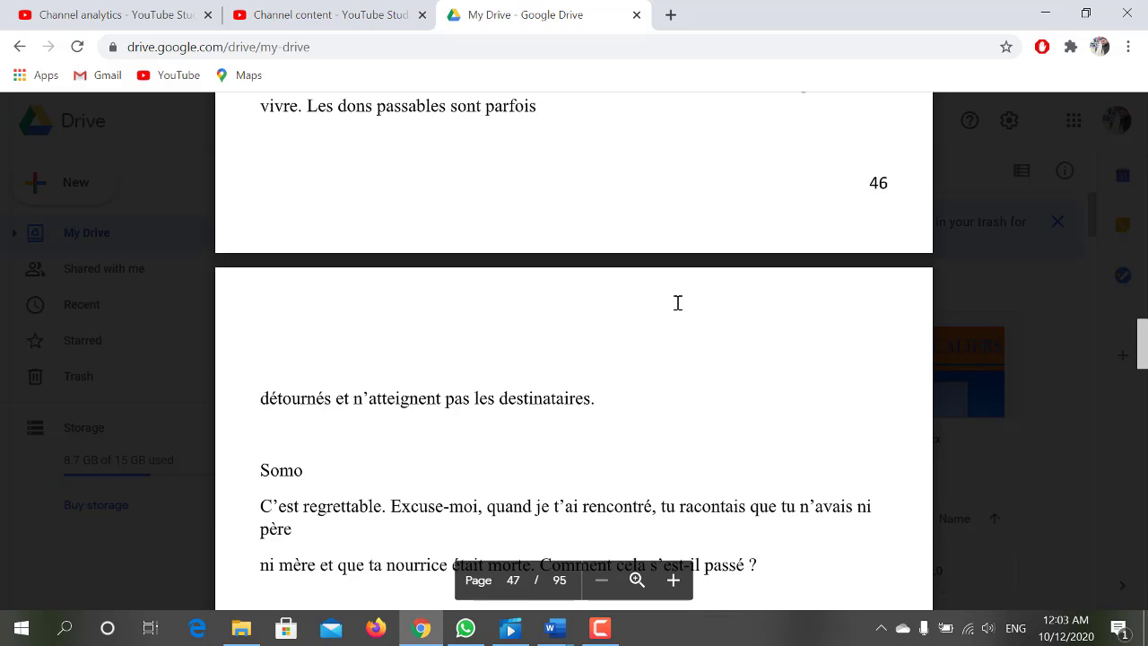
scroll(678, 303, down, 1)
scroll(678, 303, down, 4)
scroll(679, 303, down, 3)
scroll(680, 303, down, 4)
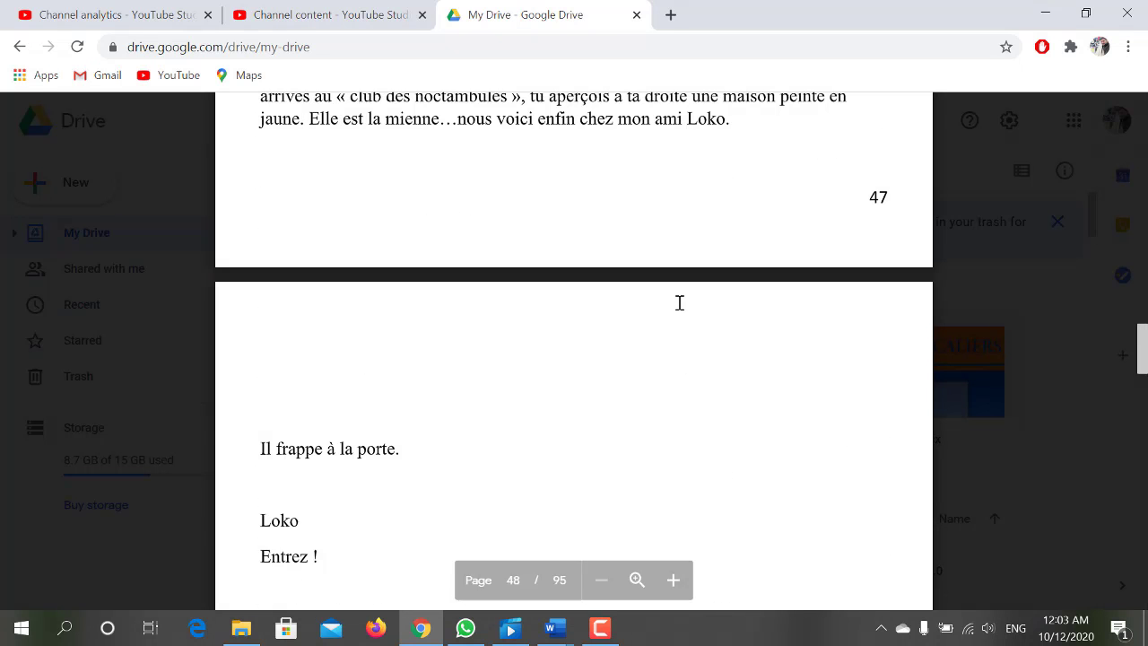
scroll(680, 303, down, 4)
scroll(680, 303, down, 2)
scroll(680, 303, down, 2)
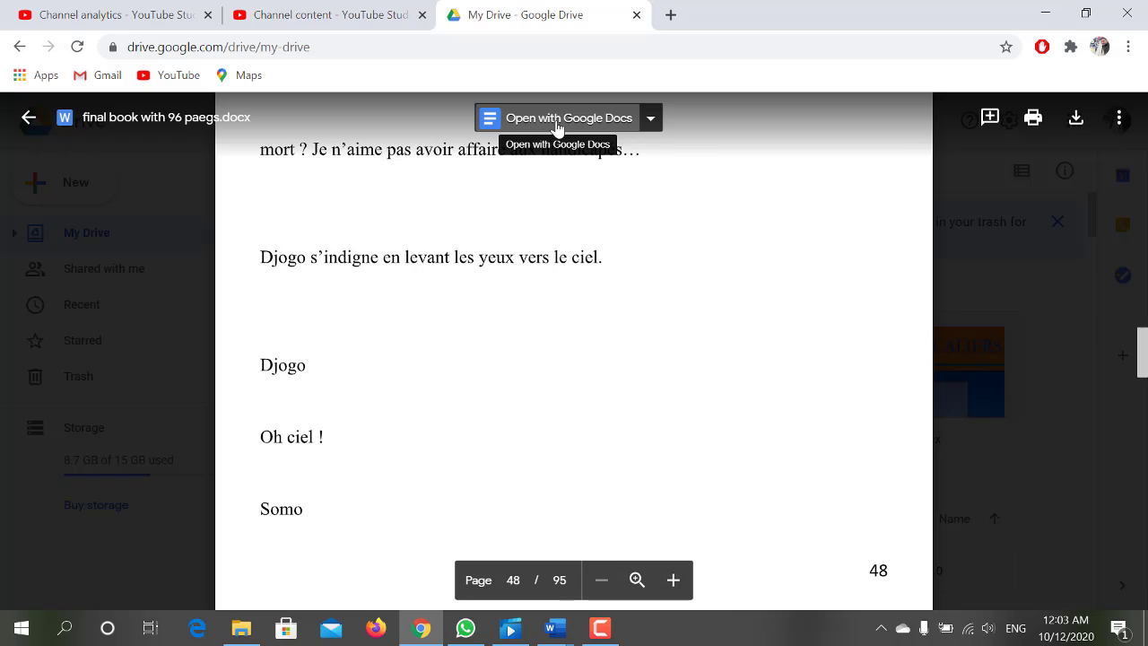
- Open 'final book with 96 paegs.docx' in Google Docs, close My Drive, and scroll to page 21
click(557, 119)
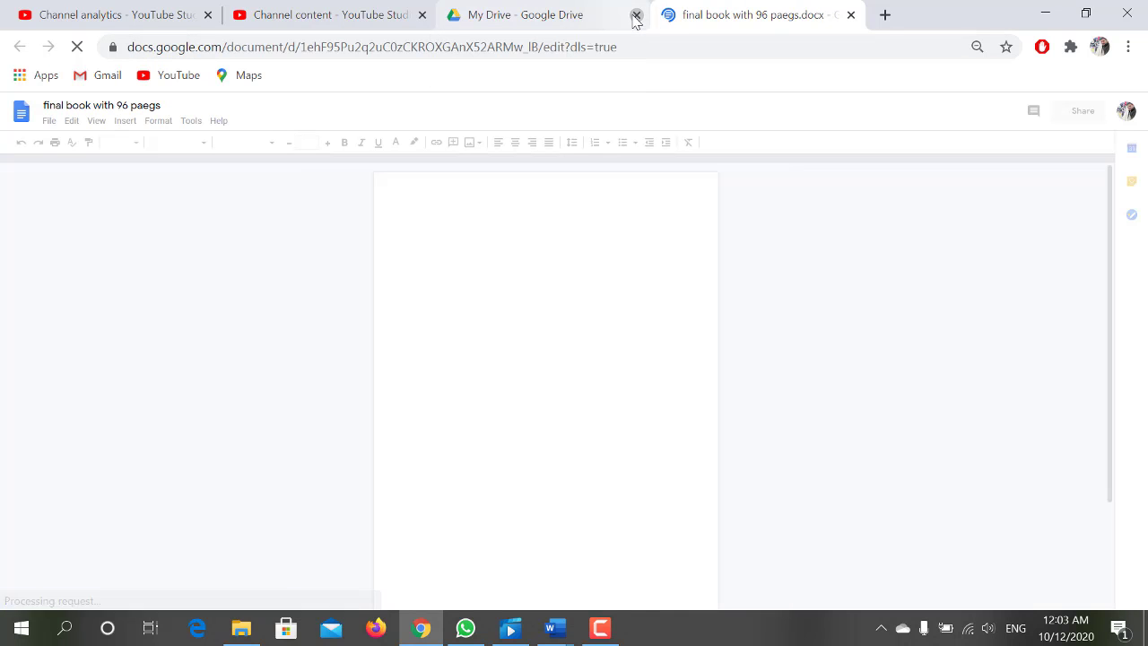
click(636, 16)
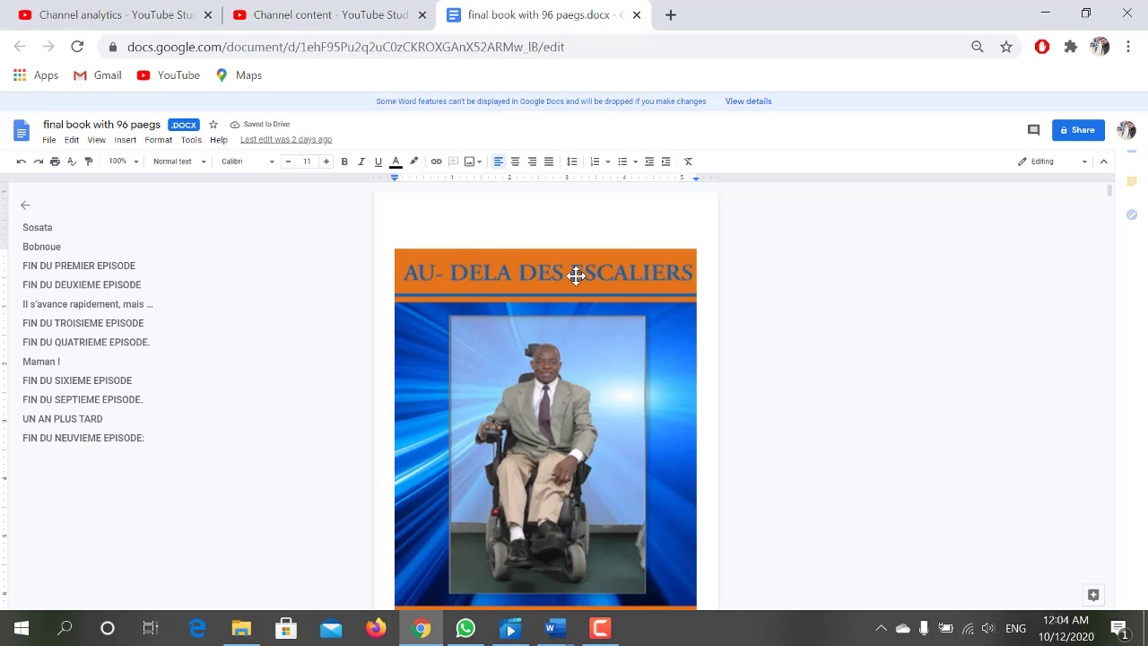
click(49, 142)
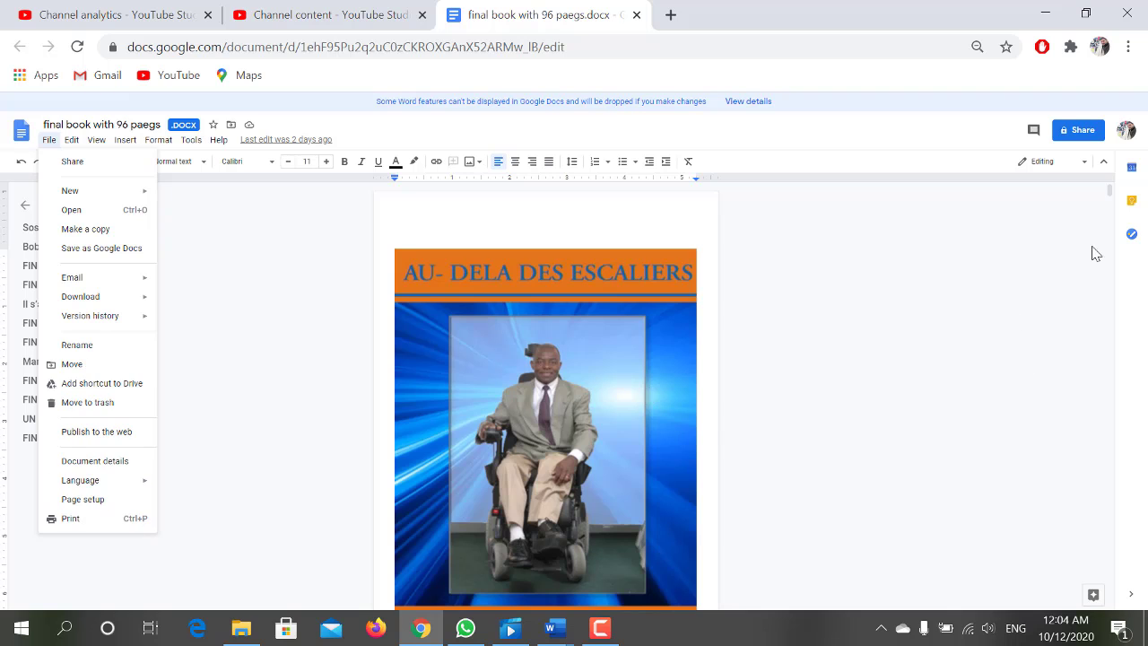
mouse_move(1109, 192)
mouse_down()
mouse_move(1112, 358)
mouse_move(648, 384)
mouse_up()
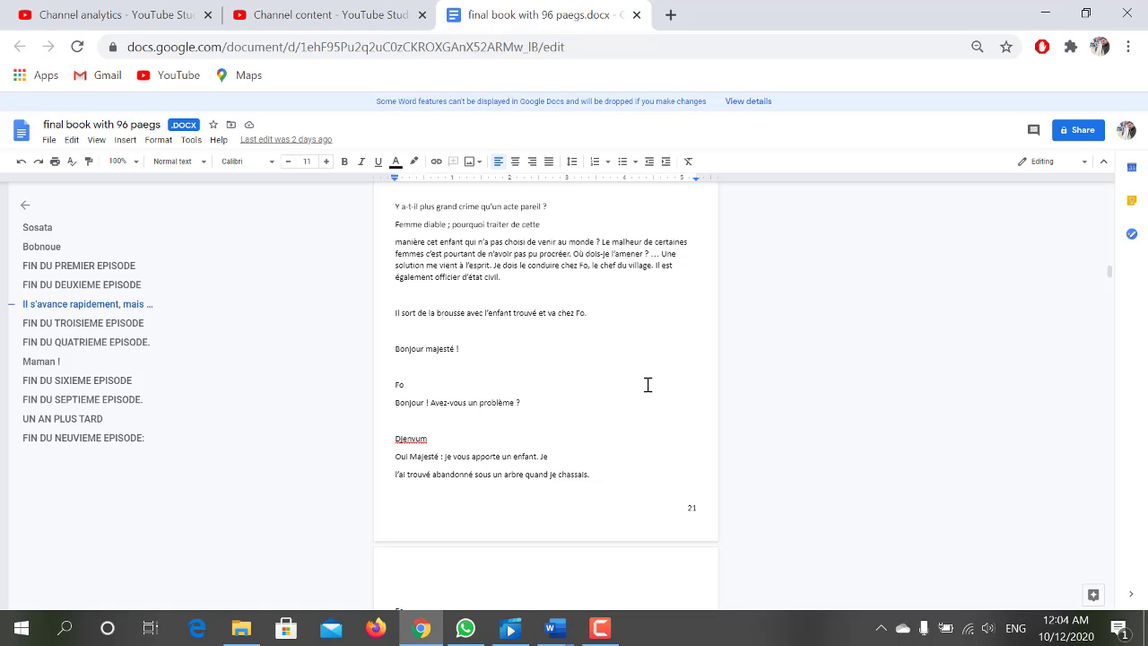
mouse_move(563, 637)
- Download the book from Google Docs as an EPUB Publication (.epub)
click(54, 142)
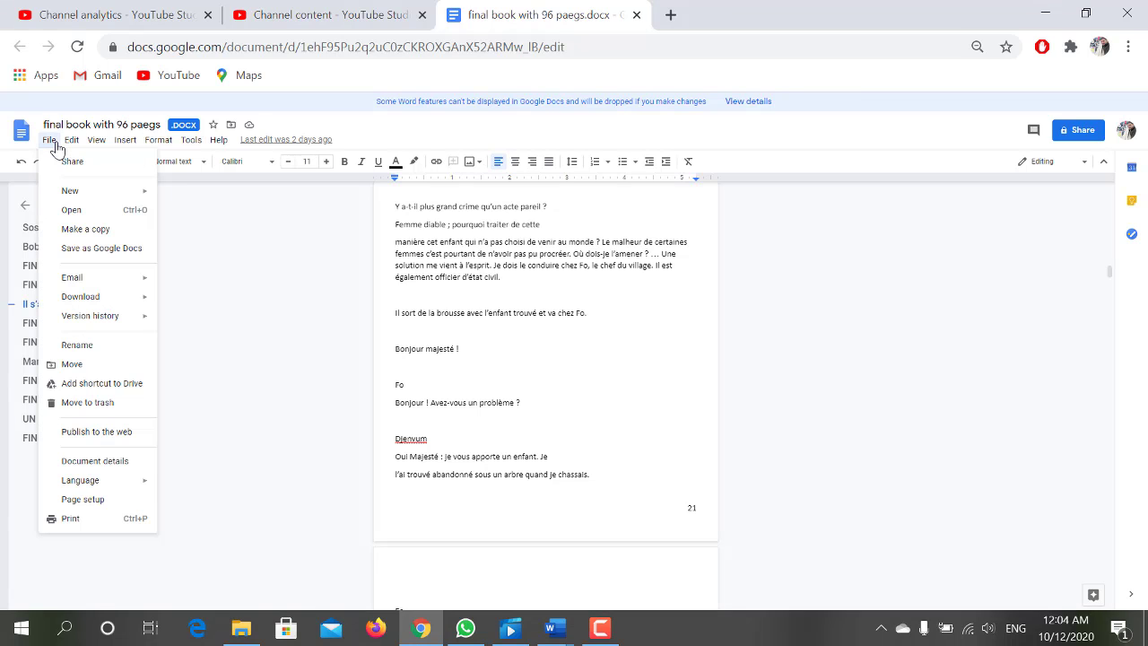
mouse_move(103, 308)
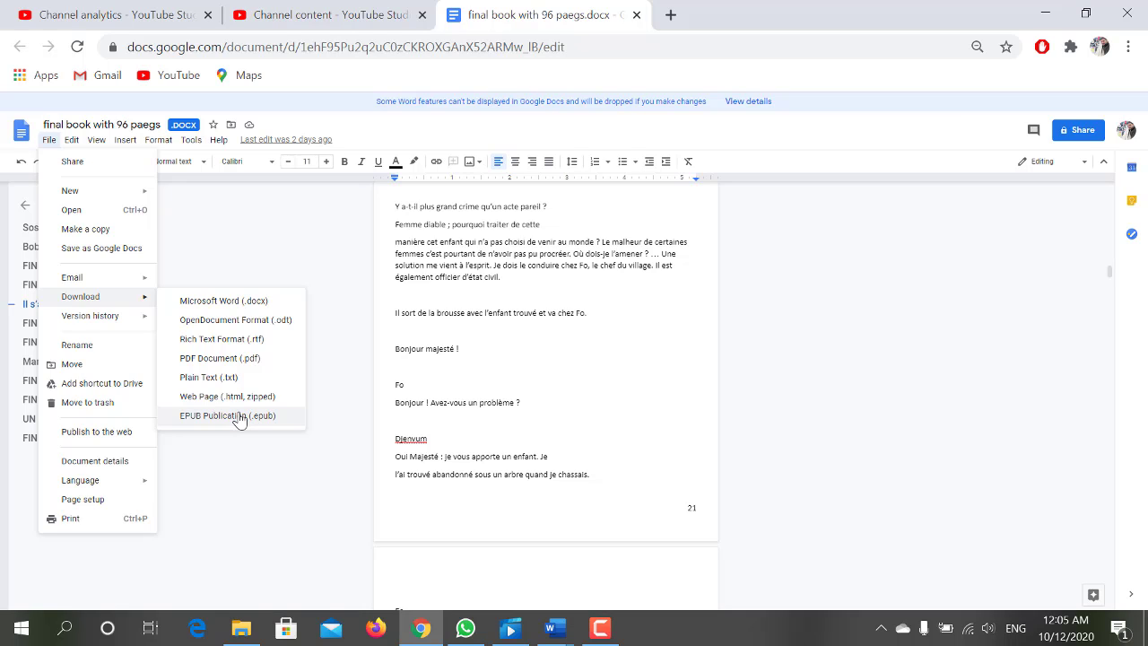
click(239, 417)
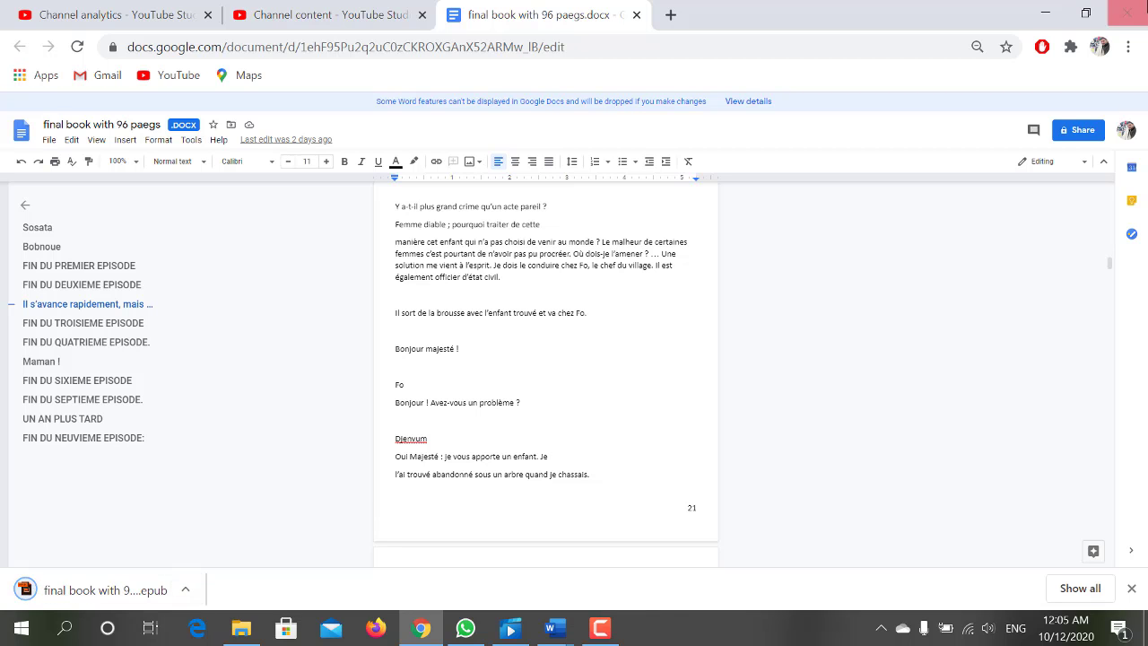
- Open the downloaded 'final book with 96 paegs' EPUB in Adobe Digital Editions at its cover
click(1045, 15)
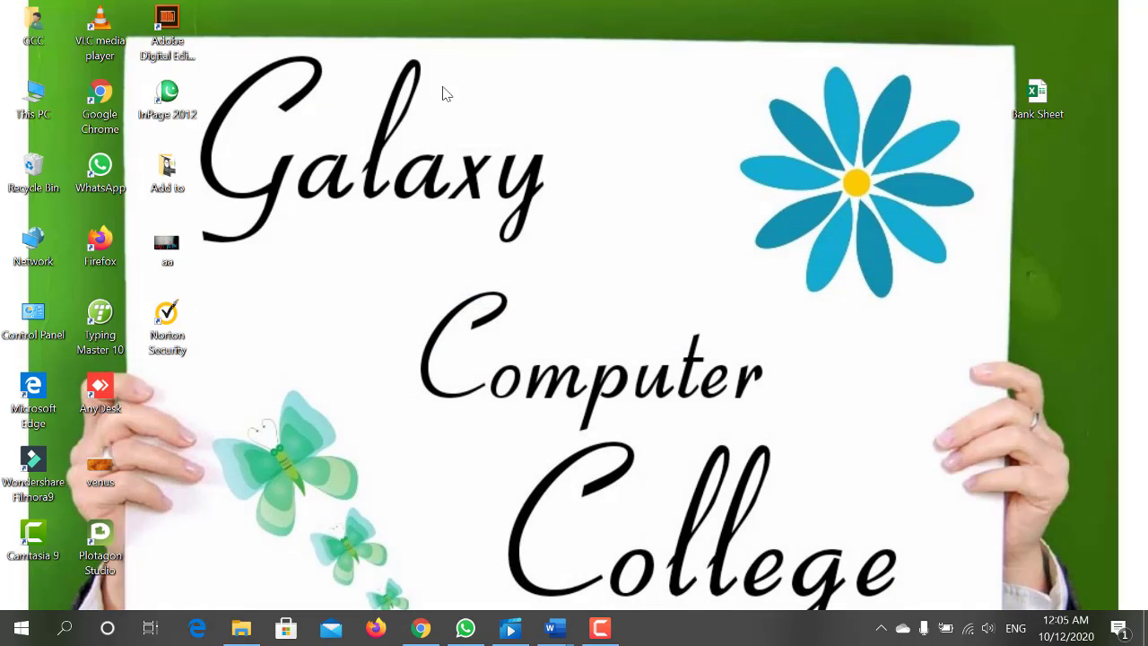
click(165, 50)
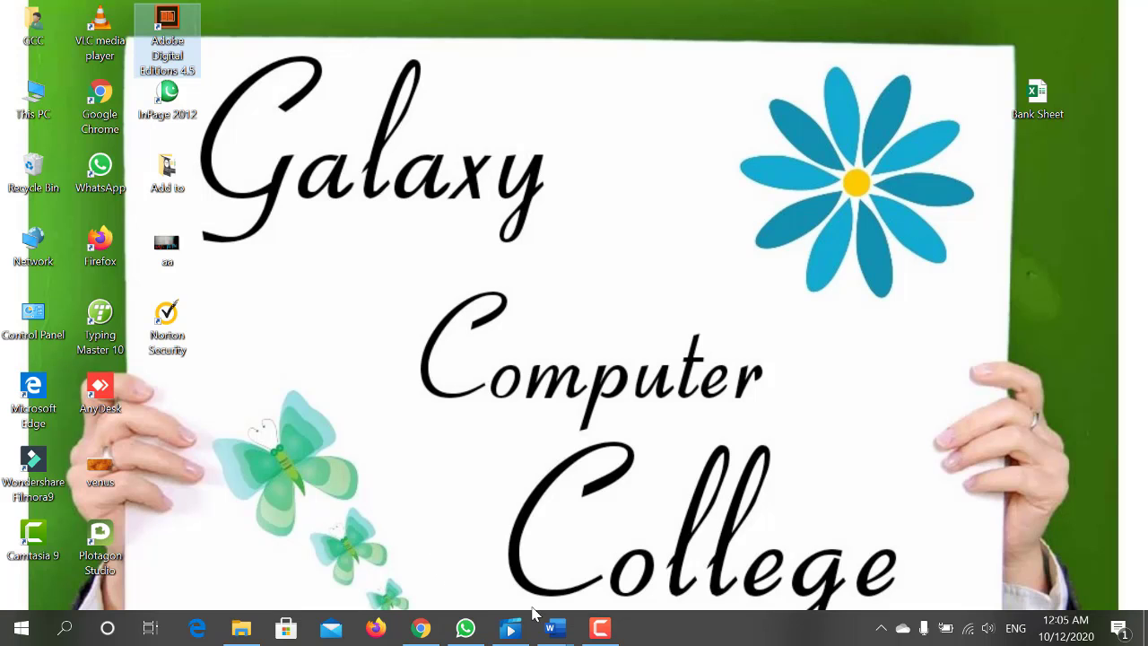
click(420, 628)
click(158, 590)
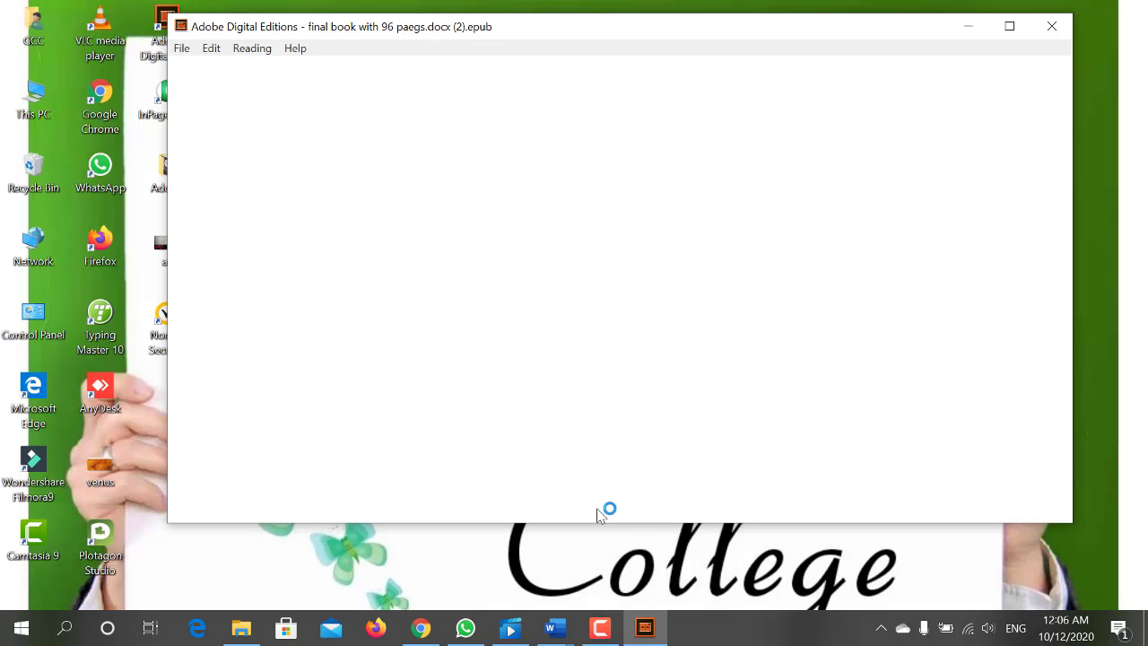
click(1041, 16)
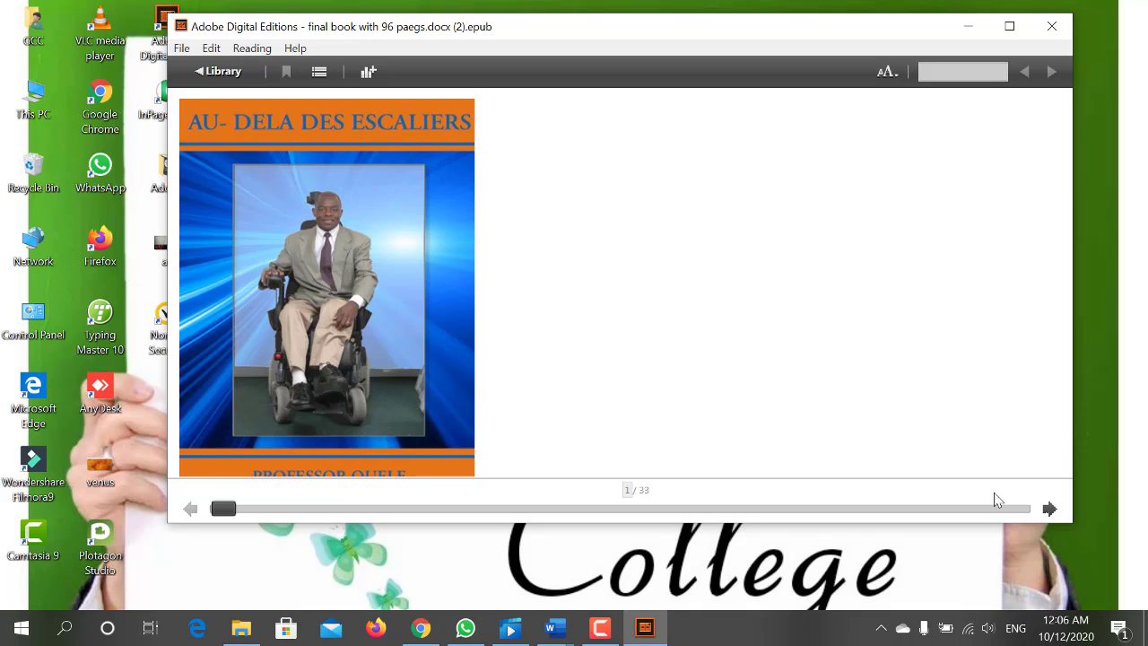
- Page forward through the EPUB from the cover to the Djenvum scene at 4 / 33
click(1051, 509)
click(1051, 510)
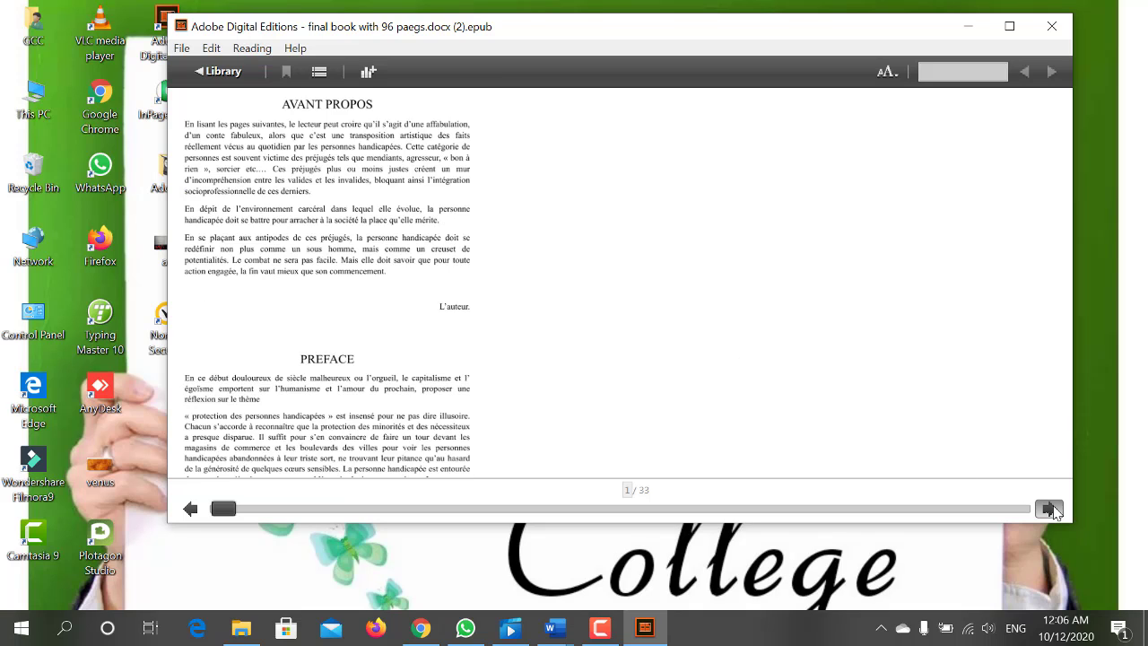
click(1051, 510)
click(1051, 509)
click(1051, 509)
click(1051, 510)
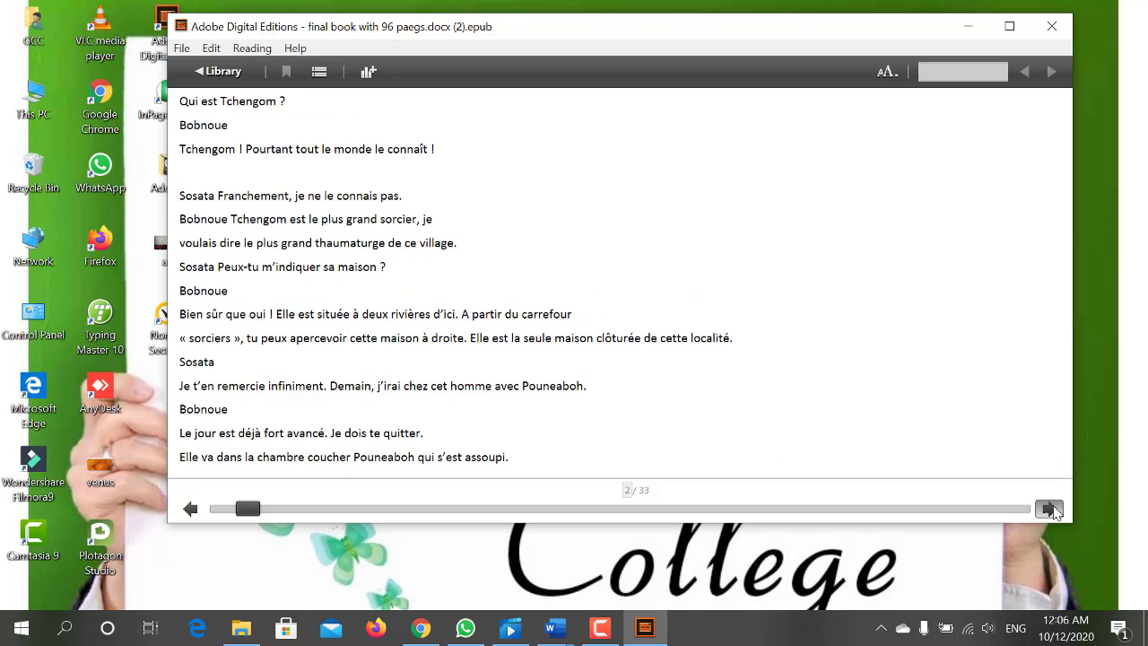
click(1051, 510)
click(1052, 509)
click(1051, 510)
click(1051, 510)
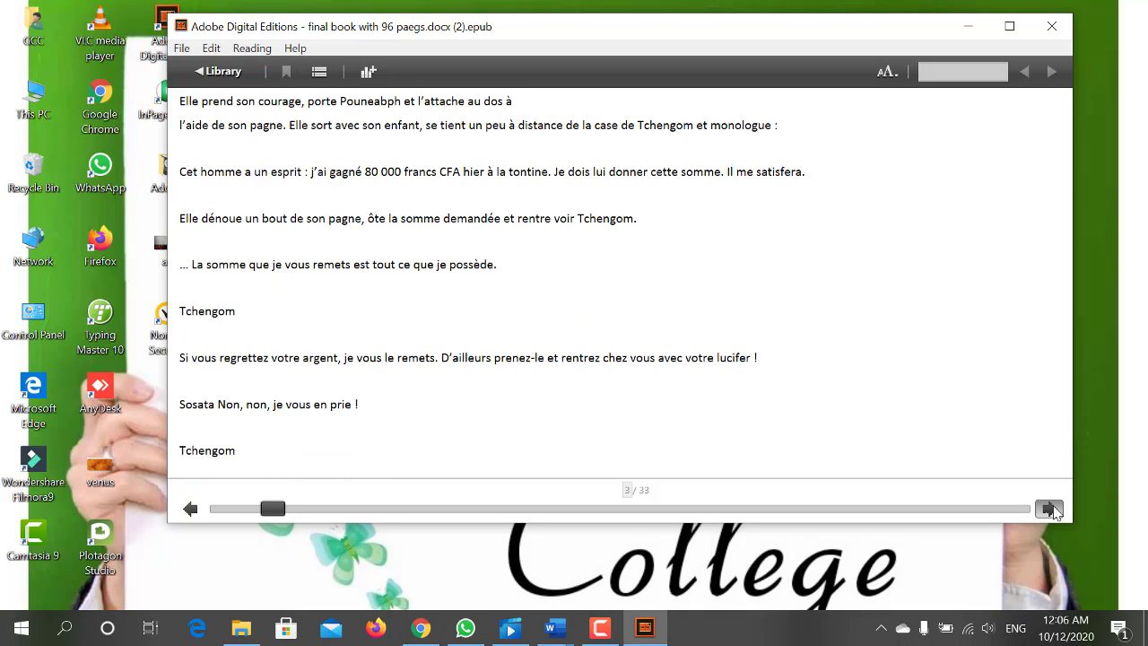
scroll(841, 374, down, 1)
scroll(708, 331, down, 1)
scroll(706, 333, down, 1)
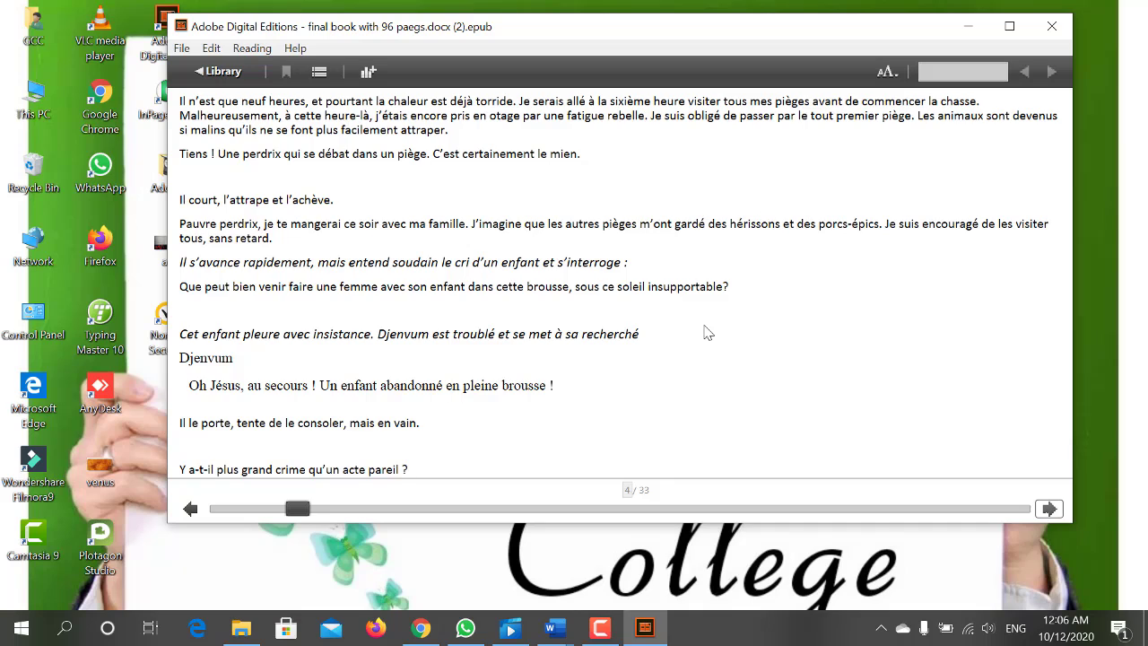
scroll(706, 332, down, 1)
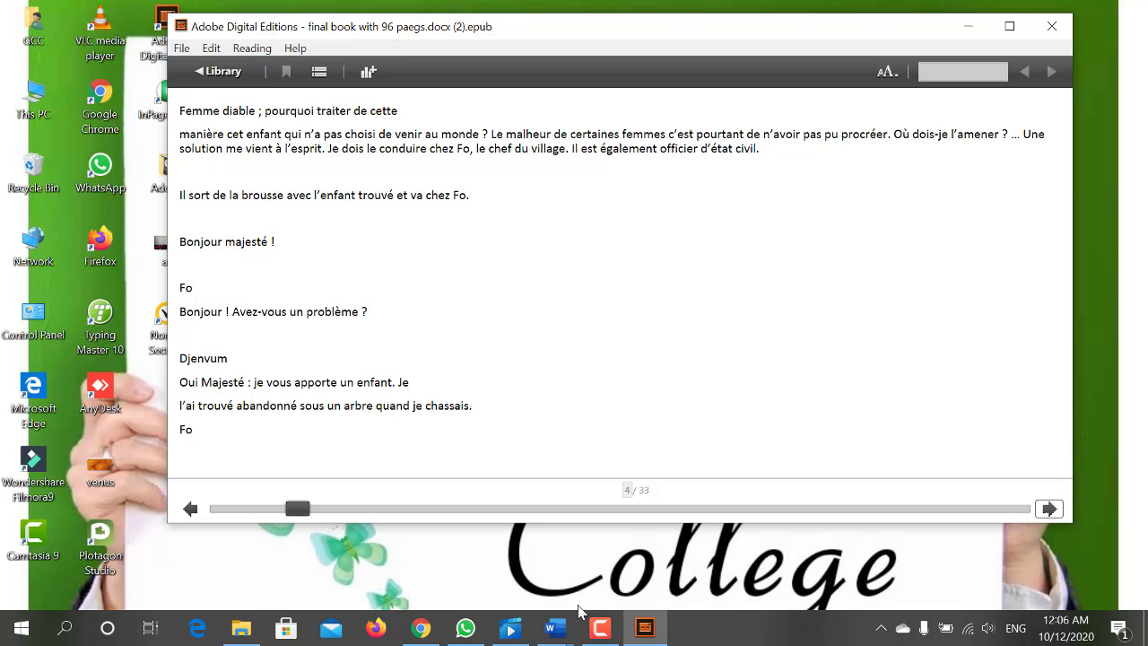
- Switch to the PREMIER EPISODE document and view its Layout Orientation options without changing them
mouse_move(555, 630)
click(636, 560)
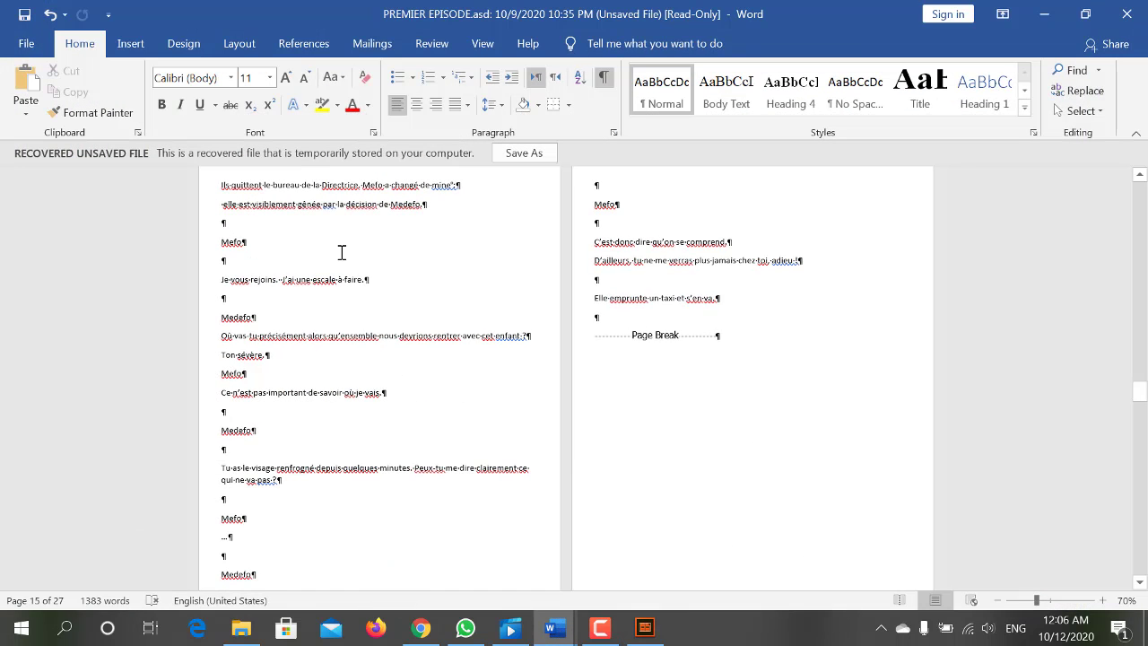
click(239, 43)
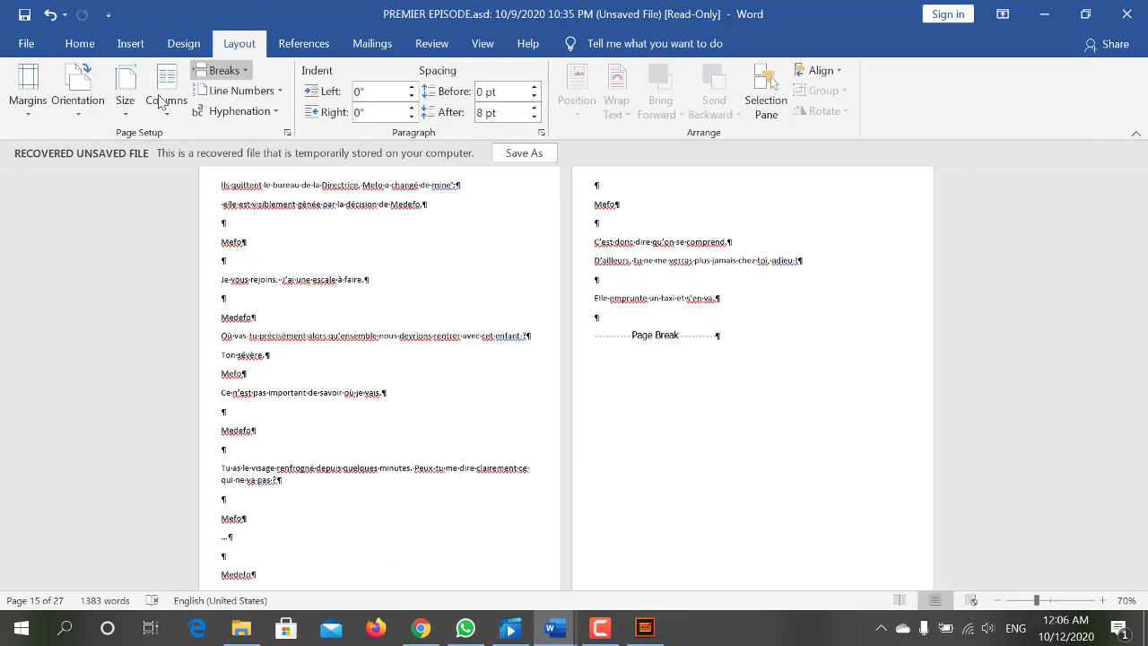
click(79, 118)
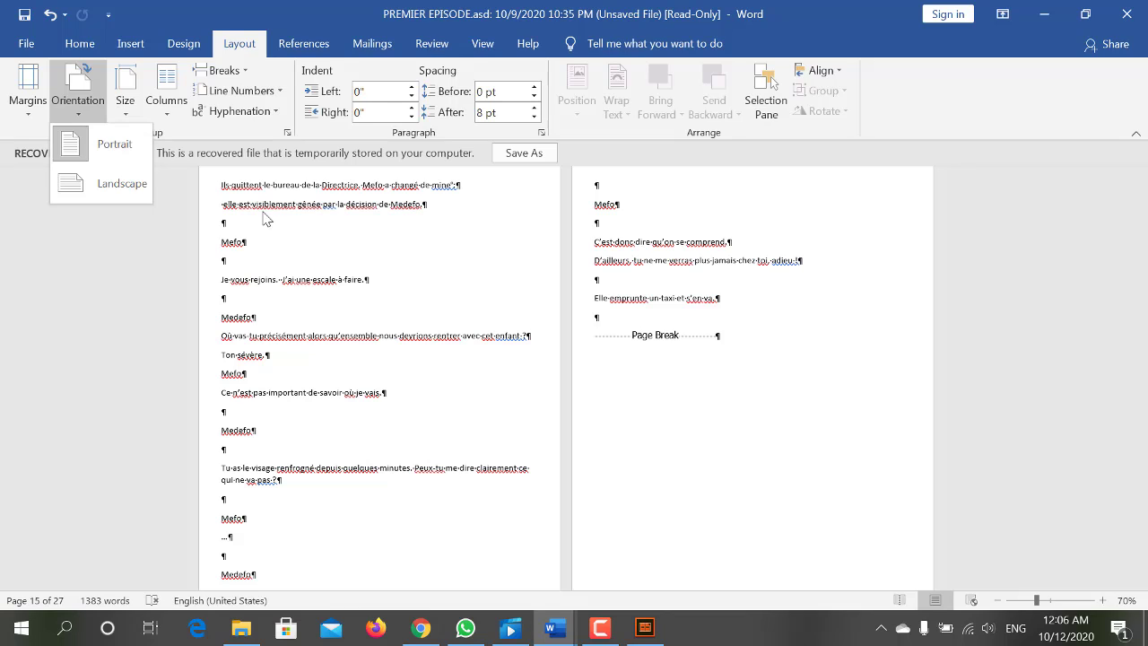
click(431, 261)
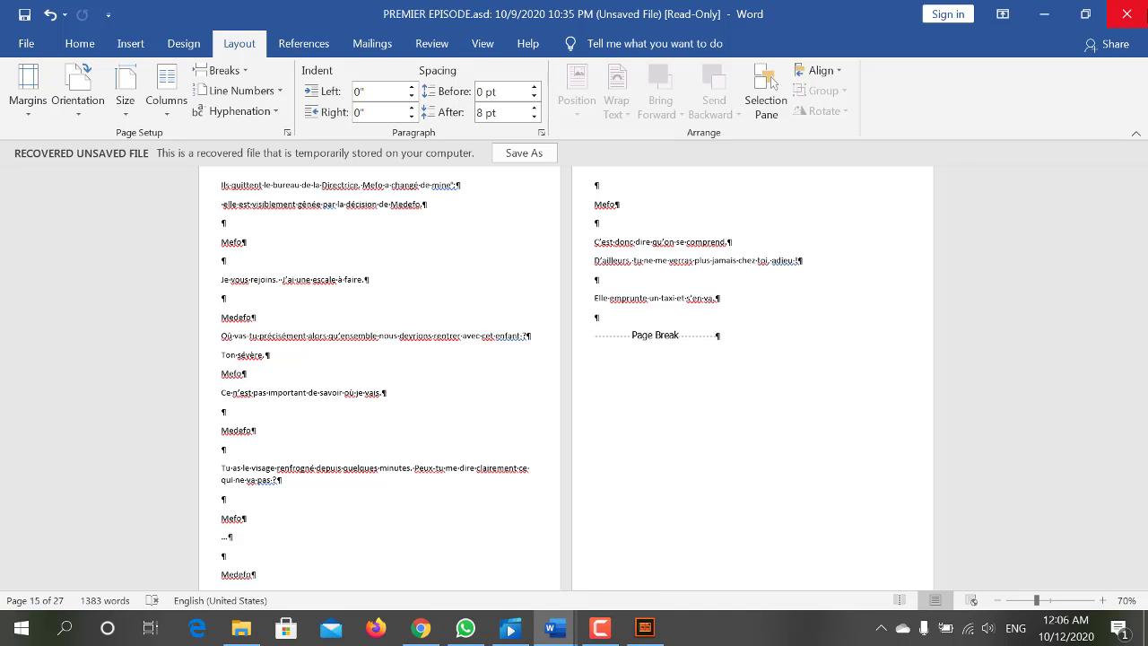
- Close the EPUB in Adobe Digital Editions, cancelling the Copy To Library prompt
click(1044, 14)
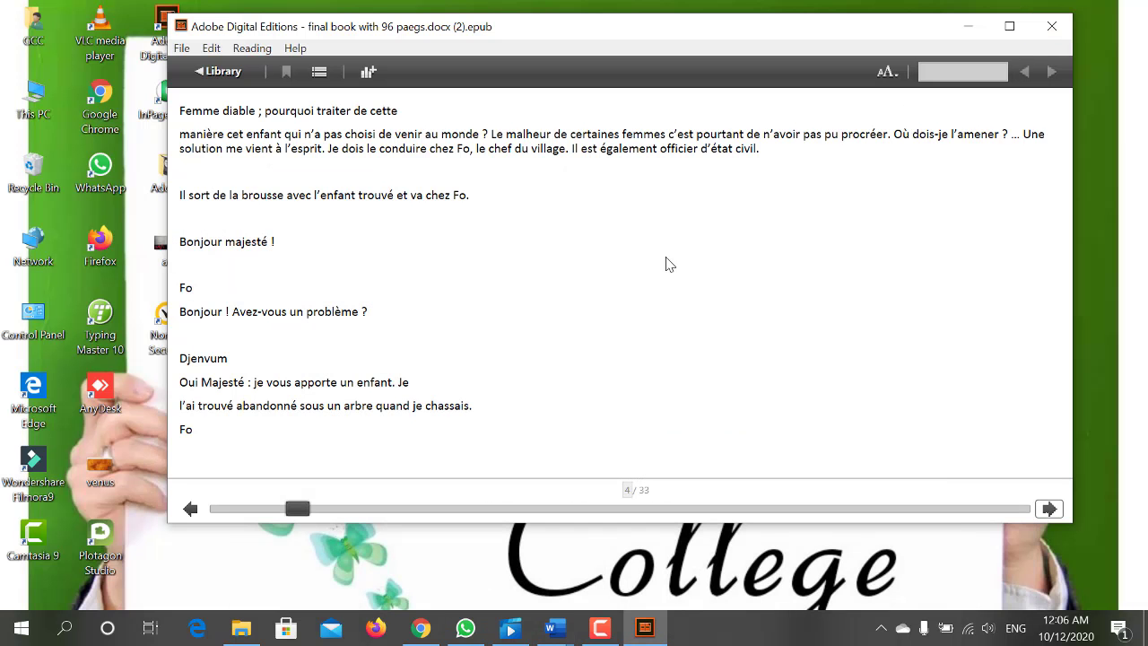
click(1051, 26)
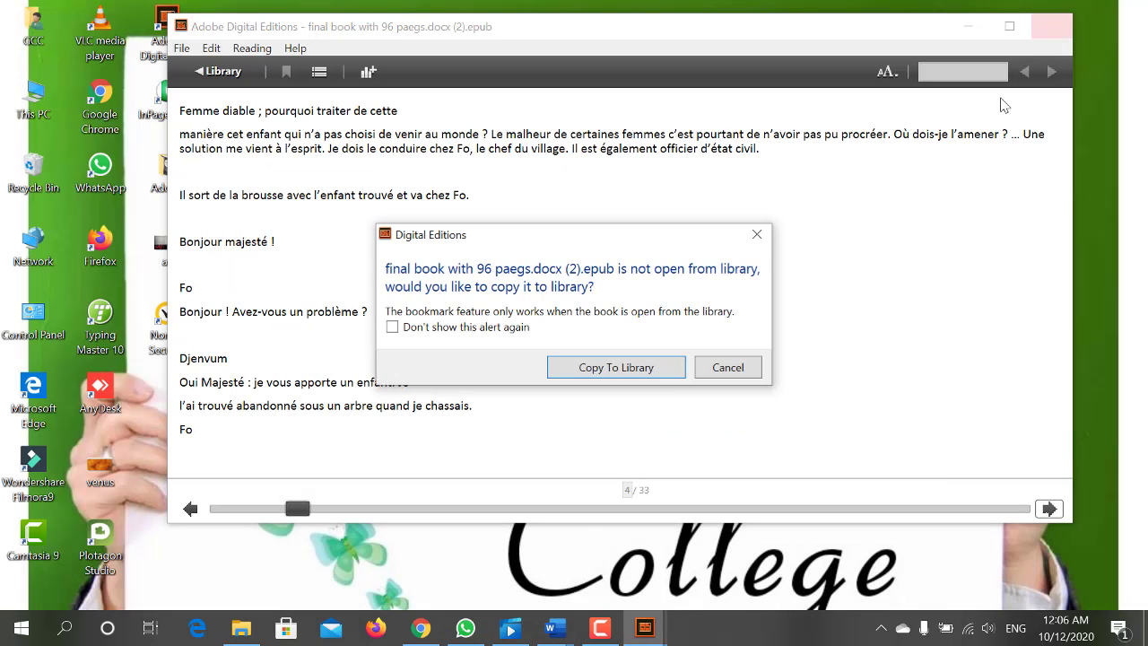
click(655, 375)
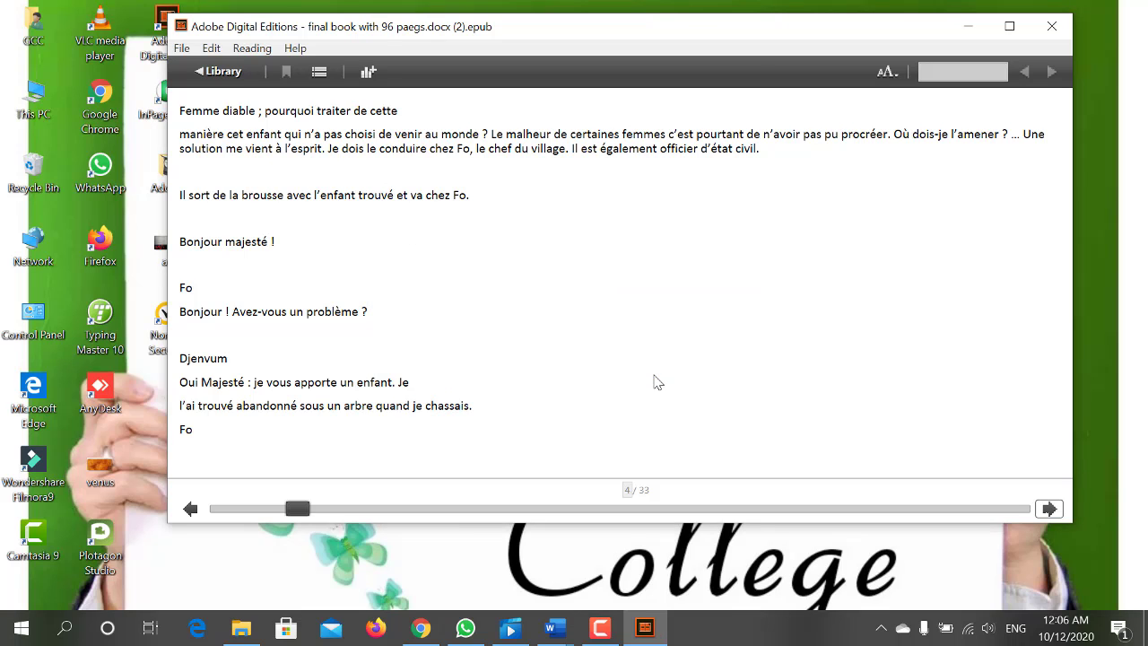
click(1053, 29)
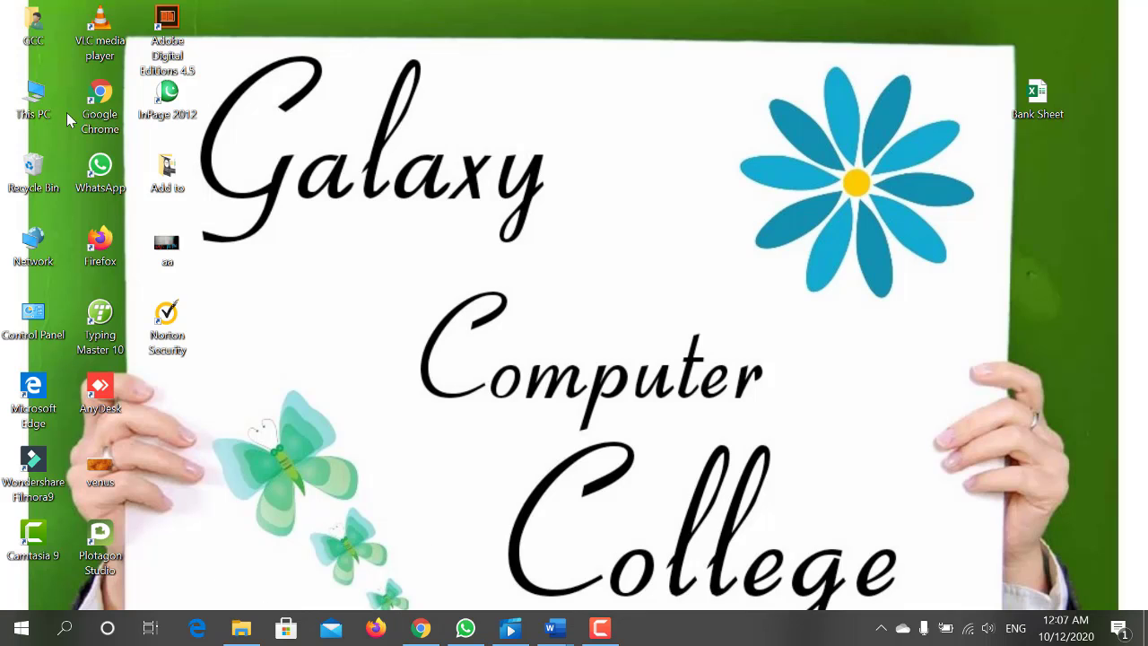
- Search WhatsApp for the contact who sent the play's DOCX and open their chat
click(256, 628)
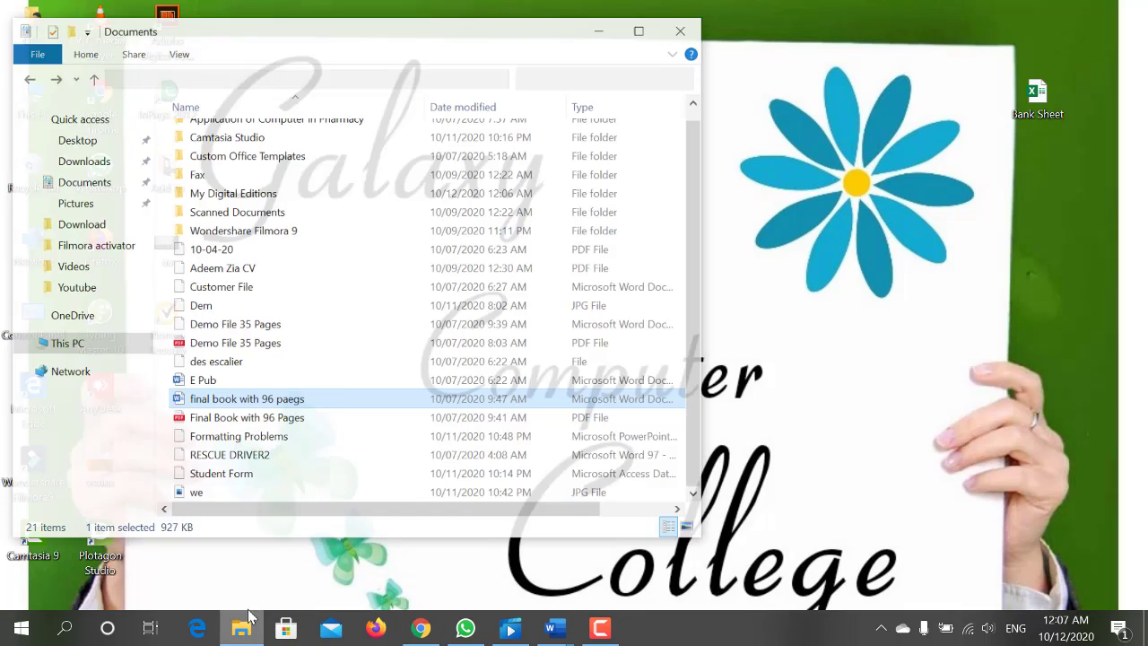
click(601, 16)
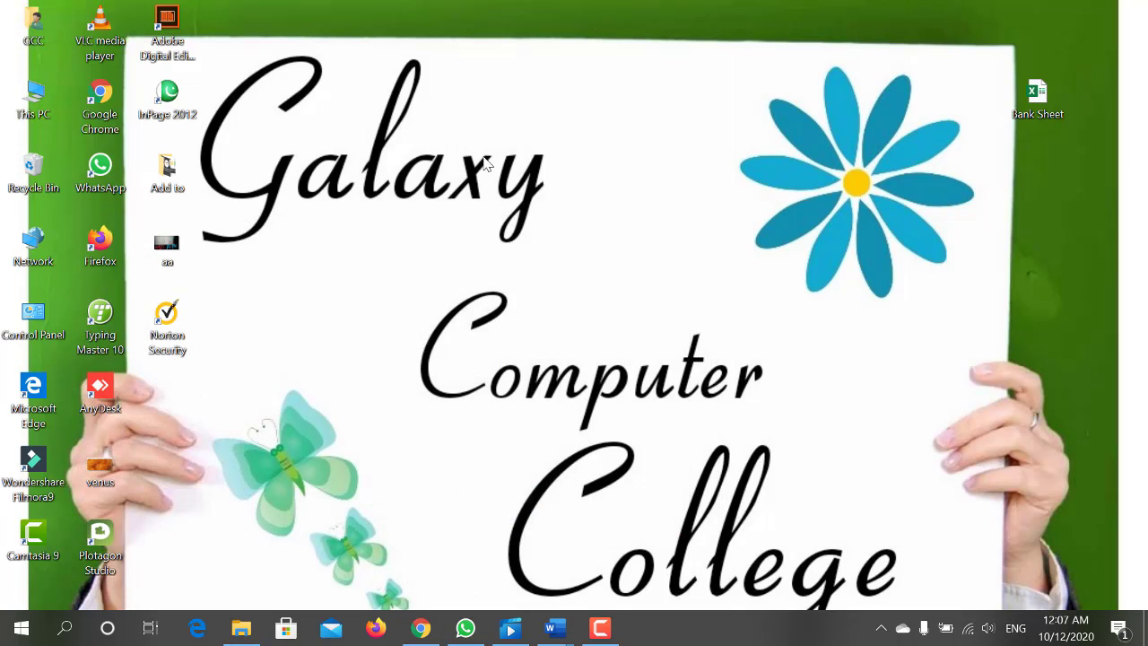
click(454, 634)
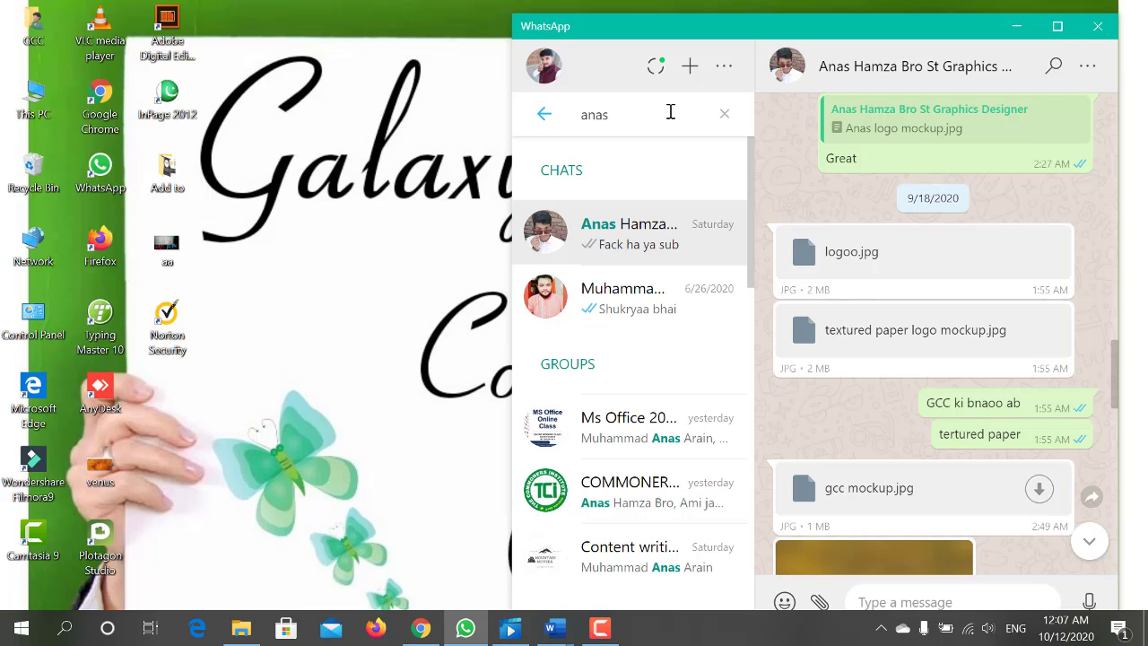
key(BackSpace)
key(BackSpace)
key(BackSpace)
key(BackSpace)
text(sajj)
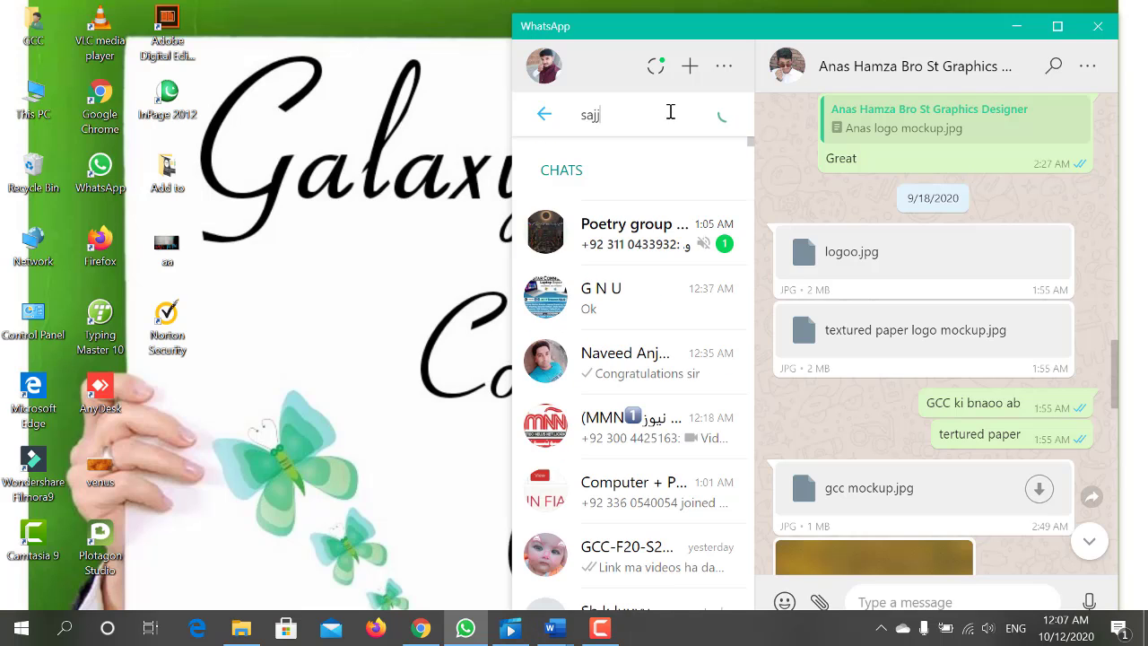
click(671, 230)
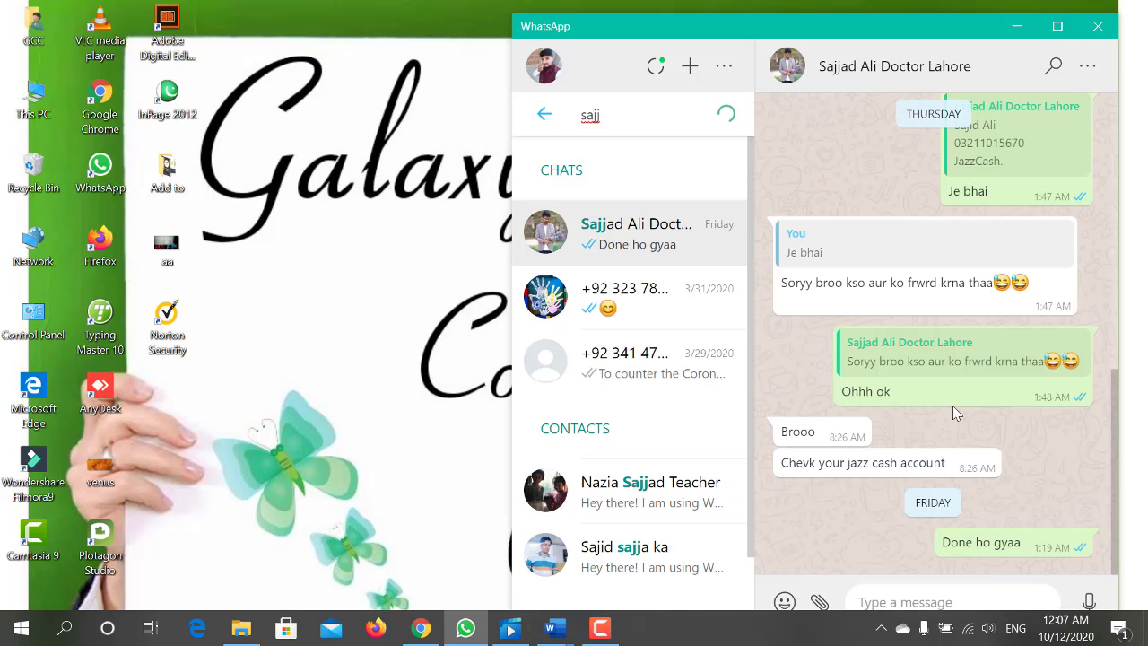
- Scroll back through the chat to the shared DOCX '10-04-20 Au dela des escaliers'
scroll(978, 412, up, 5)
scroll(977, 412, up, 5)
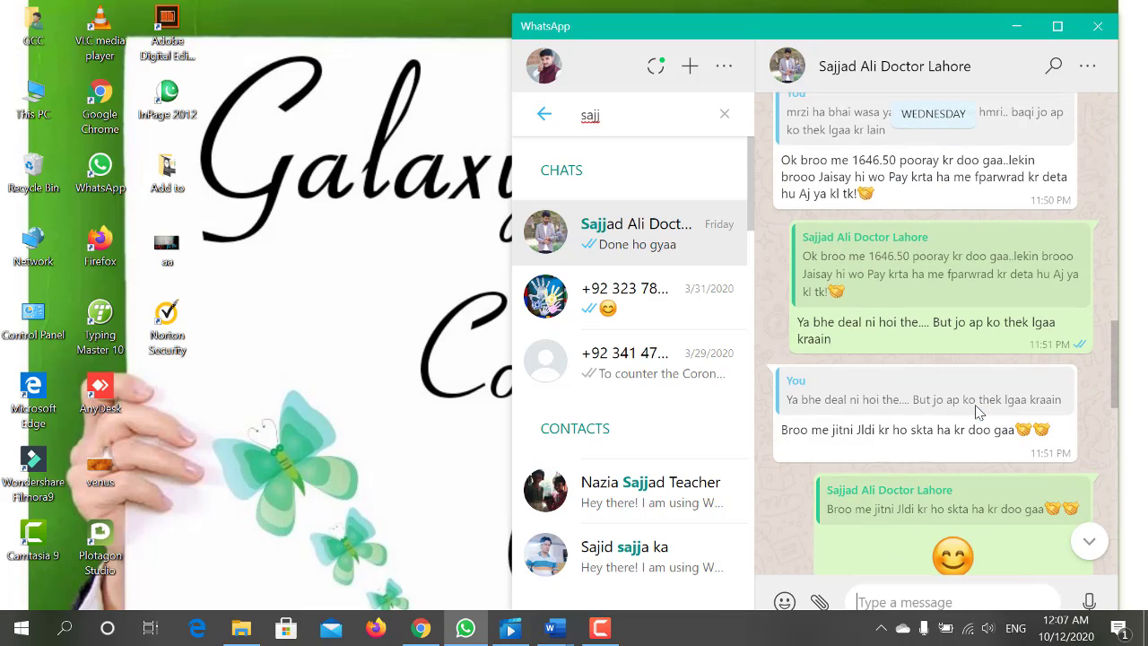
scroll(978, 413, up, 5)
scroll(978, 412, up, 5)
scroll(975, 405, up, 5)
scroll(975, 405, up, 5)
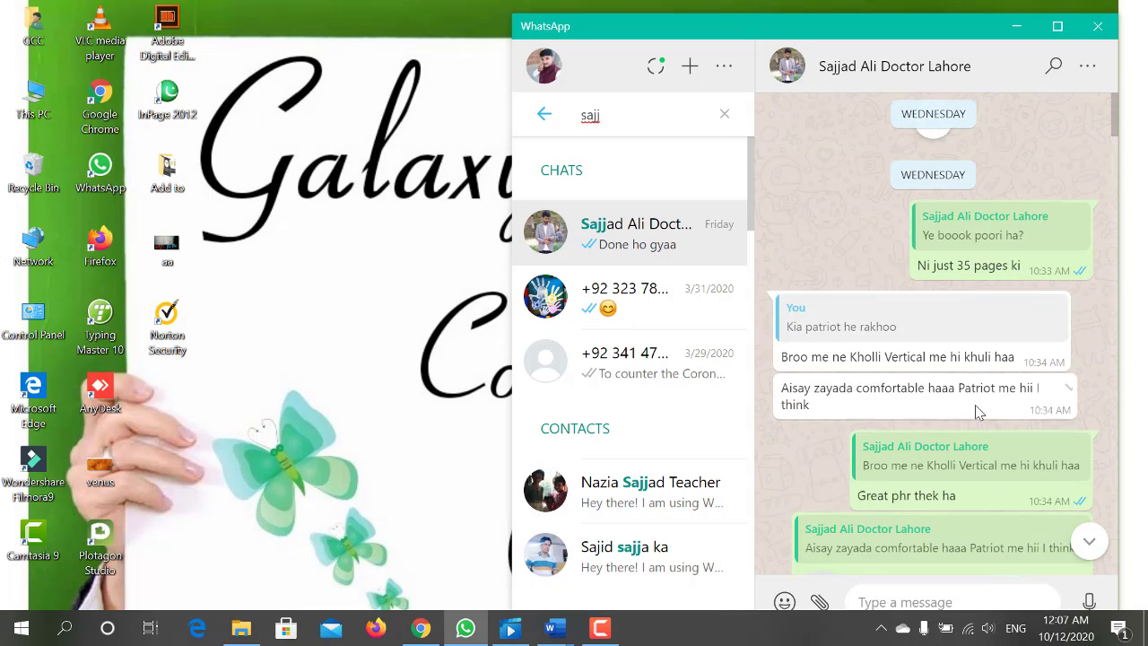
scroll(975, 404, up, 5)
scroll(975, 405, up, 3)
scroll(975, 405, down, 2)
scroll(975, 404, up, 2)
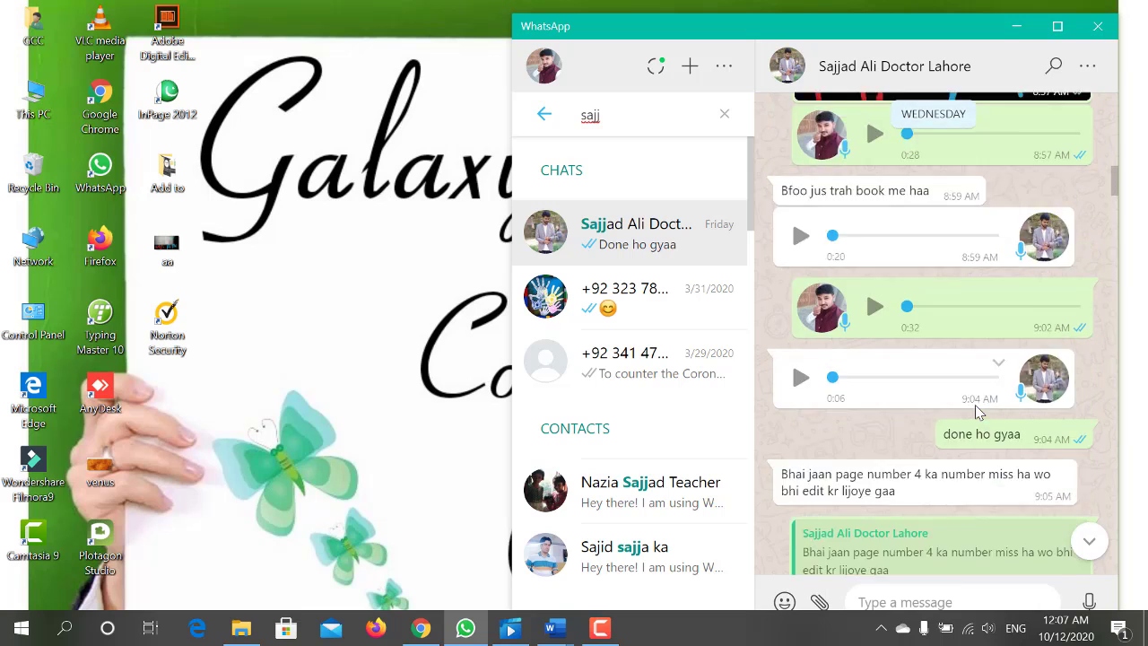
scroll(975, 405, down, 2)
scroll(975, 404, down, 1)
scroll(975, 405, up, 5)
scroll(975, 404, up, 3)
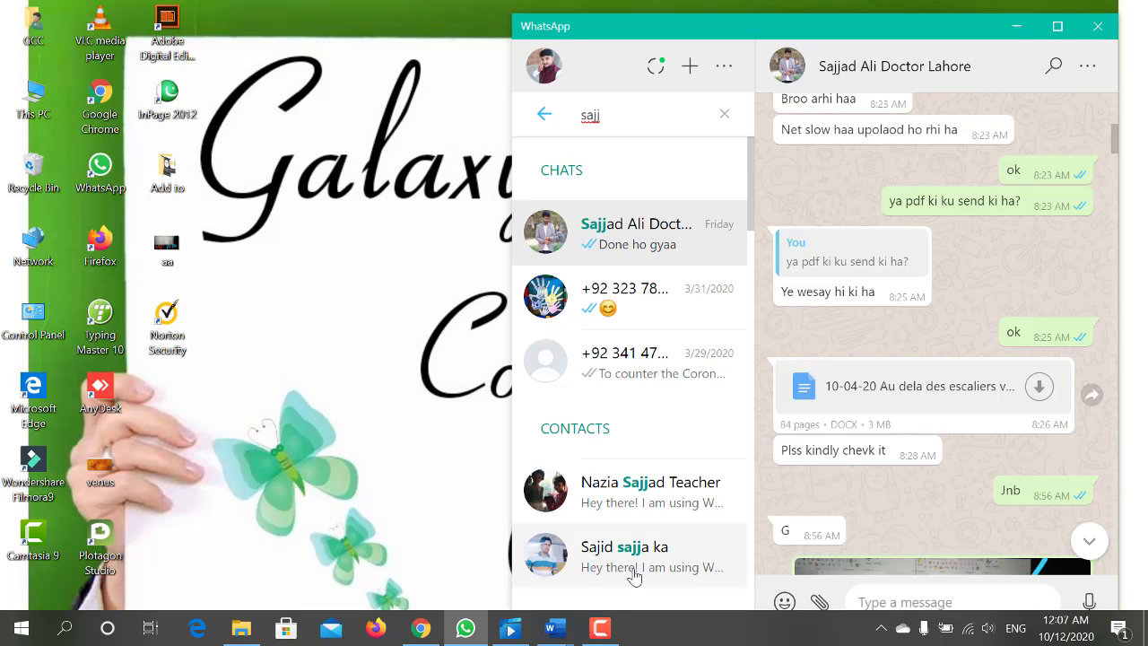
- Bring up the Customer File manuscript and turn off Show/Hide ¶ formatting marks
mouse_move(565, 634)
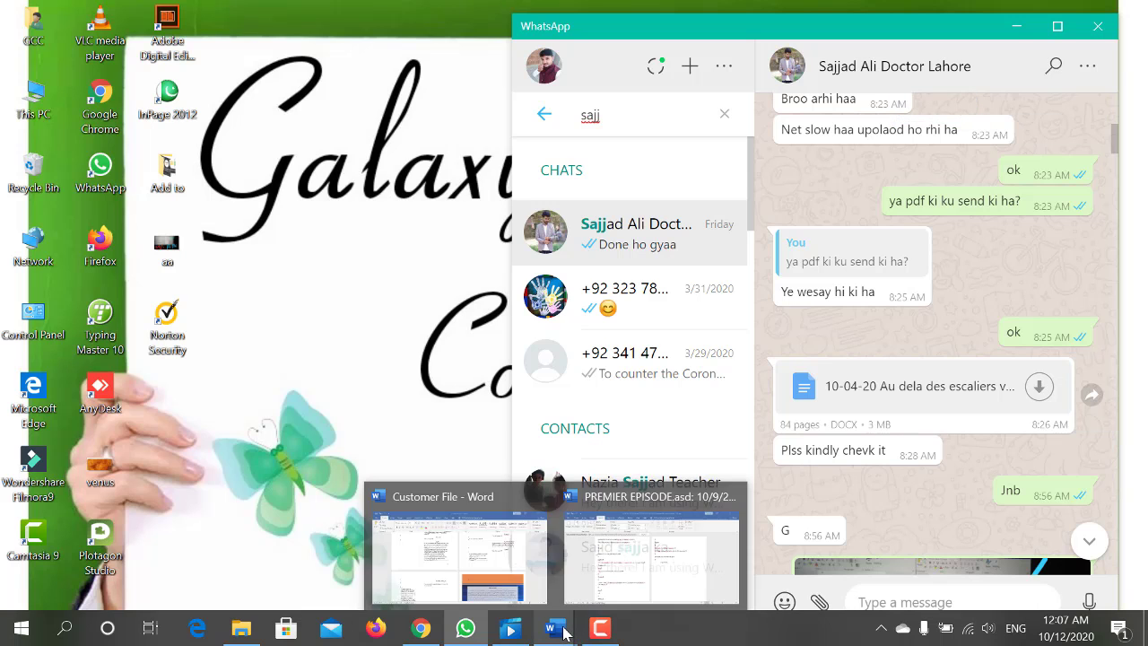
click(504, 572)
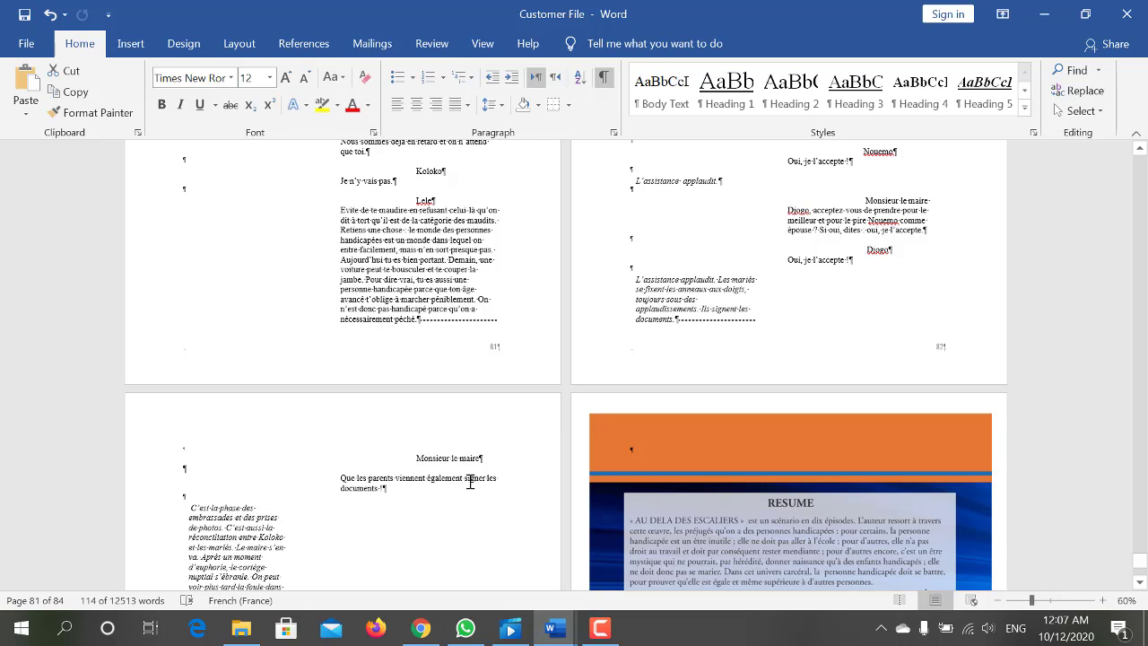
scroll(470, 482, up, 3)
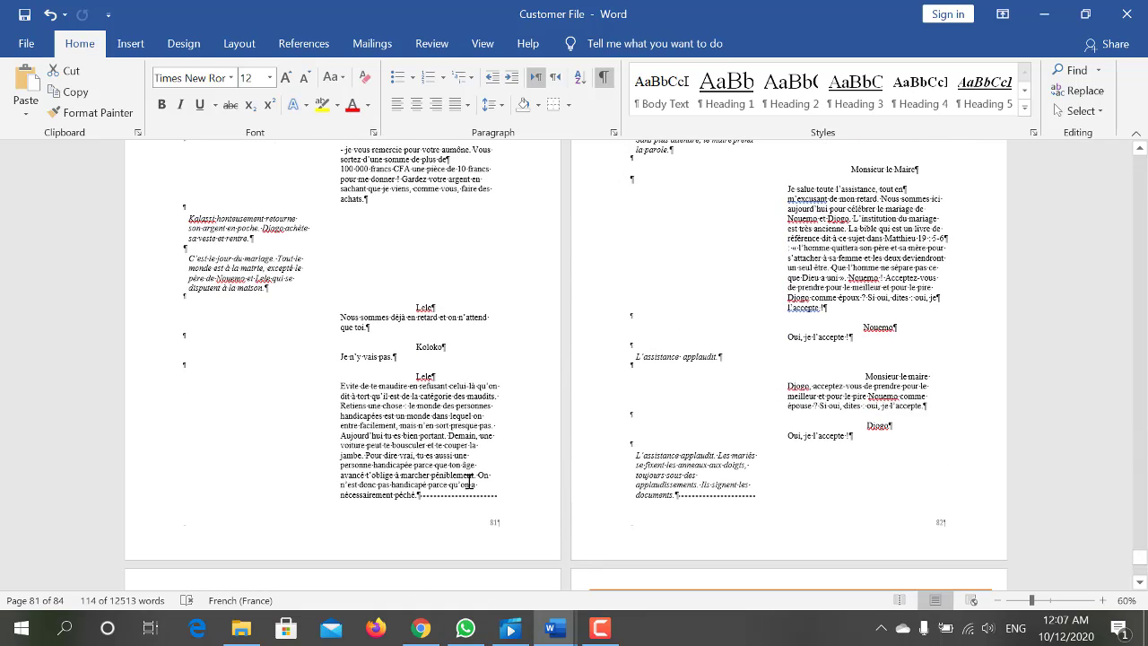
scroll(470, 482, up, 1)
scroll(469, 482, up, 1)
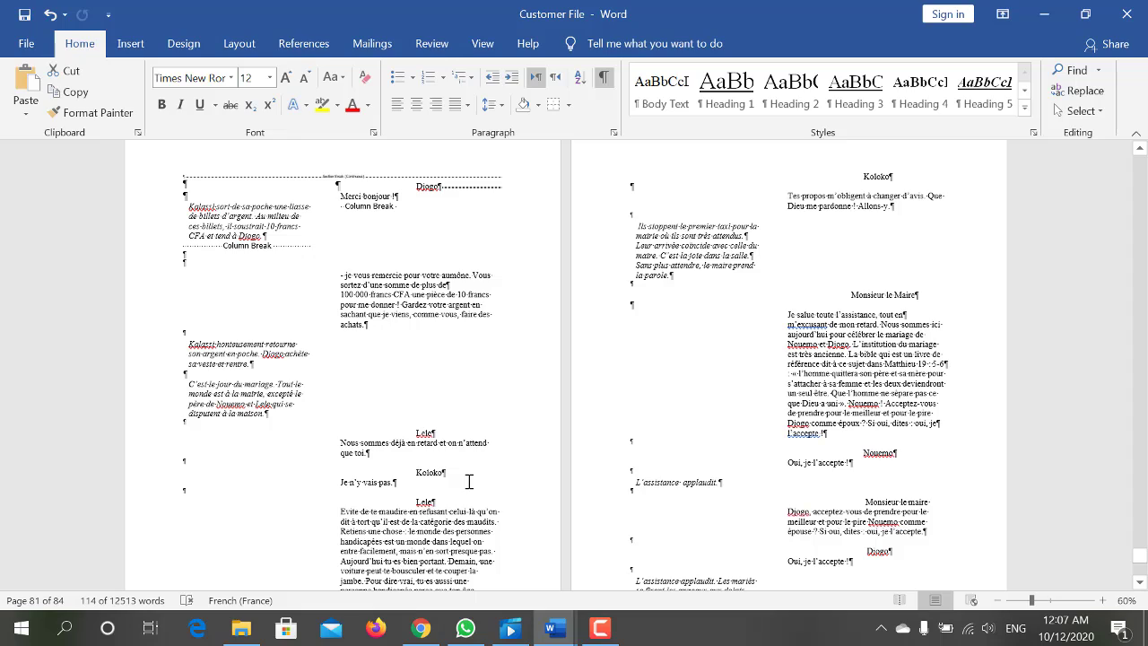
scroll(469, 482, up, 3)
scroll(468, 482, up, 3)
scroll(469, 482, up, 3)
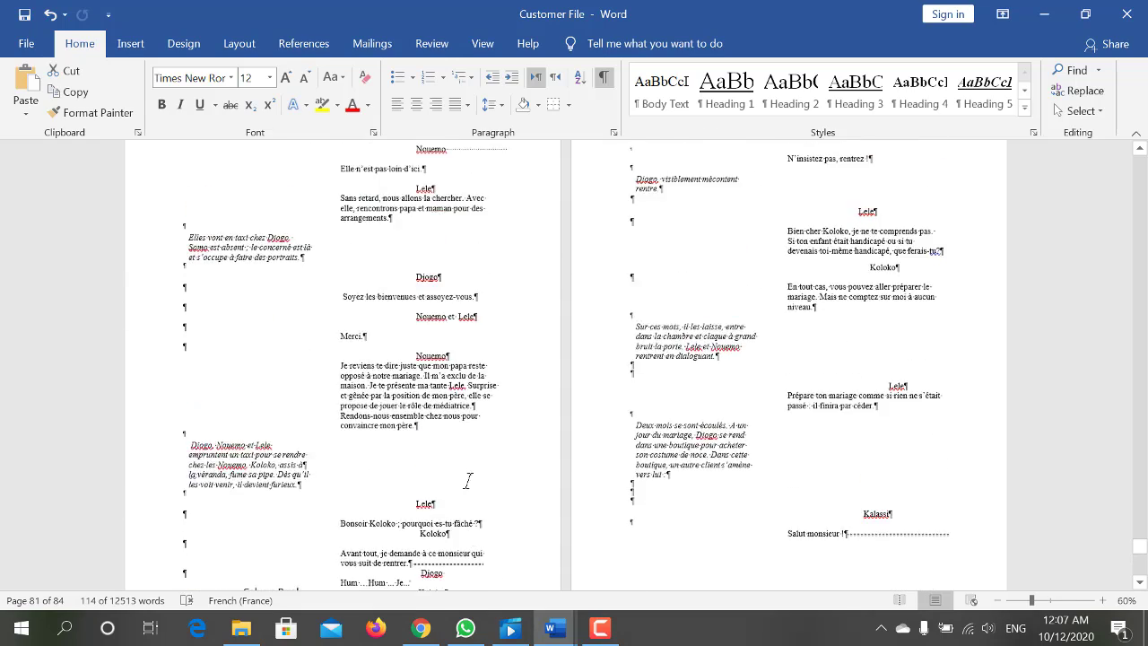
scroll(468, 482, up, 2)
scroll(468, 482, up, 3)
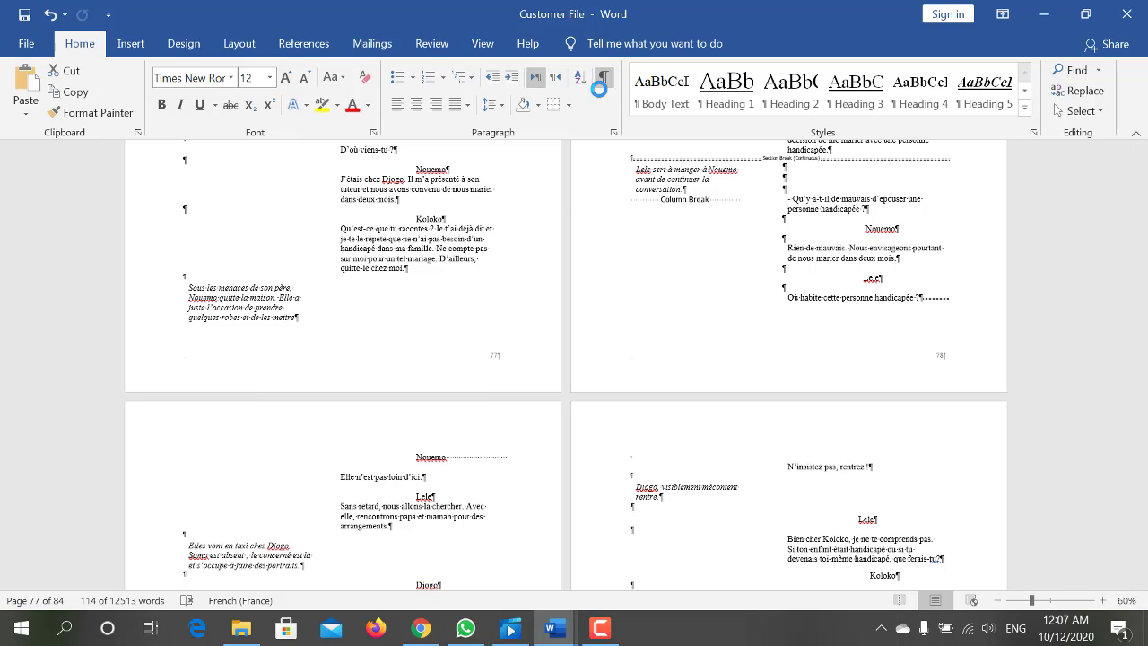
click(603, 77)
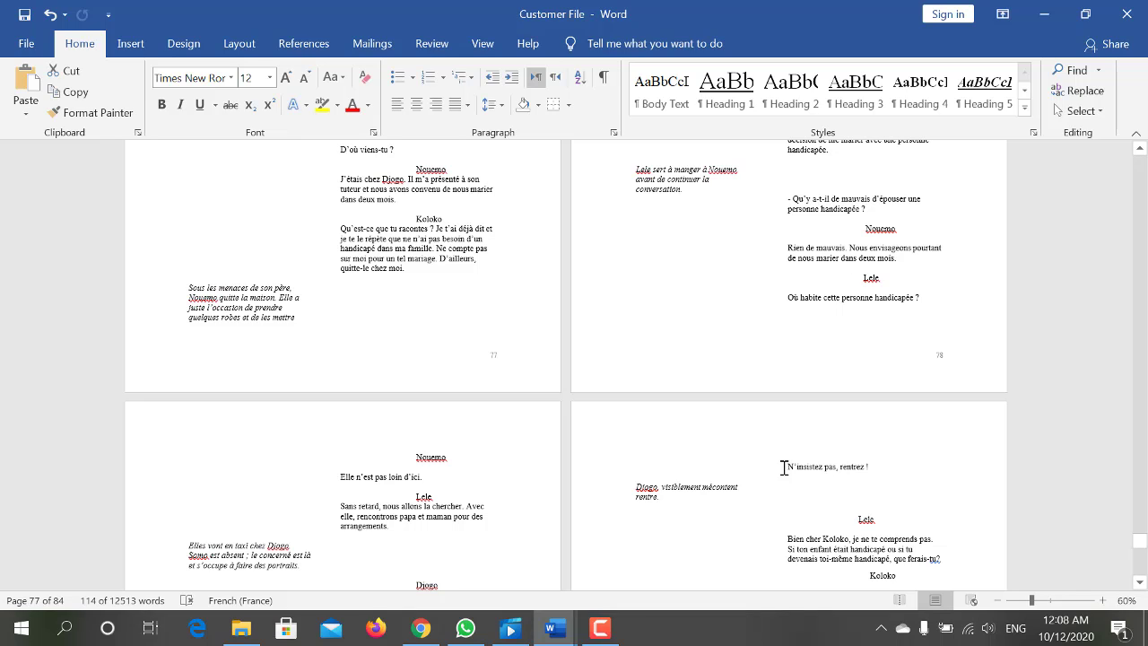
- Review the manuscript's later pages 71–82, ending on the Djiogo and Nouemo scenes
scroll(783, 468, up, 2)
scroll(783, 467, up, 2)
scroll(783, 468, up, 2)
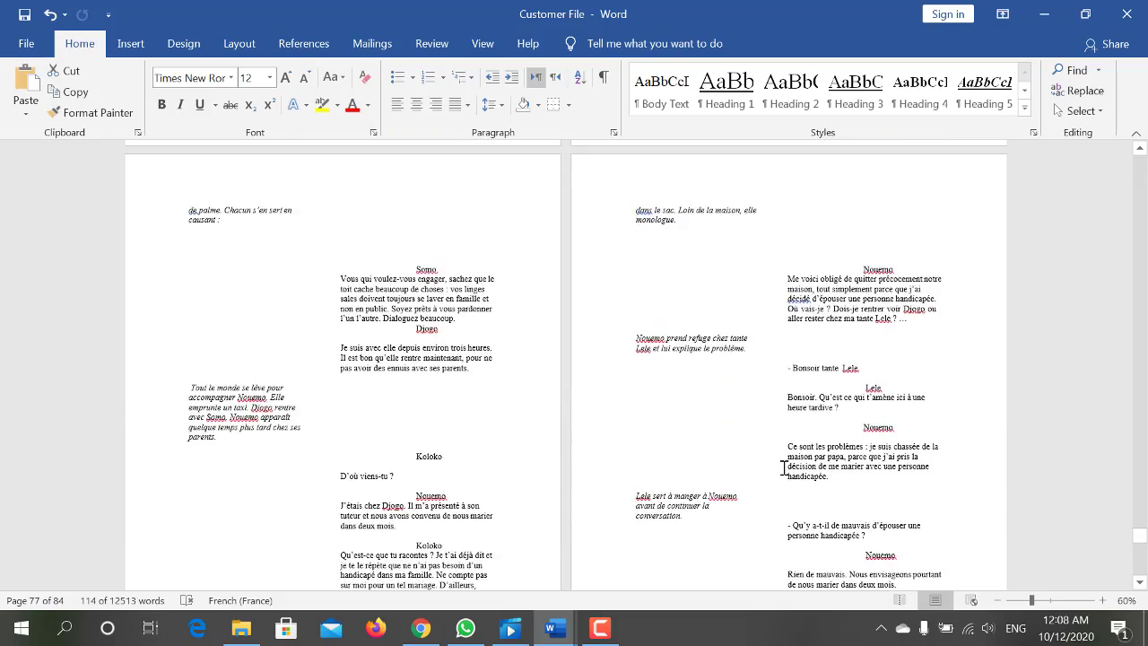
scroll(784, 466, up, 2)
scroll(783, 467, up, 2)
scroll(783, 468, up, 2)
scroll(783, 467, up, 2)
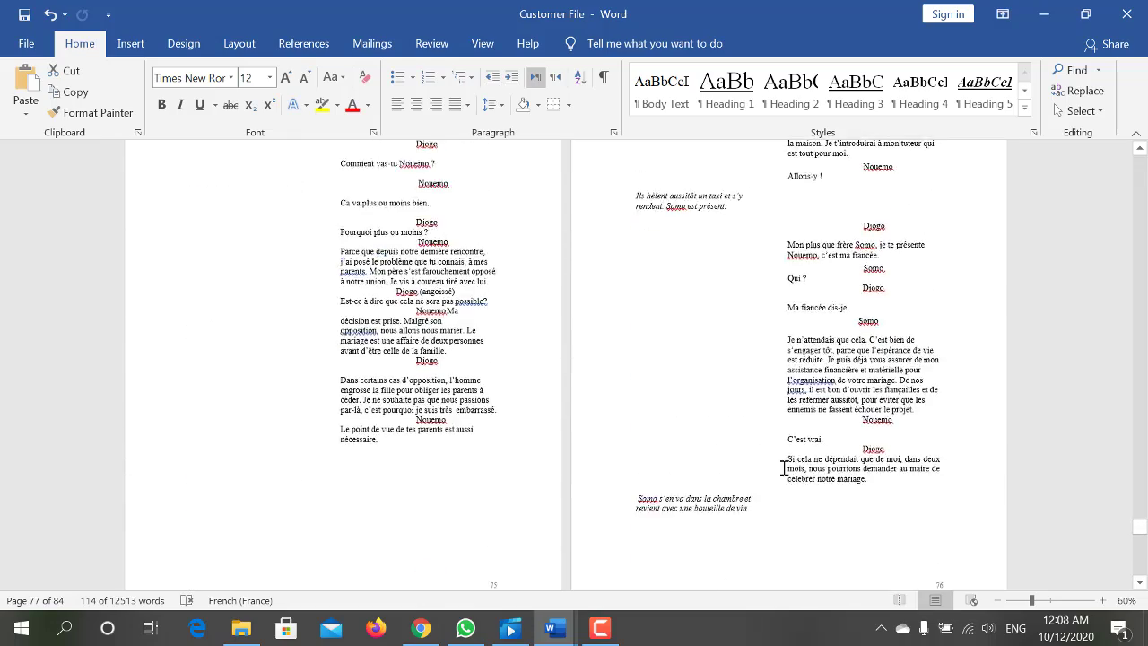
scroll(783, 468, up, 2)
scroll(783, 467, up, 2)
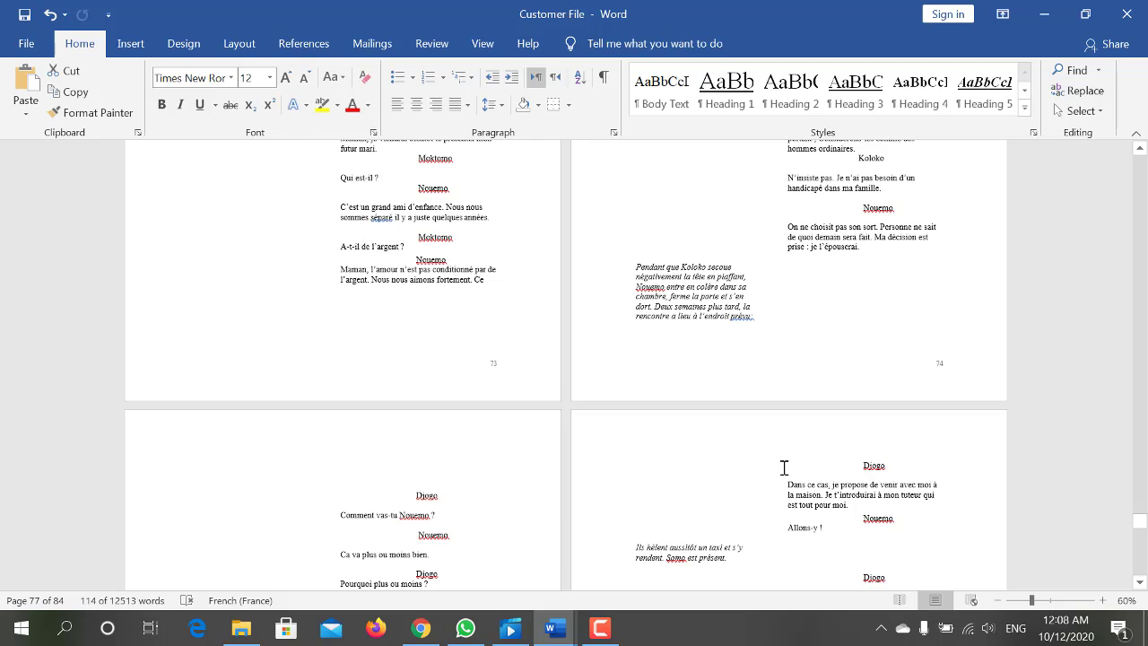
scroll(783, 468, up, 2)
scroll(785, 471, up, 1)
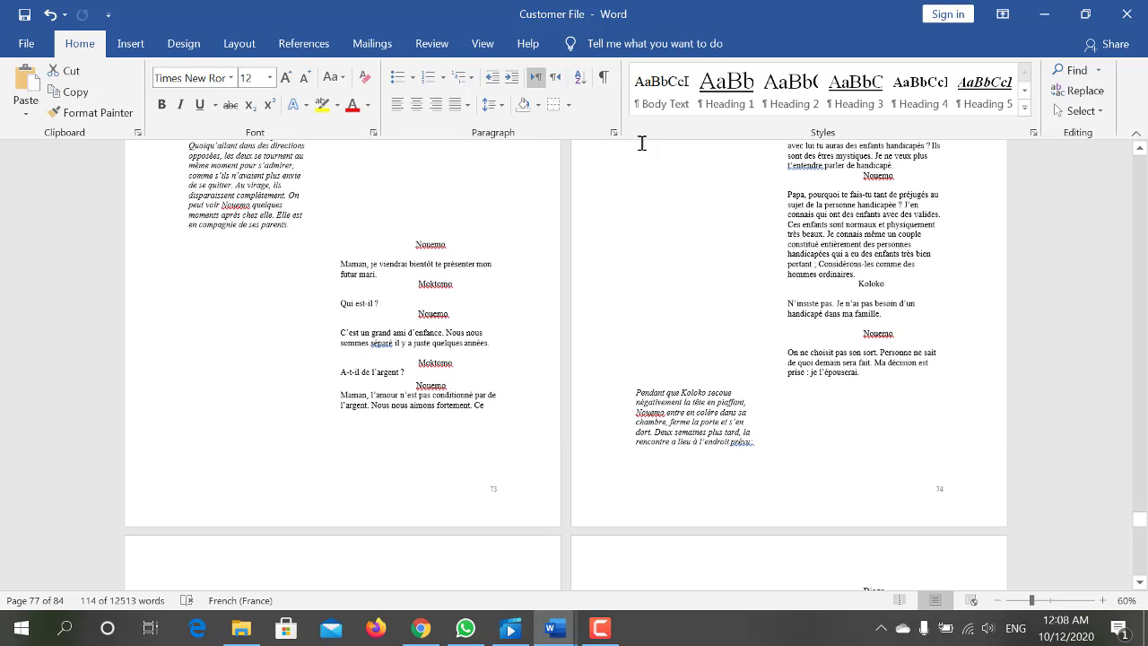
scroll(769, 377, up, 1)
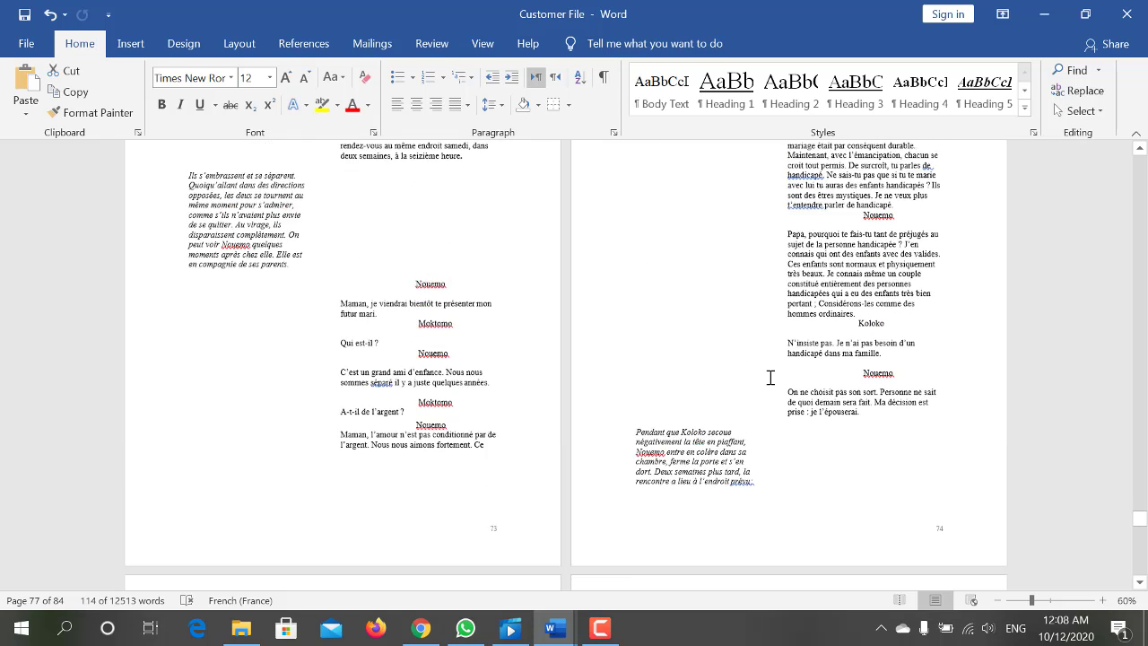
scroll(769, 376, up, 3)
scroll(767, 381, up, 3)
scroll(764, 386, up, 3)
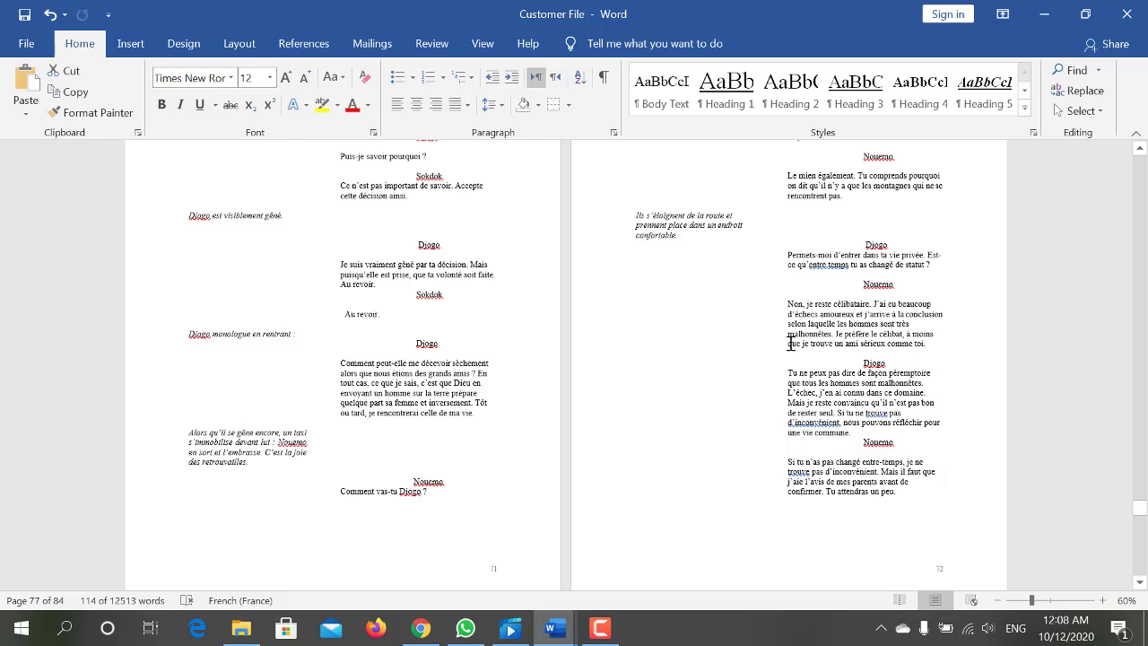
- Minimize Customer File and WhatsApp, then restore the PREMIER EPISODE Word window in a smaller size
click(1044, 14)
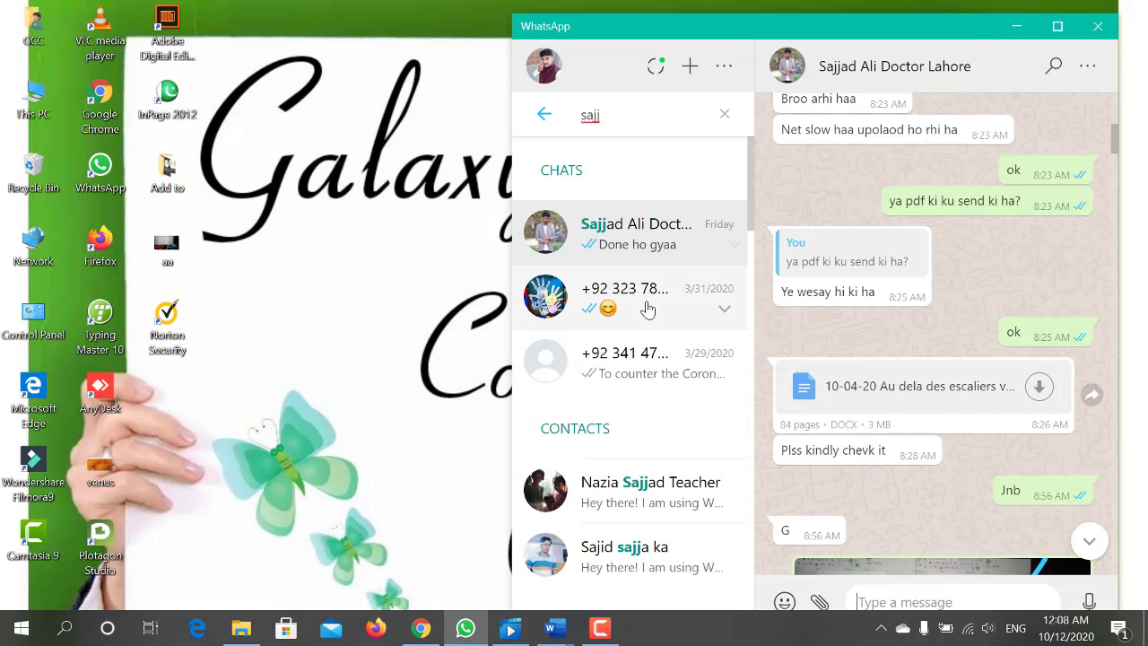
click(1017, 26)
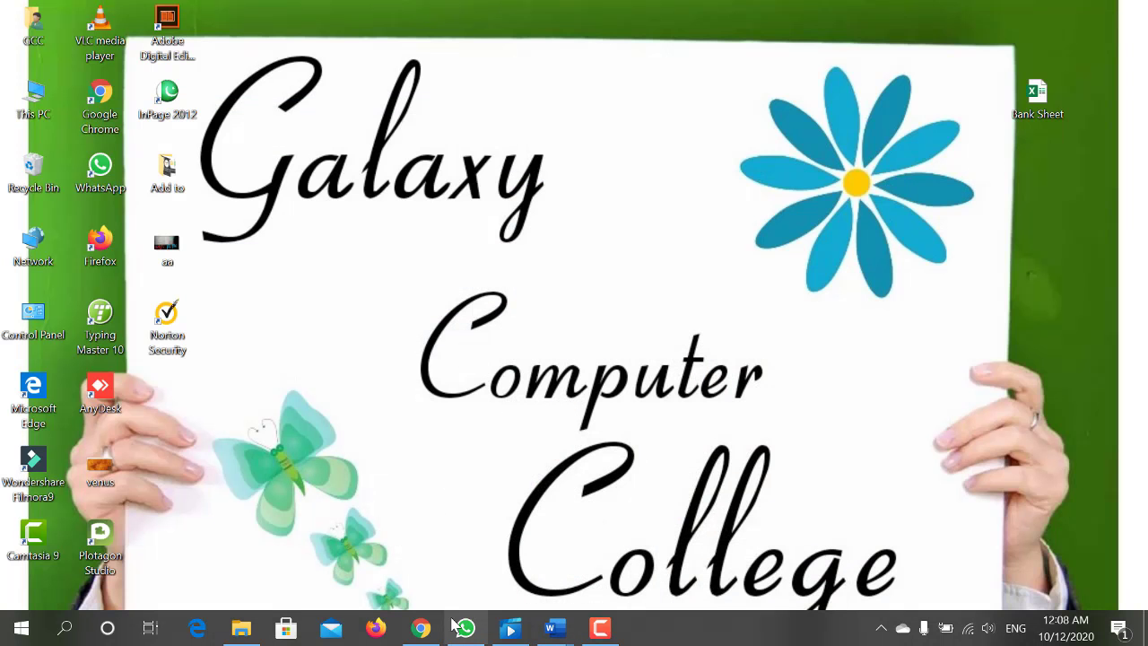
mouse_move(553, 628)
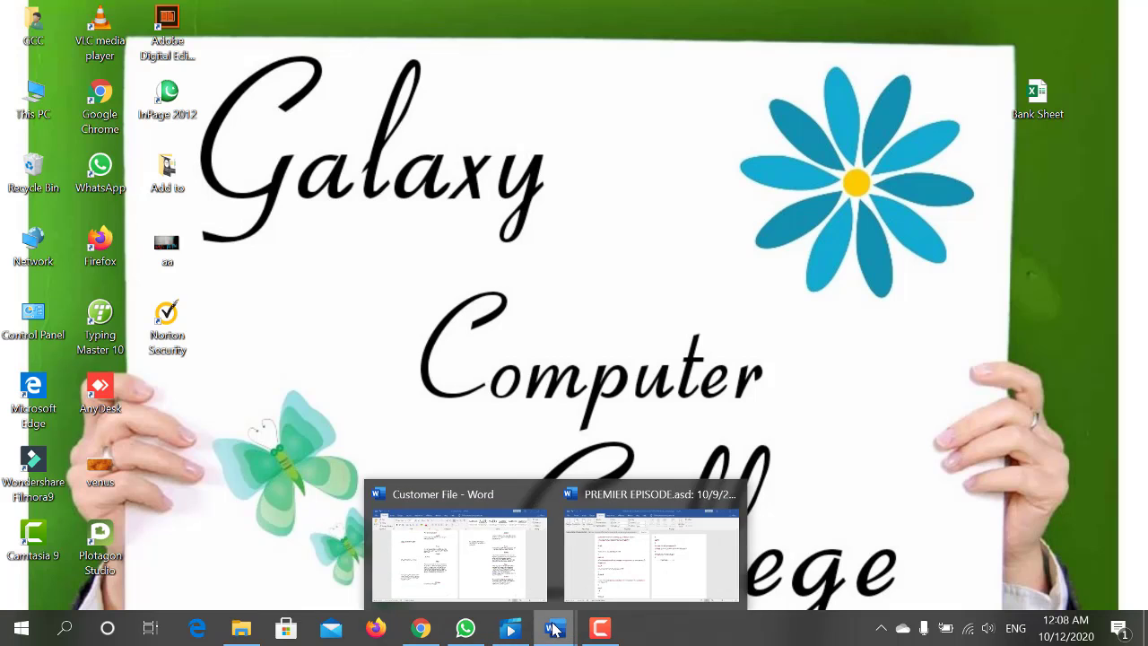
click(630, 572)
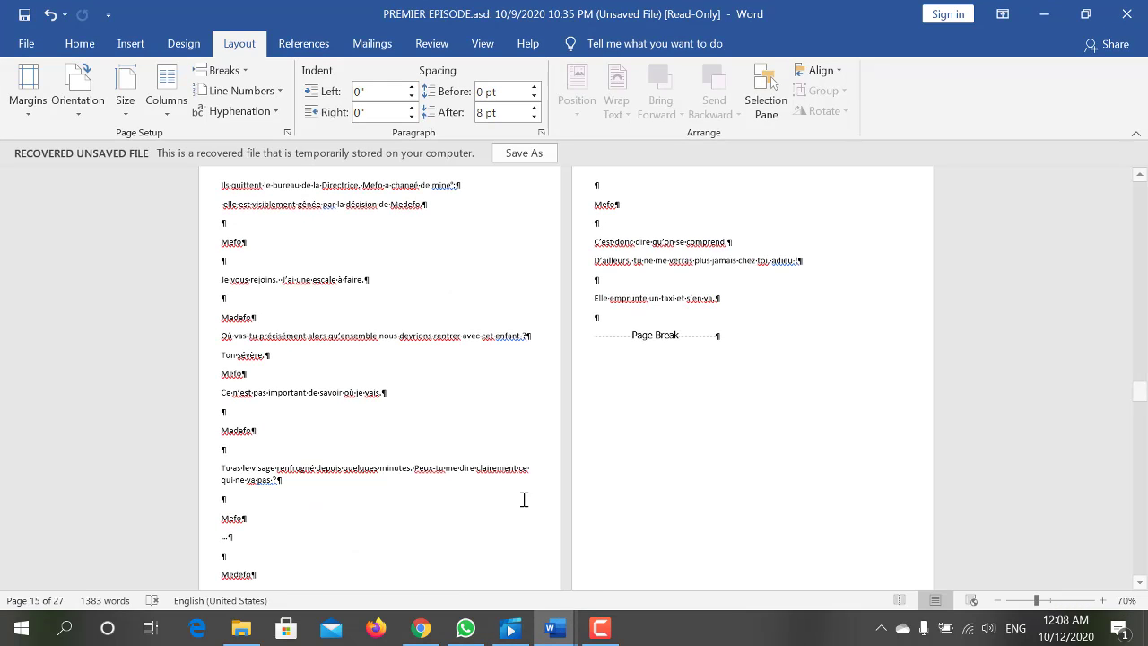
click(26, 44)
drag(364, 7, 691, 43)
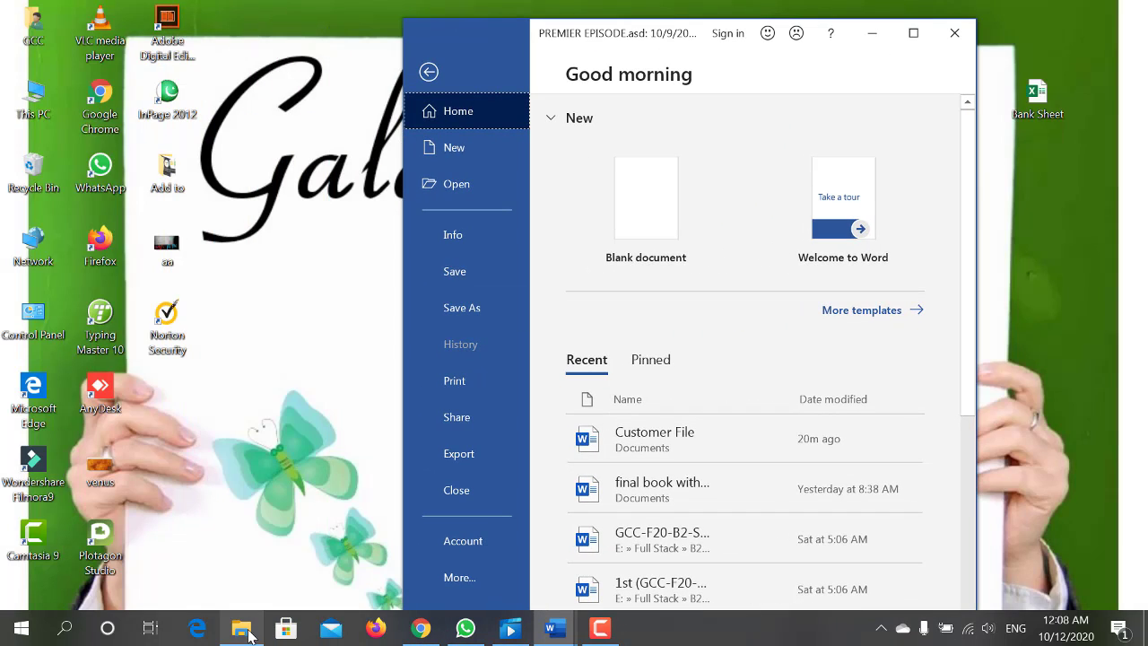
- Drag the Final Book with 96 Pages PDF from Documents onto Word to open it
click(241, 628)
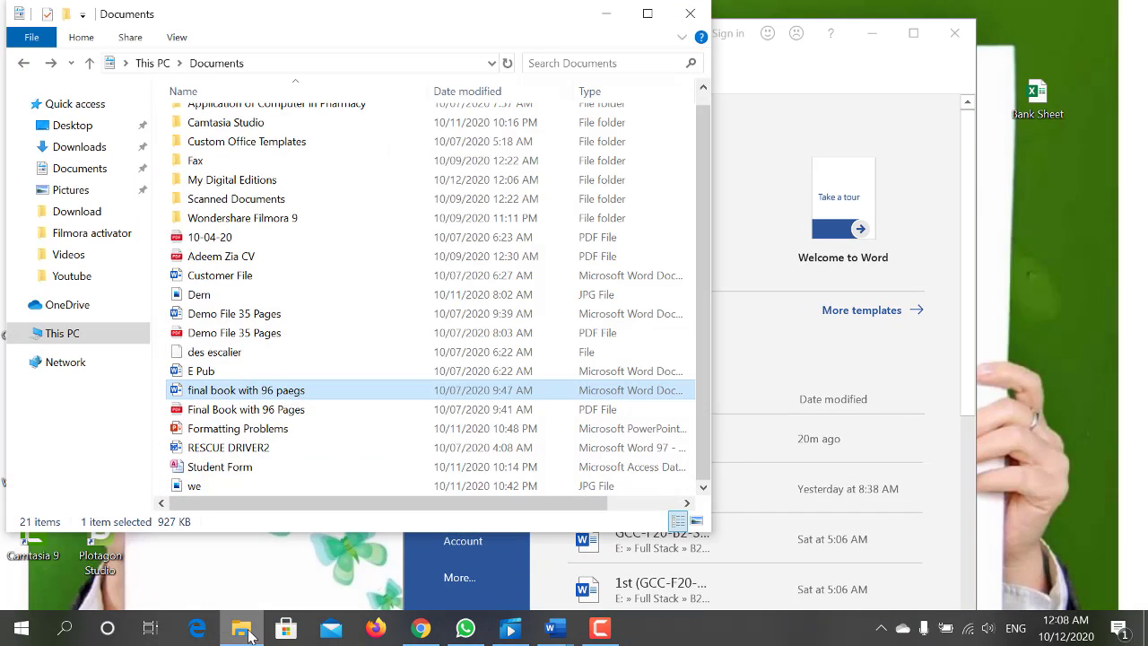
click(227, 413)
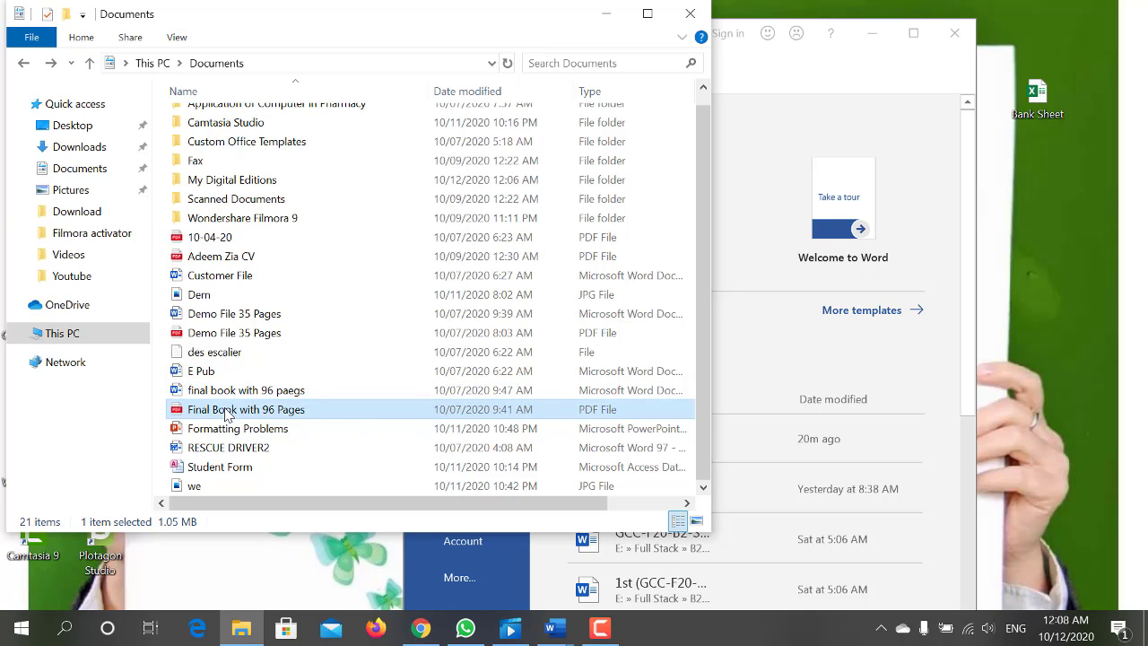
drag(227, 413, 783, 377)
- Minimize File Explorer, maximize the Final Book document, and scroll down through its pages
click(606, 13)
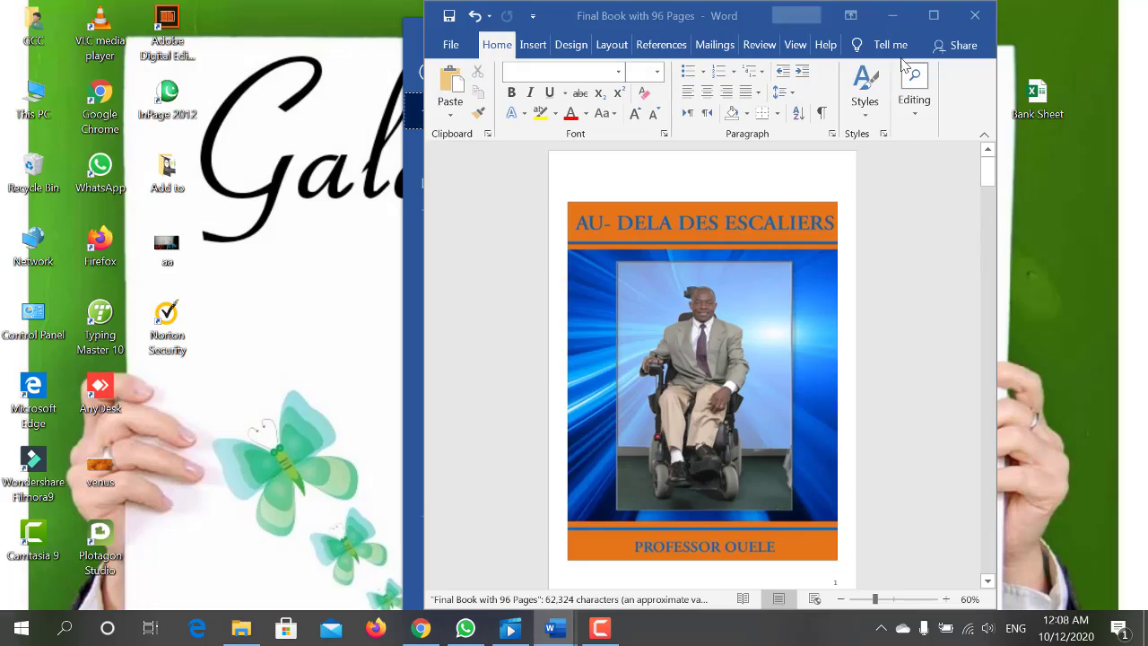
click(934, 16)
scroll(690, 288, down, 3)
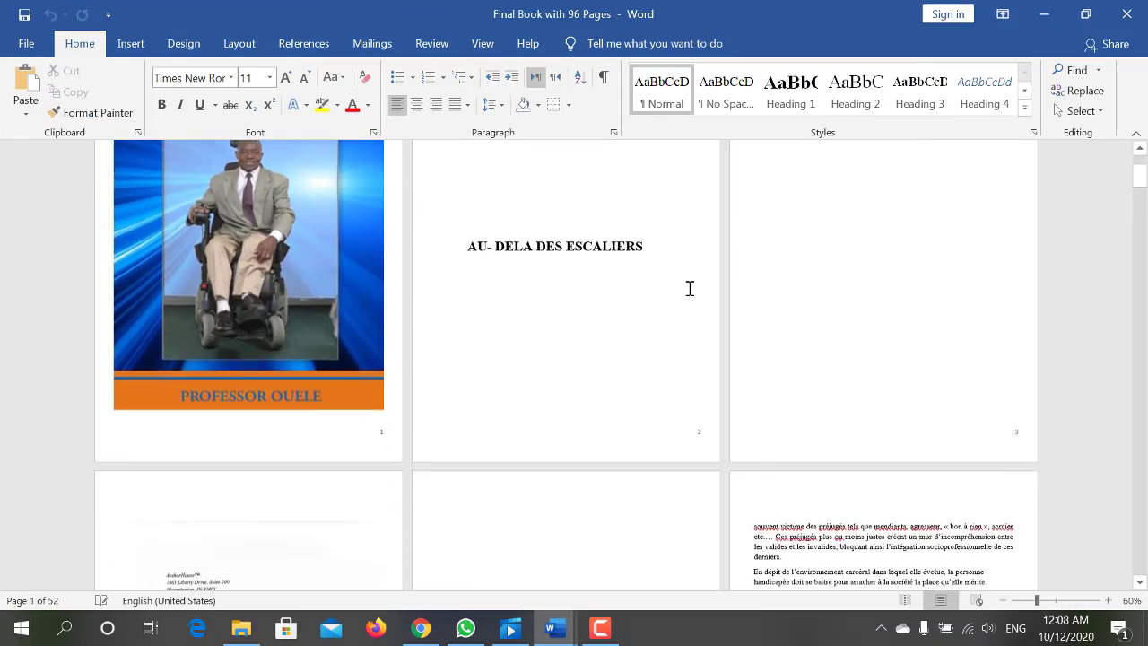
scroll(690, 288, down, 3)
scroll(690, 288, down, 3)
scroll(690, 288, down, 3)
scroll(690, 288, down, 3)
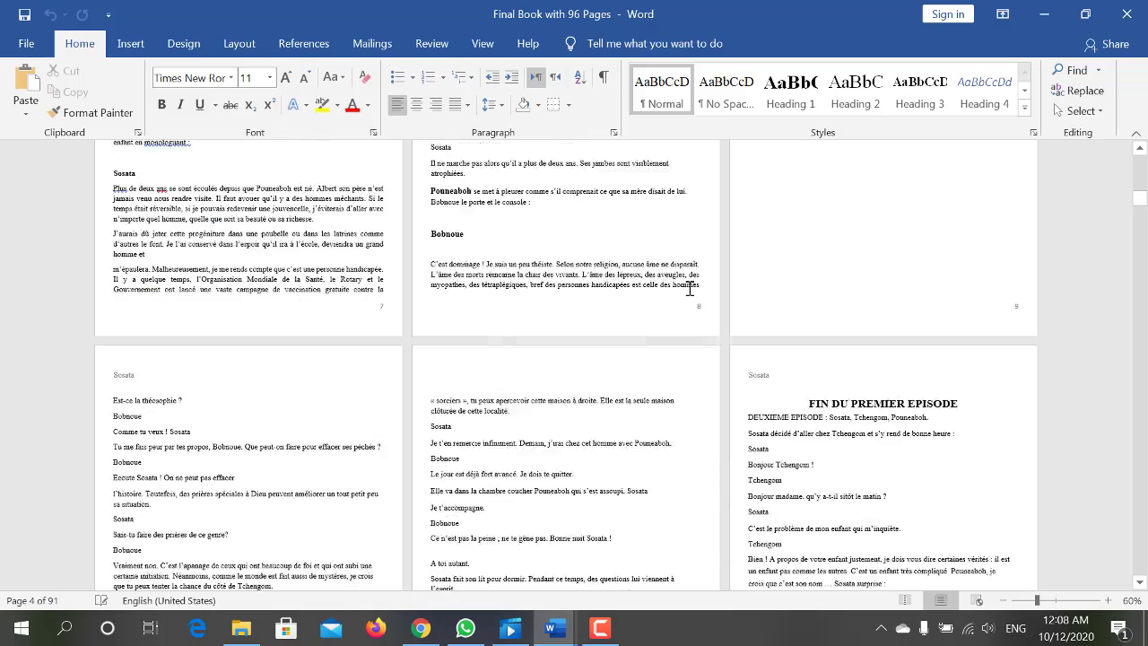
scroll(690, 288, down, 3)
scroll(690, 288, down, 3)
scroll(690, 288, down, 3)
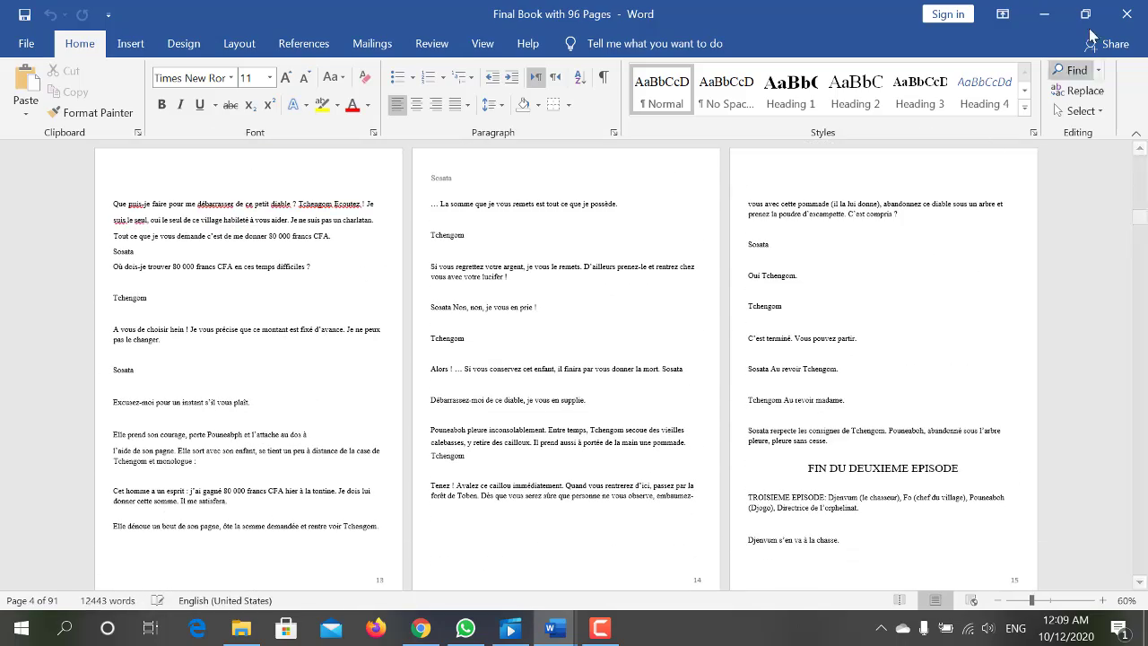
- Put away Final Book, return to PREMIER EPISODE, and minimize that window too
click(1044, 15)
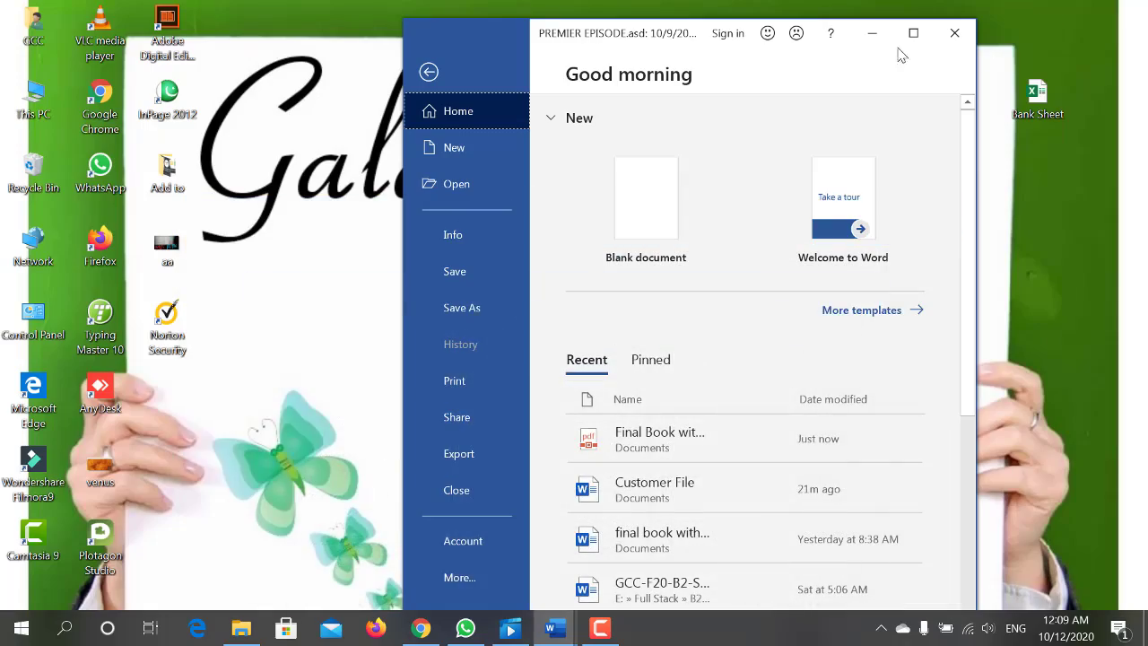
click(427, 73)
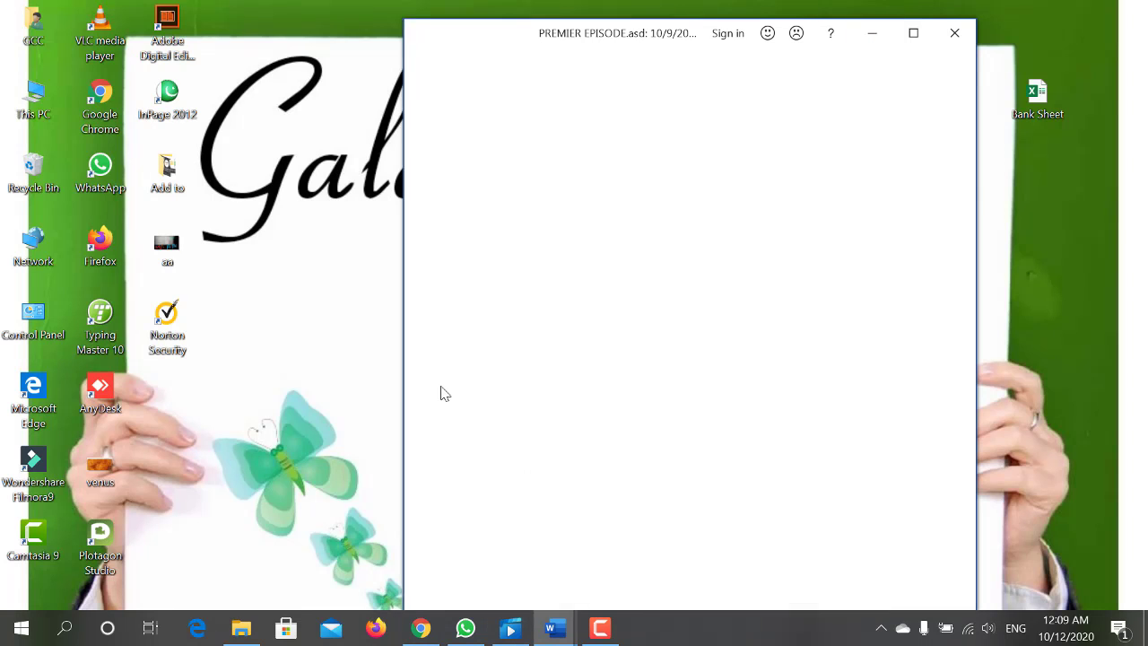
mouse_move(552, 622)
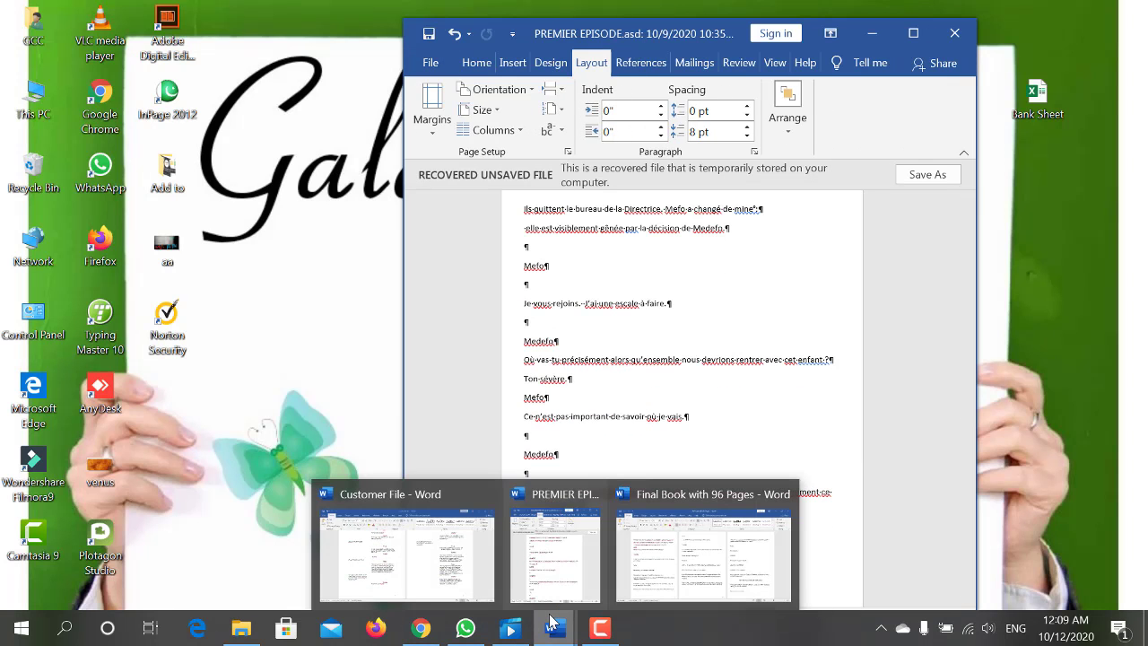
mouse_move(706, 550)
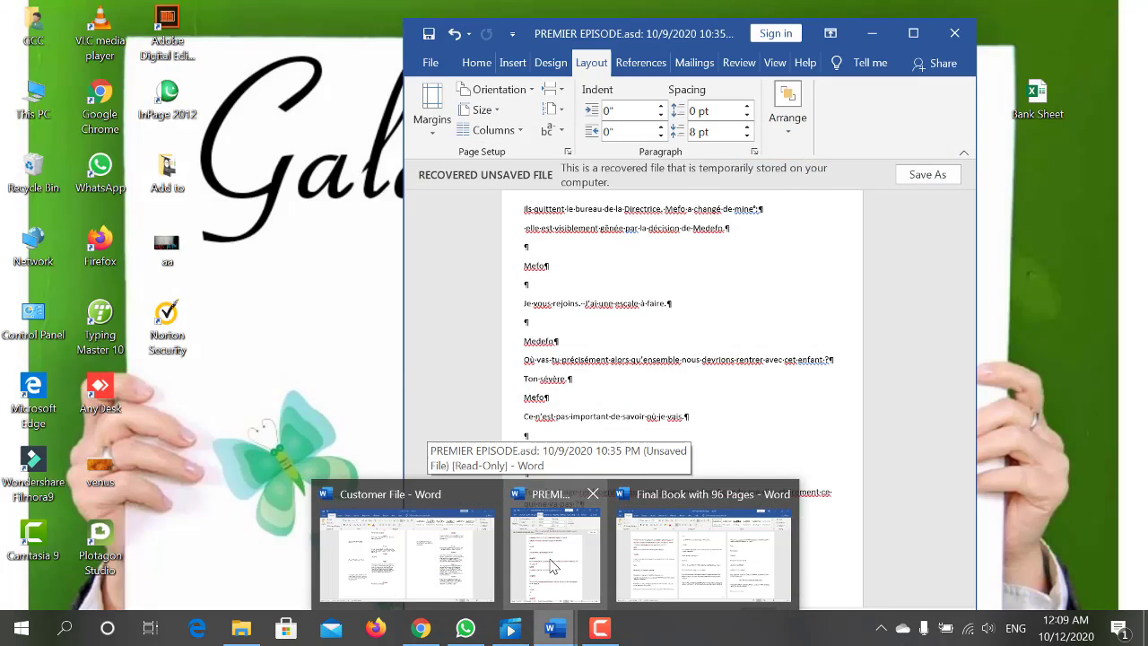
mouse_move(438, 565)
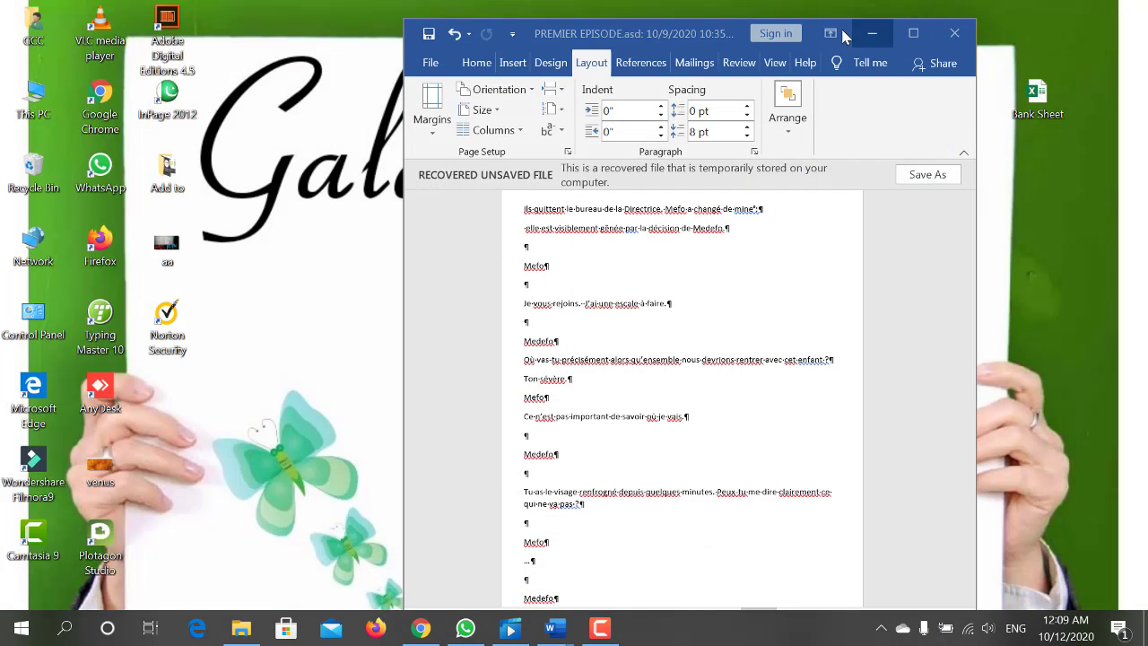
click(870, 34)
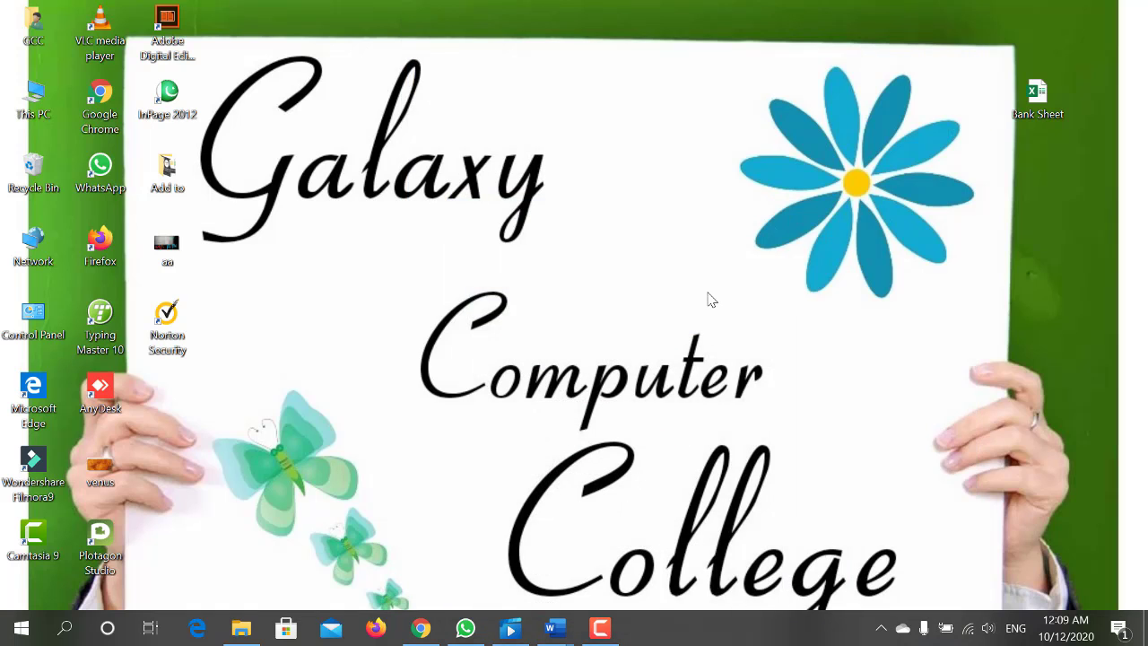
- In a new Chrome tab, search 'zamzar pdf to docx' and open the 'PDF to DOCX - Zamzar' result
click(465, 628)
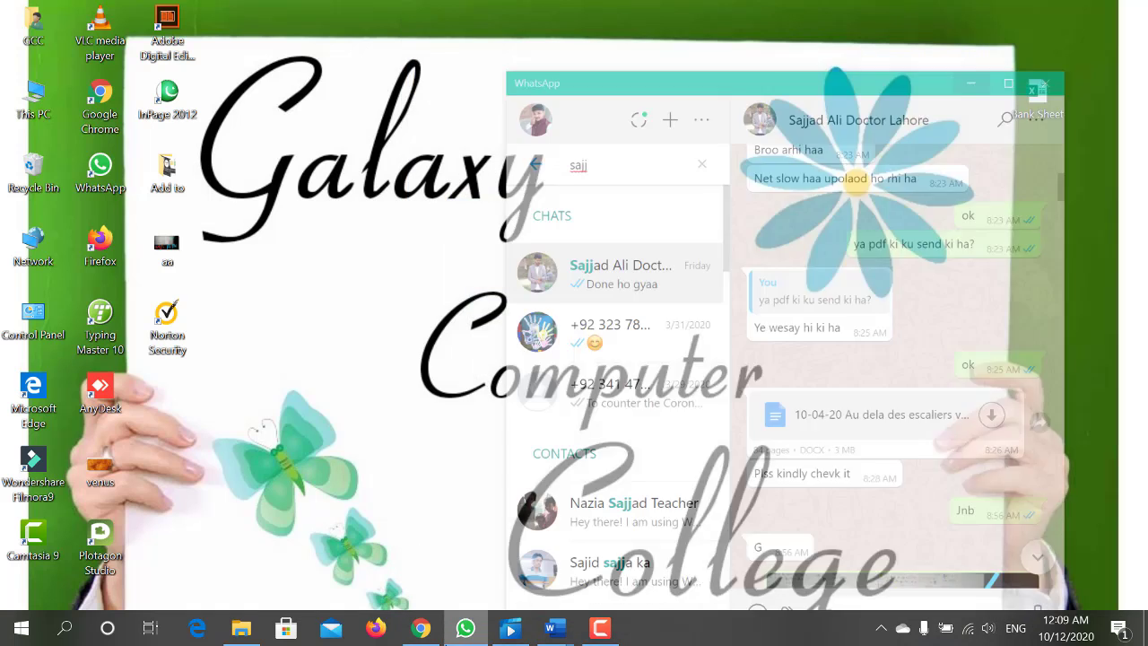
click(421, 628)
click(671, 14)
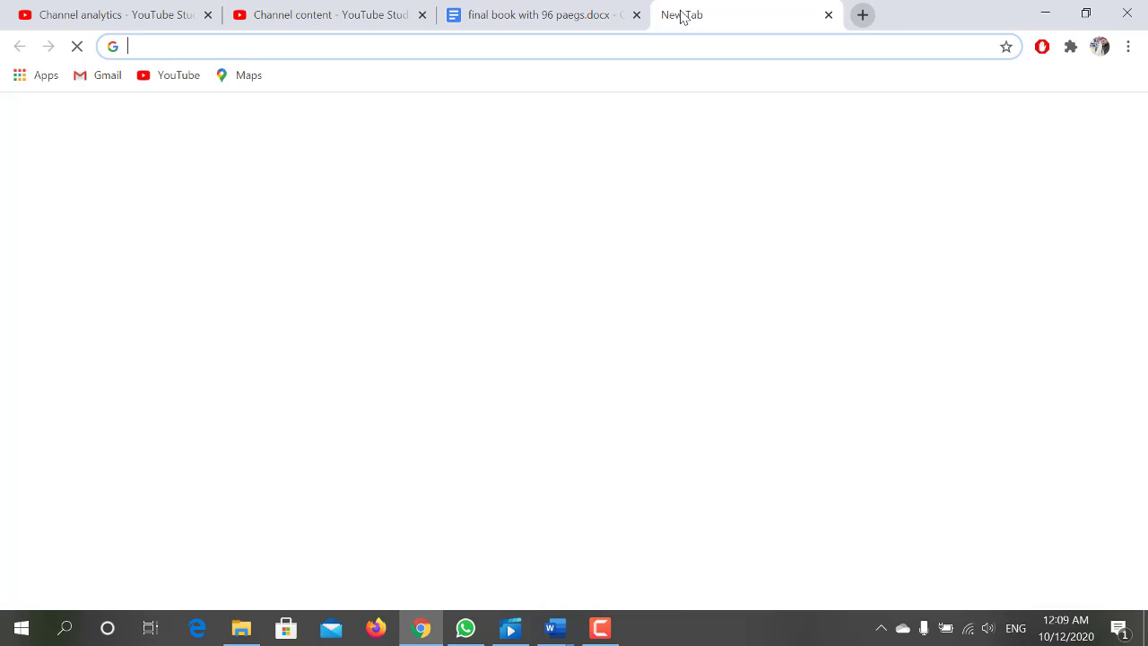
text(zam)
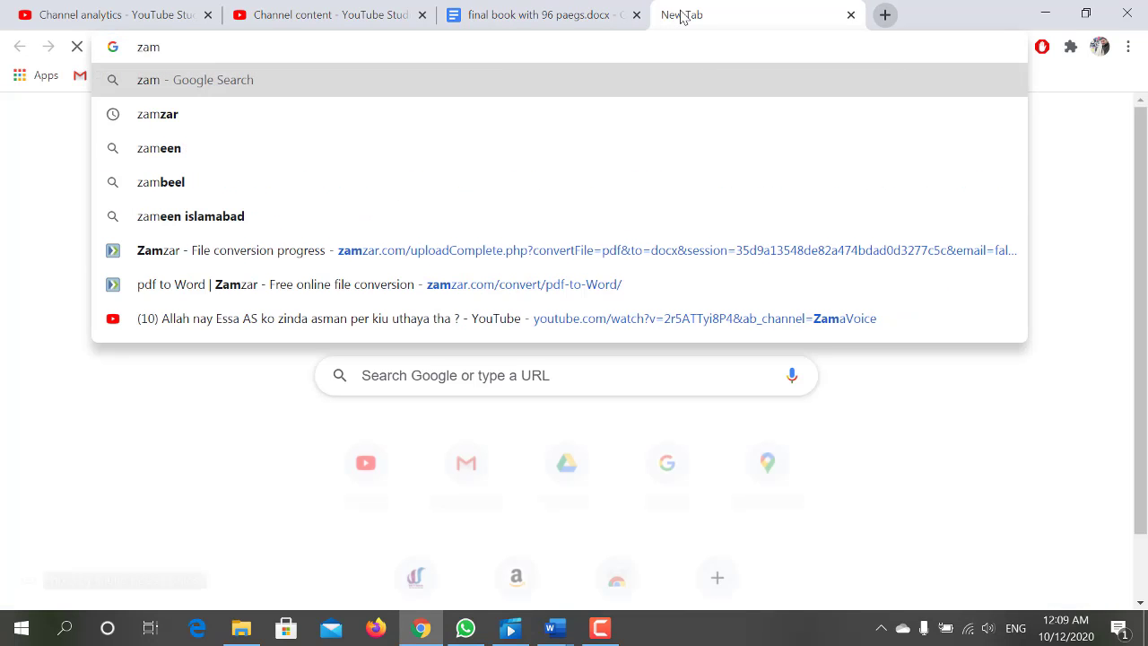
text(zar)
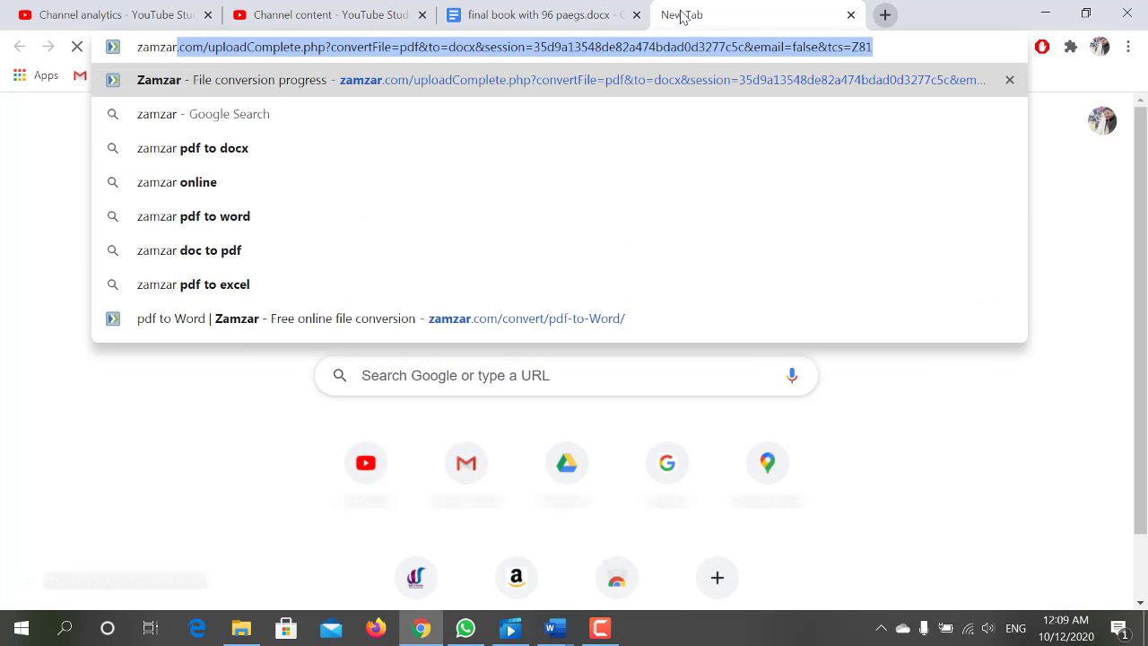
key(Down)
key(Down)
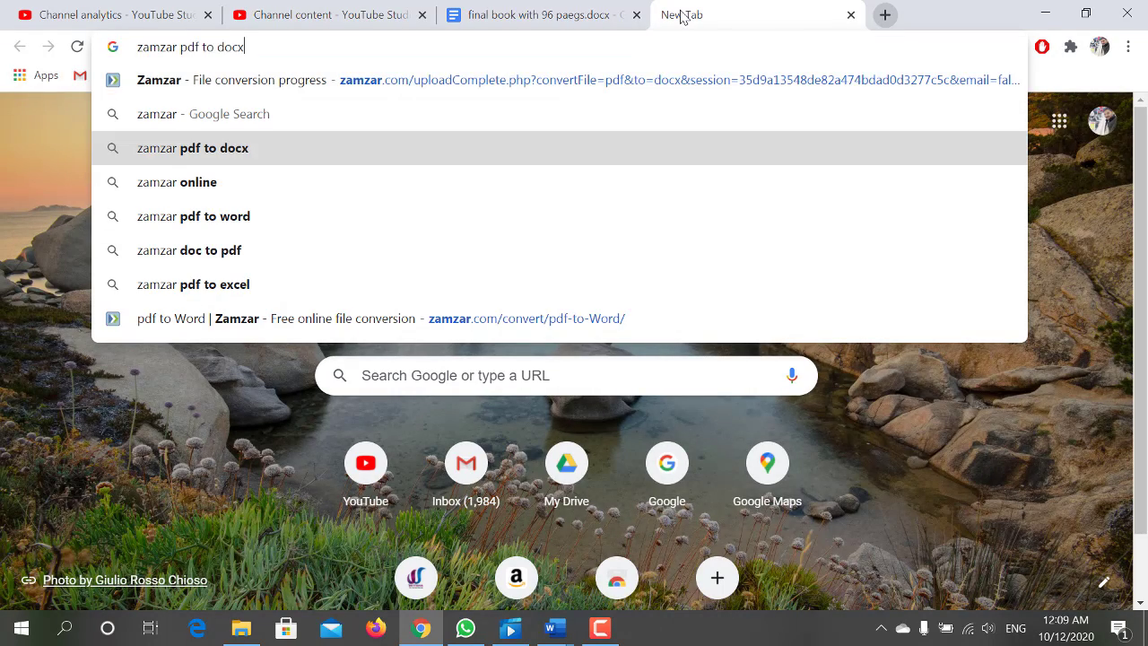
key(Return)
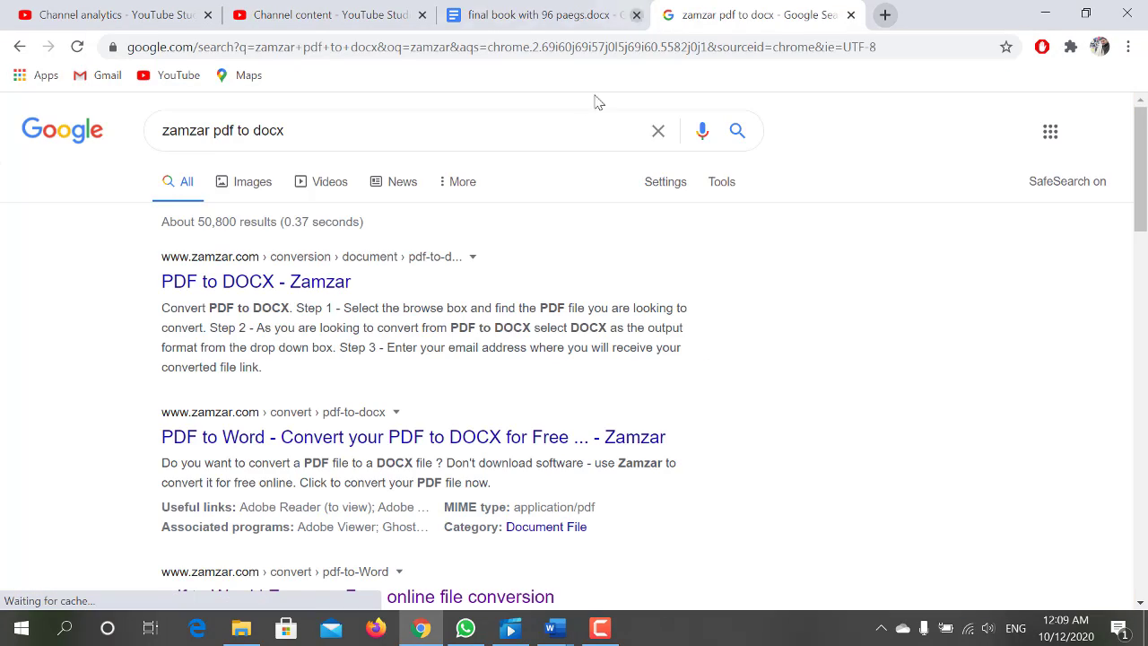
click(303, 283)
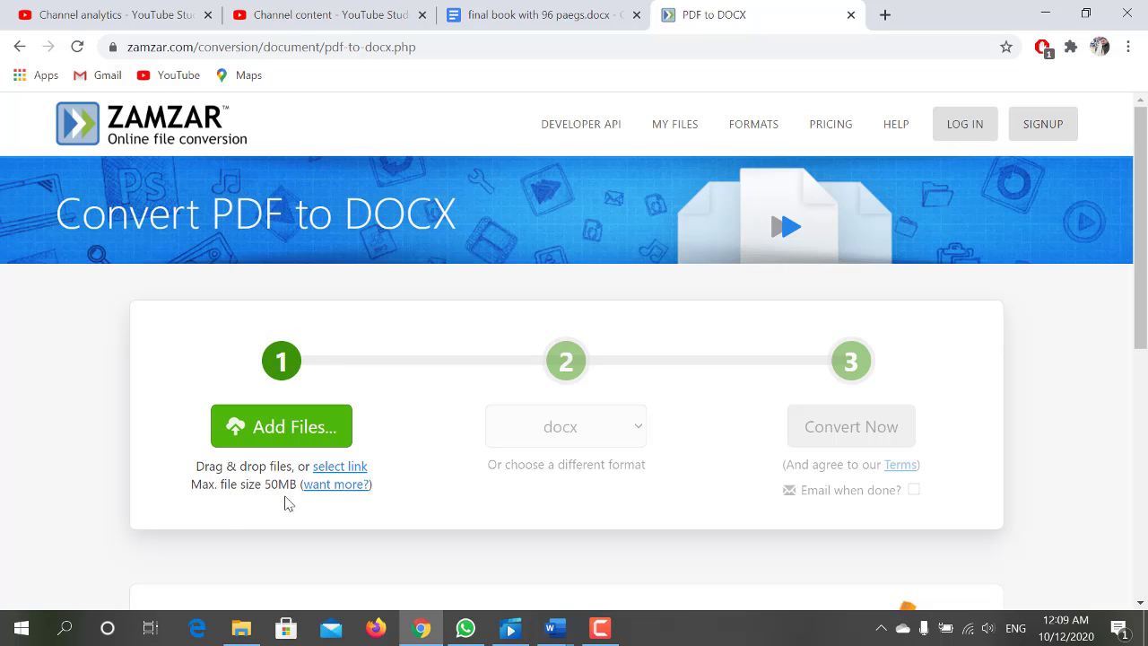
- Upload Final Book with 96 Pages.pdf from the Documents folder to Zamzar
click(300, 432)
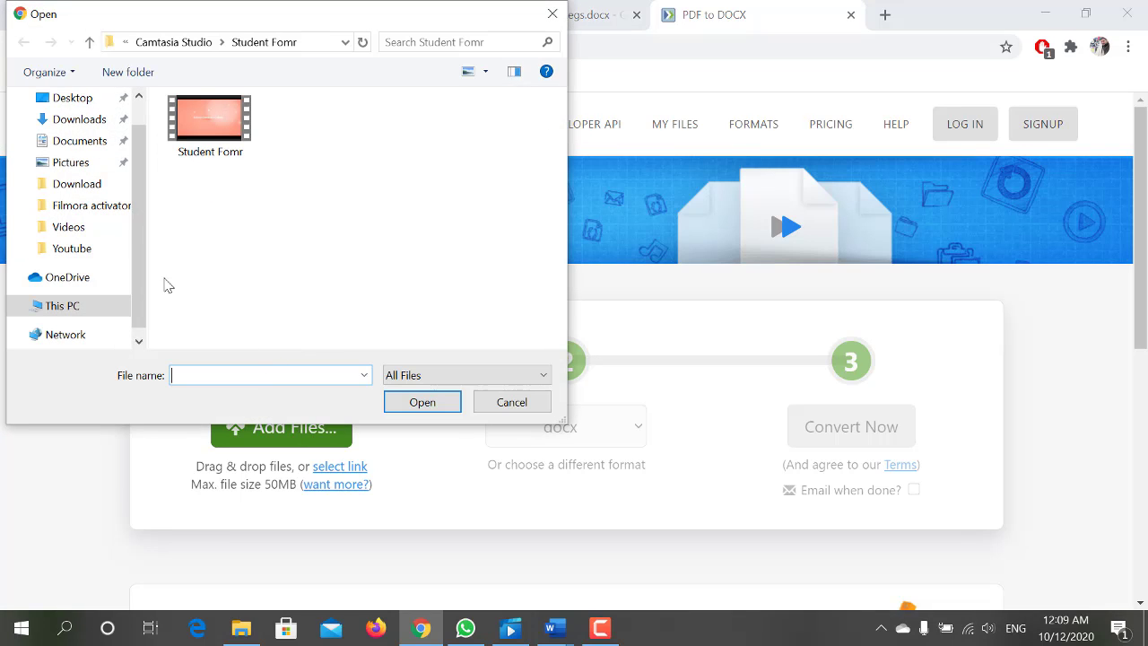
click(99, 150)
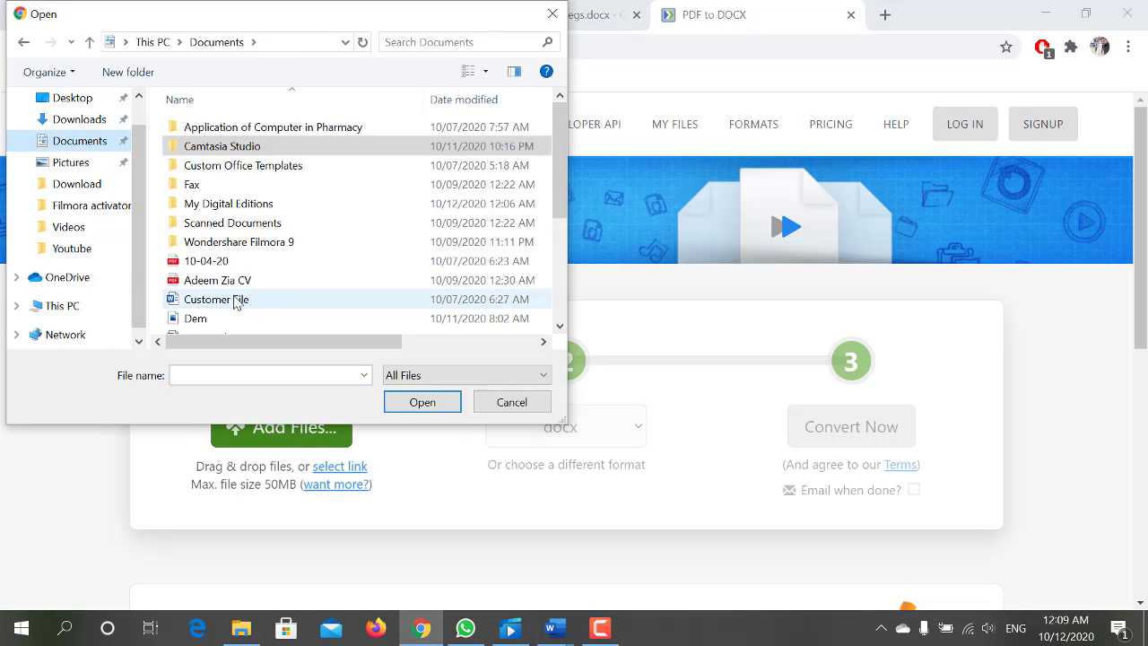
scroll(236, 296, down, 3)
click(229, 267)
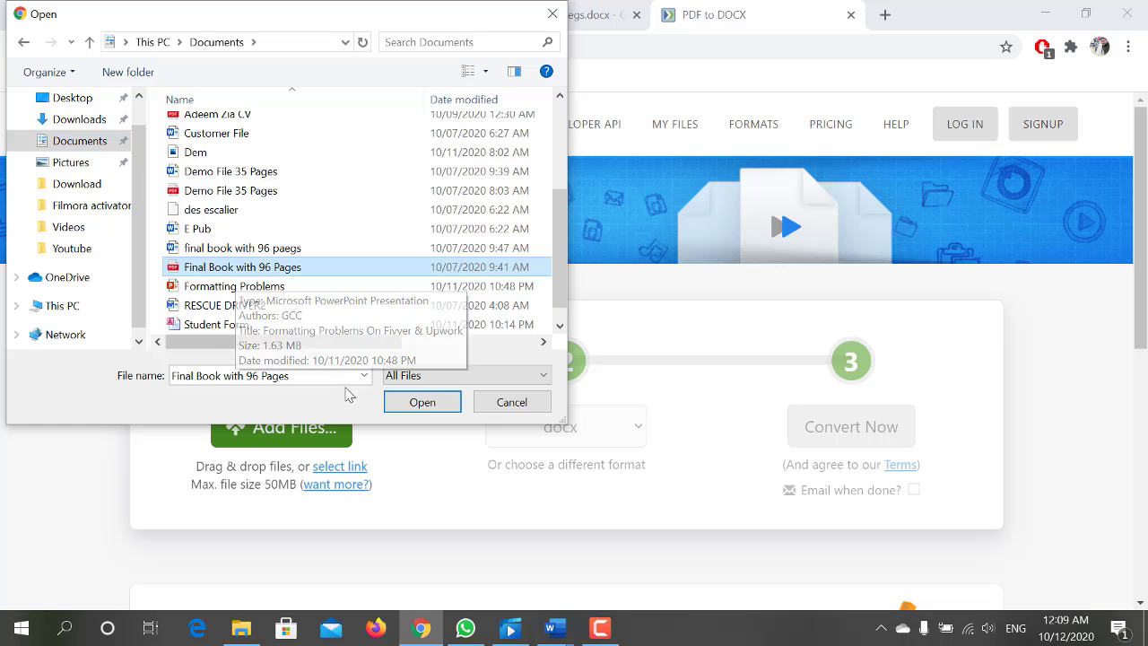
click(418, 403)
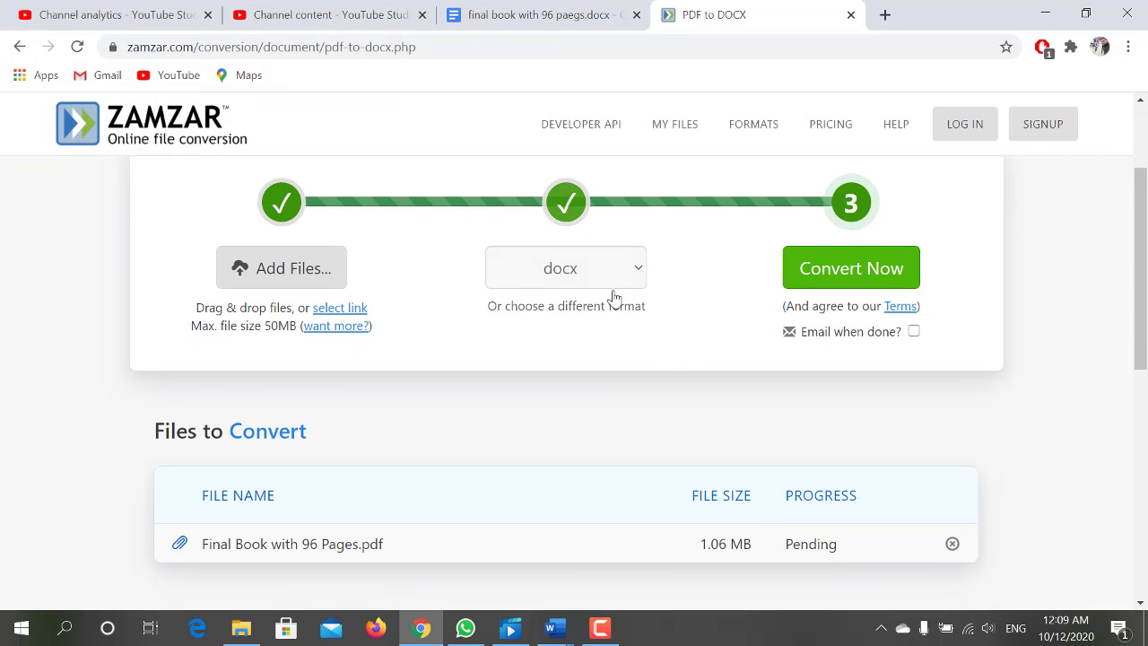
- Keep docx as the output format, convert, and download Final Book with 96 Pages.docx
click(638, 277)
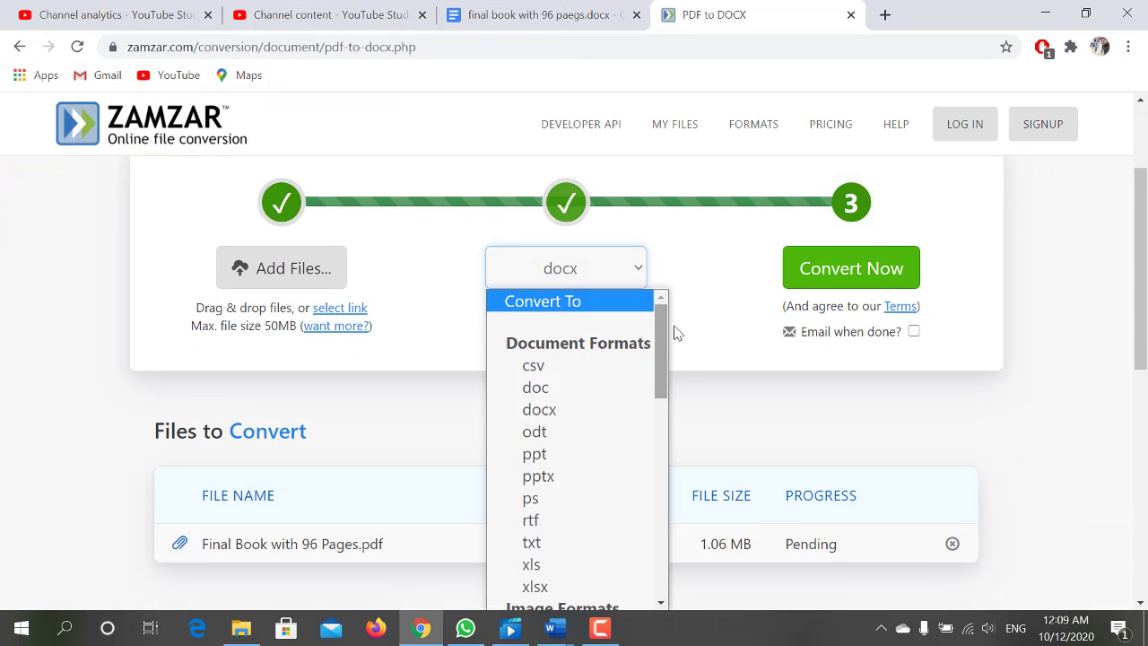
mouse_move(663, 332)
mouse_down()
mouse_move(663, 388)
mouse_move(663, 336)
mouse_up()
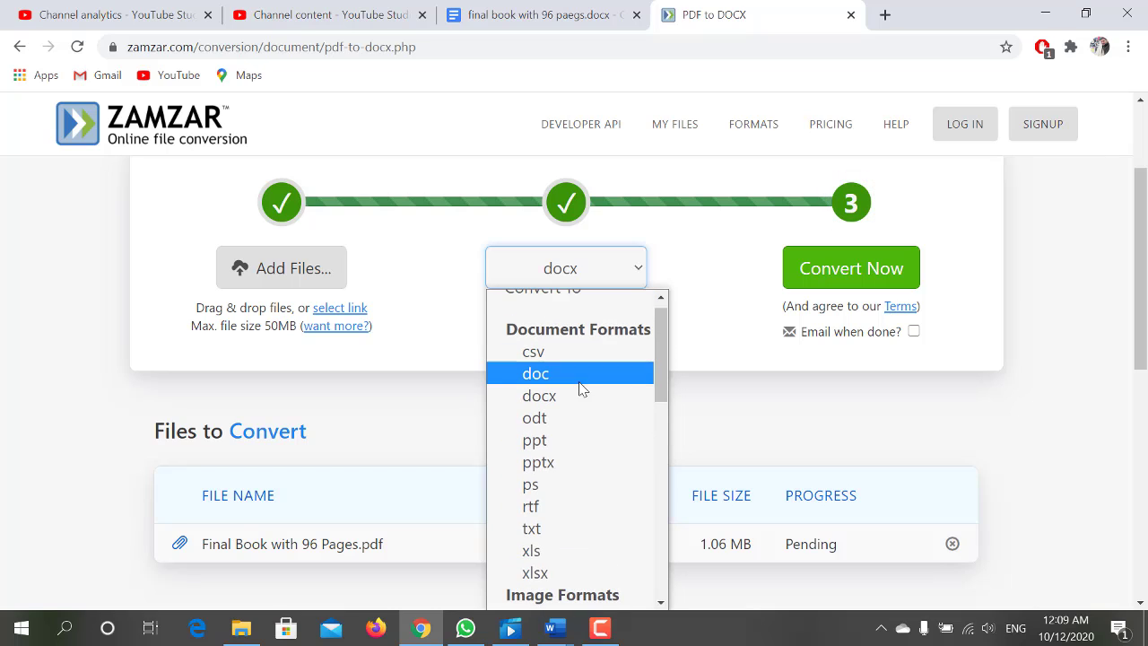
click(550, 397)
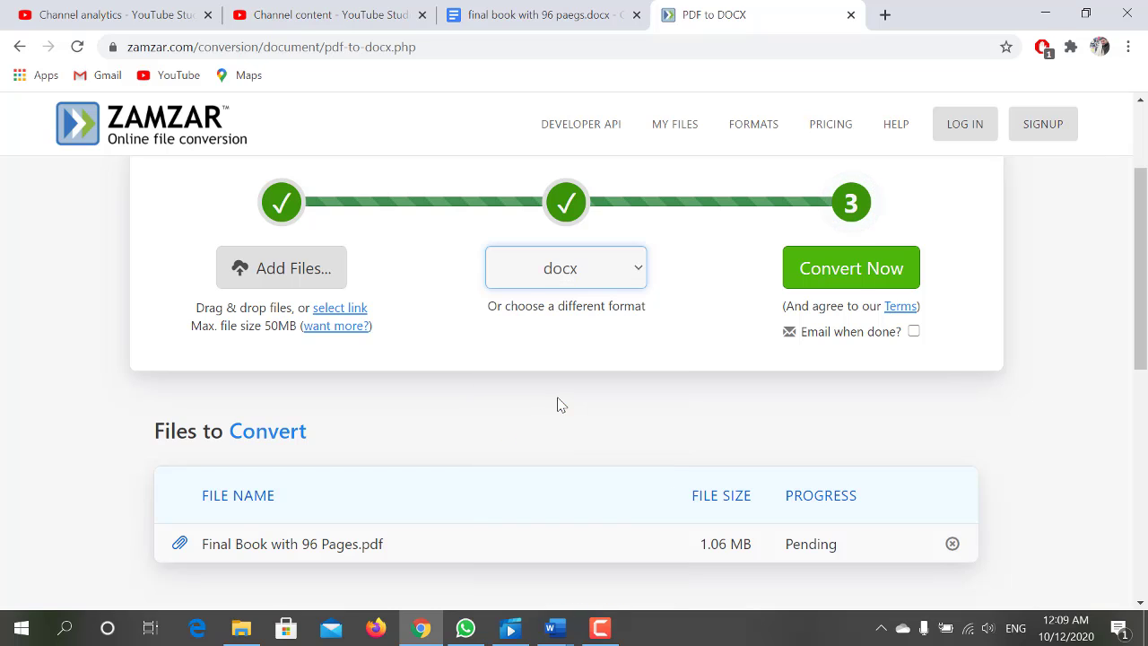
click(863, 271)
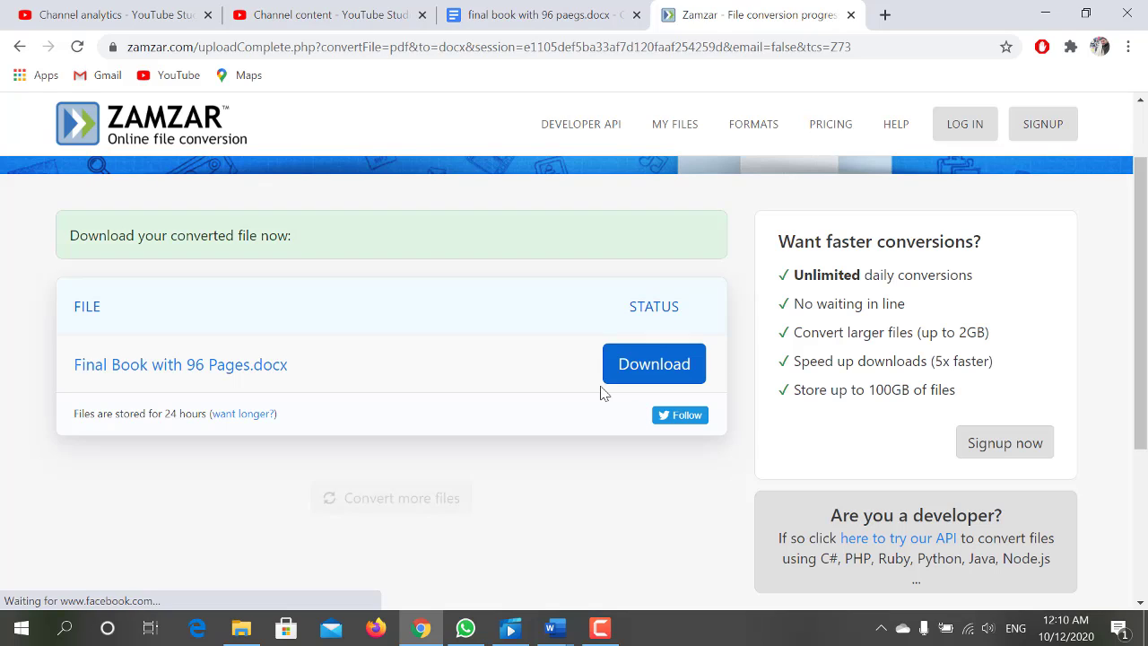
click(635, 367)
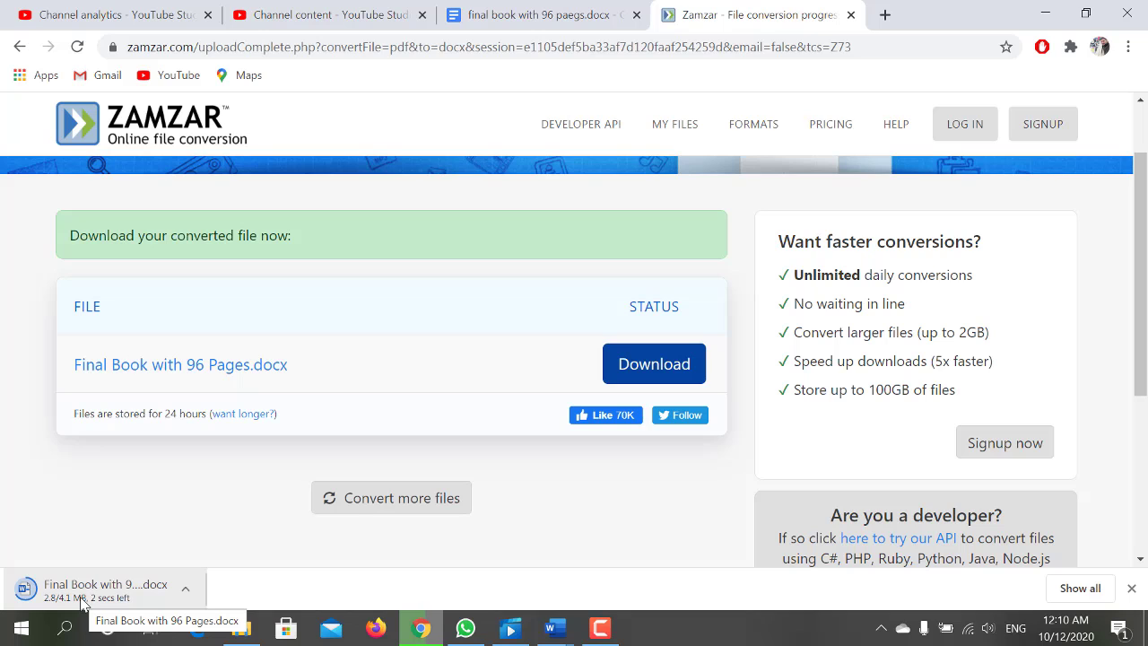
- Open HiPDF's PDF to Word Converter via a 'hipdf' search, dismiss its extension offer, minimize Chrome
click(884, 16)
text(h)
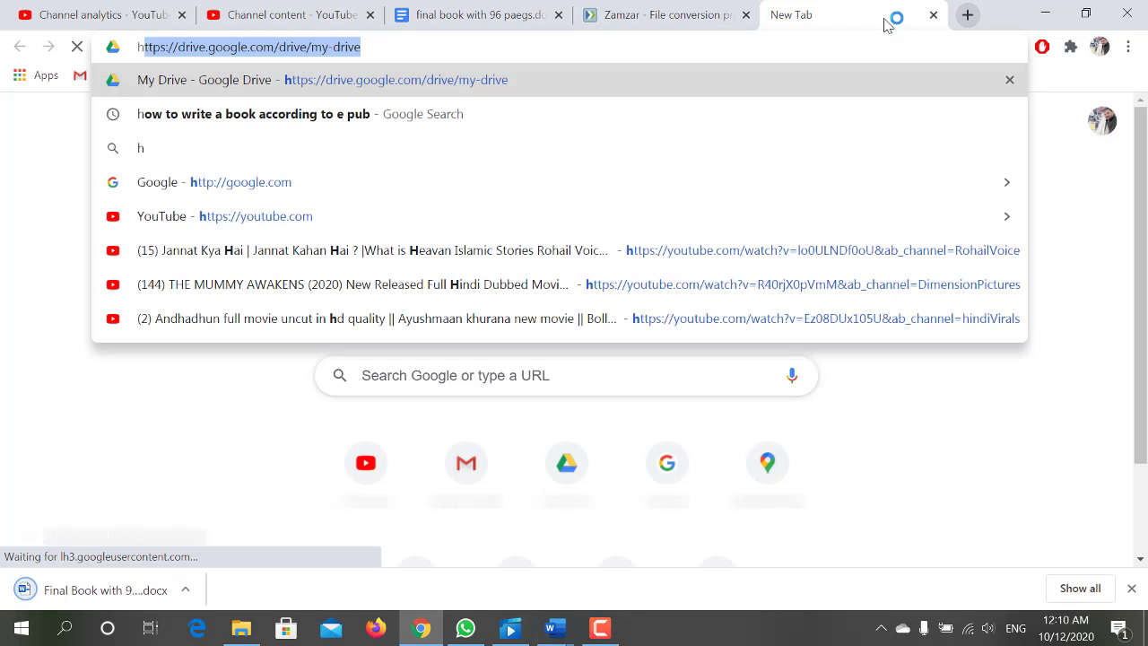
text(ipdf)
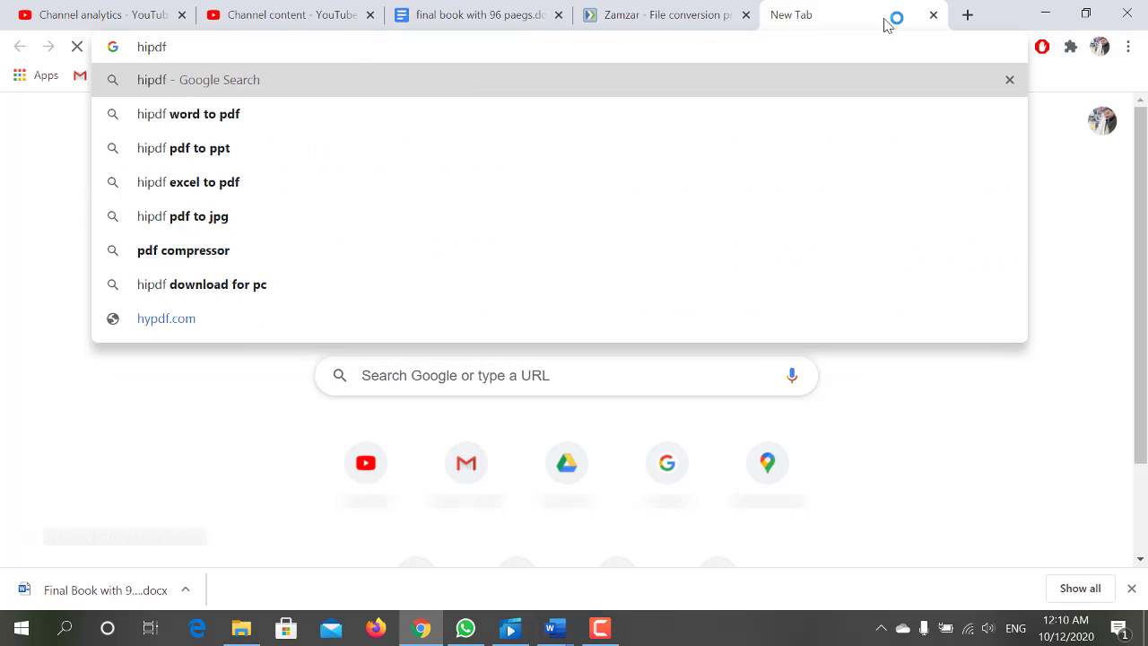
key(Return)
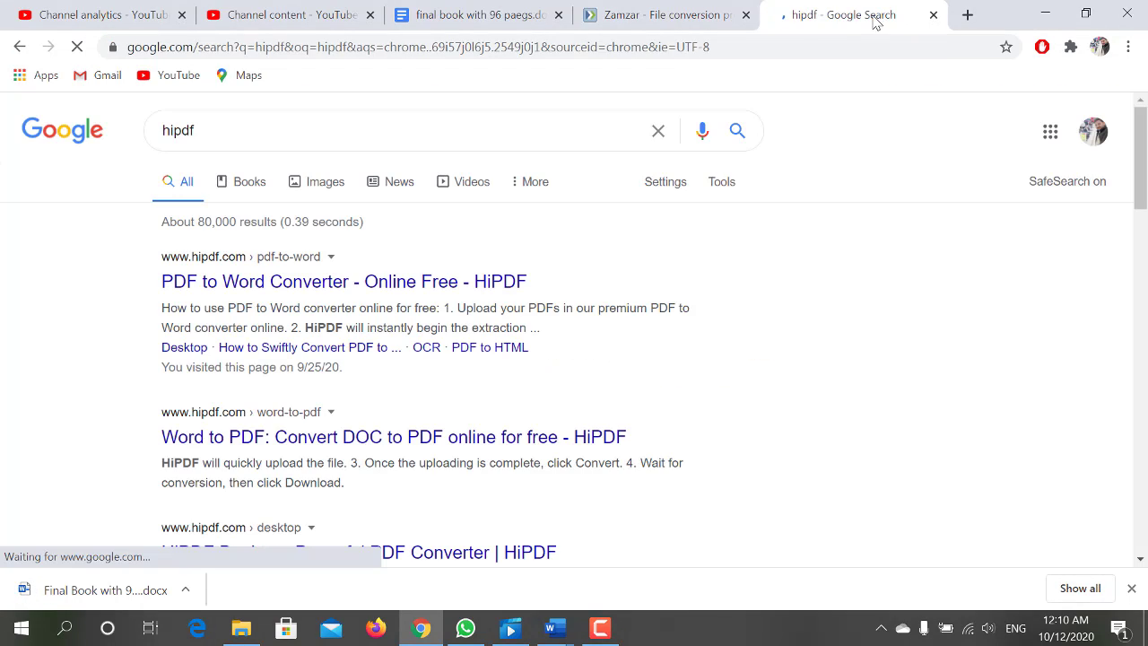
click(455, 282)
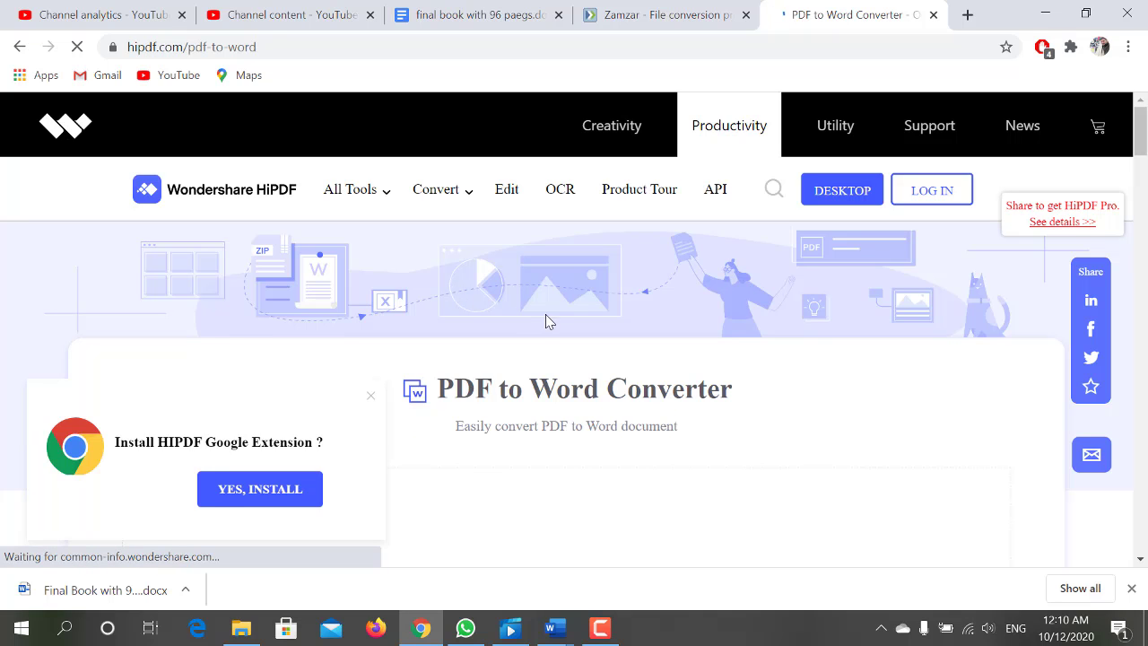
click(374, 401)
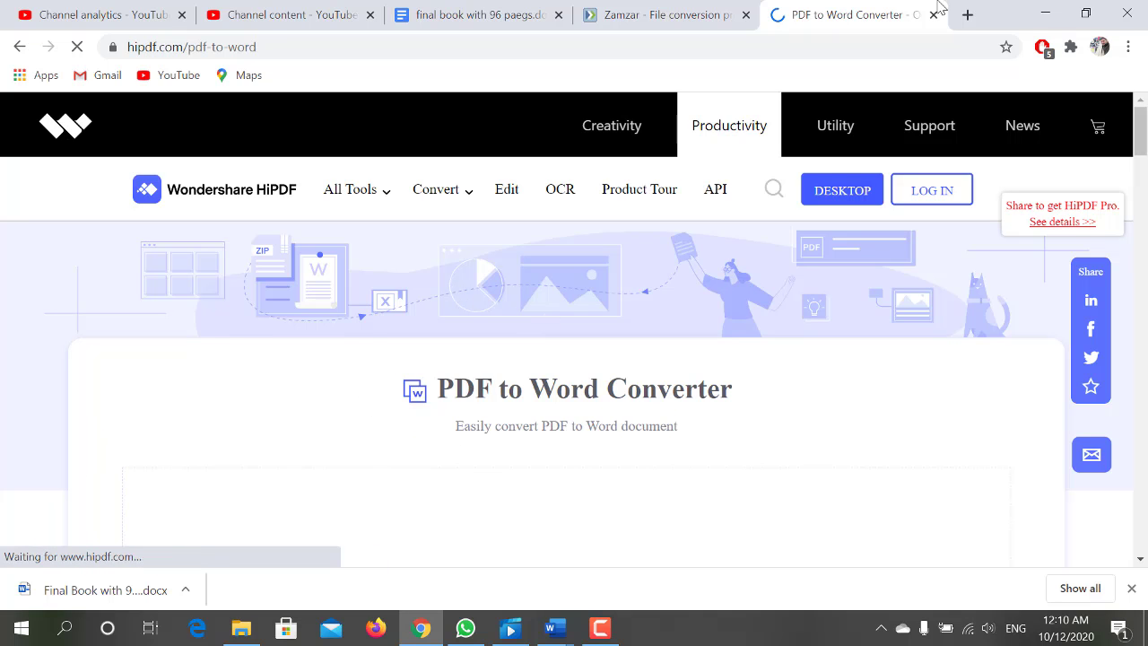
click(1045, 15)
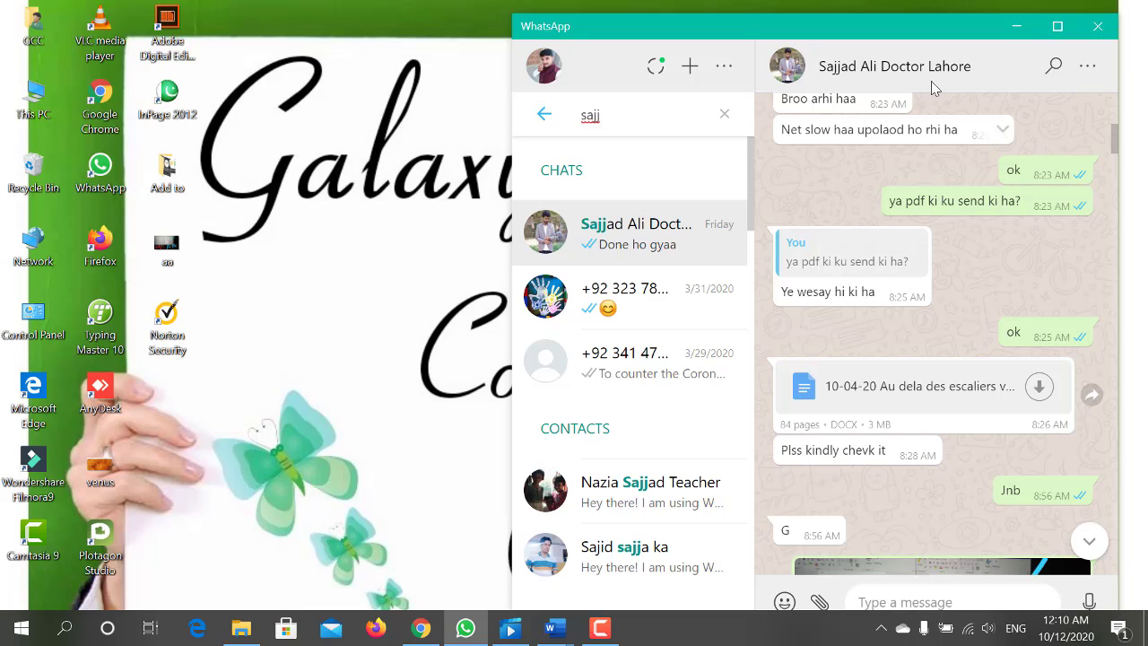
- Minimize WhatsApp and open File Explorer's Documents folder listing the Final Book with 96 Pages PDF
click(1016, 26)
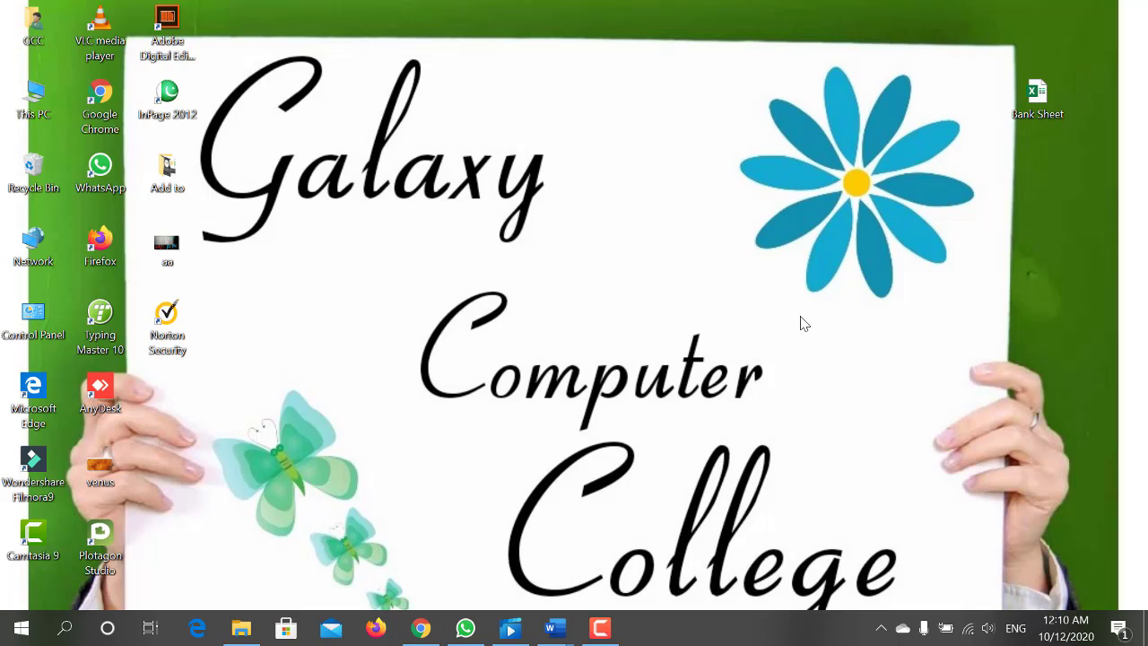
click(554, 634)
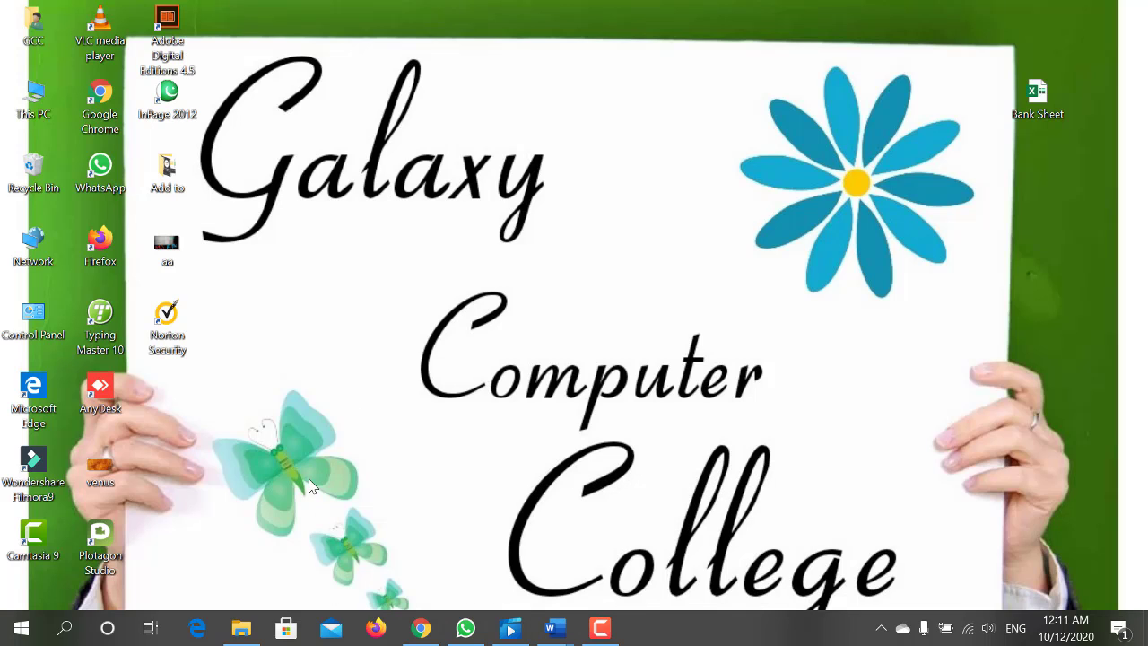
click(246, 621)
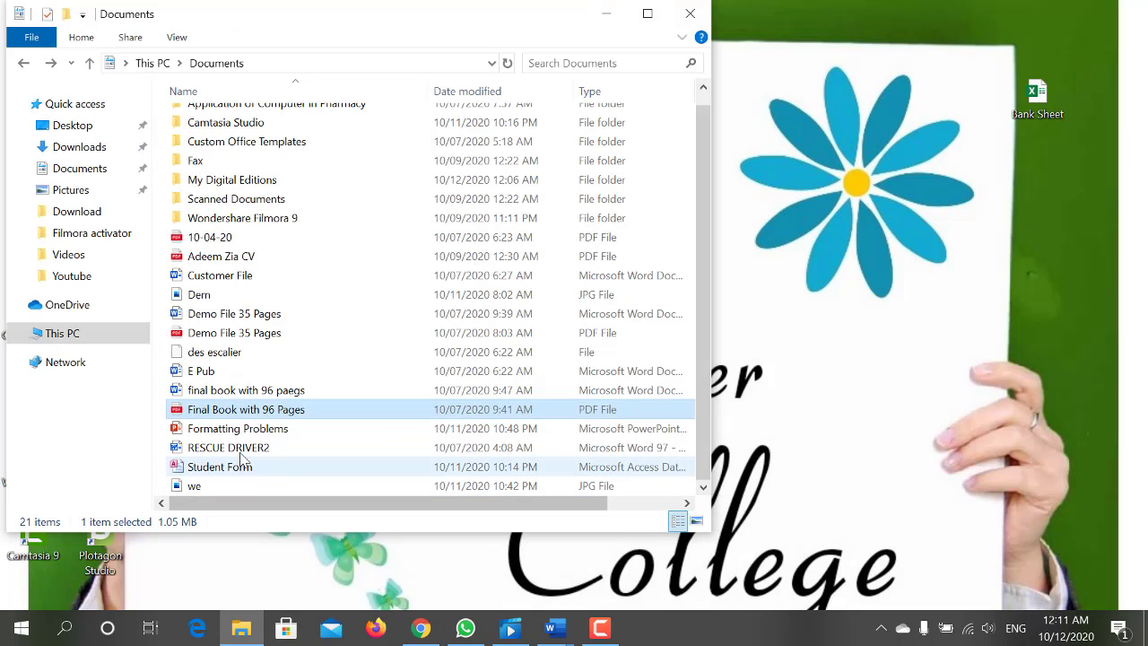
- Open the Final Book with 96 Pages PDF in Edge and dismiss the default-browser banner
double_click(254, 409)
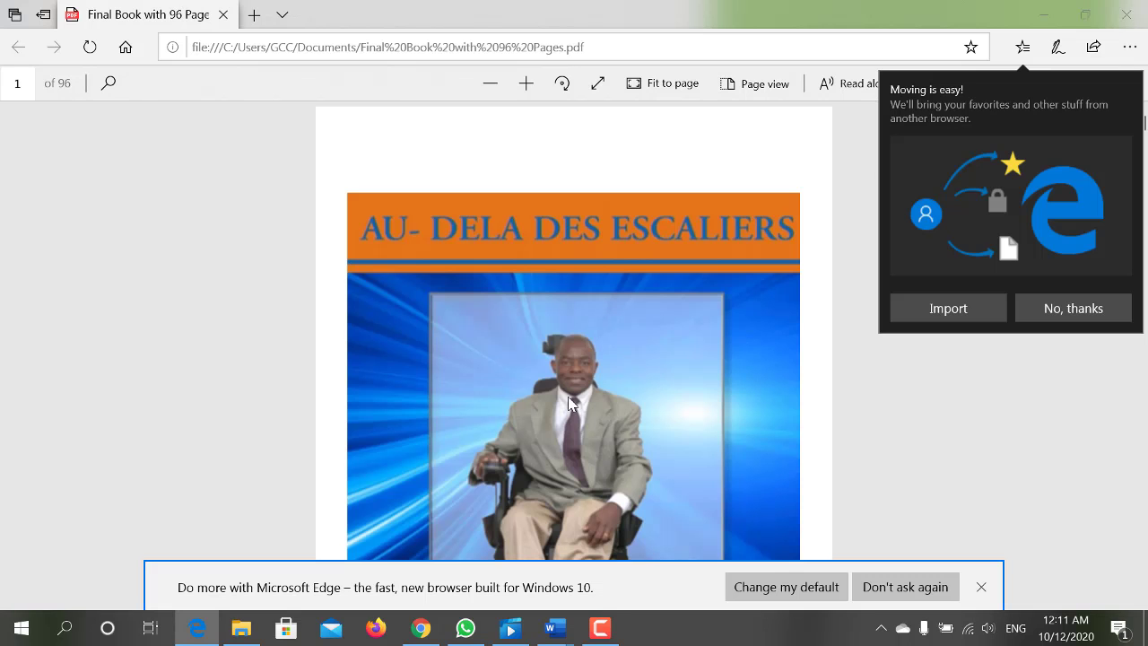
right_click(568, 404)
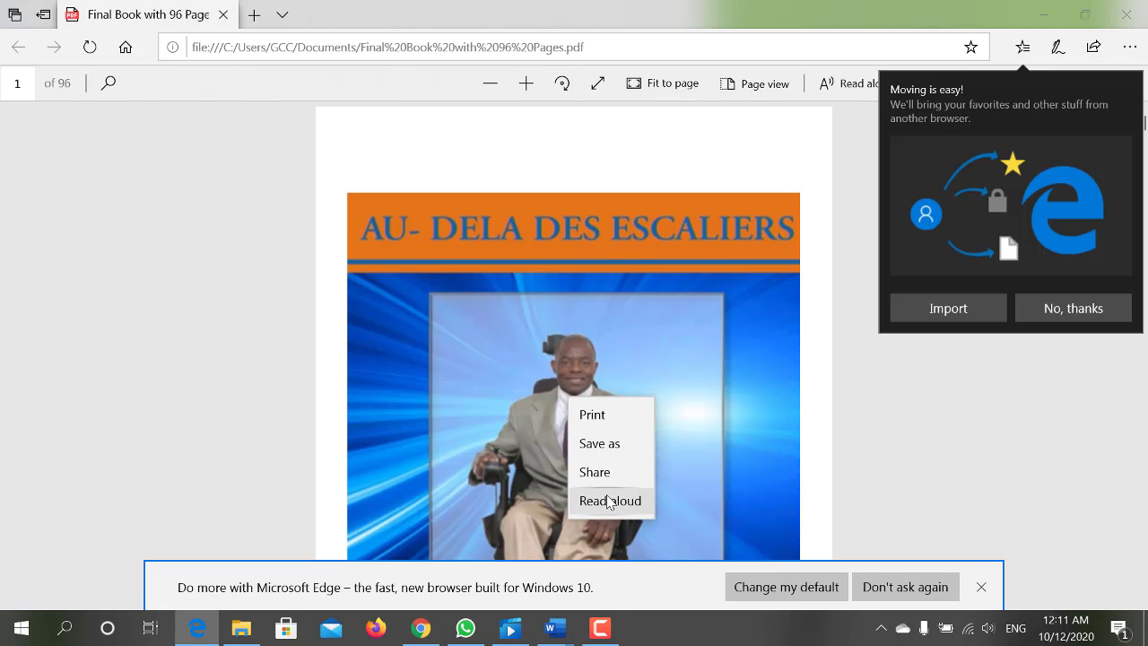
click(473, 410)
scroll(473, 408, down, 3)
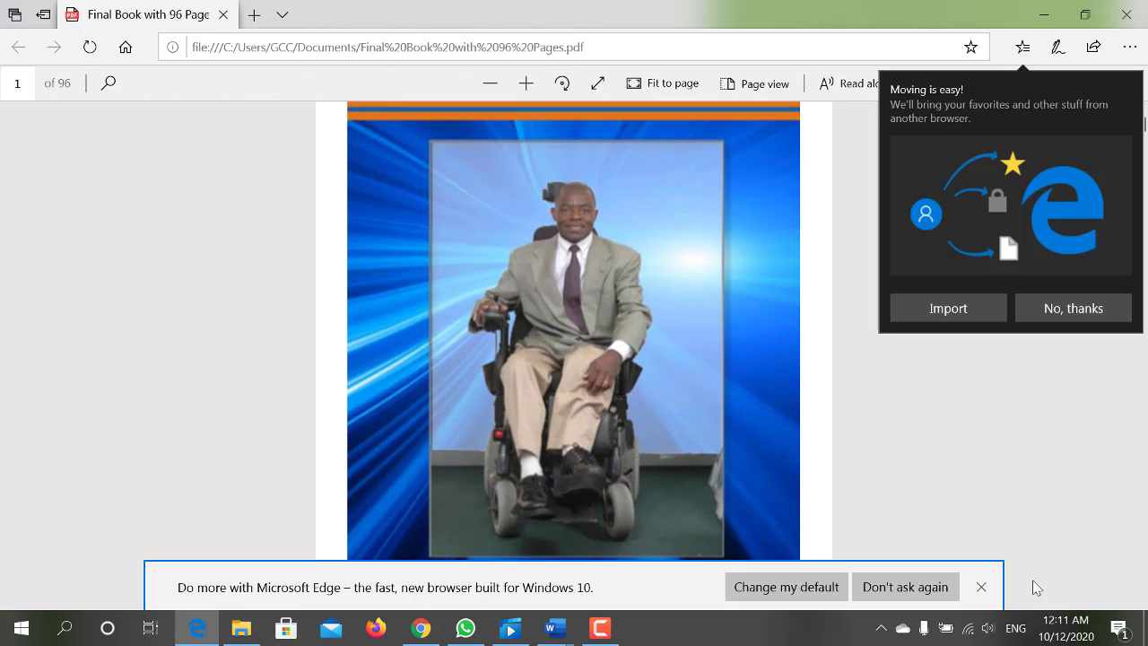
click(981, 587)
- Scroll through the PDF selecting titles such as REMERCIEMENTS, then dismiss the 'Moving is easy' prompt
scroll(628, 359, down, 5)
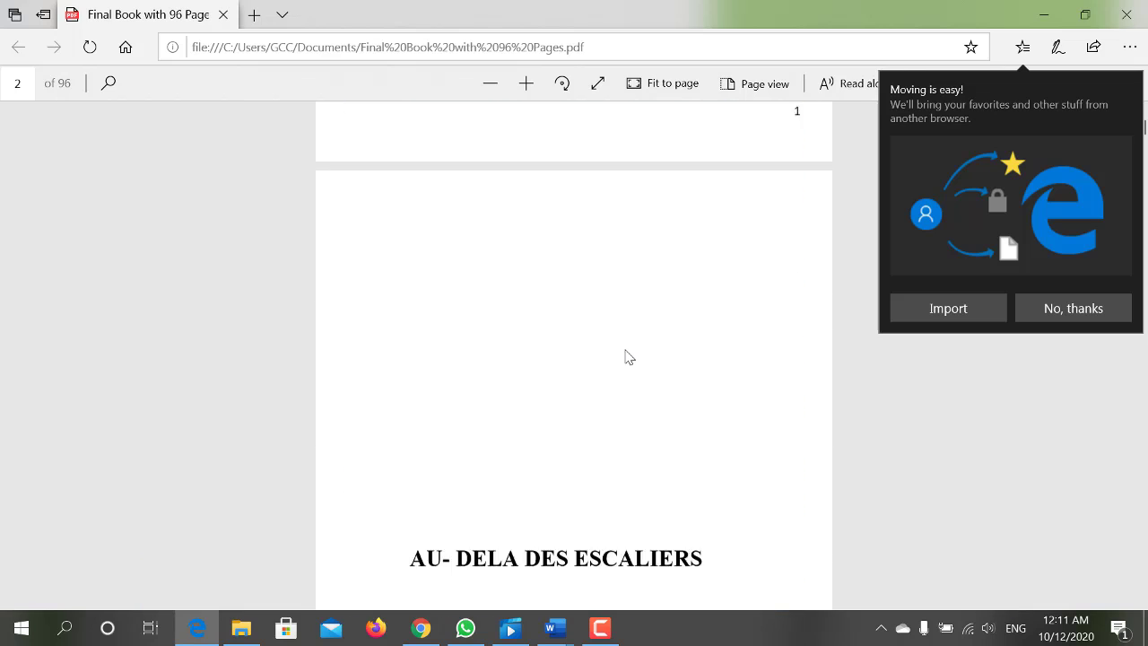
scroll(625, 356, down, 2)
drag(412, 373, 704, 370)
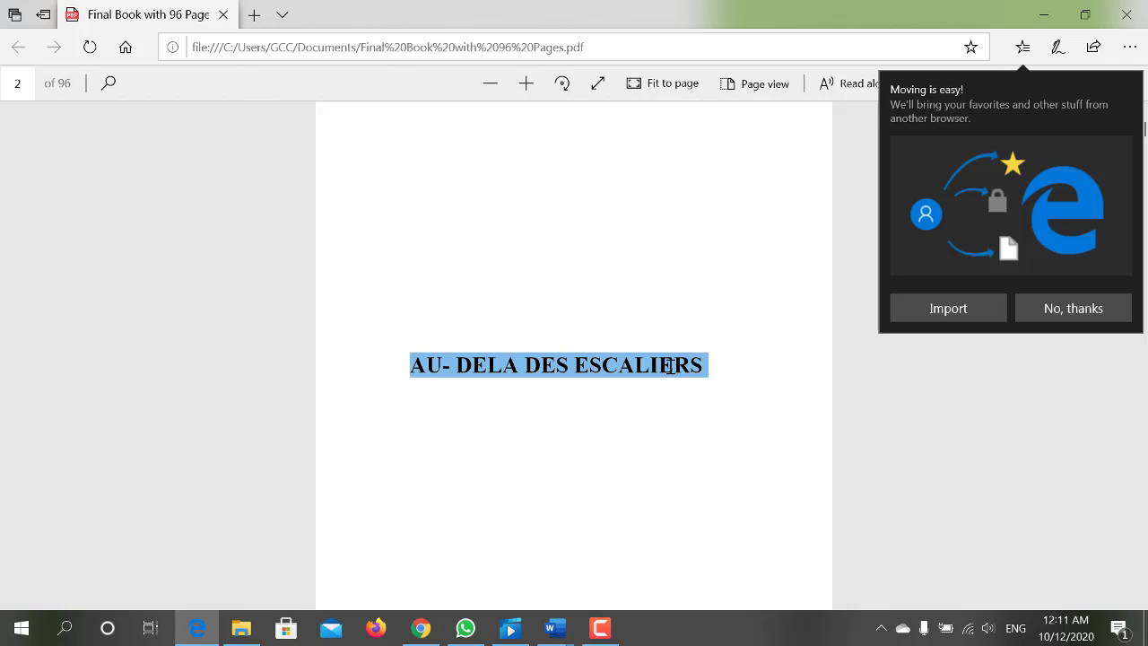
scroll(582, 379, down, 5)
scroll(518, 342, down, 3)
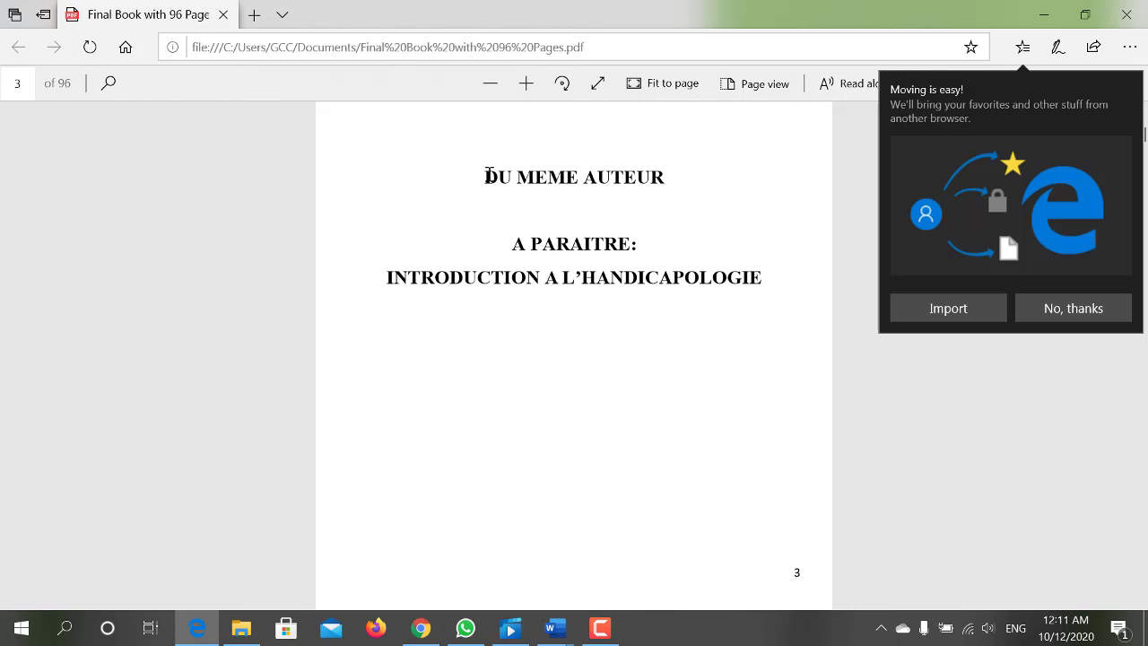
drag(487, 175, 709, 269)
scroll(580, 360, down, 2)
scroll(581, 360, down, 2)
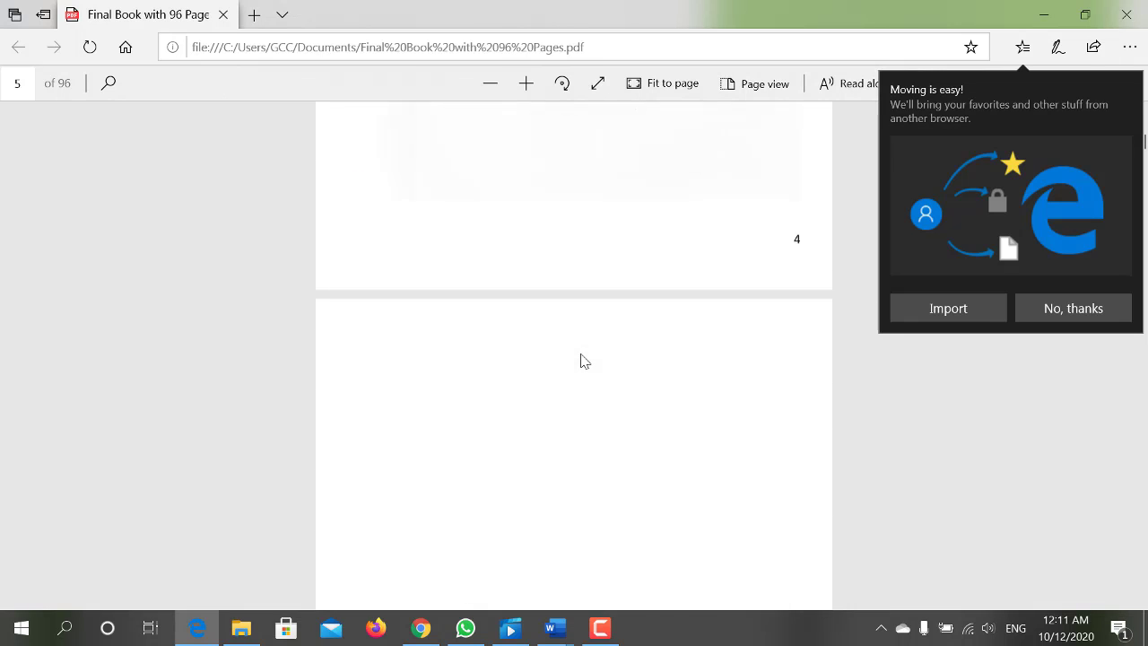
scroll(582, 359, down, 3)
drag(388, 264, 765, 317)
scroll(694, 354, down, 3)
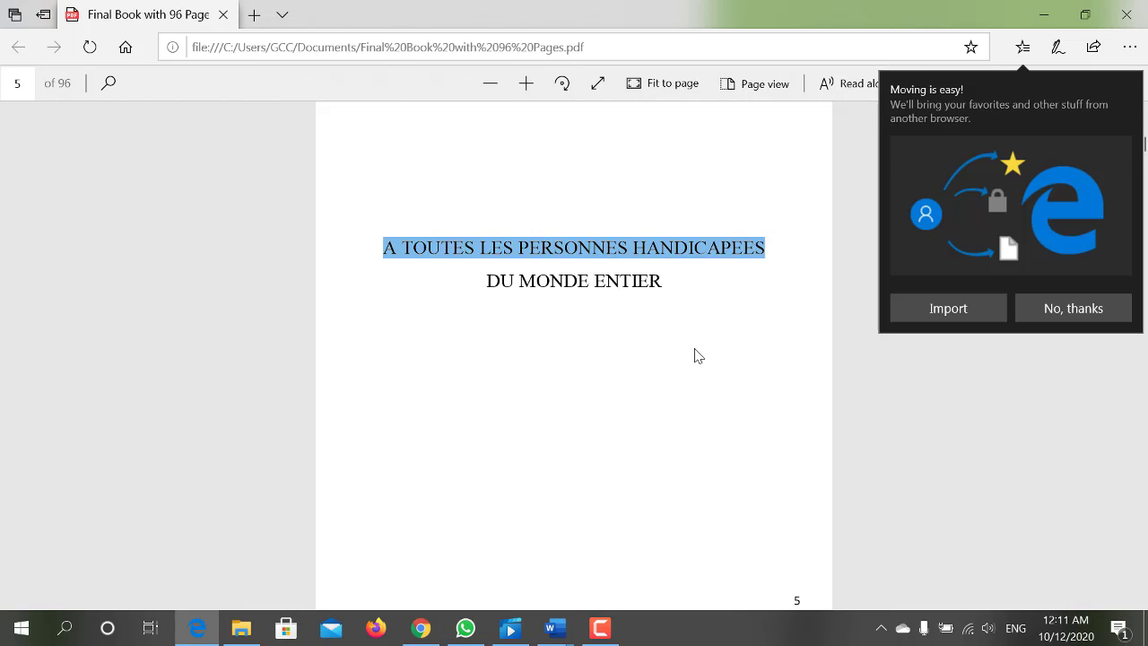
scroll(646, 356, down, 5)
scroll(584, 317, up, 2)
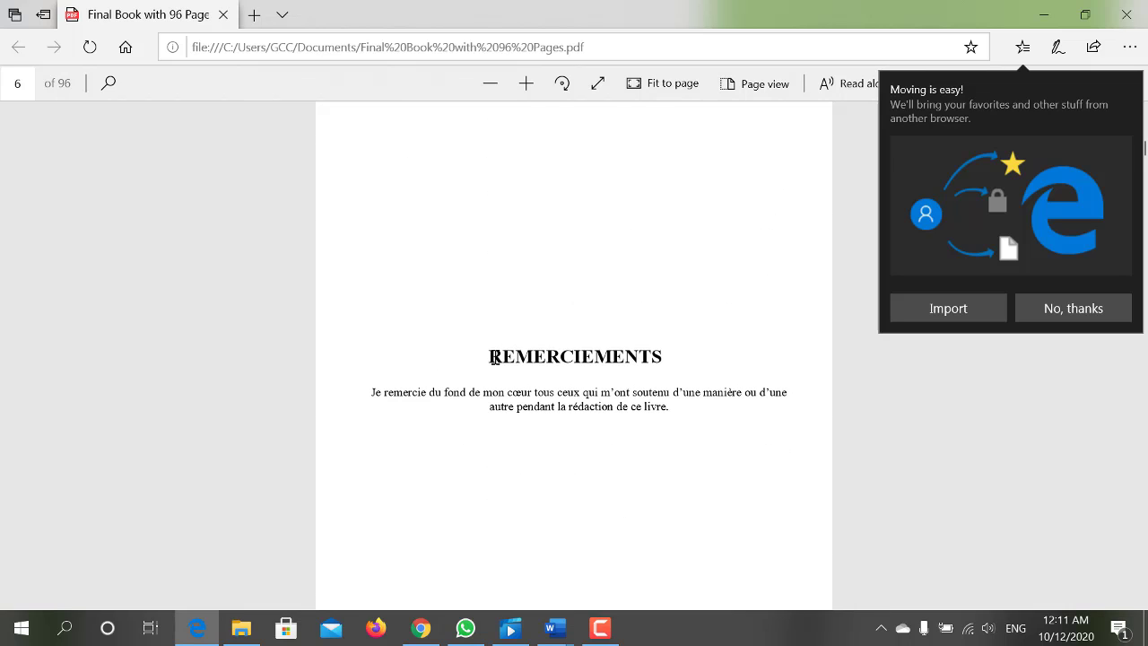
drag(490, 350, 733, 395)
click(652, 484)
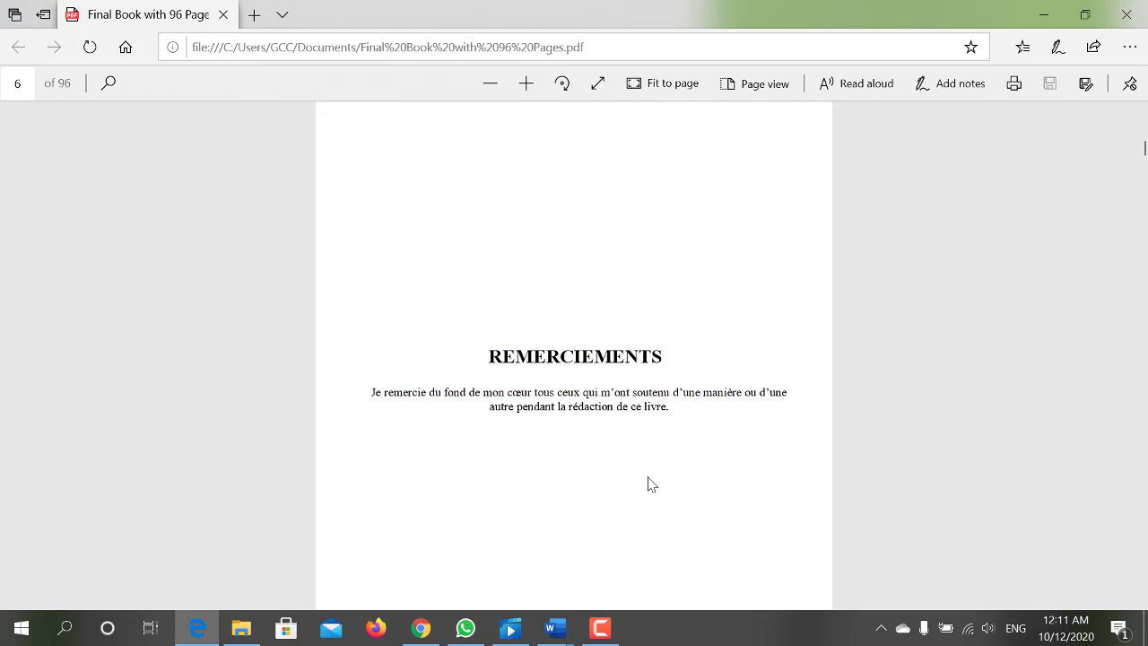
- Scroll back to the AU-DELA DES ESCALIERS cover on page 1 of 96
scroll(652, 483, up, 5)
scroll(652, 483, up, 5)
scroll(652, 483, up, 5)
scroll(648, 481, up, 4)
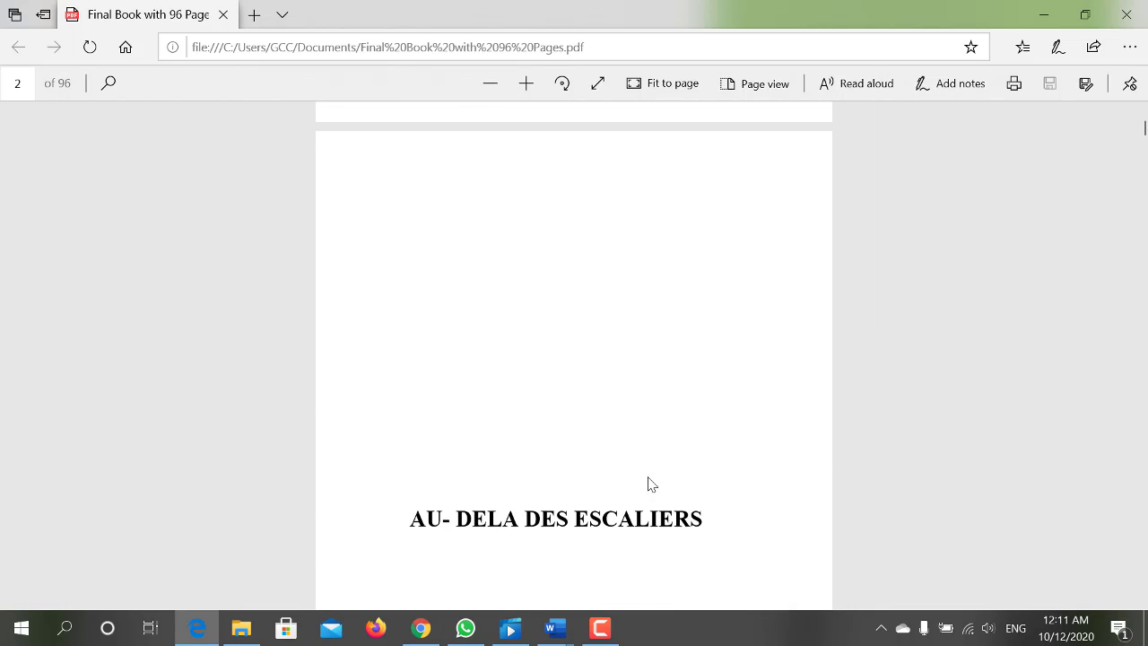
scroll(647, 478, up, 5)
scroll(647, 476, up, 3)
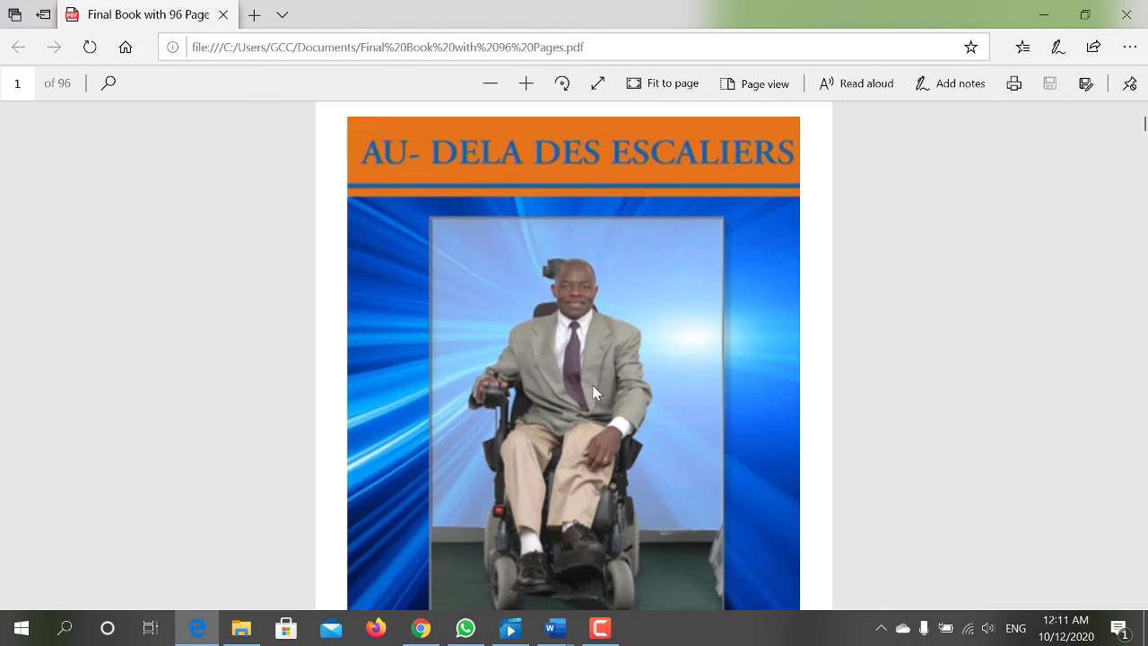
ctrl+scroll(597, 391, down, 1)
ctrl+scroll(594, 383, down, 1)
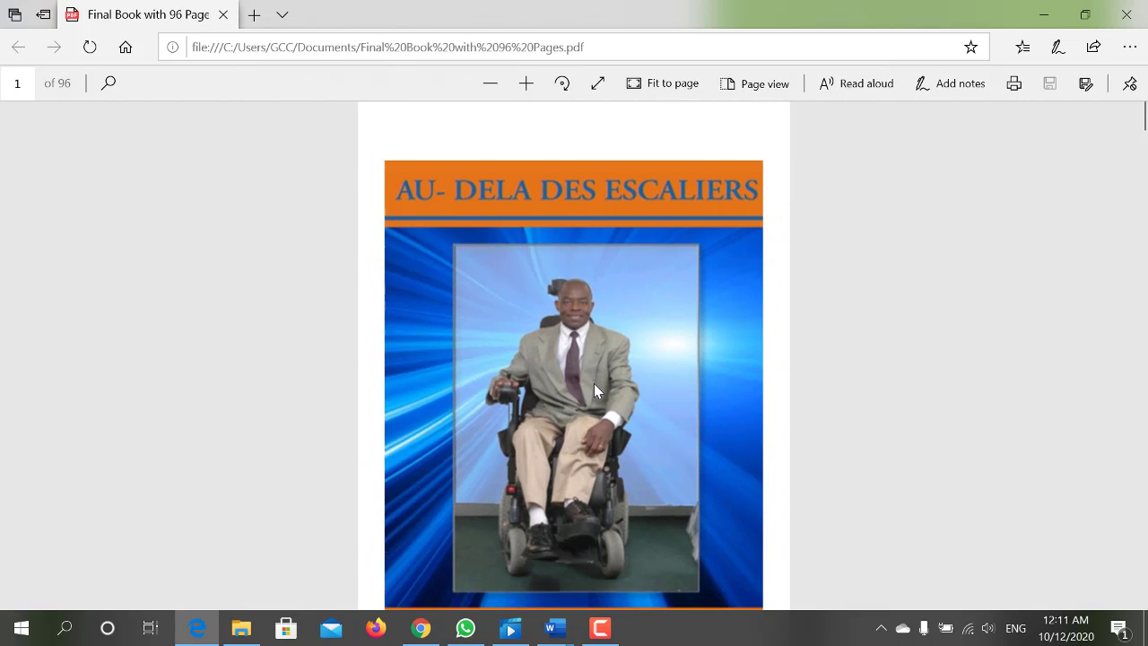
scroll(594, 383, down, 1)
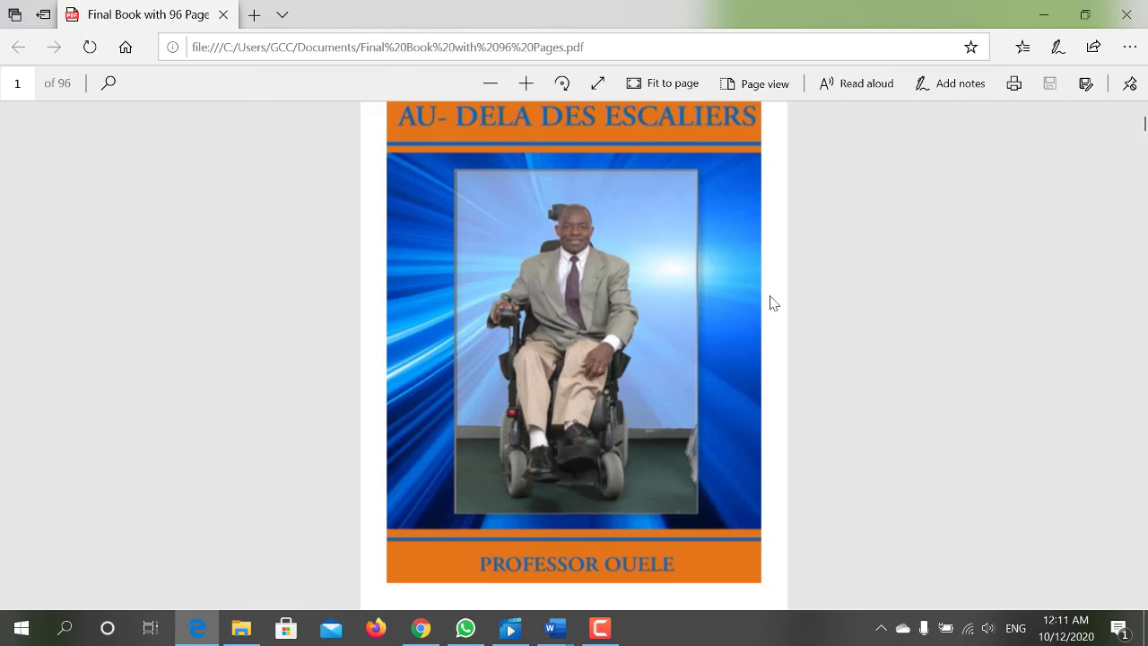
scroll(768, 300, up, 1)
scroll(769, 300, down, 1)
drag(1142, 131, 1138, 120)
scroll(641, 258, down, 1)
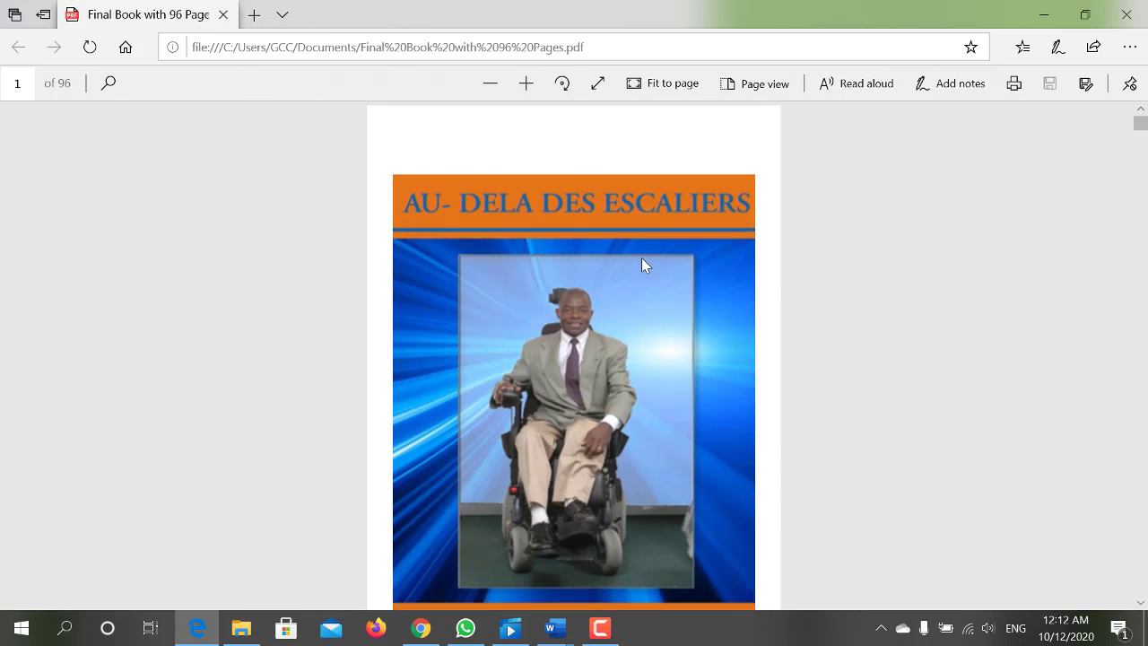
scroll(641, 257, down, 1)
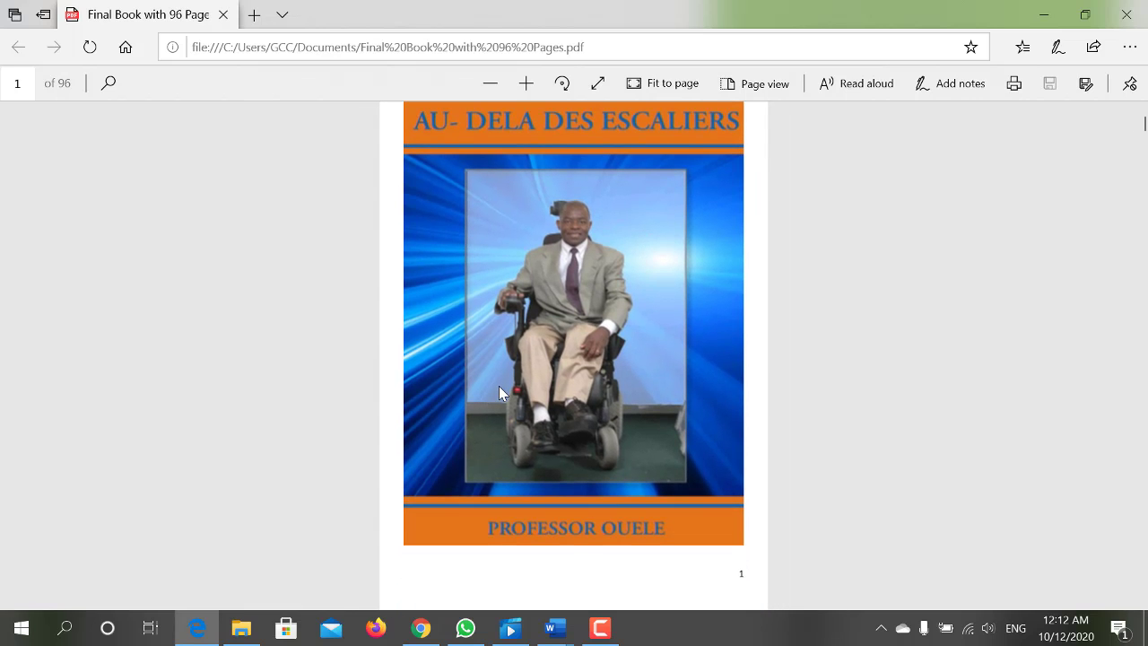
- Launch Snipping Tool via a 'sni' search and capture the AU-DELA DES ESCALIERS cover area
click(64, 628)
text(sn)
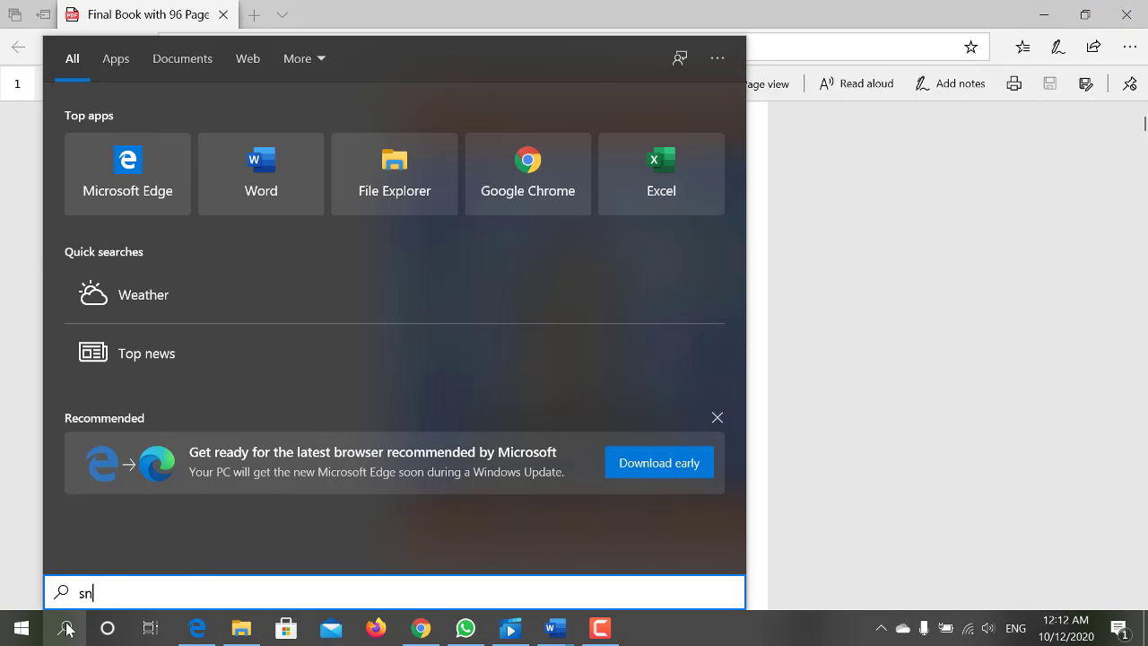
text(i)
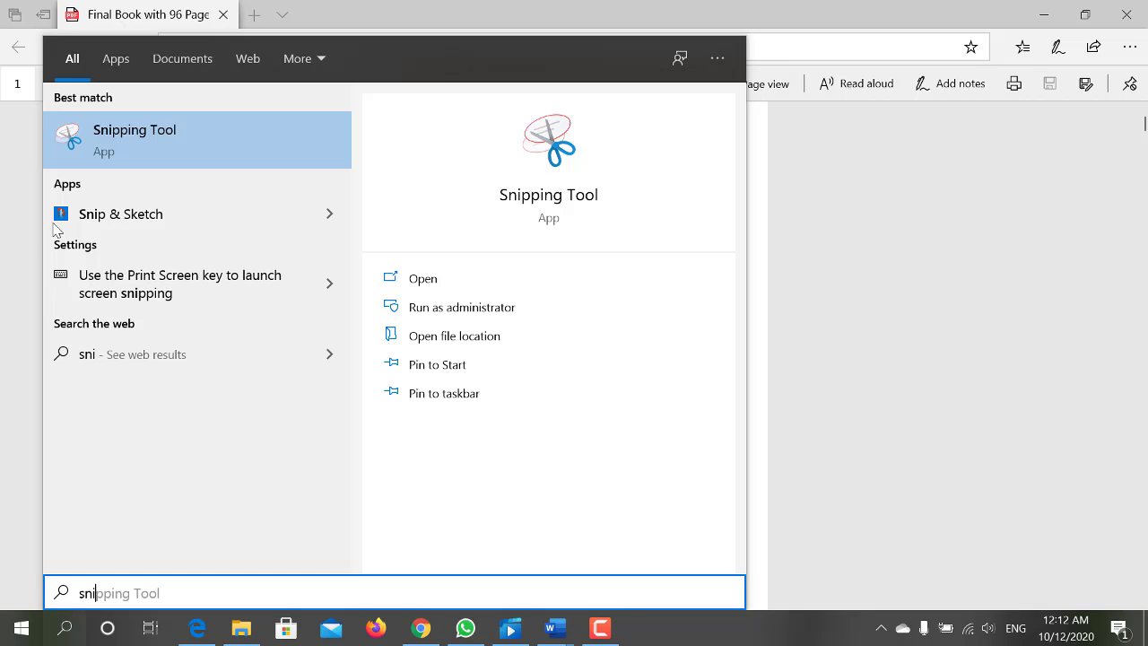
click(101, 146)
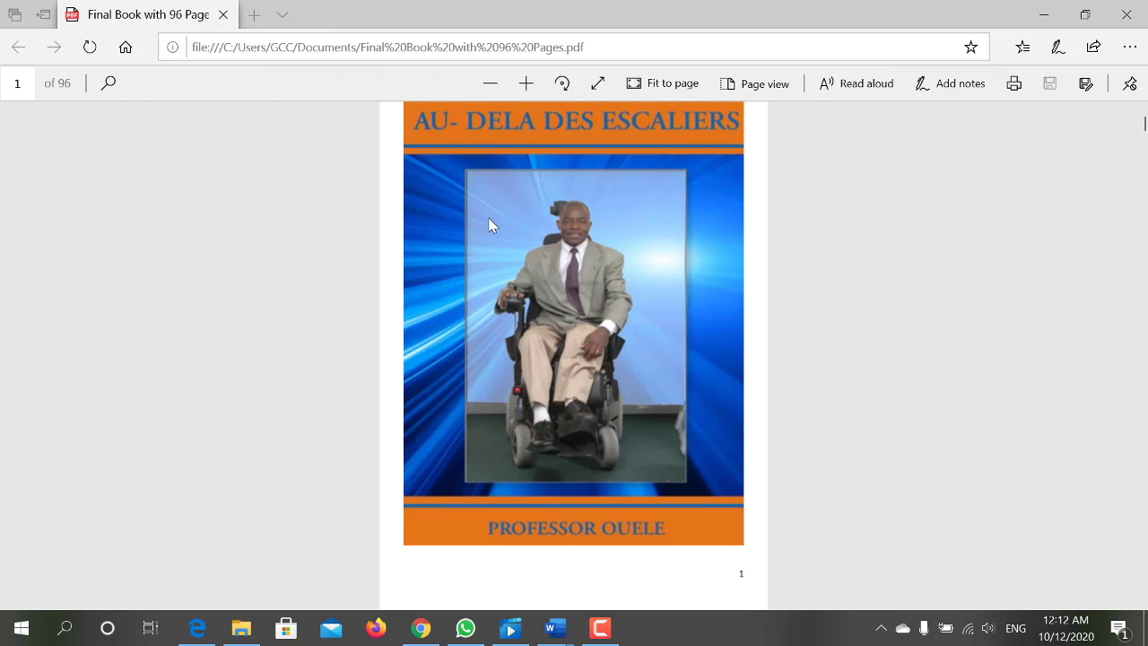
click(514, 214)
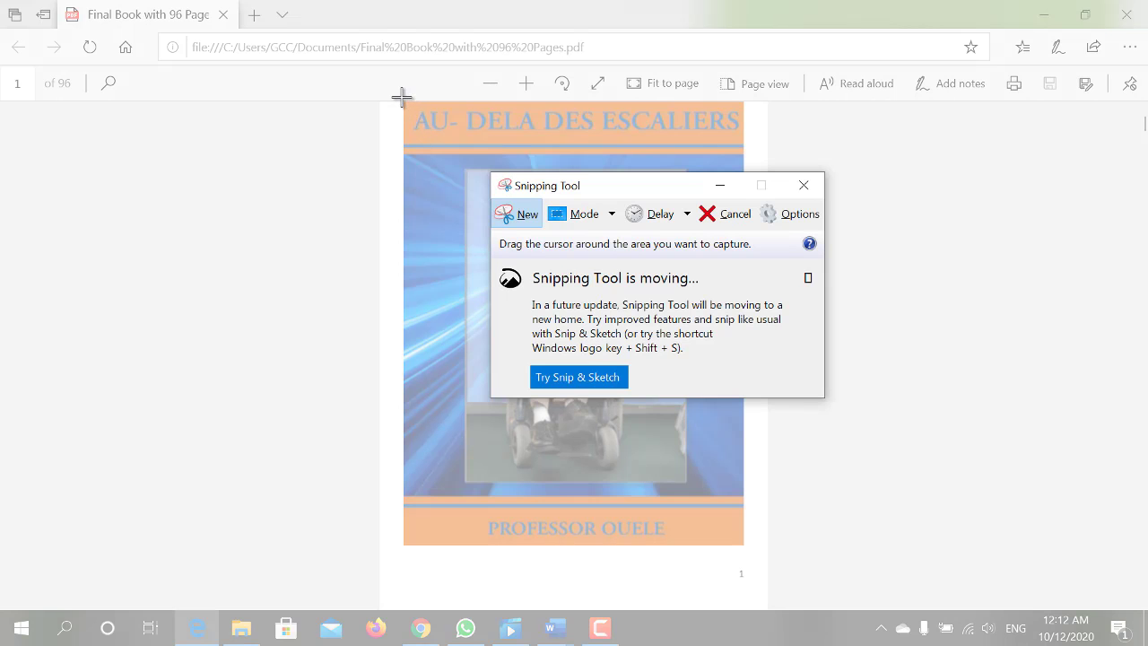
mouse_move(404, 102)
mouse_down()
mouse_move(728, 547)
mouse_move(745, 547)
mouse_up()
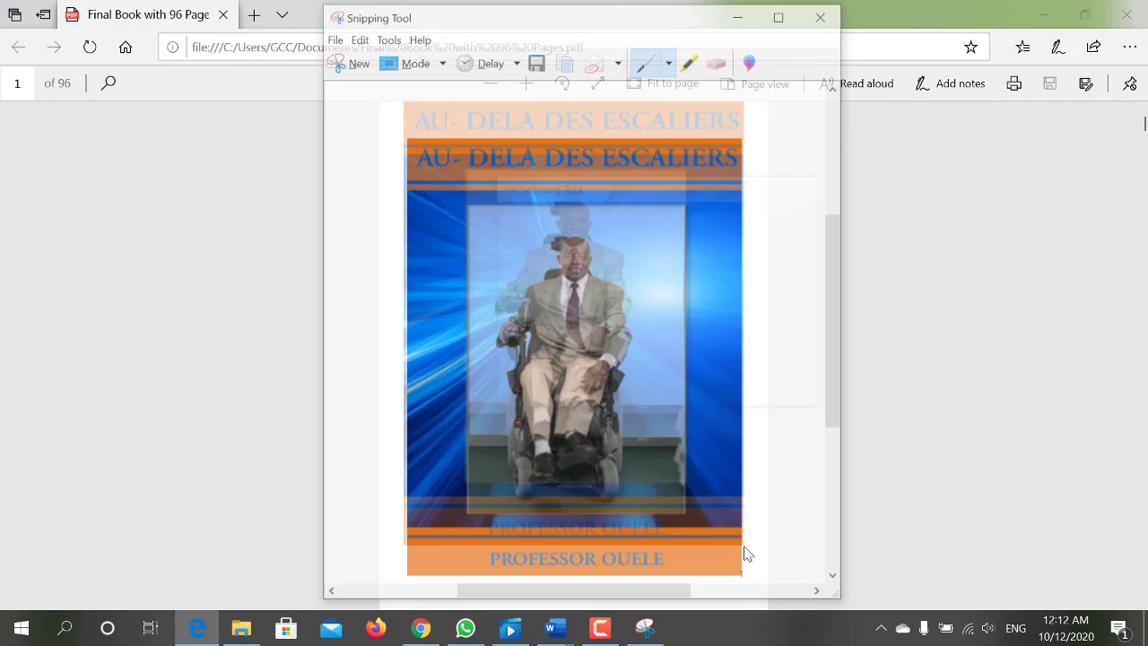
- Save the capture as 'see' PNG in Documents, close Snipping Tool, and minimize Edge
click(539, 65)
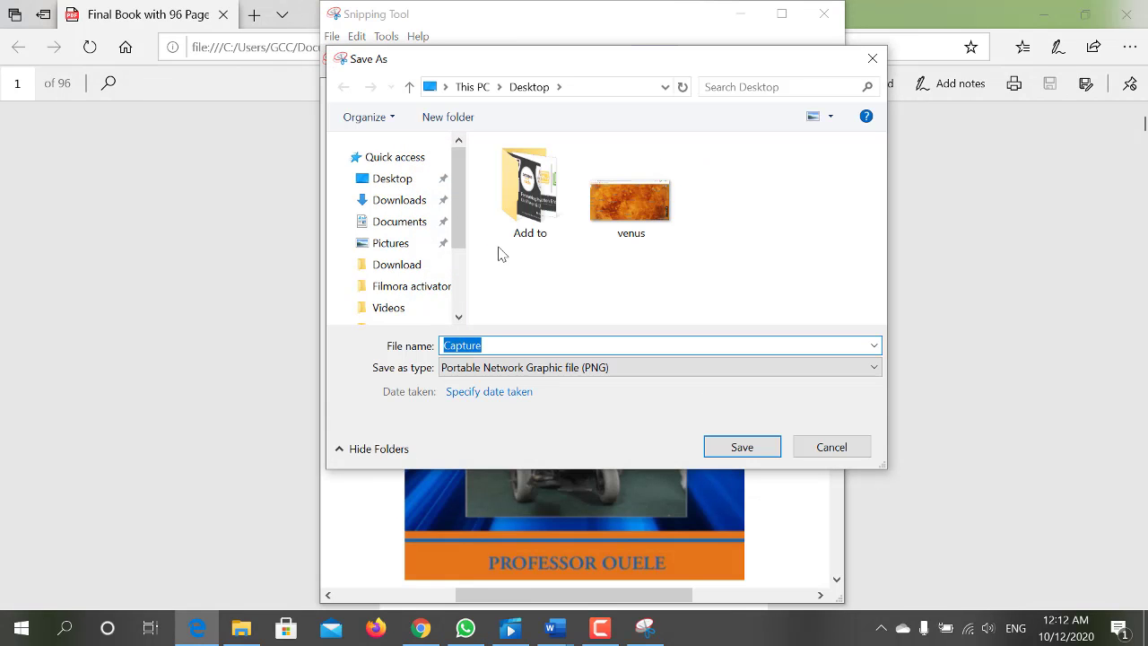
text(see)
click(408, 224)
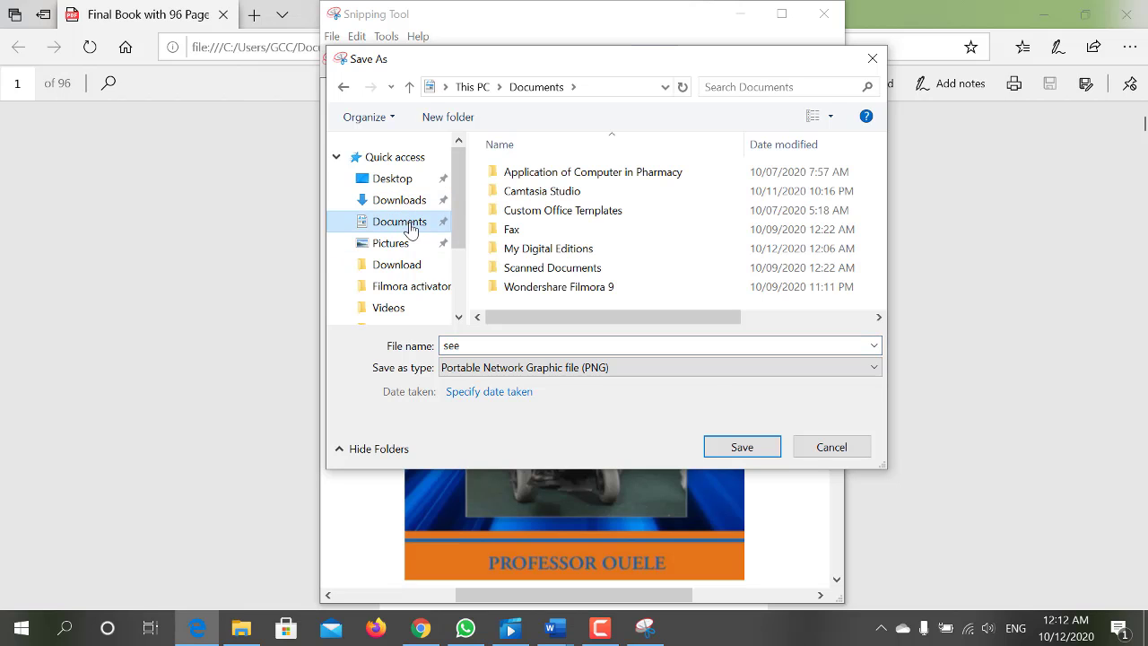
click(743, 448)
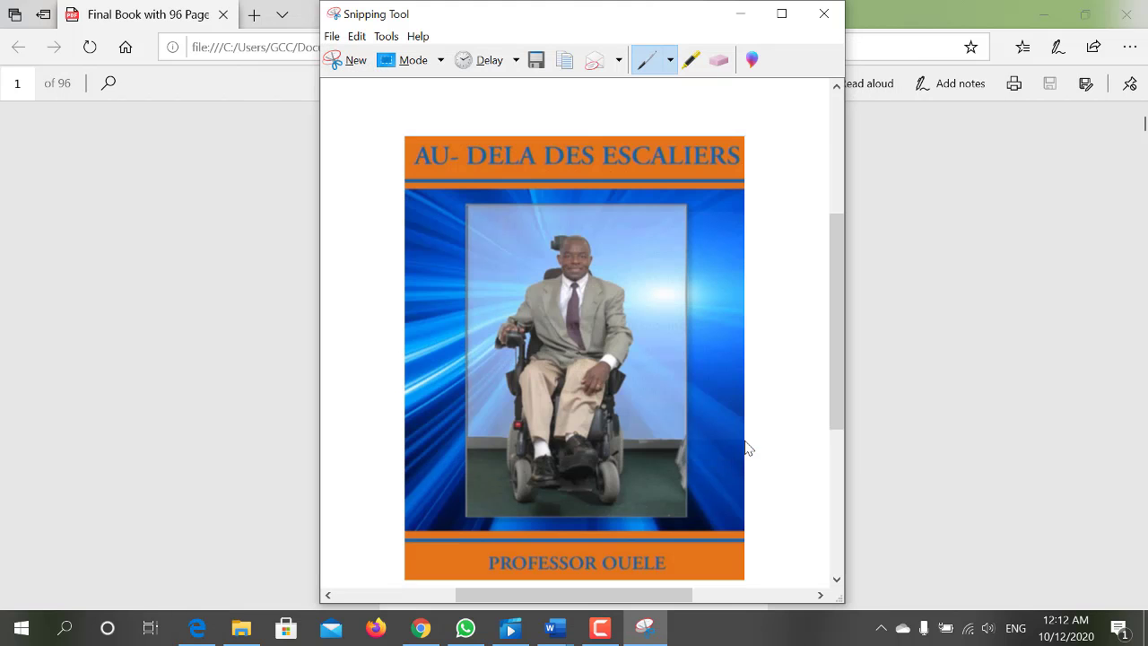
click(824, 14)
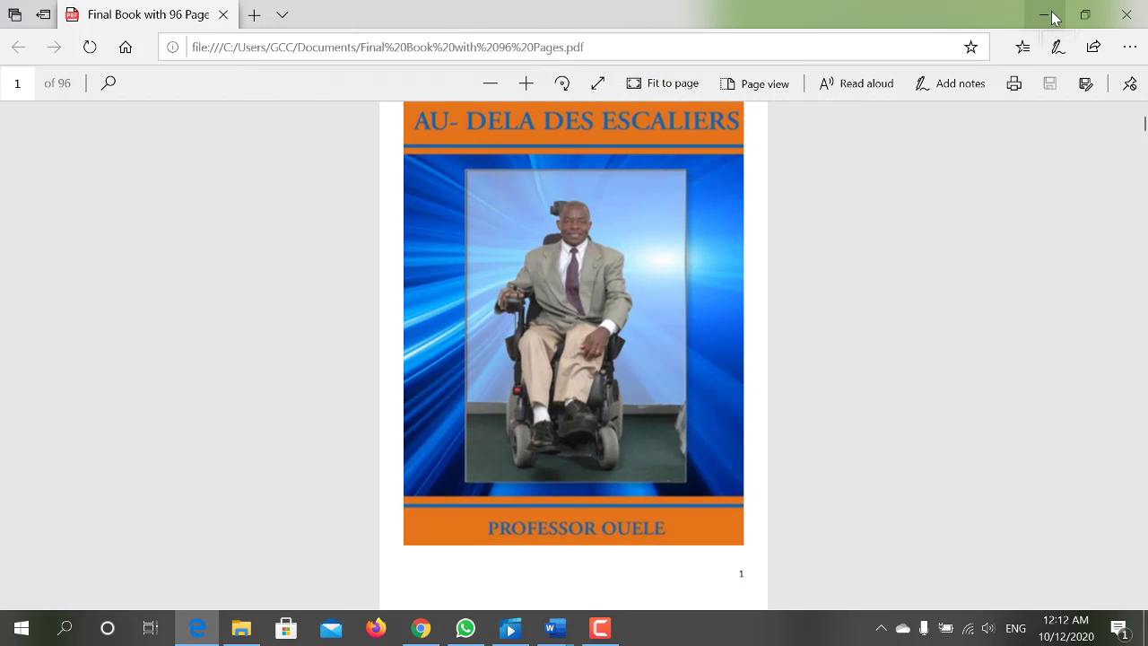
click(1054, 18)
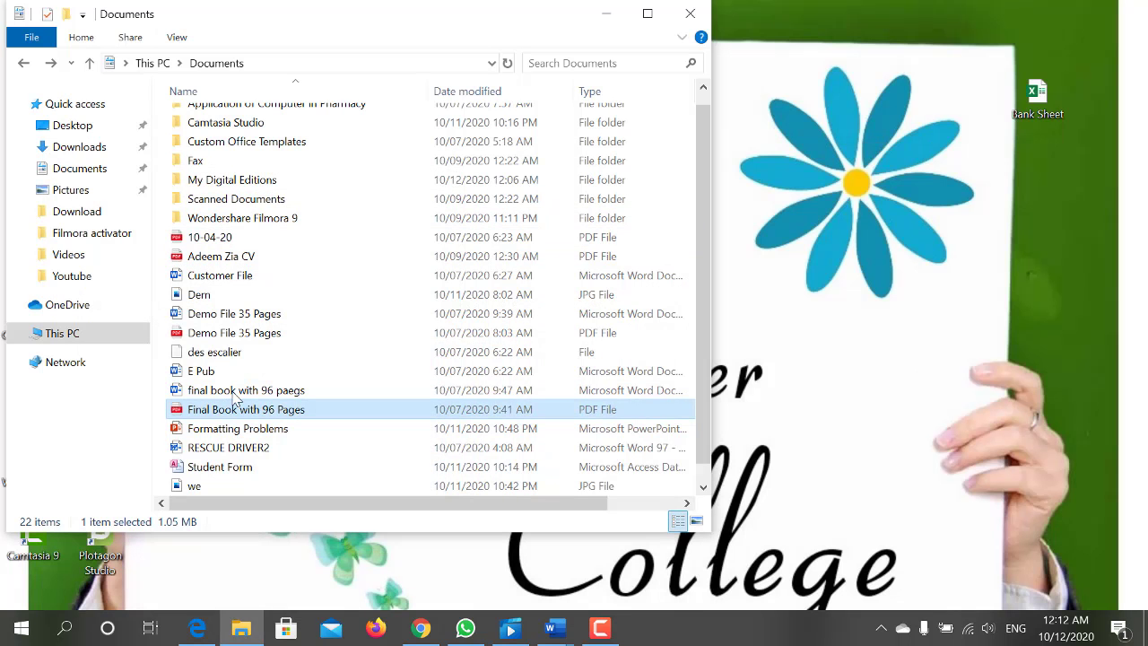
- Preview the 737 KB see PNG cover in Photos, close it, then minimize File Explorer
click(238, 314)
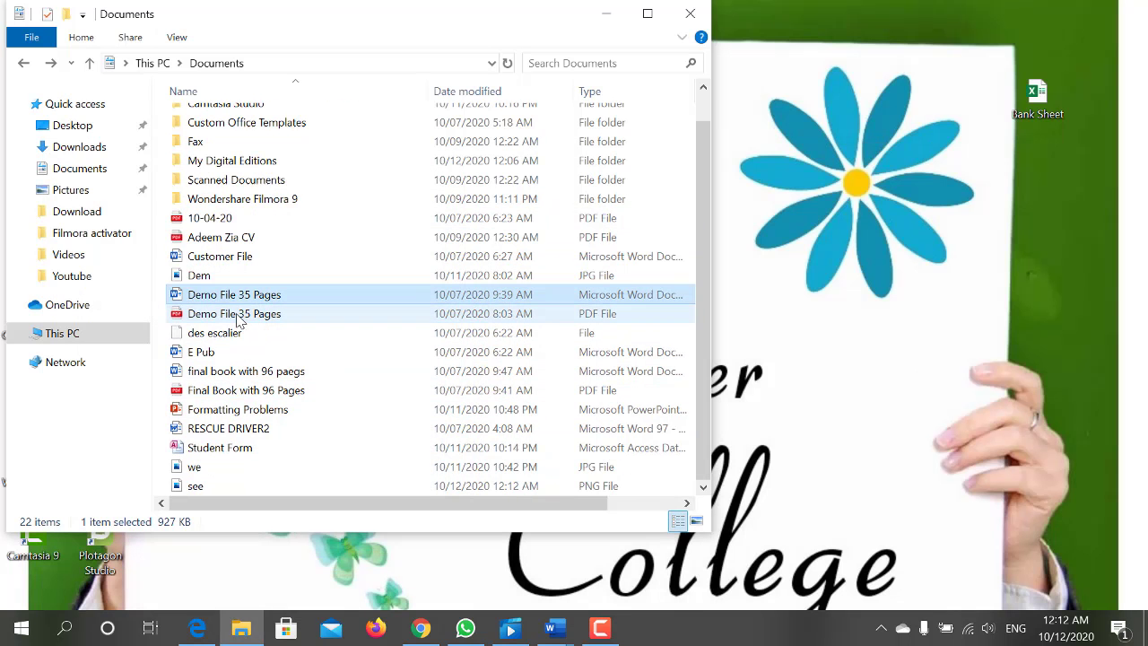
double_click(196, 487)
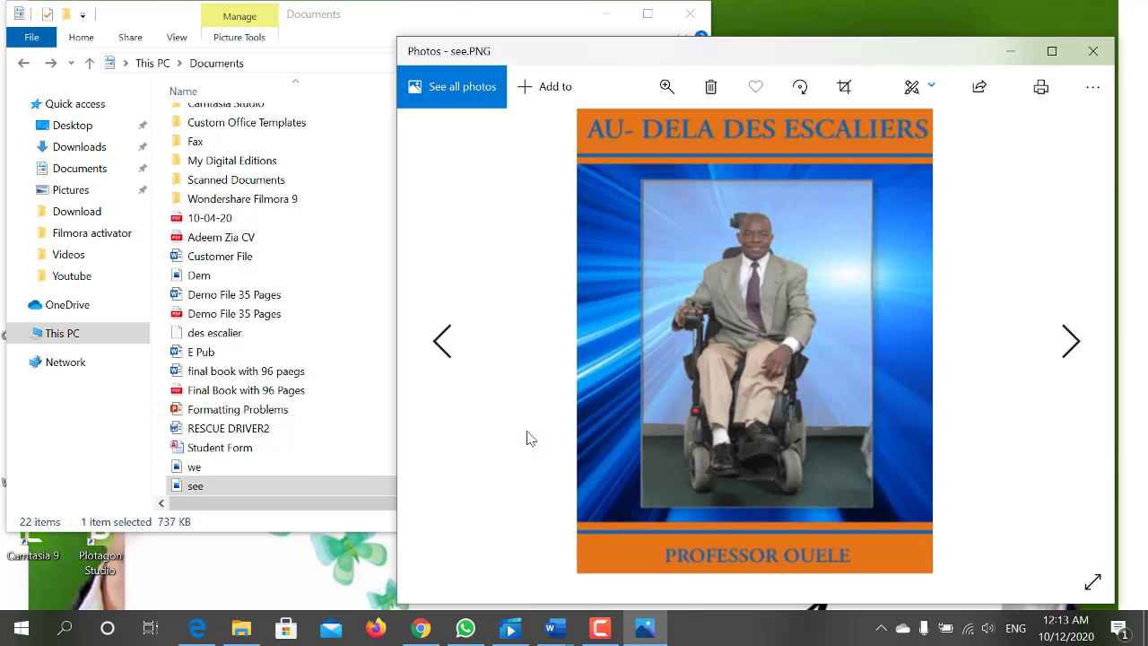
click(1095, 52)
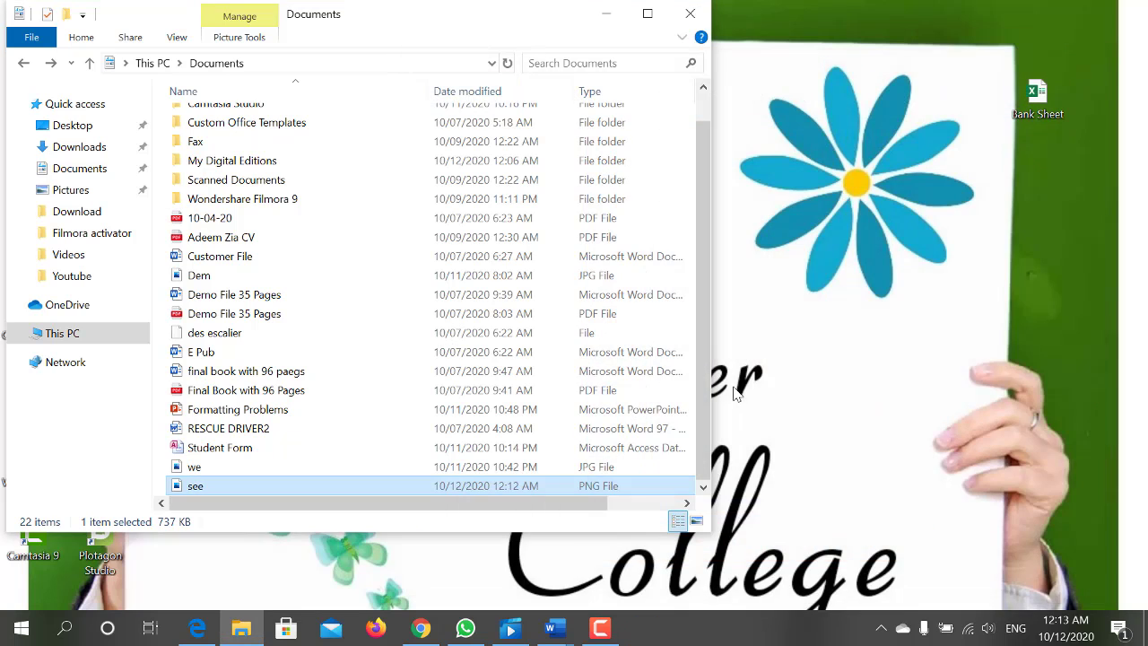
click(606, 12)
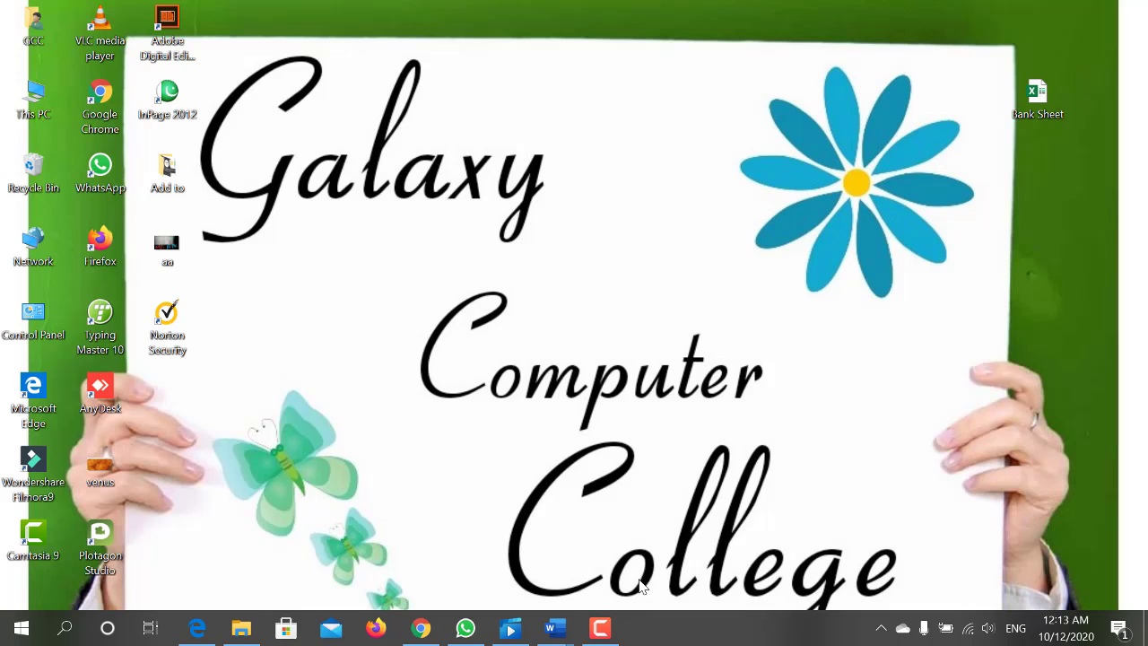
- Switch to the 'Customer File - Word' window and scroll up to its Acte 2 dialogue scenes
mouse_move(563, 631)
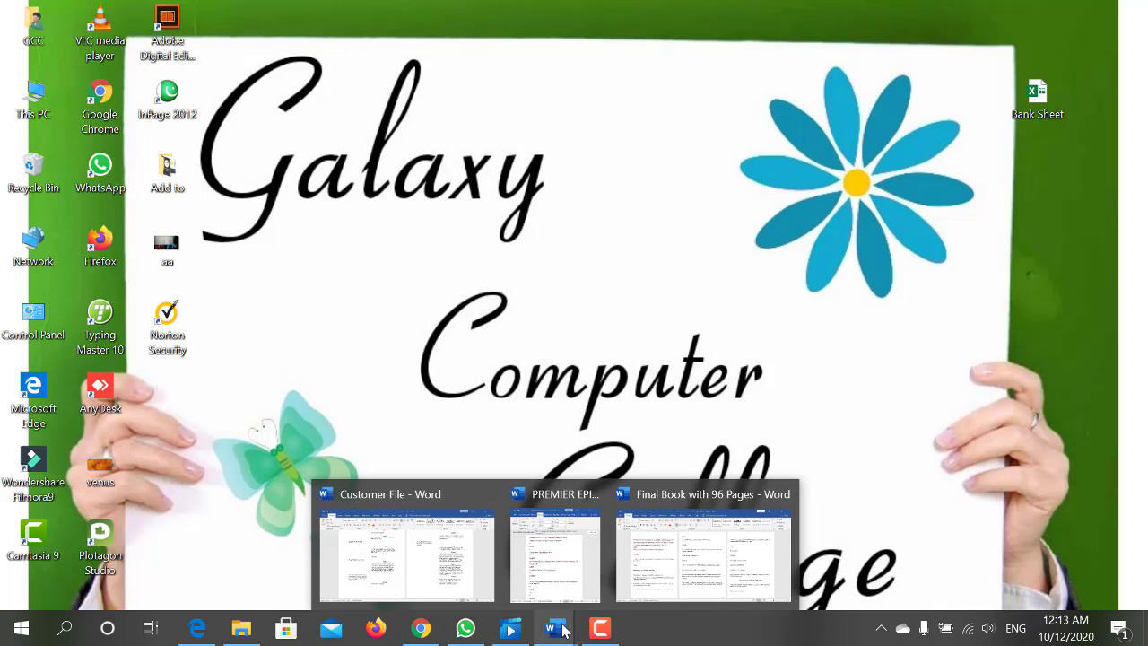
click(457, 574)
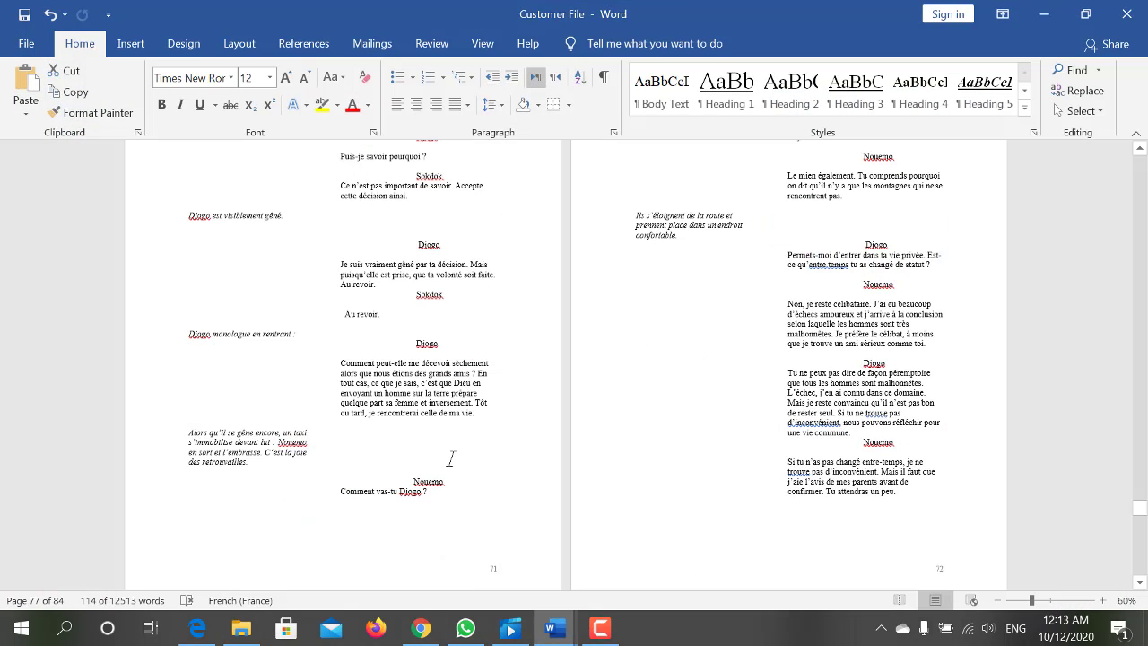
scroll(453, 459, up, 5)
scroll(452, 459, up, 5)
scroll(452, 459, up, 5)
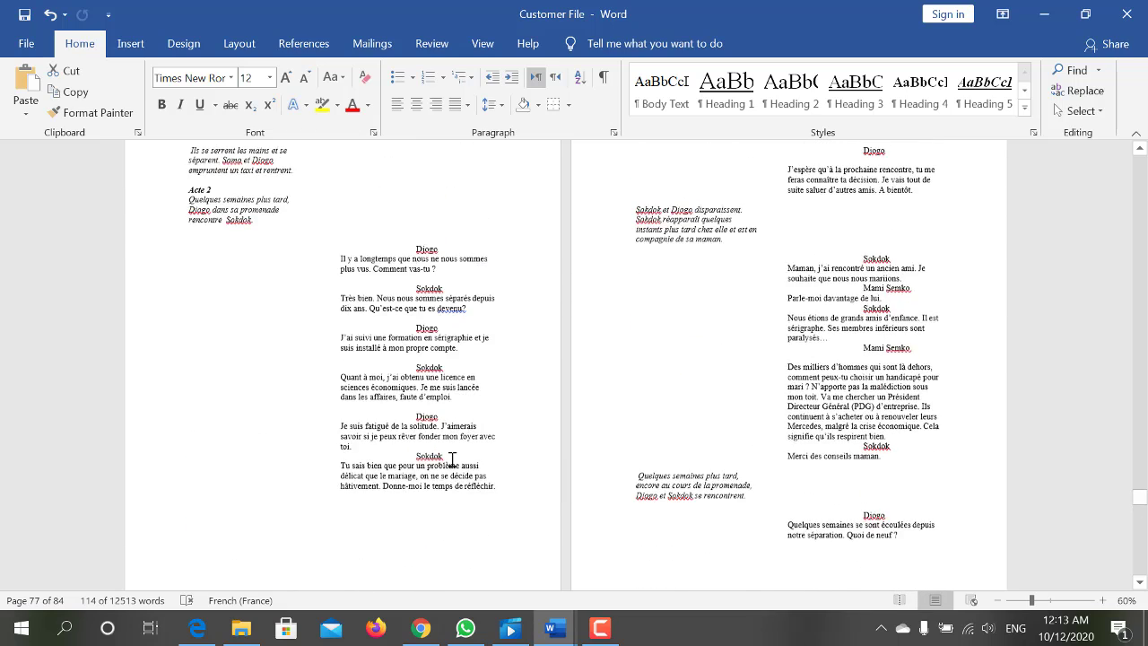
scroll(452, 460, up, 5)
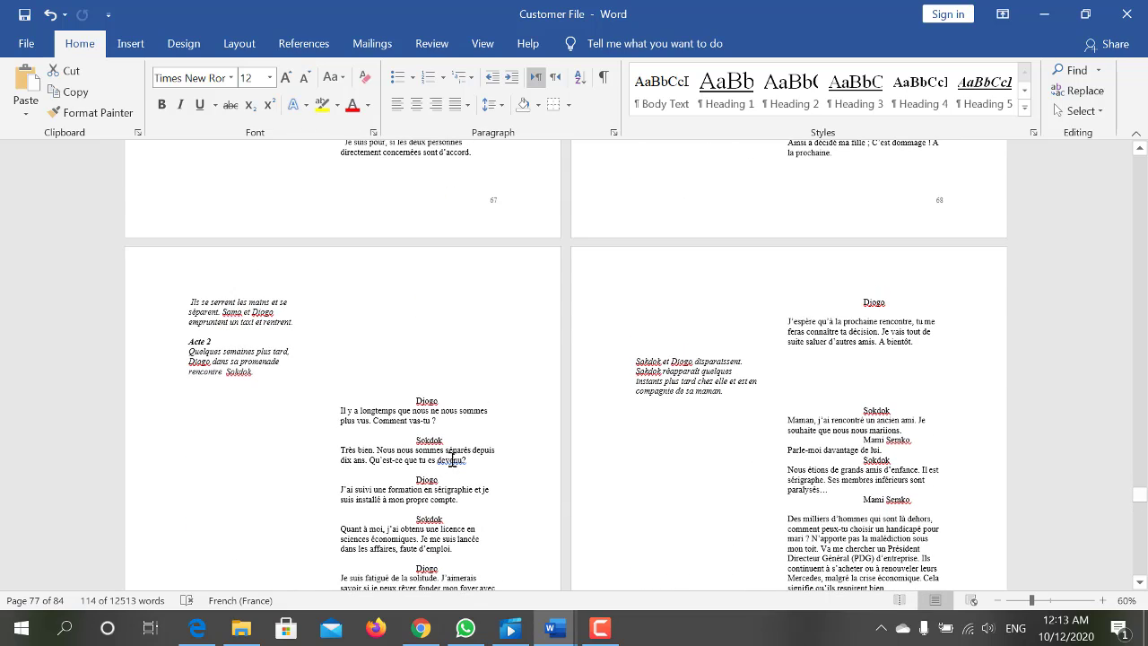
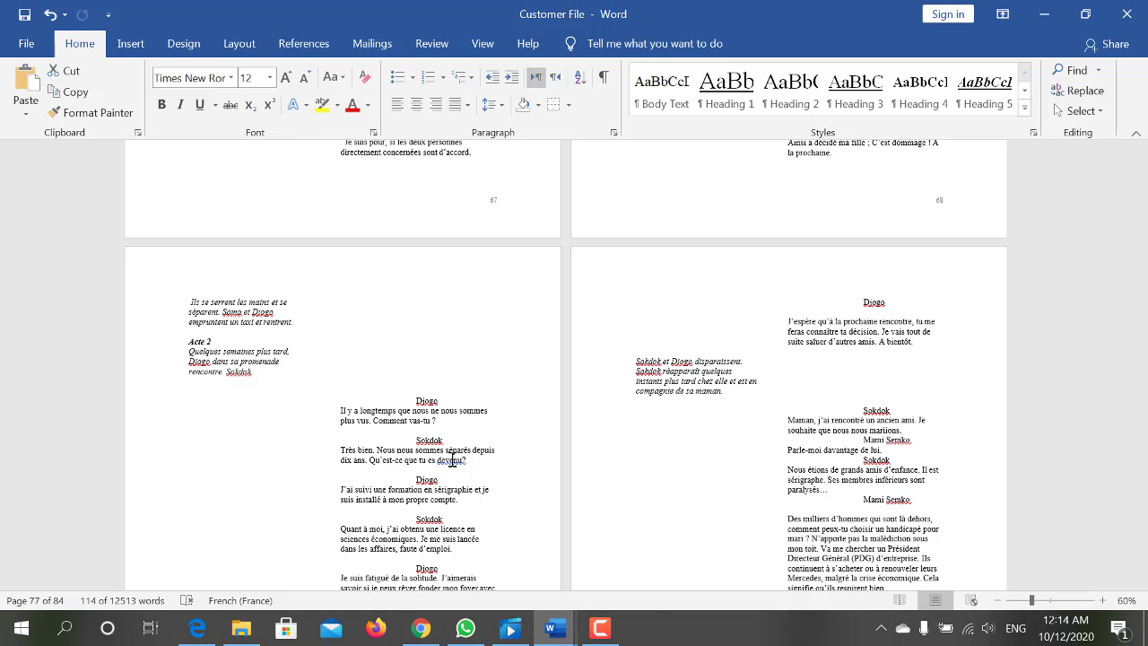
- Turn on Show/Hide ¶ so formatting marks appear throughout the French book
scroll(451, 409, up, 4)
scroll(451, 410, up, 4)
scroll(453, 410, up, 4)
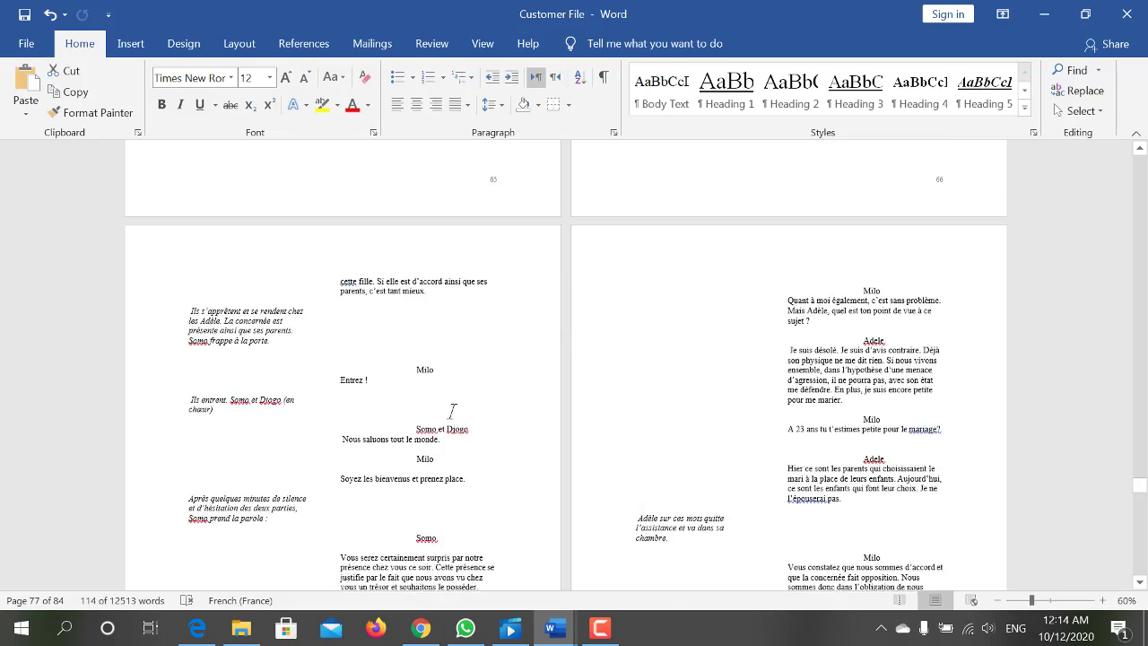
scroll(452, 410, up, 4)
scroll(452, 410, up, 4)
scroll(452, 410, up, 4)
scroll(452, 410, up, 4)
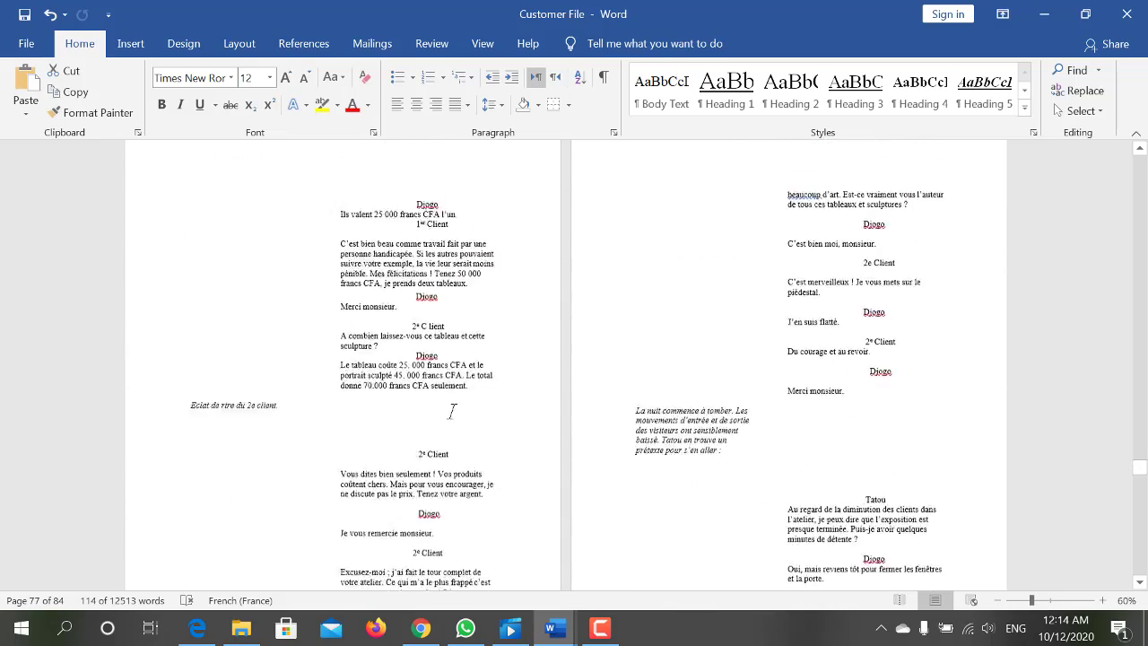
scroll(452, 410, up, 4)
scroll(452, 409, up, 4)
scroll(452, 410, up, 4)
scroll(453, 411, up, 4)
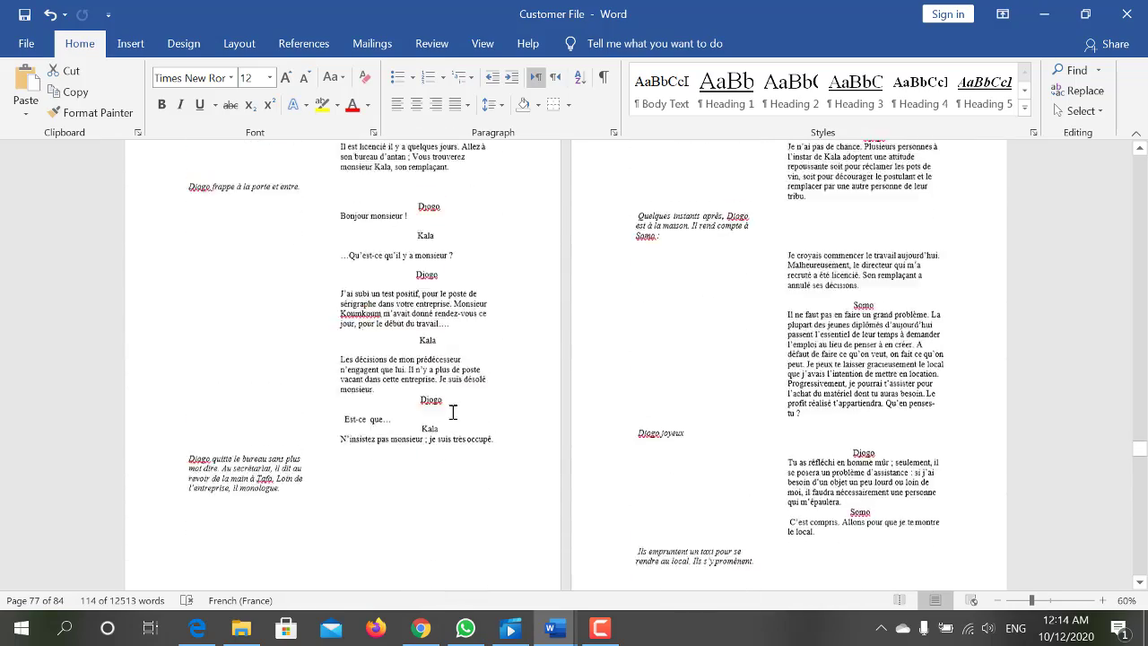
scroll(452, 410, up, 4)
scroll(453, 410, up, 4)
scroll(452, 410, up, 4)
scroll(680, 174, up, 4)
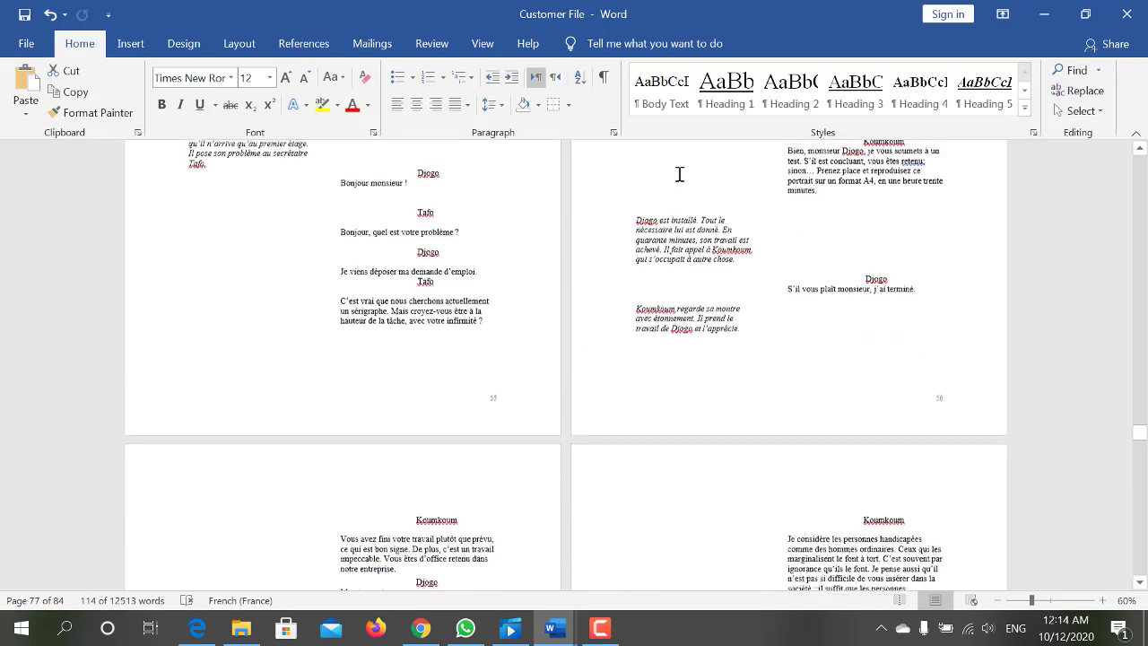
click(603, 77)
- Scroll to pages 51/52, then minimize the Customer File Word window
scroll(609, 375, up, 2)
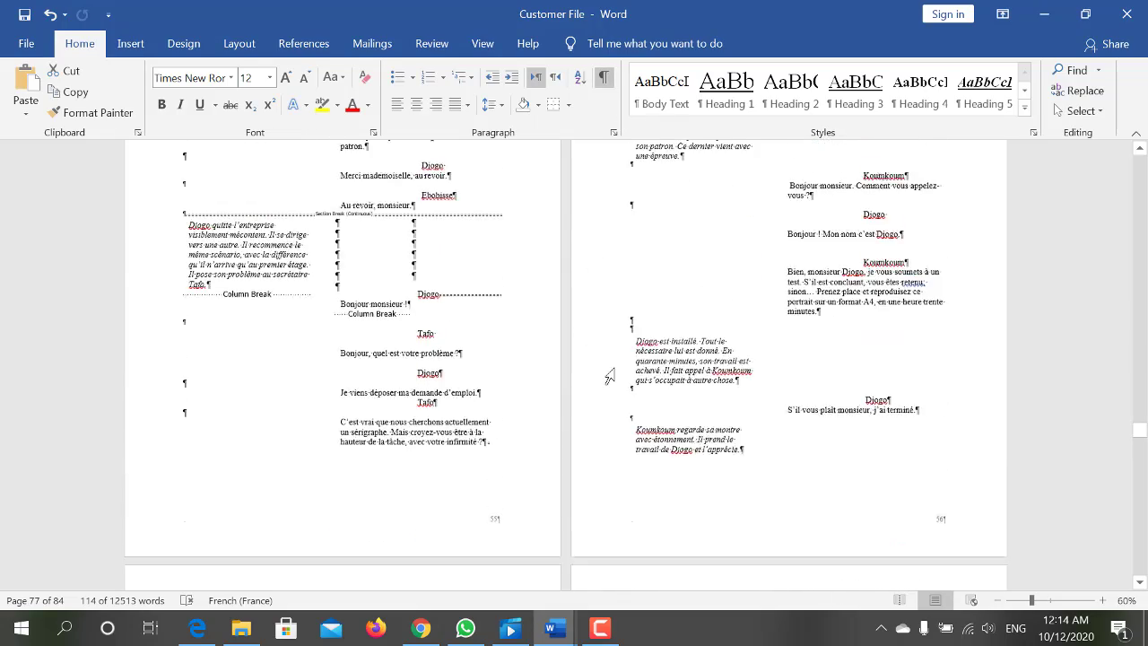
scroll(474, 347, up, 2)
scroll(475, 346, up, 1)
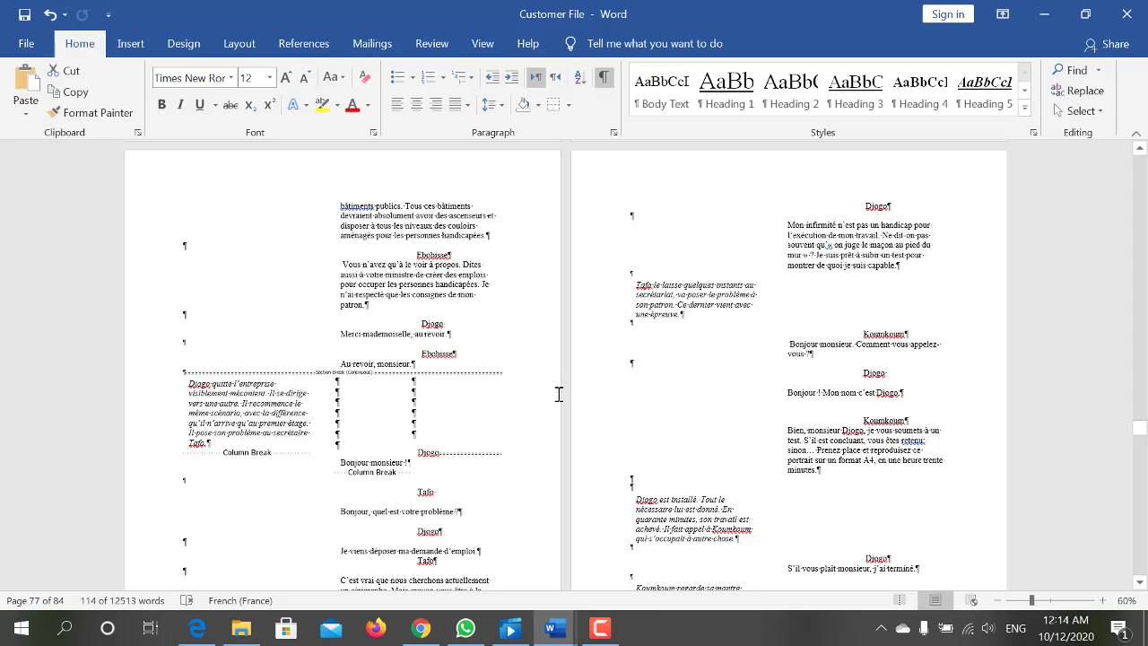
scroll(558, 394, up, 3)
scroll(558, 394, up, 3)
scroll(558, 394, up, 3)
scroll(558, 394, up, 3)
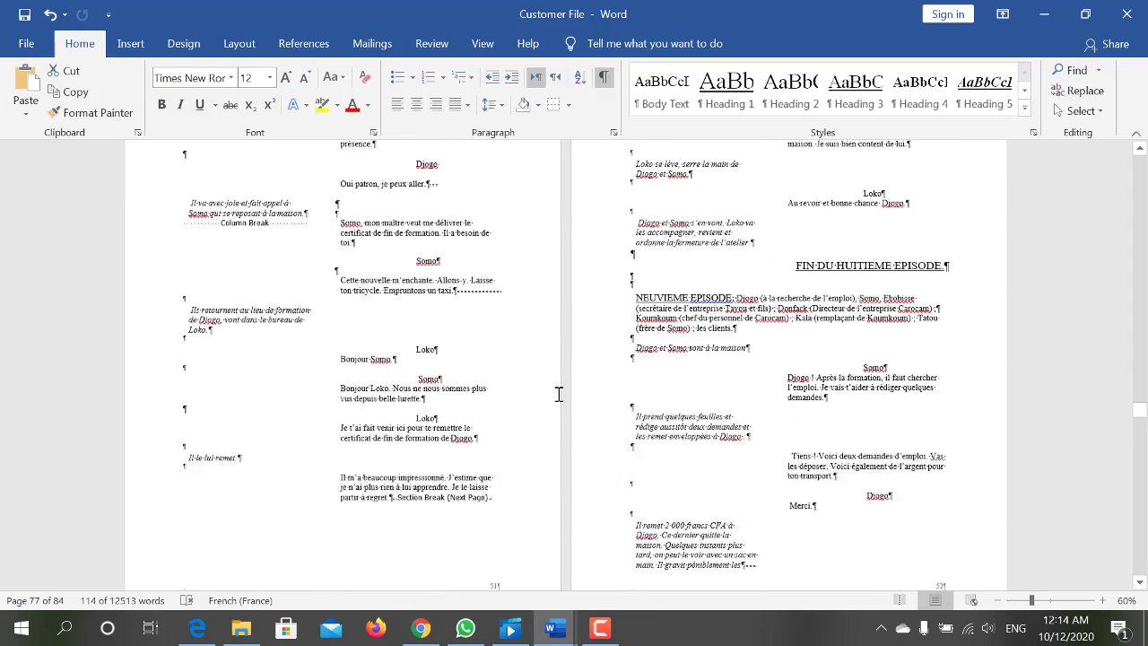
scroll(558, 394, up, 1)
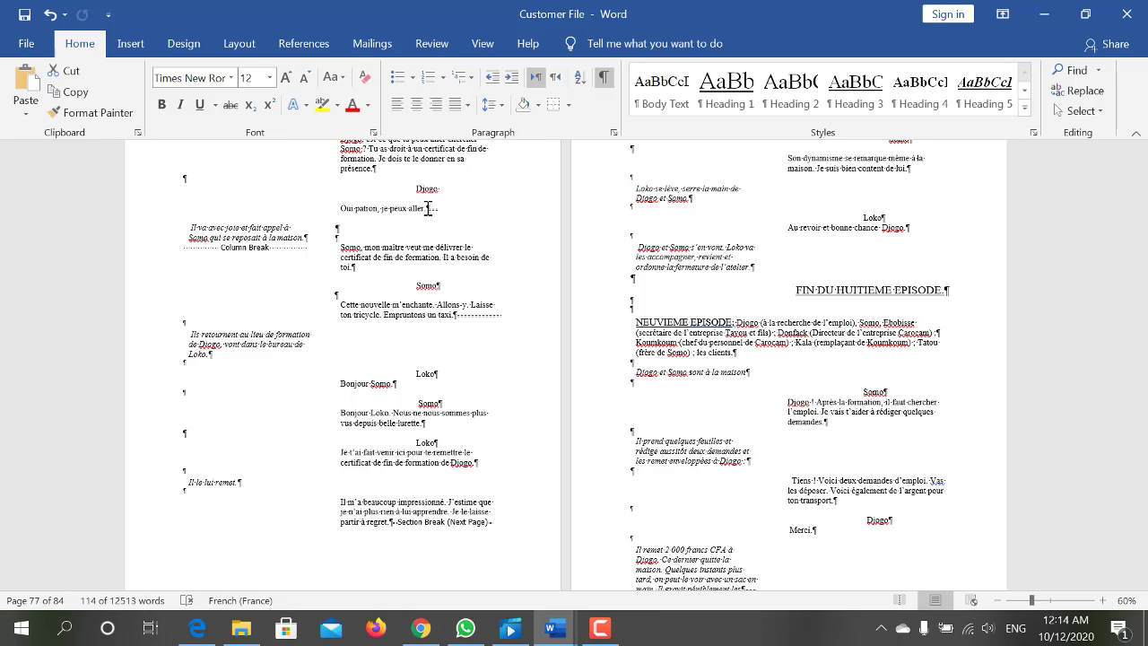
click(1045, 15)
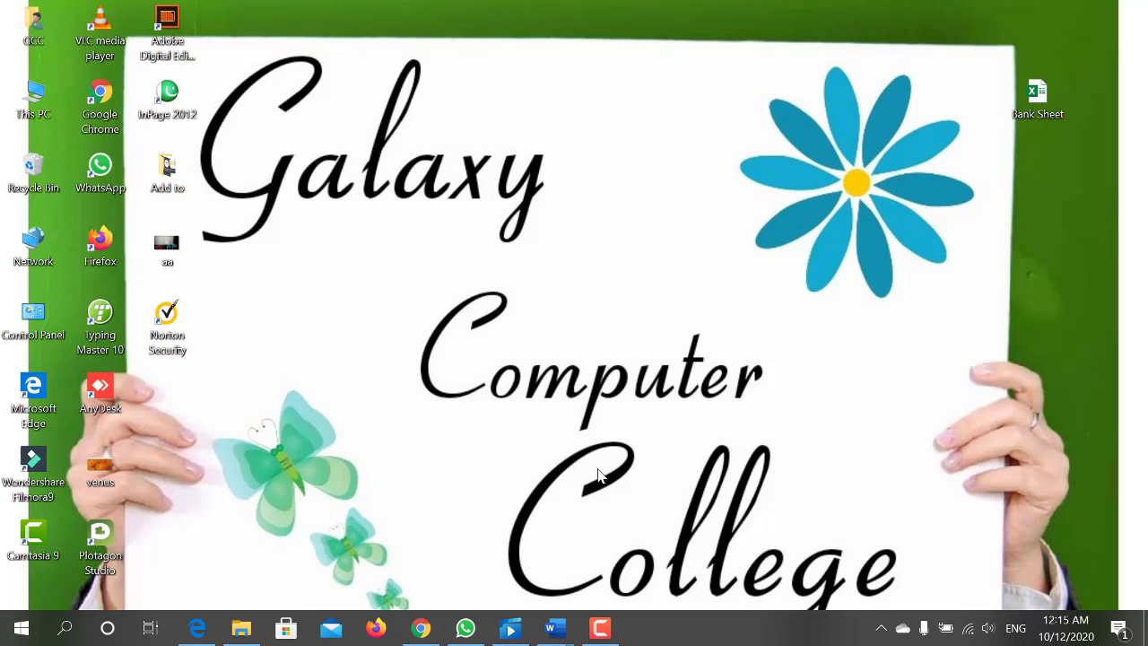
- Open the client's WhatsApp chat and scroll back through the ePub conversion messages
click(465, 628)
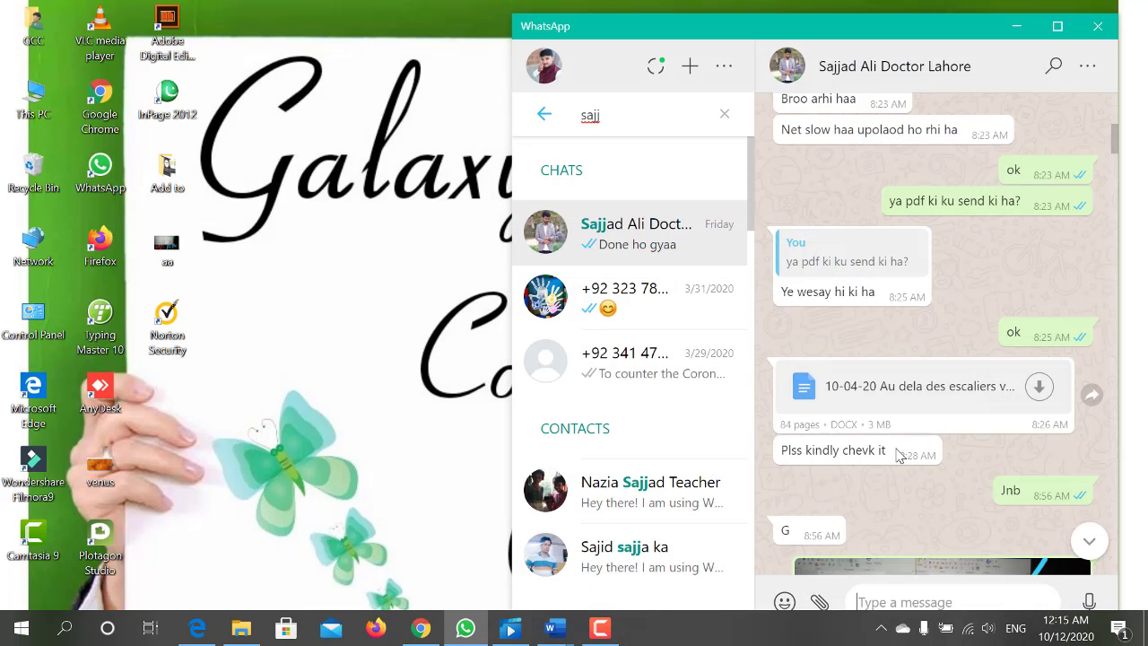
scroll(915, 431, up, 5)
scroll(934, 408, up, 5)
scroll(934, 409, up, 5)
scroll(934, 408, up, 5)
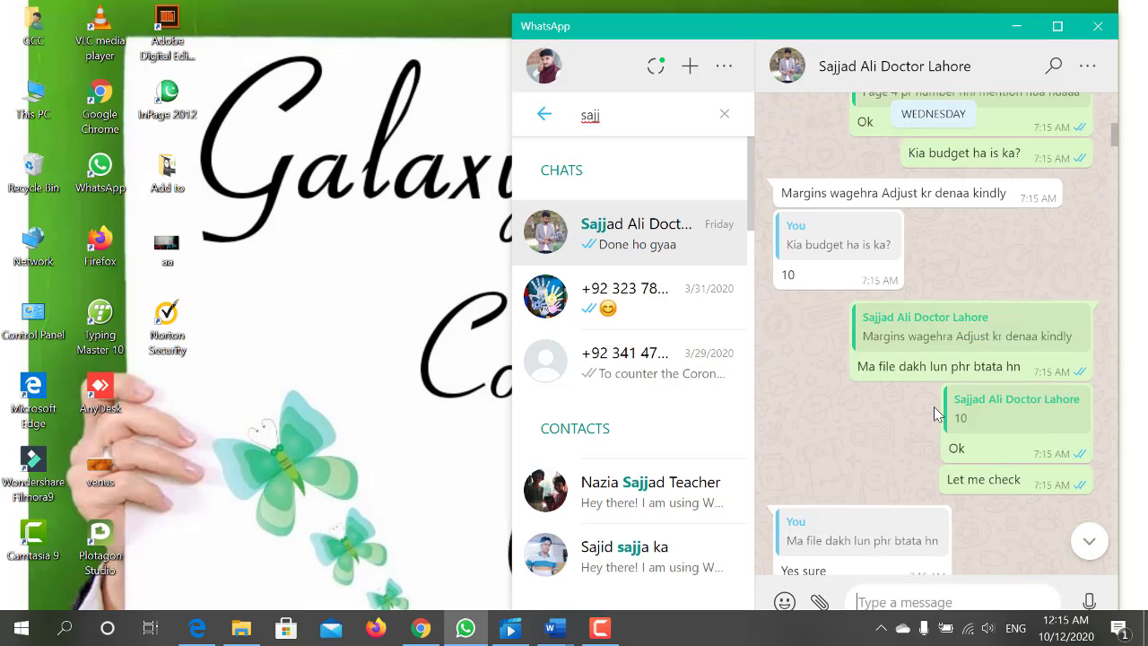
scroll(934, 406, up, 2)
scroll(934, 407, up, 1)
scroll(934, 407, up, 1)
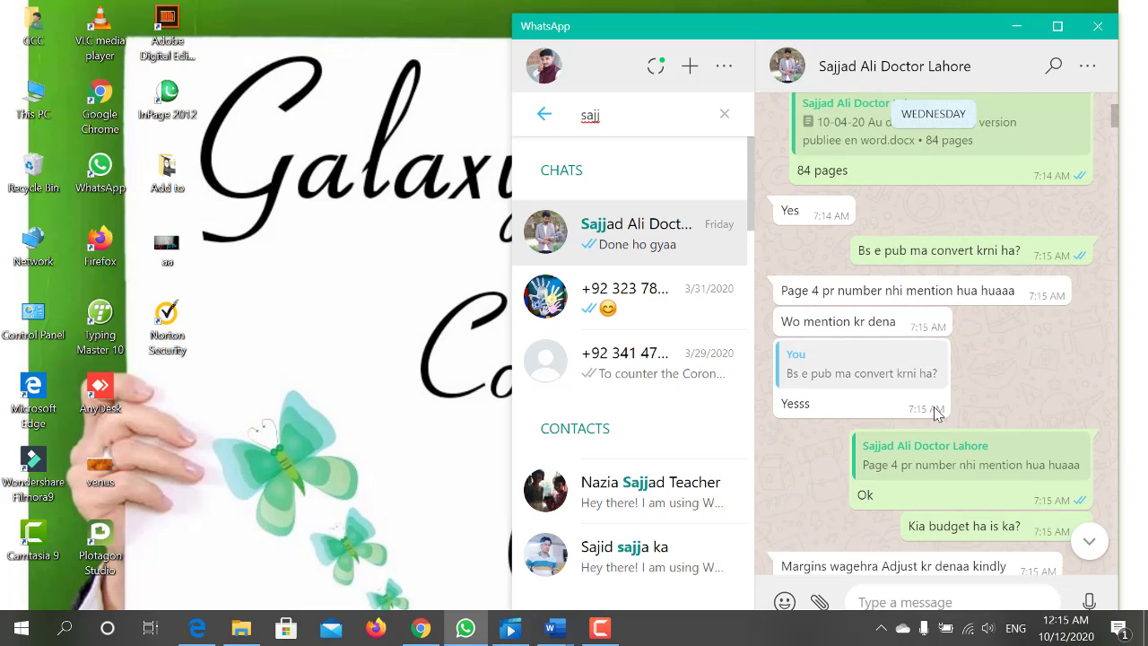
scroll(934, 413, up, 3)
scroll(933, 412, up, 2)
scroll(934, 413, up, 2)
scroll(934, 413, up, 2)
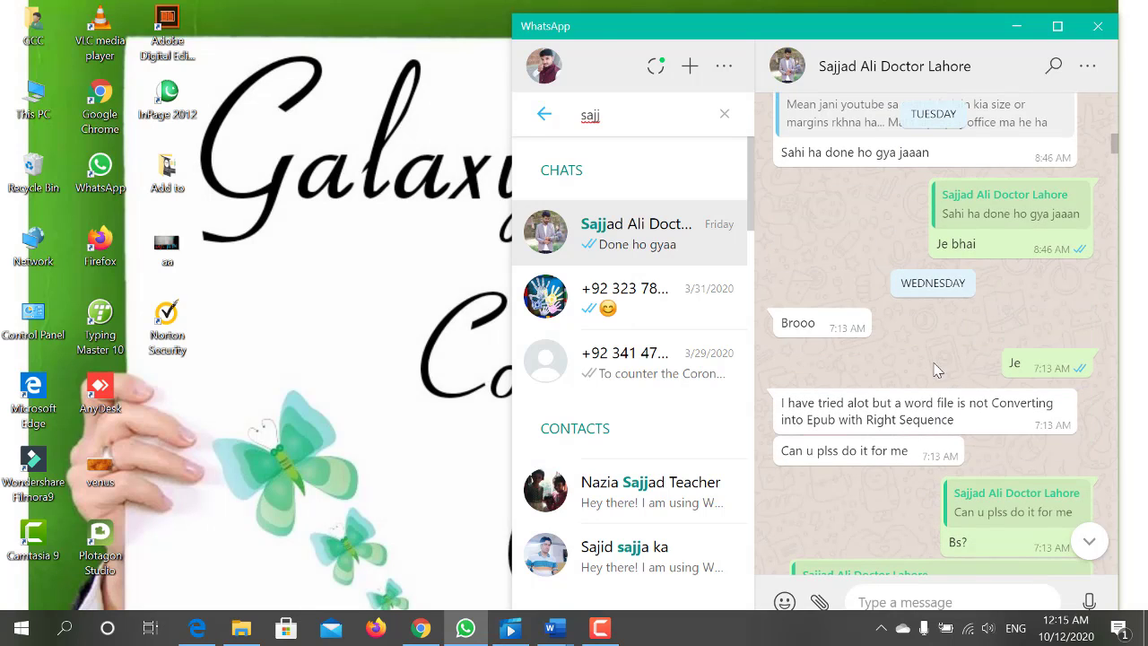
scroll(934, 371, up, 2)
scroll(933, 371, up, 1)
- Scroll down to the E Pub.docx.epub file, then switch to Chrome
scroll(934, 370, down, 2)
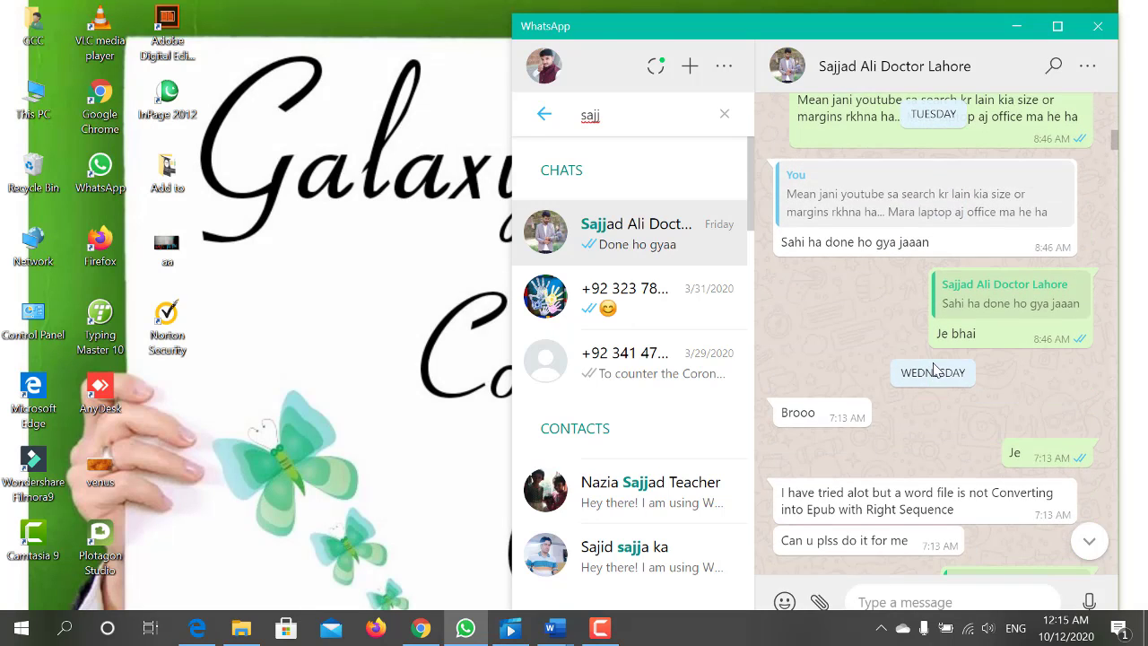
scroll(933, 368, down, 2)
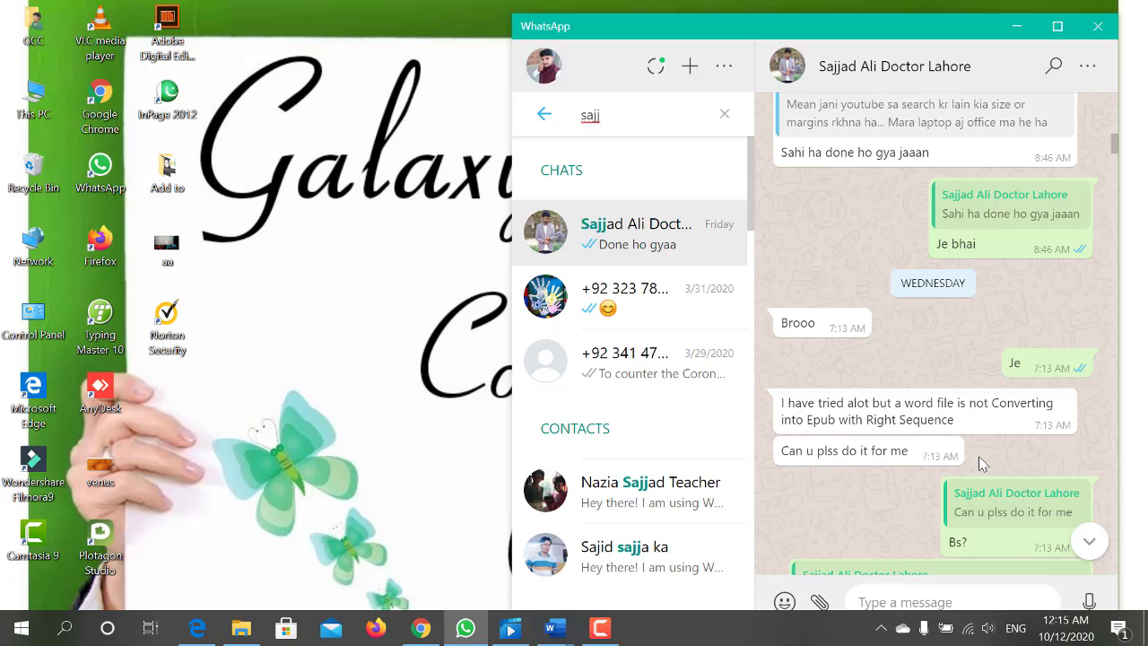
scroll(980, 463, down, 4)
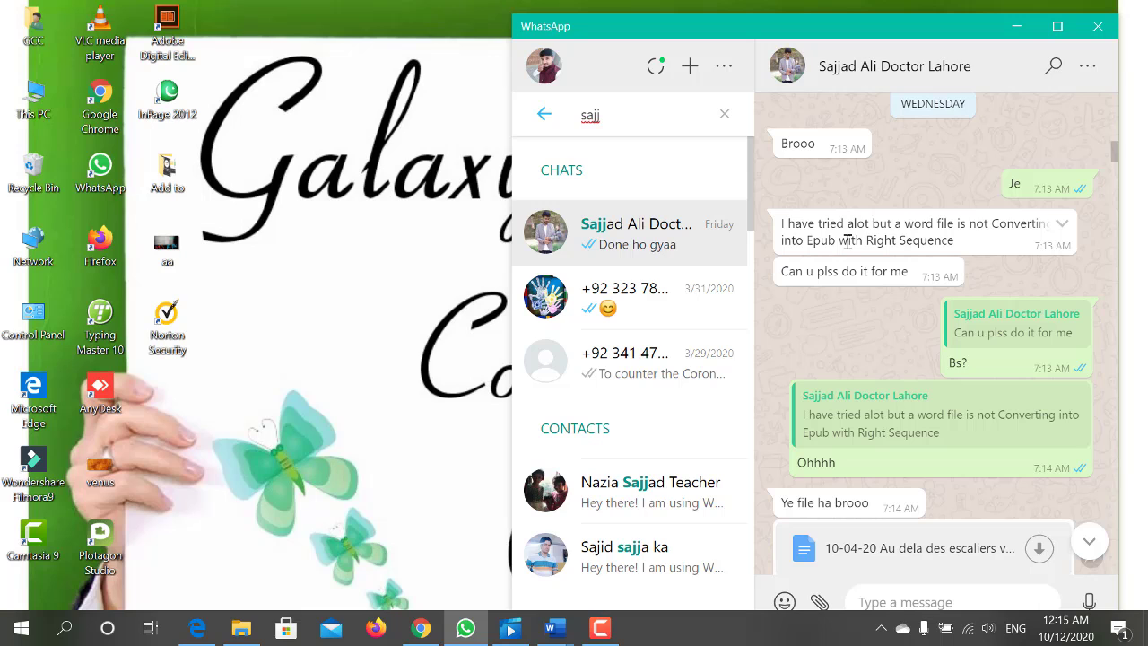
scroll(911, 282, down, 2)
scroll(911, 281, down, 2)
scroll(912, 282, down, 1)
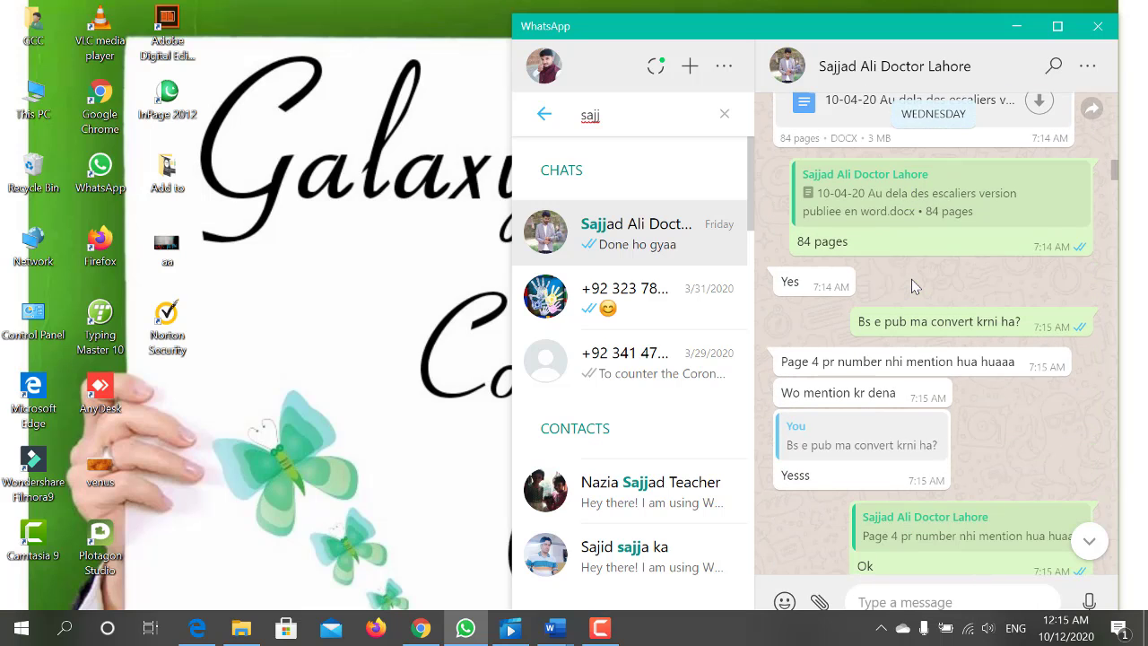
scroll(911, 279, up, 1)
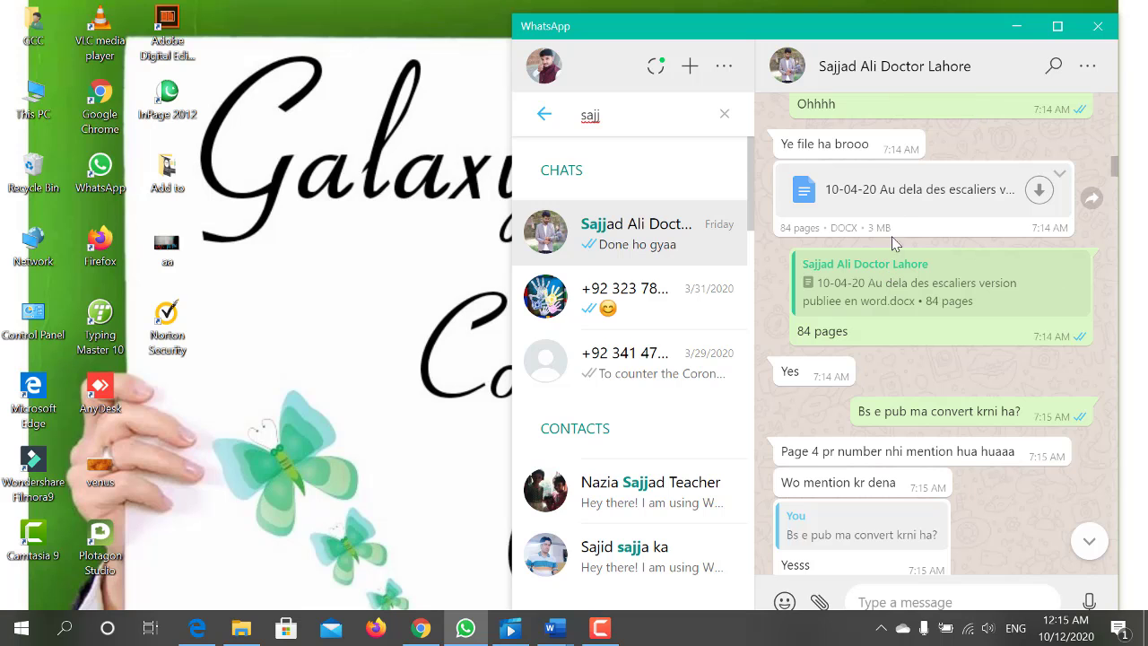
scroll(895, 265, down, 2)
scroll(895, 266, down, 4)
scroll(895, 266, down, 3)
scroll(895, 265, down, 3)
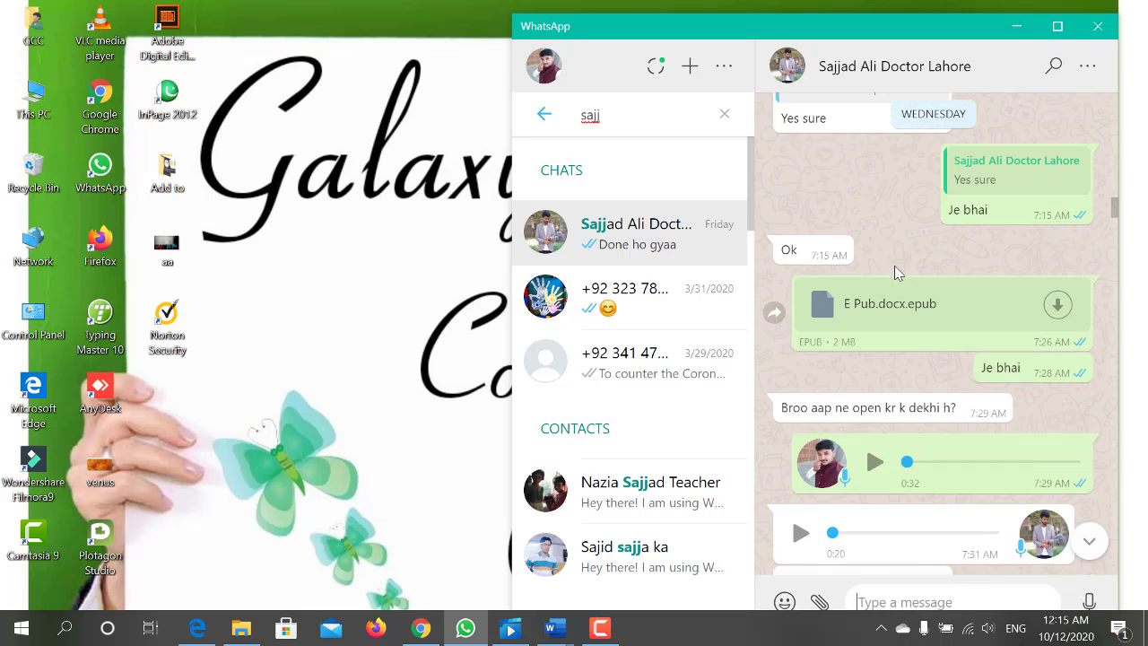
scroll(895, 265, down, 1)
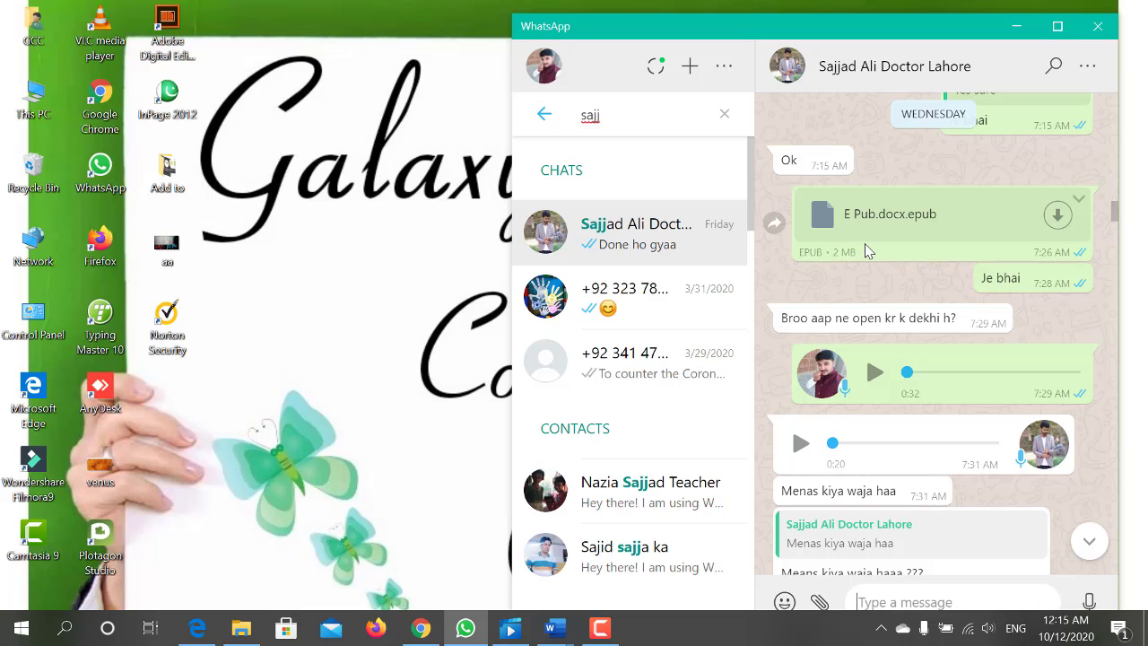
click(421, 628)
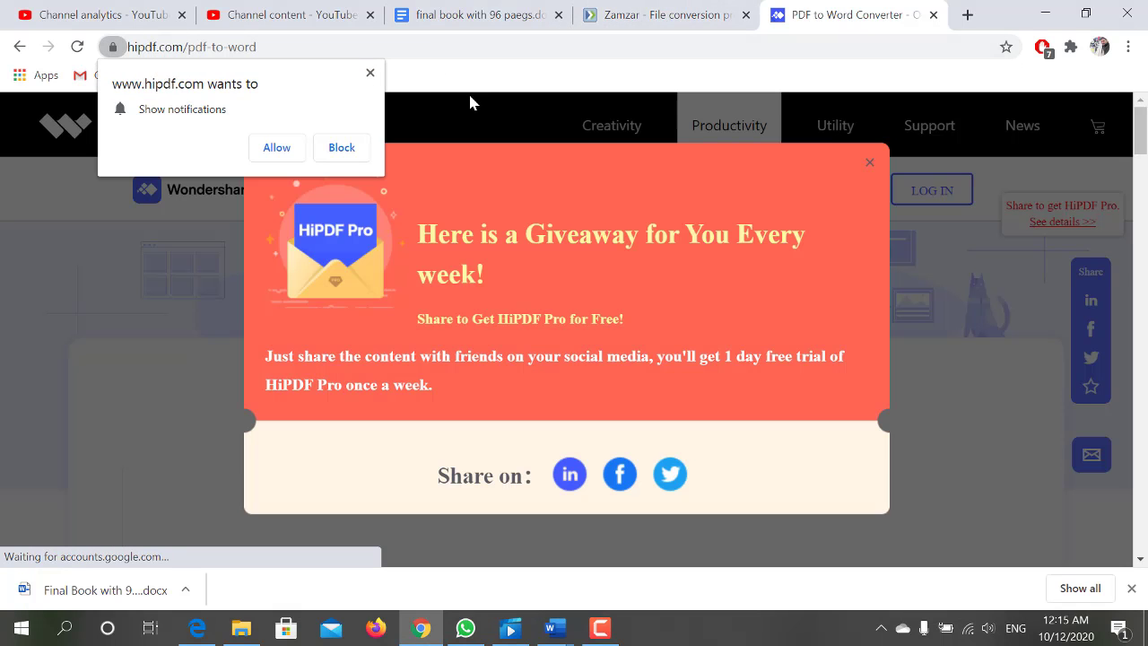
- Block hipdf.com notifications and minimize Chrome to return to the WhatsApp chat
click(329, 148)
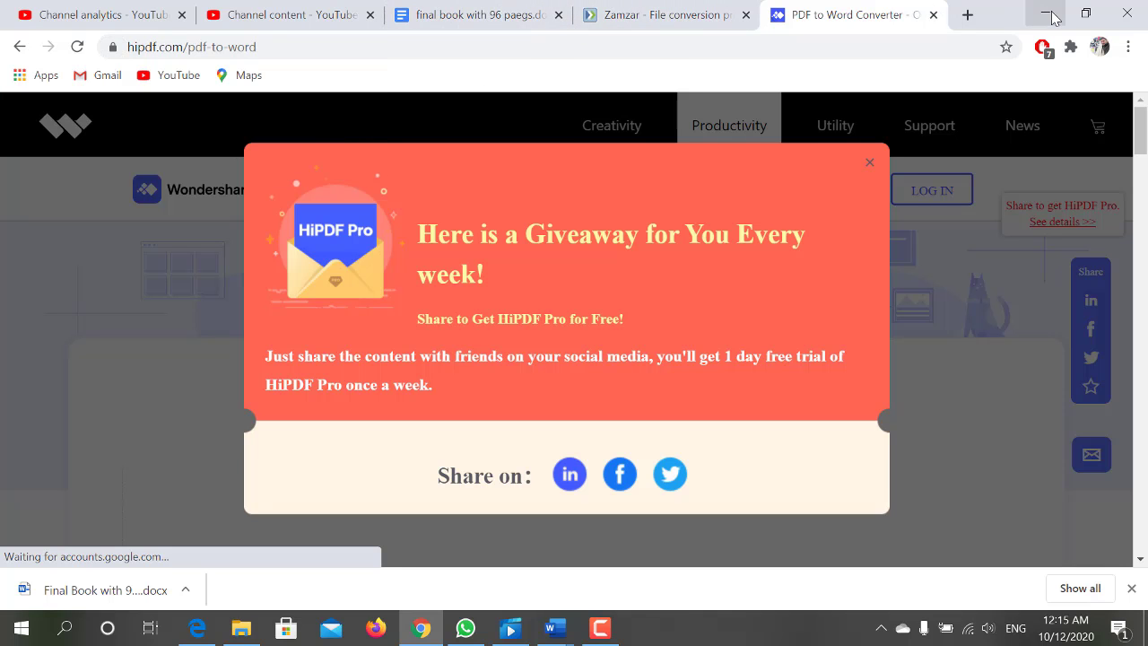
click(1050, 17)
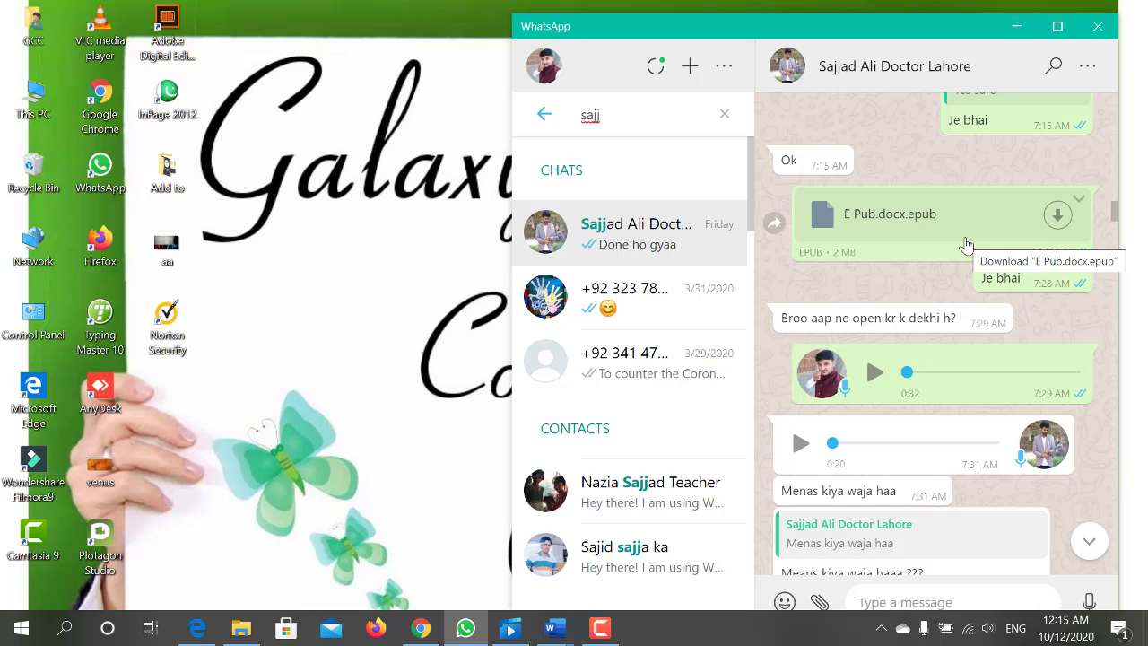
- Scroll down past the E Pub.docx.epub file to the chat's newest messages
scroll(1010, 244, down, 1)
scroll(1010, 244, down, 2)
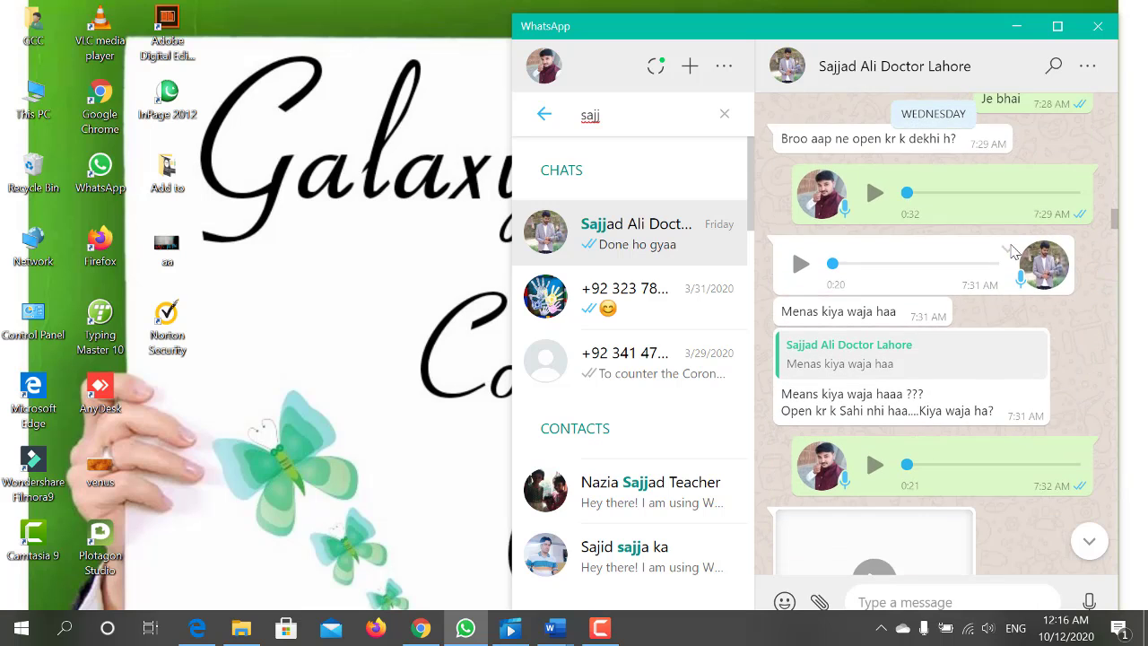
scroll(1011, 246, down, 2)
scroll(1013, 247, up, 5)
scroll(1014, 246, up, 1)
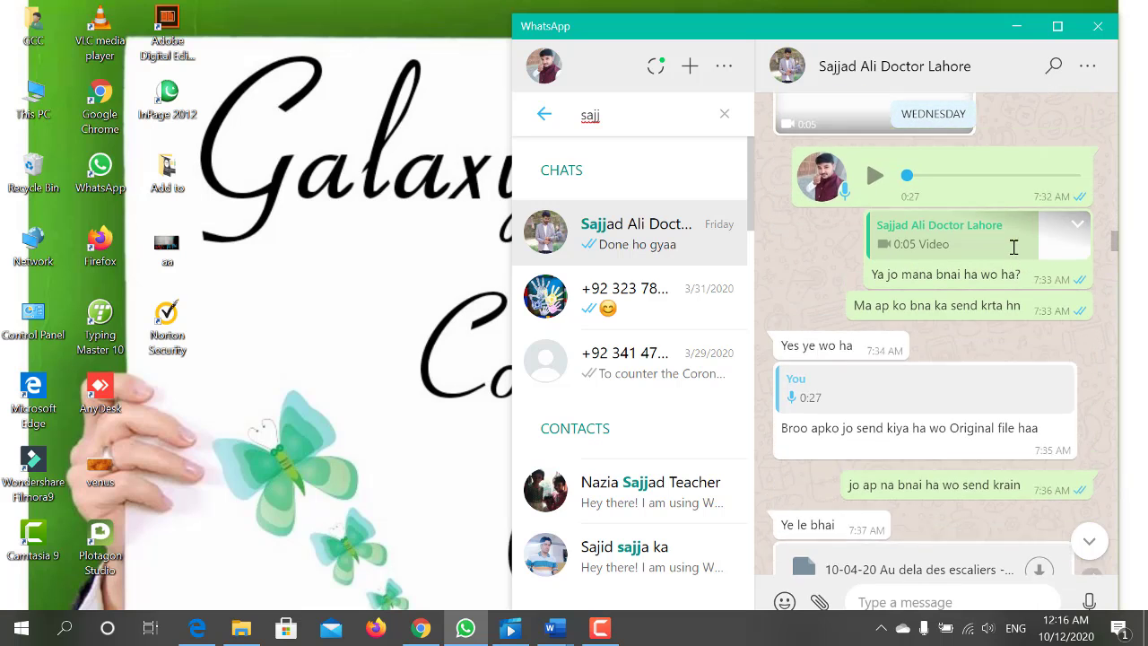
scroll(1014, 247, down, 3)
scroll(1022, 242, up, 2)
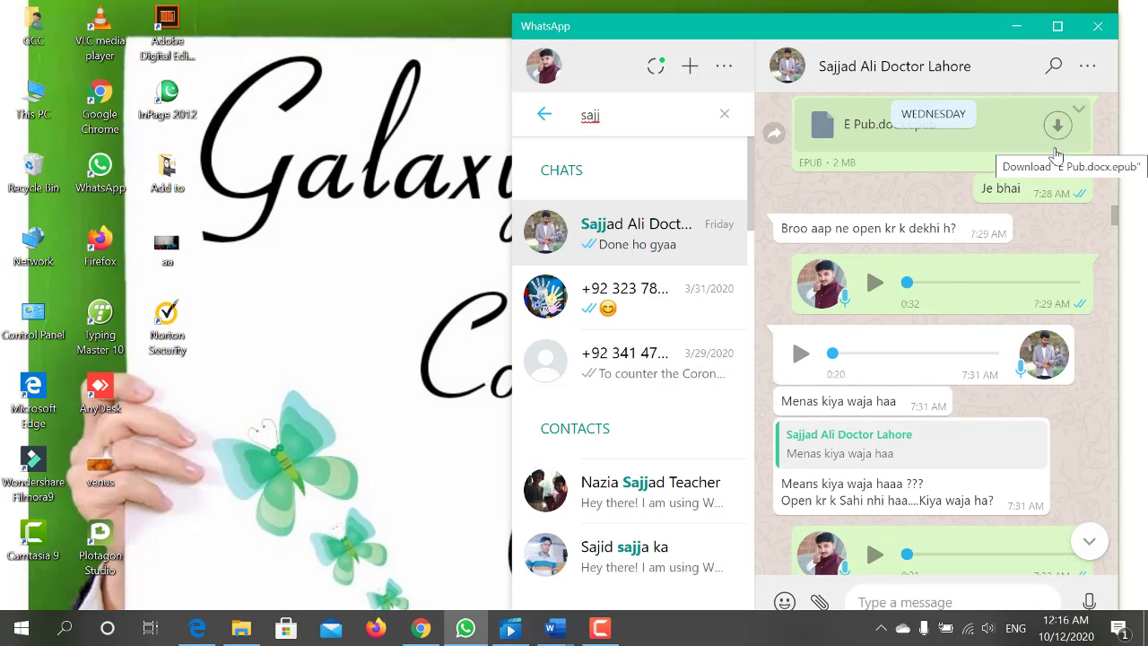
scroll(1048, 229, down, 2)
scroll(1048, 228, down, 1)
scroll(1049, 229, down, 2)
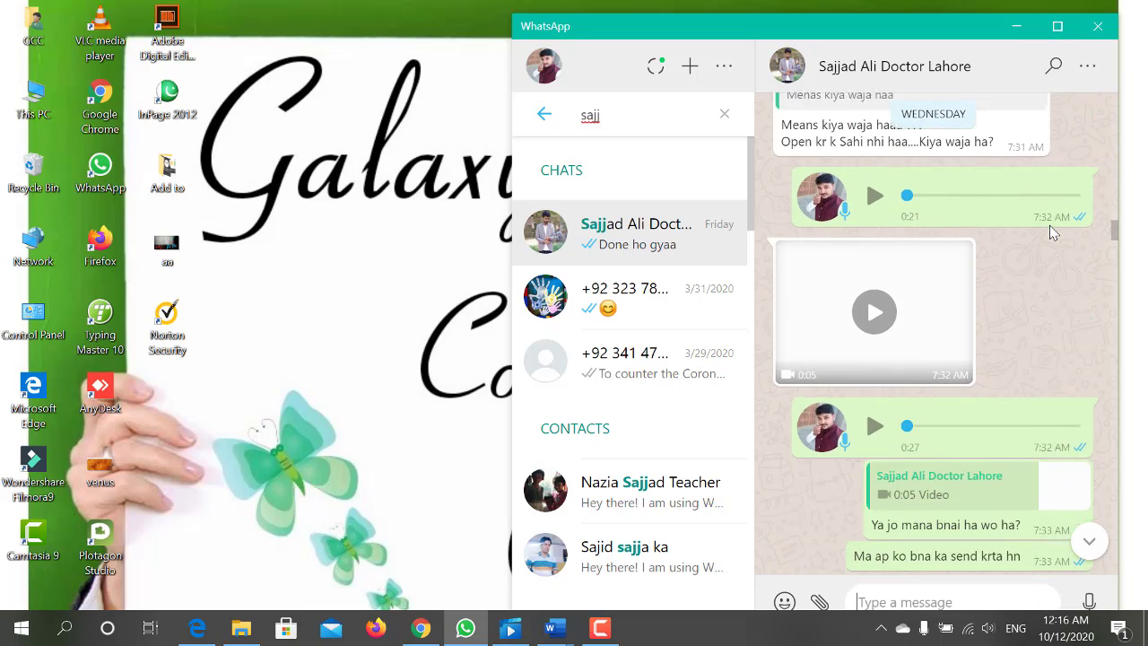
scroll(1051, 231, down, 1)
scroll(1052, 231, down, 2)
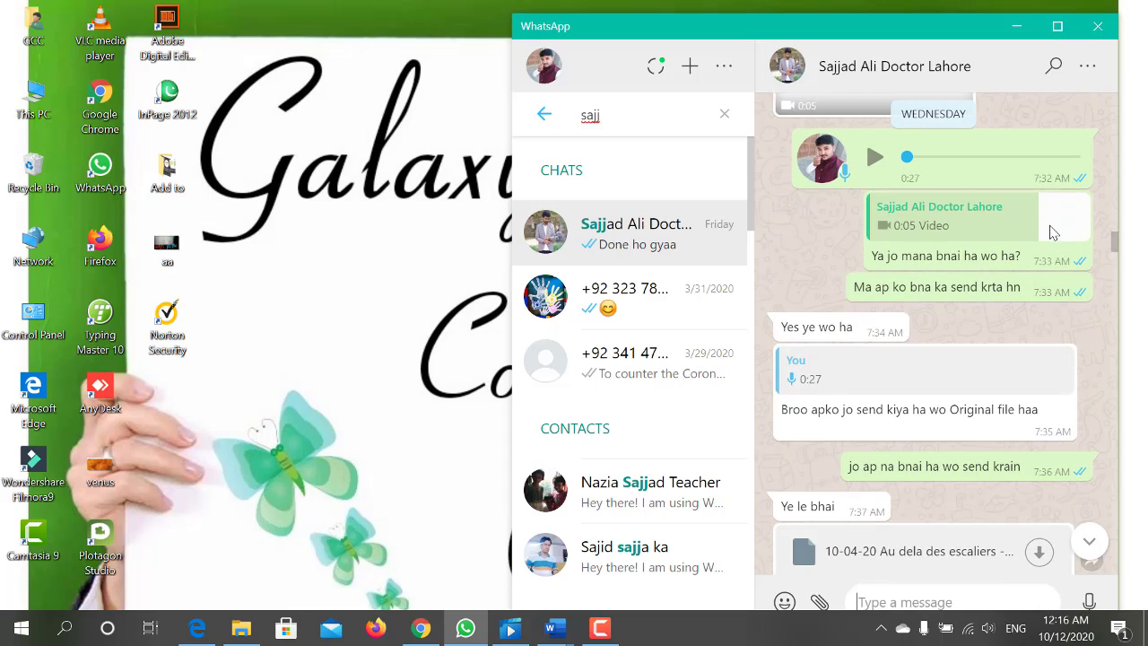
scroll(1053, 232, down, 2)
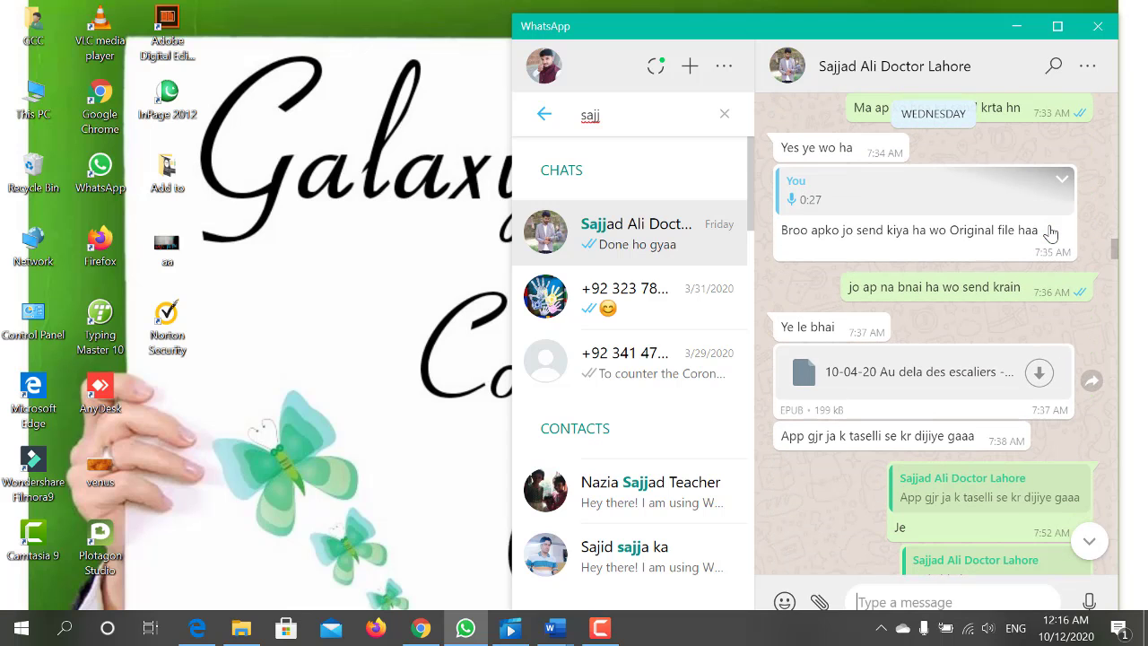
scroll(1040, 242, down, 2)
scroll(1010, 256, down, 2)
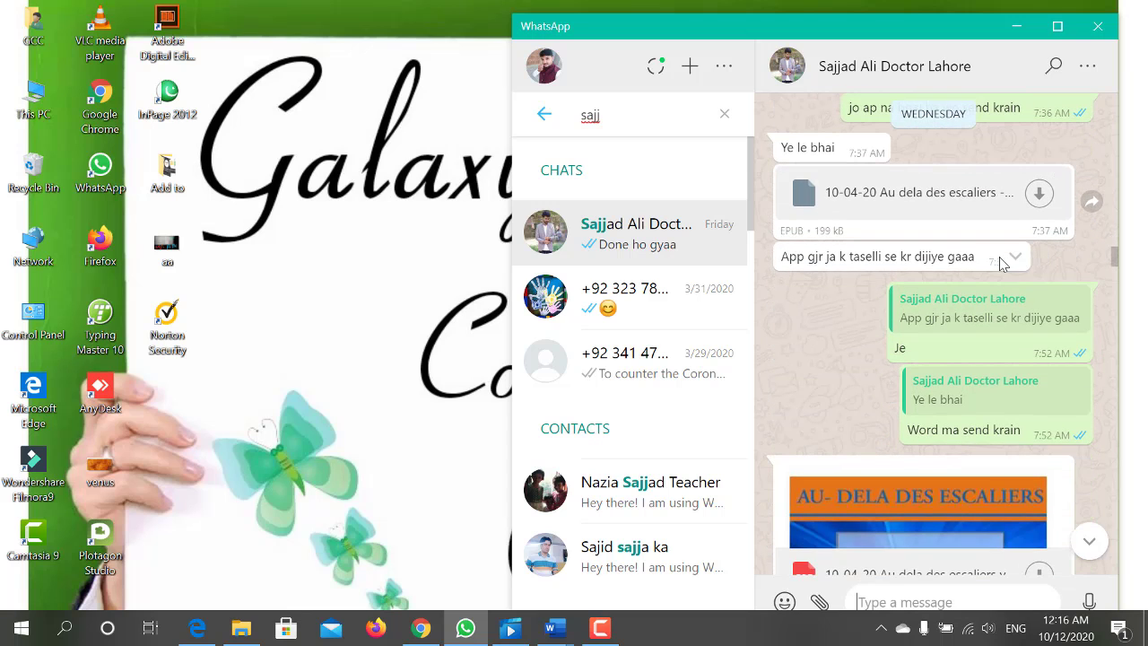
scroll(1005, 257, down, 3)
scroll(999, 257, down, 1)
scroll(999, 256, down, 2)
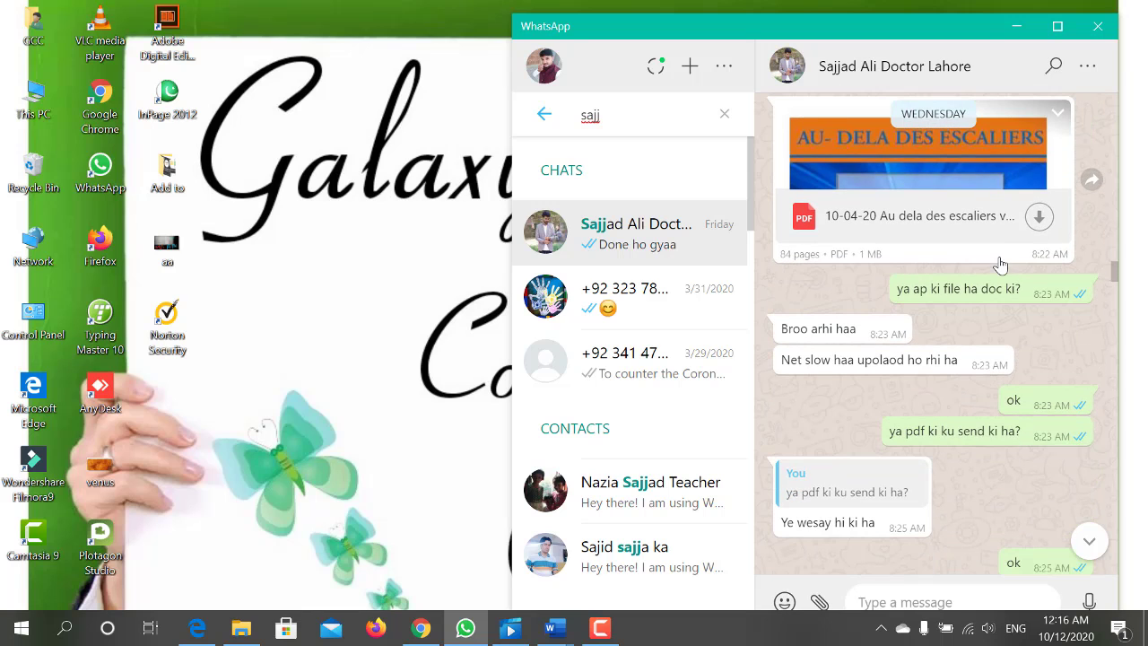
scroll(1000, 257, down, 1)
scroll(1000, 256, down, 1)
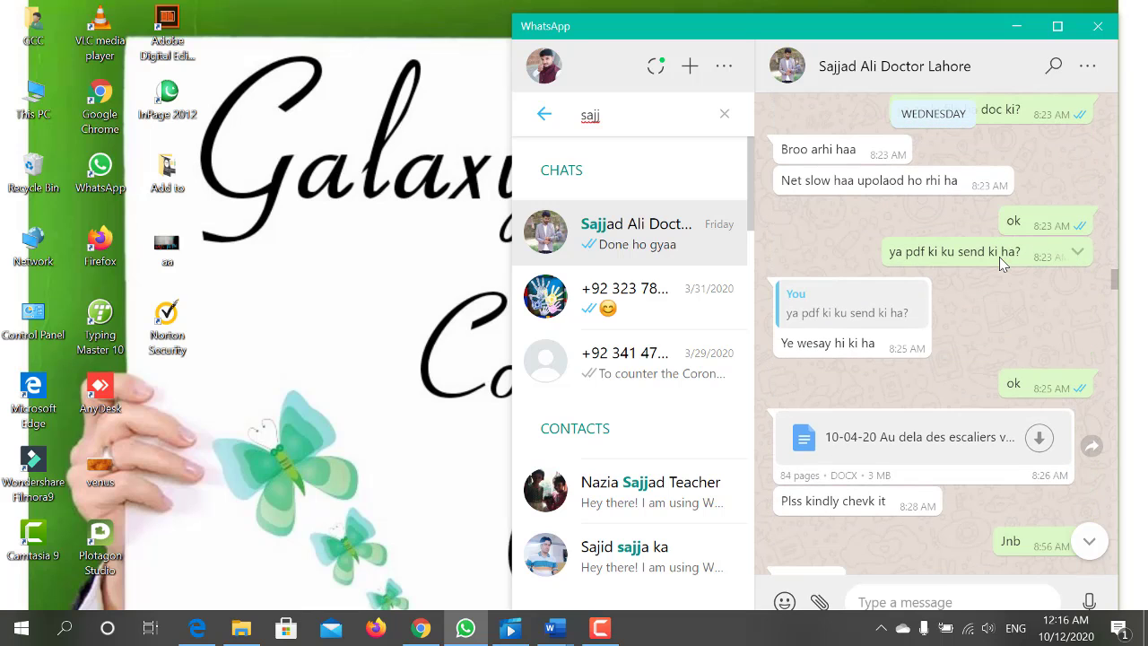
scroll(1000, 257, down, 1)
scroll(999, 257, down, 1)
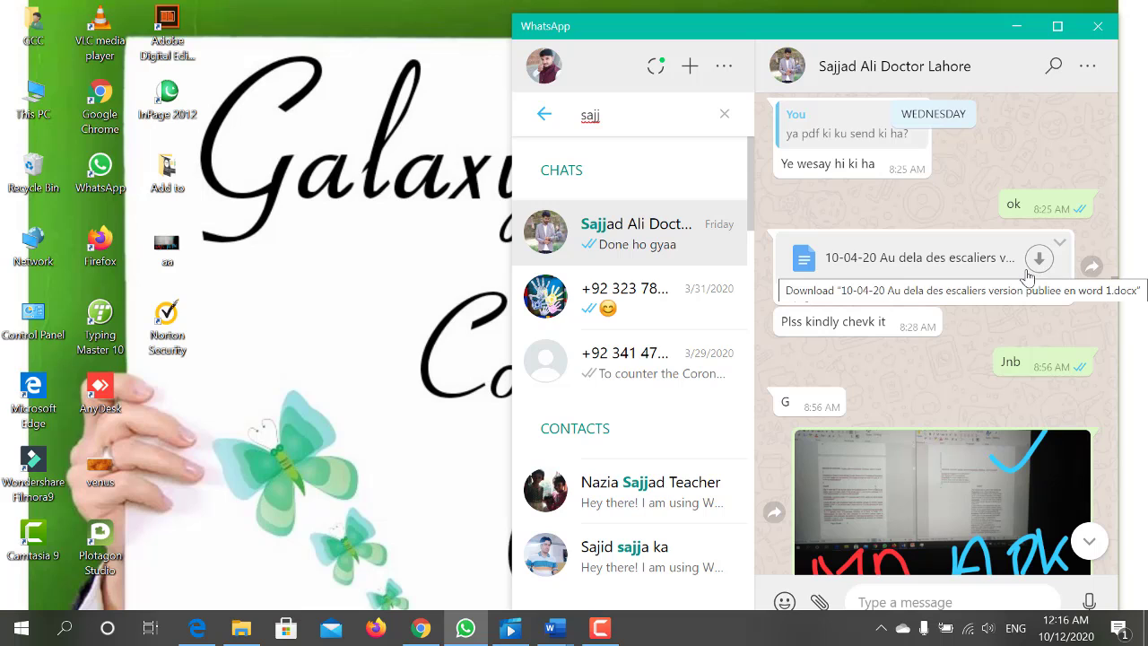
scroll(1025, 278, down, 2)
scroll(1025, 278, down, 2)
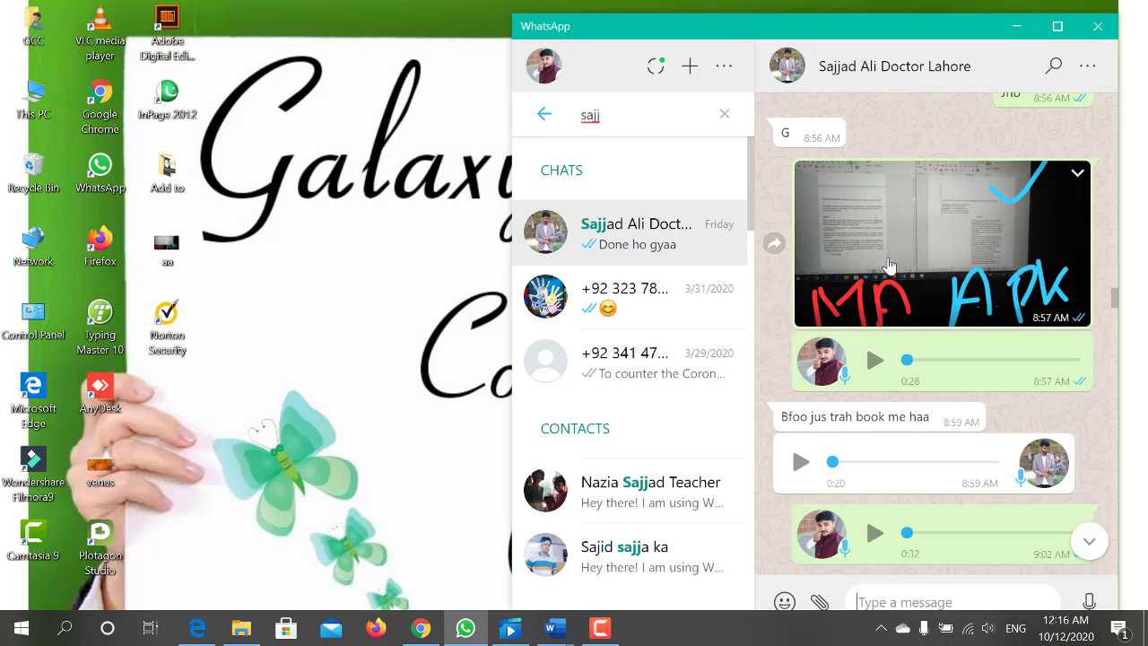
scroll(889, 265, down, 2)
scroll(889, 265, down, 2)
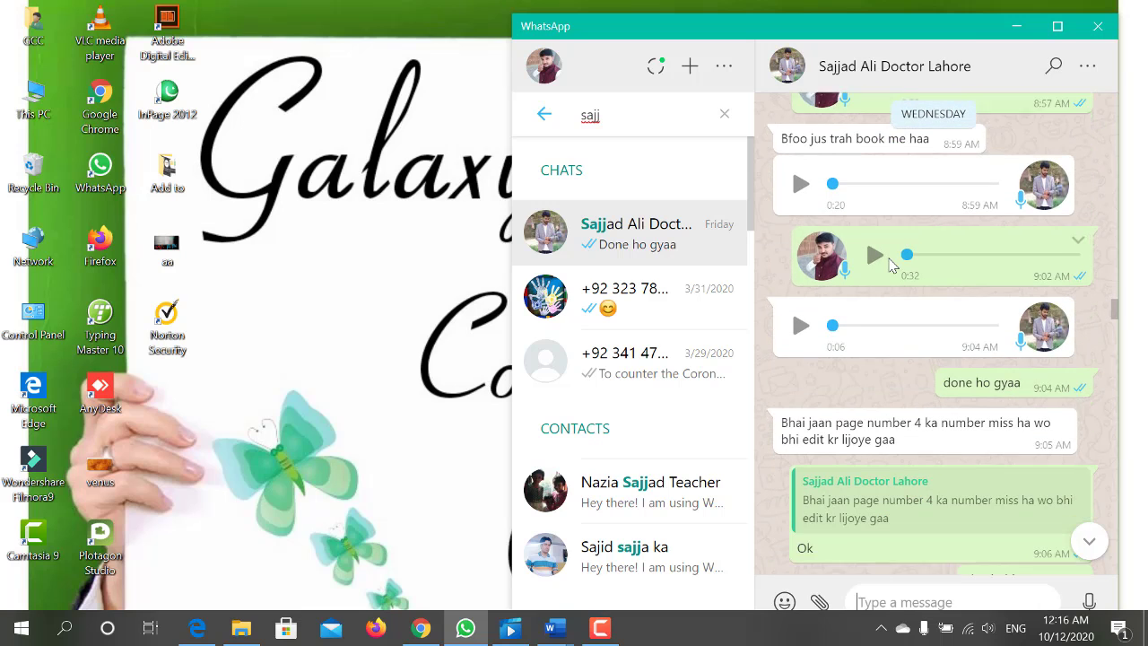
scroll(888, 265, down, 2)
scroll(891, 266, down, 2)
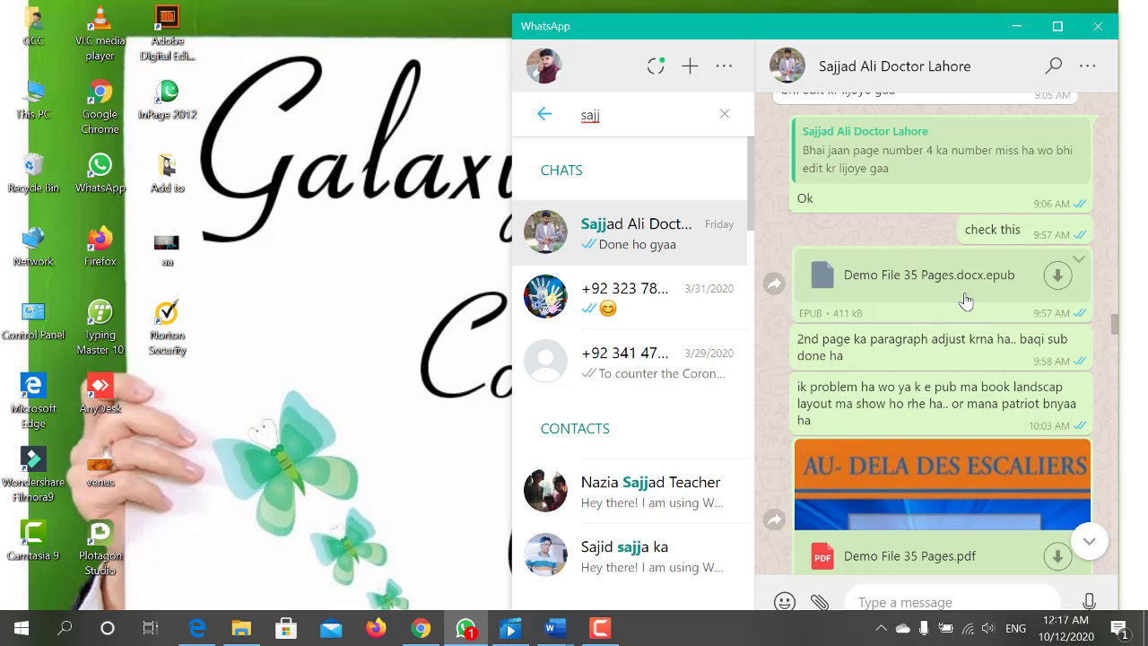
scroll(951, 303, down, 3)
scroll(970, 289, down, 1)
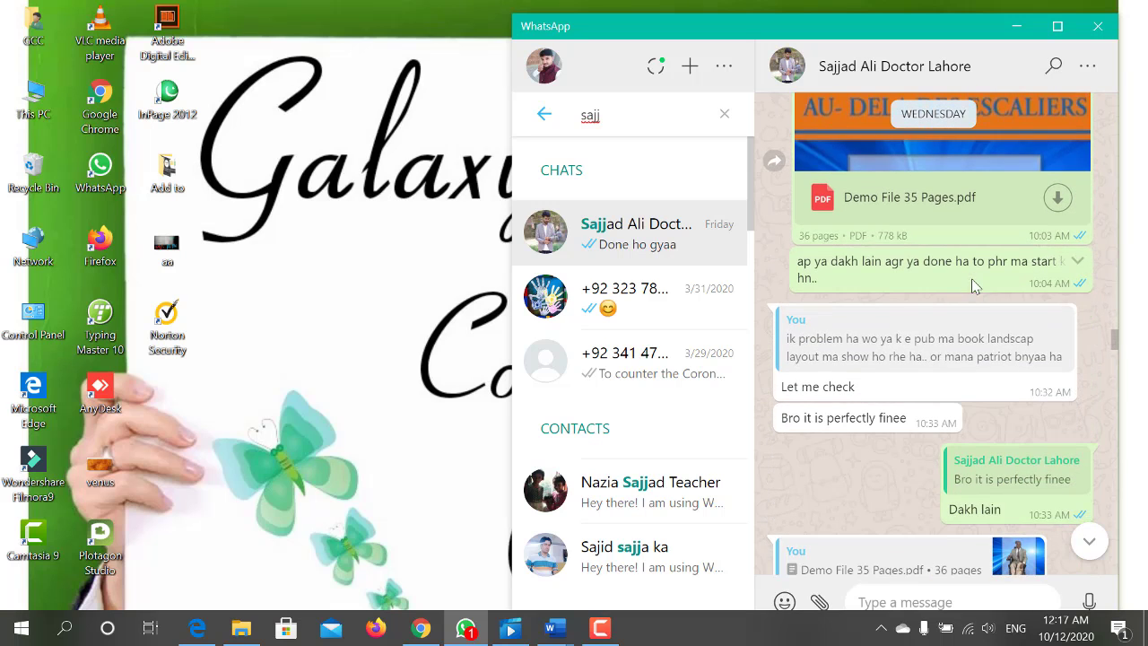
scroll(973, 287, down, 3)
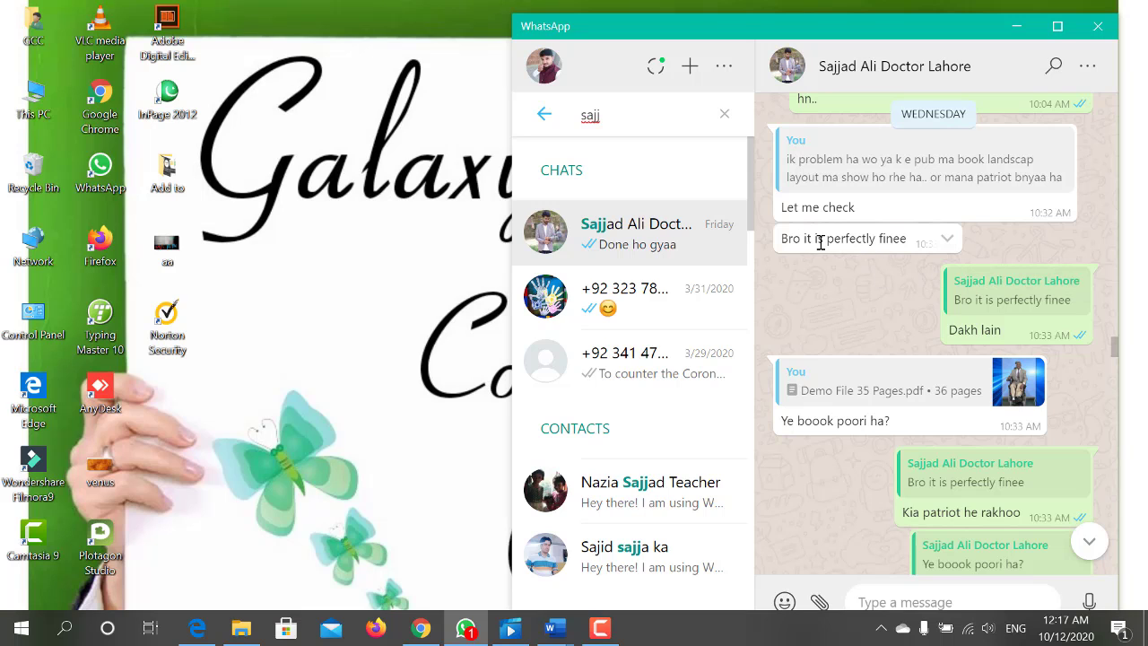
scroll(897, 243, down, 1)
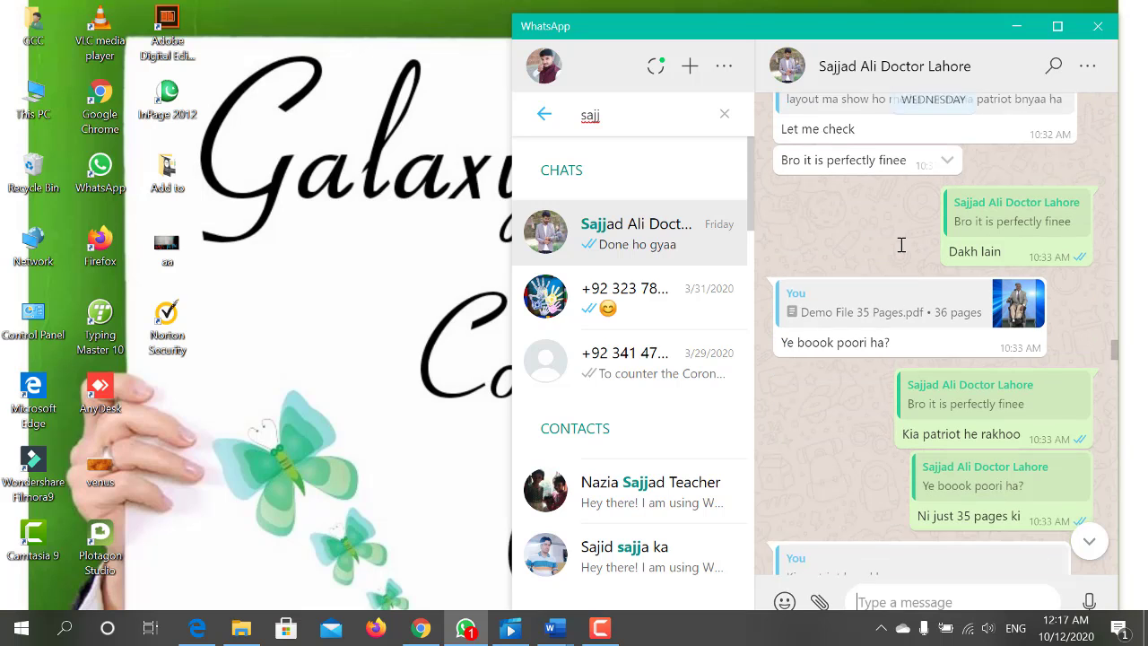
scroll(885, 308, down, 3)
scroll(897, 305, down, 3)
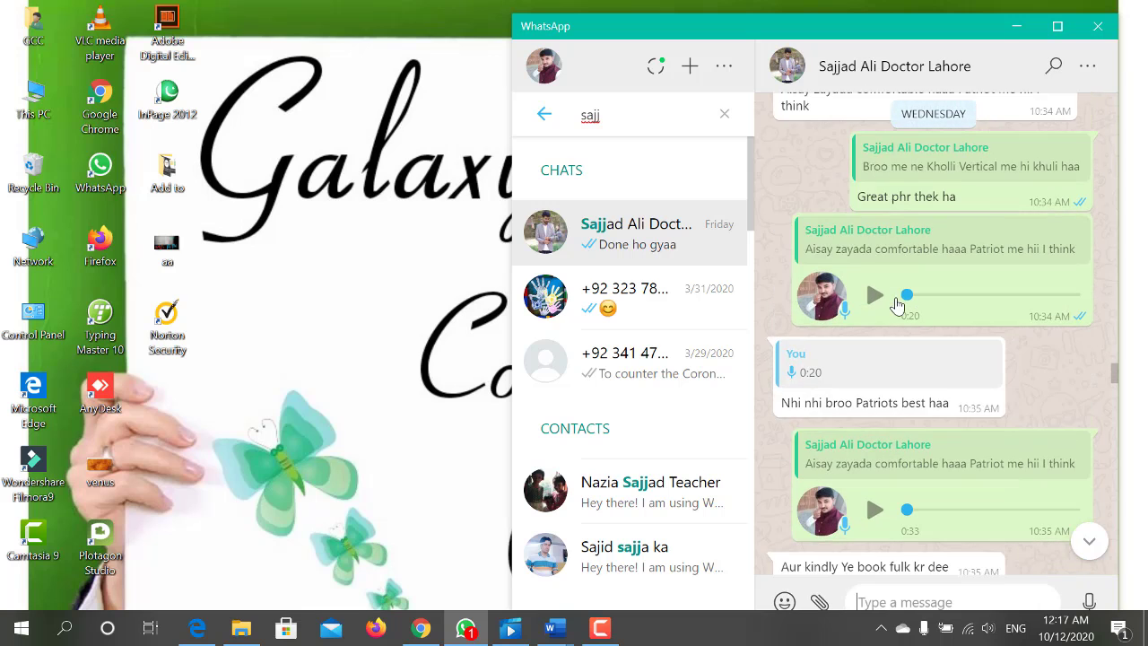
scroll(897, 305, down, 1)
scroll(898, 305, down, 3)
scroll(899, 306, down, 2)
scroll(900, 306, down, 1)
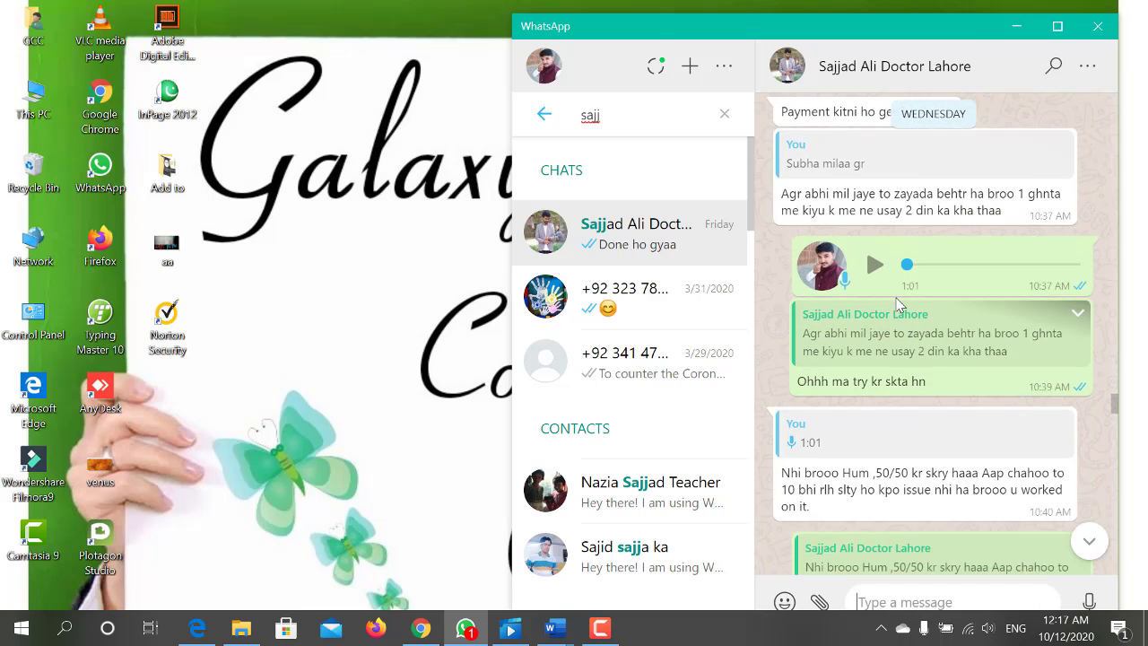
scroll(902, 306, down, 4)
scroll(906, 306, down, 1)
scroll(915, 305, down, 2)
scroll(915, 305, down, 2)
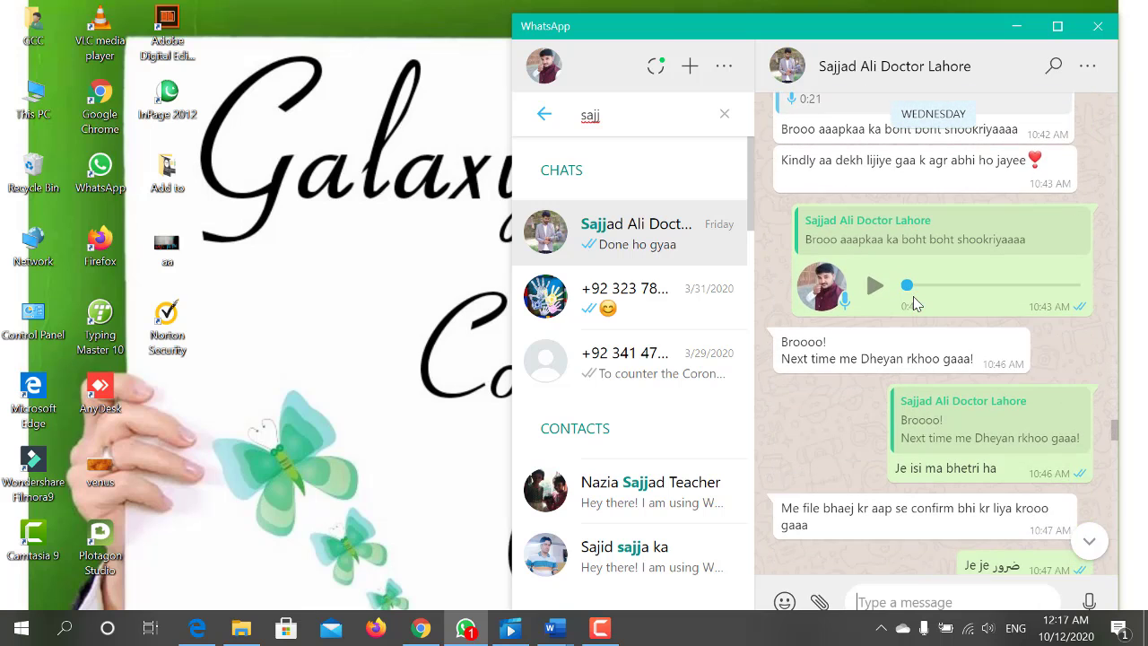
scroll(915, 305, down, 1)
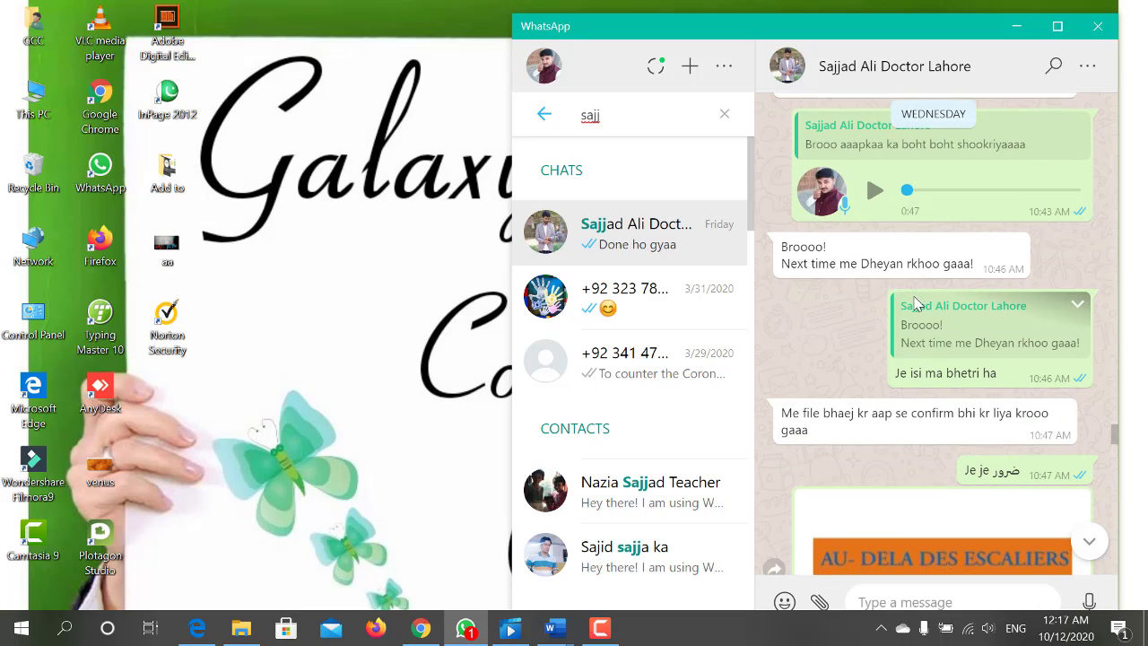
scroll(915, 305, down, 2)
scroll(916, 304, down, 1)
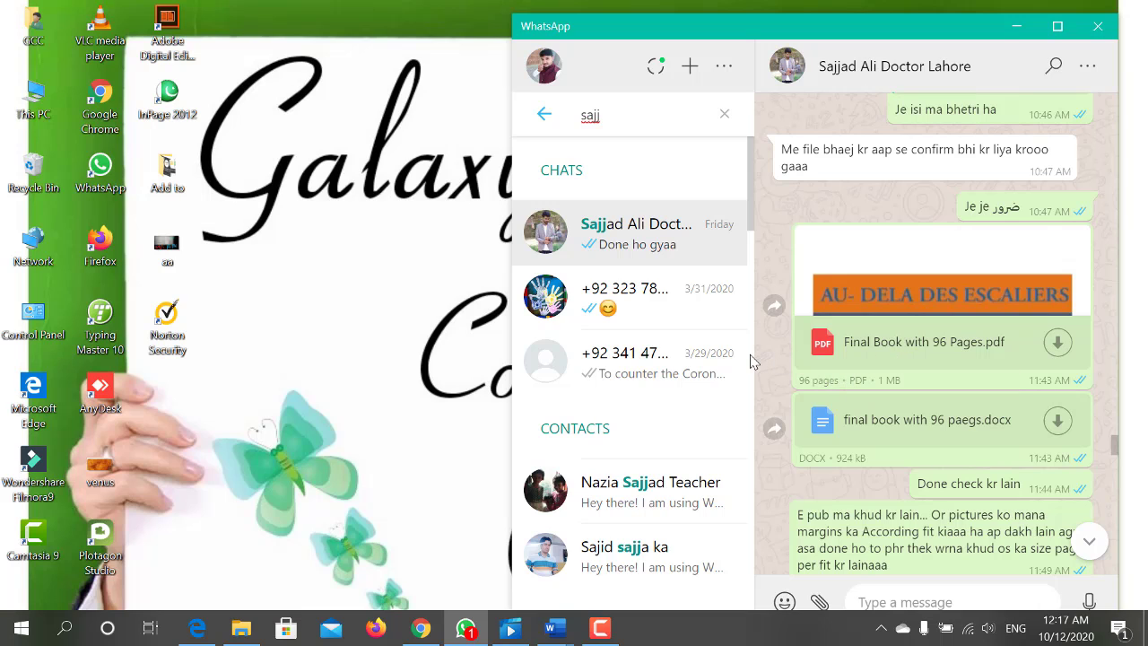
scroll(830, 390, down, 2)
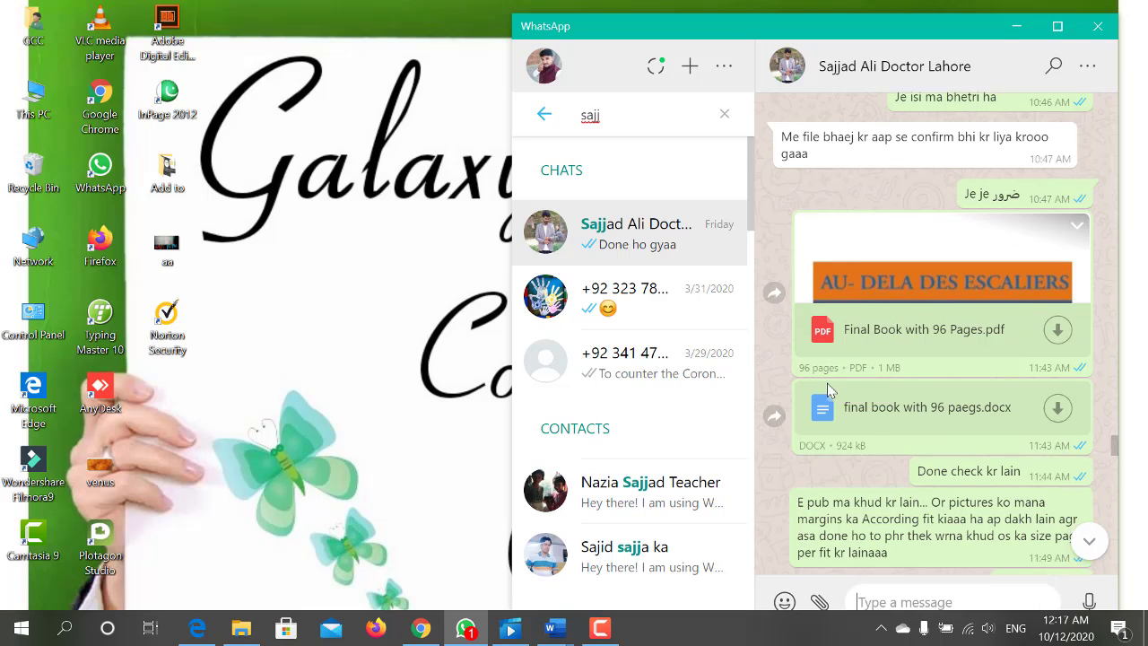
scroll(832, 385, down, 2)
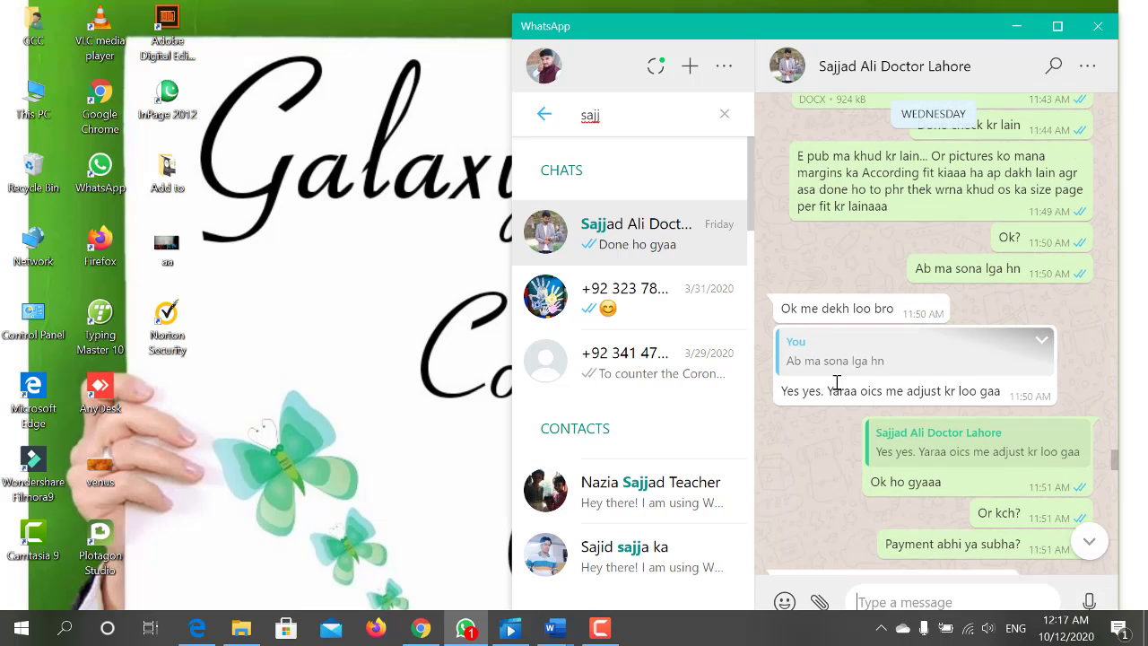
scroll(839, 384, down, 3)
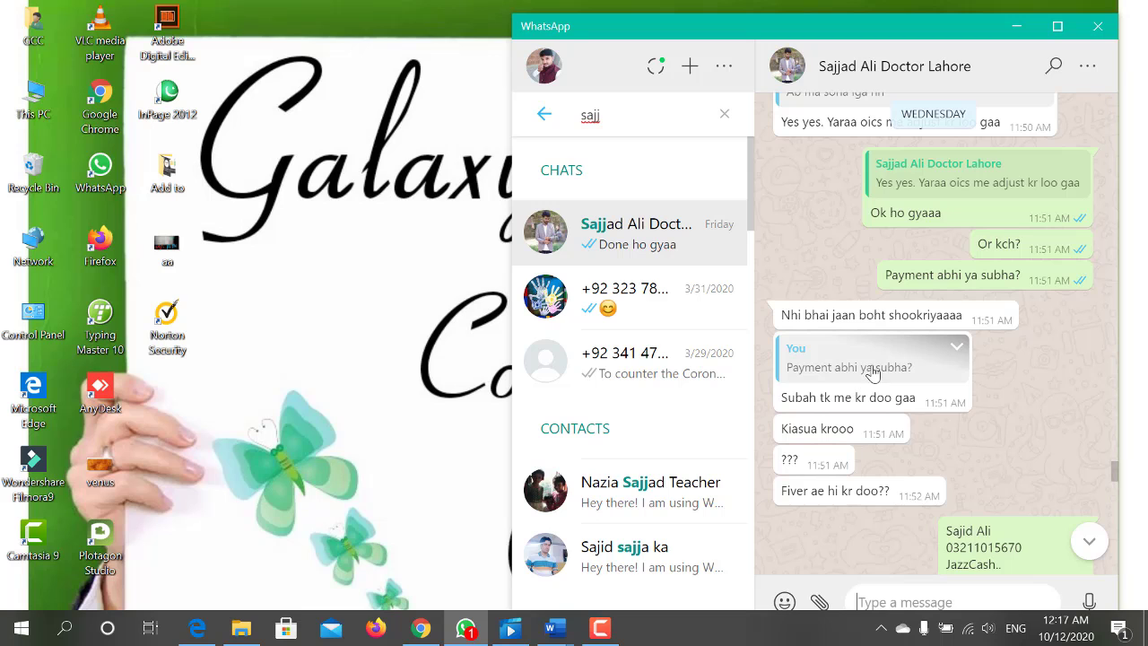
scroll(938, 351, down, 1)
scroll(986, 184, up, 1)
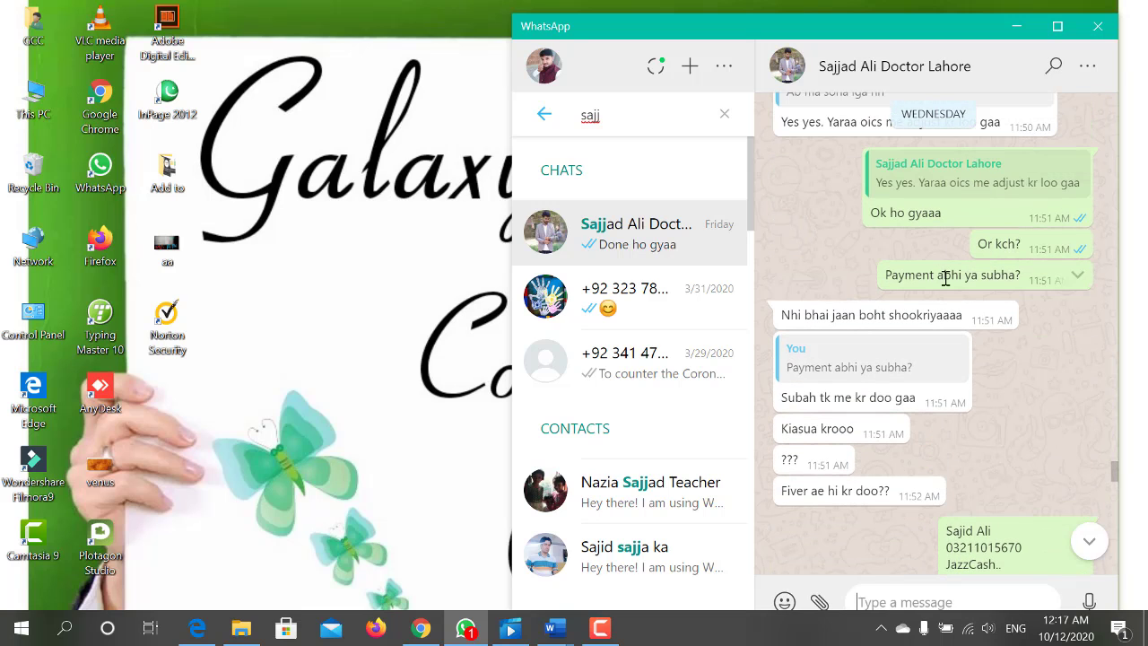
scroll(837, 315, down, 1)
scroll(861, 309, down, 2)
scroll(897, 307, down, 2)
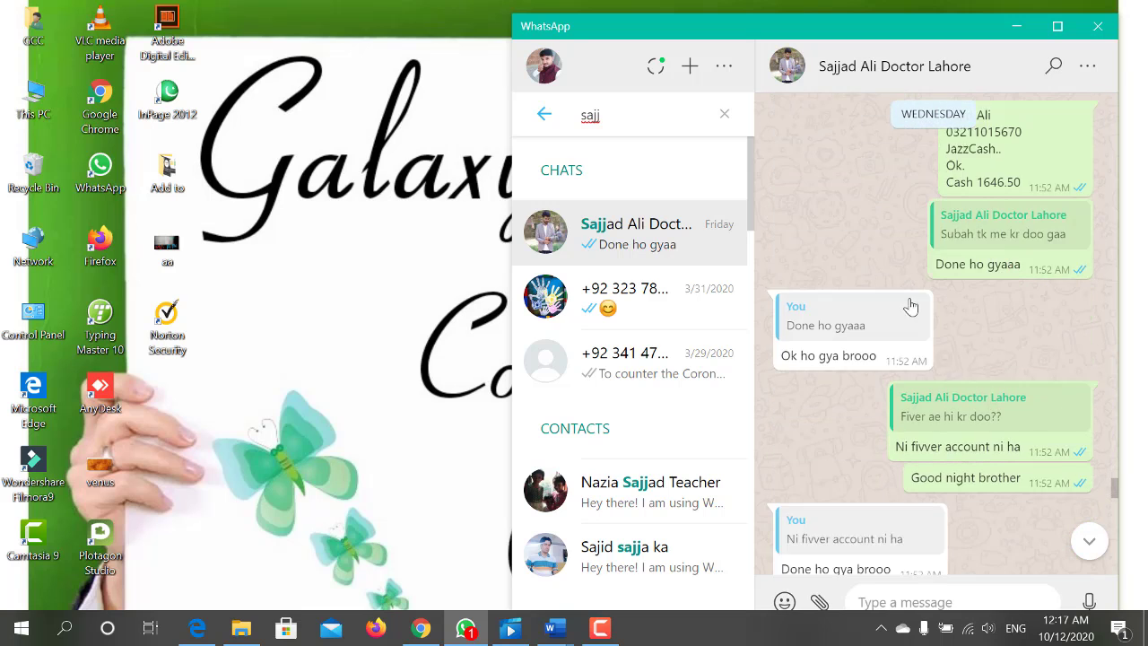
scroll(933, 287, up, 1)
scroll(951, 264, up, 1)
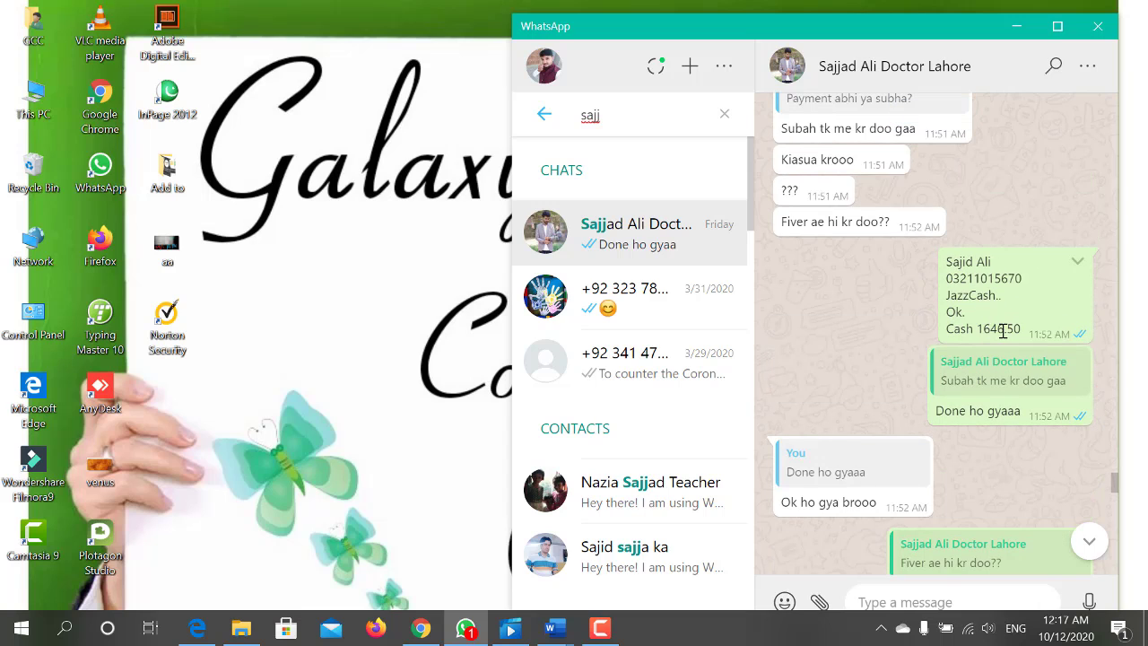
scroll(987, 324, down, 2)
scroll(959, 321, down, 3)
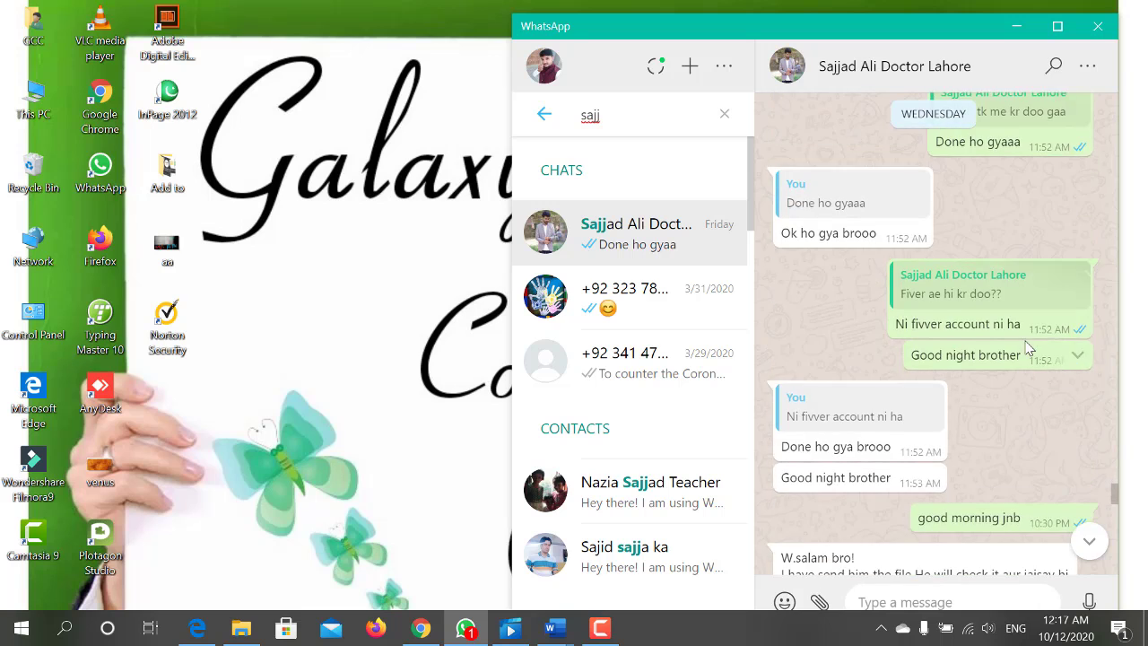
scroll(941, 319, down, 3)
scroll(941, 320, down, 3)
scroll(940, 319, down, 3)
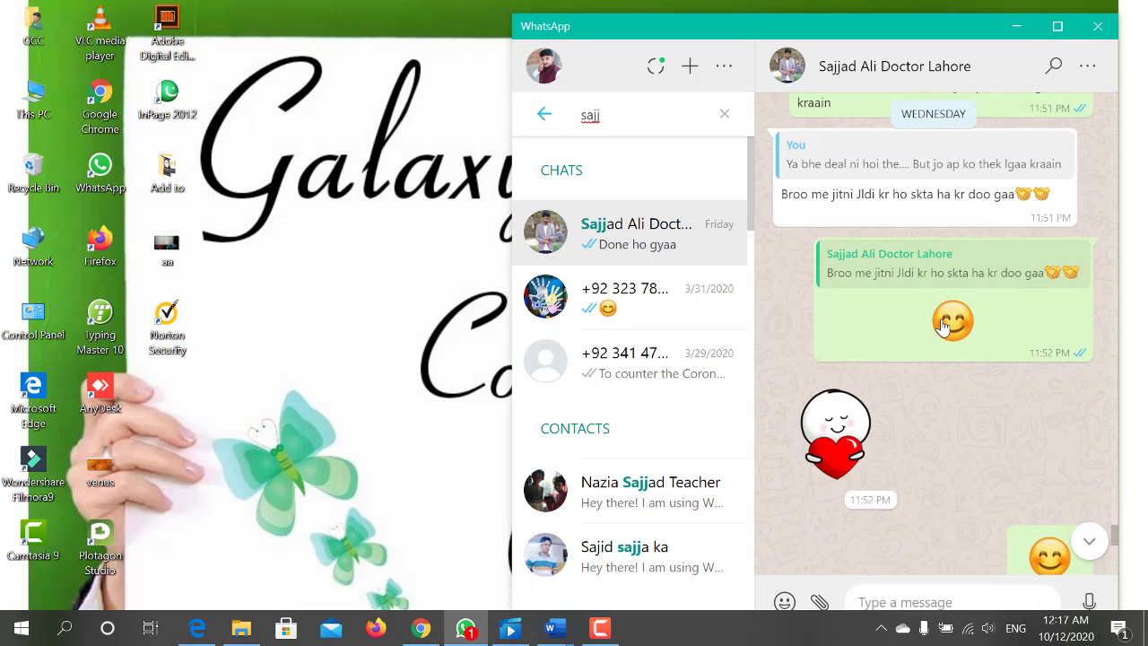
scroll(941, 318, down, 1)
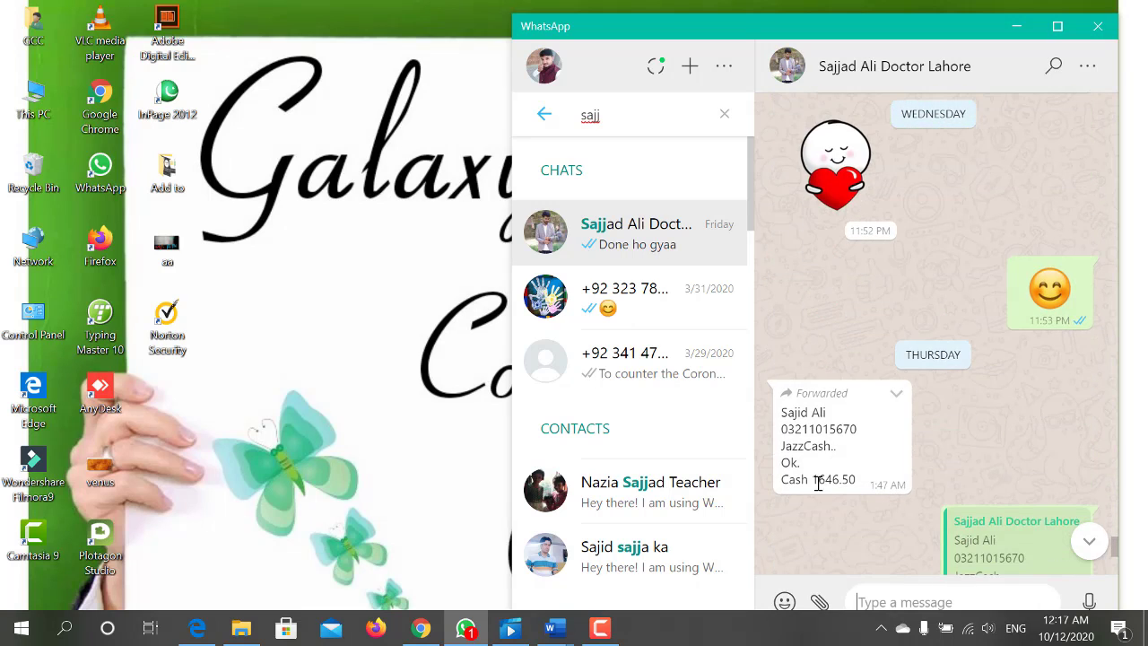
scroll(864, 474, down, 1)
scroll(874, 469, down, 3)
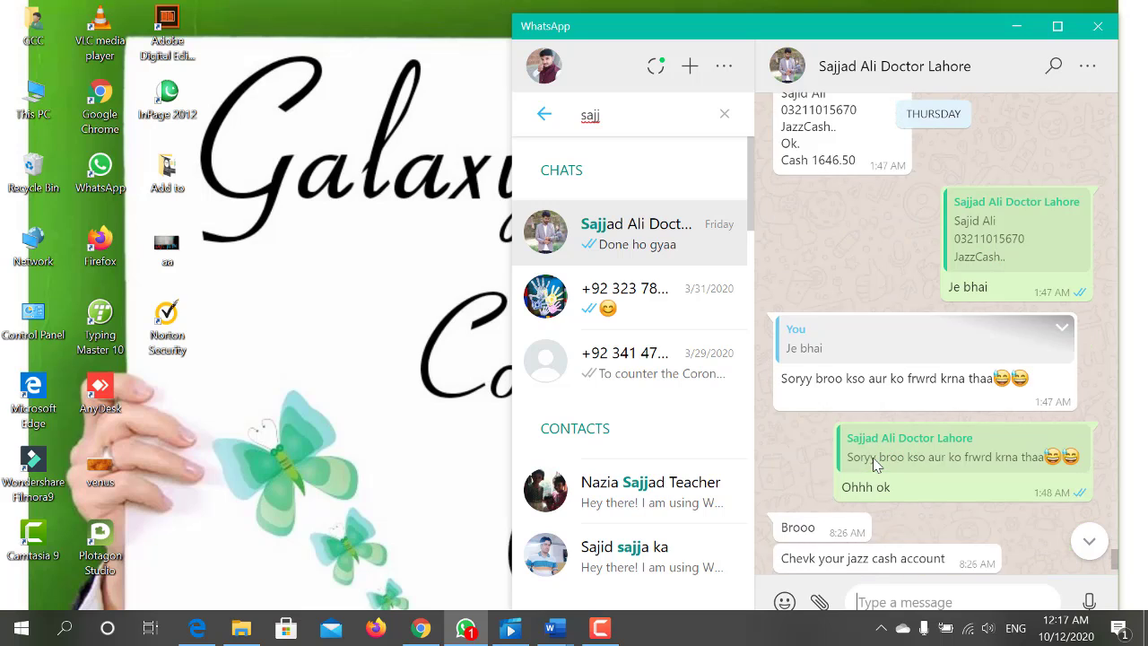
scroll(873, 458, down, 1)
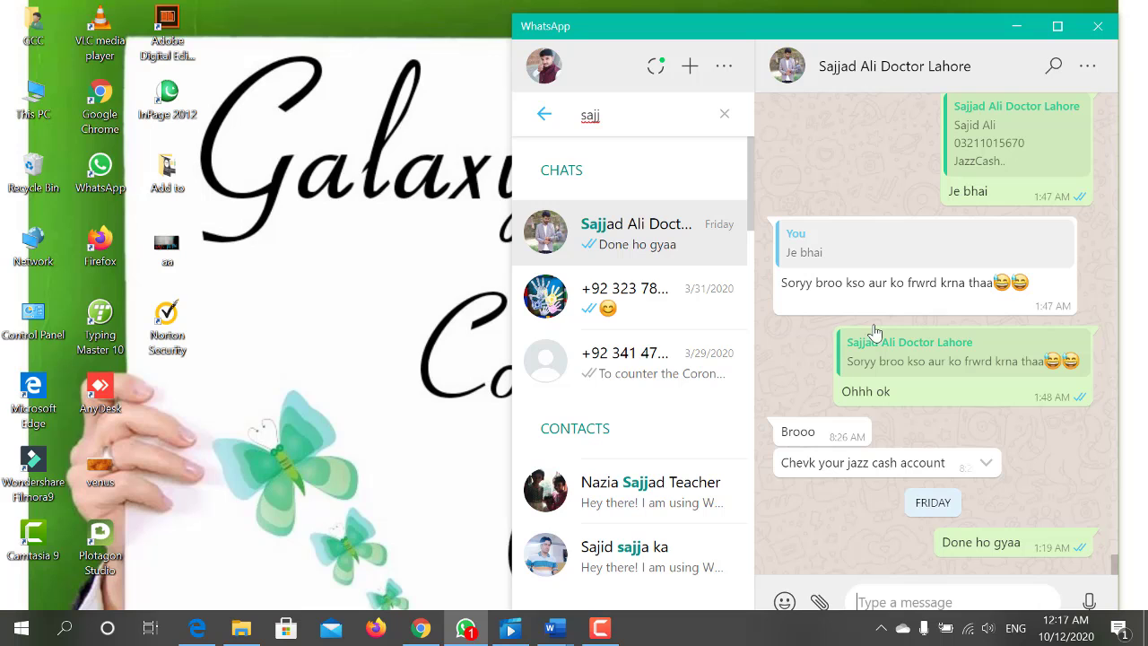
- Minimize WhatsApp and bring up the 'Final Book with 96 Pages' Word document
click(1018, 26)
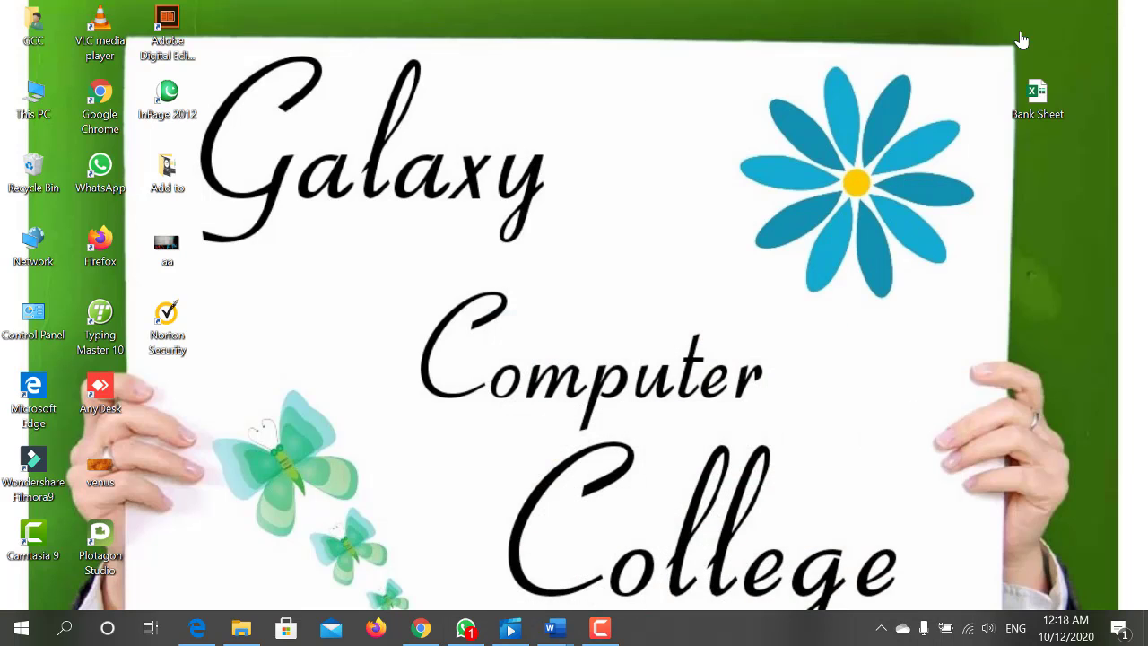
mouse_move(563, 624)
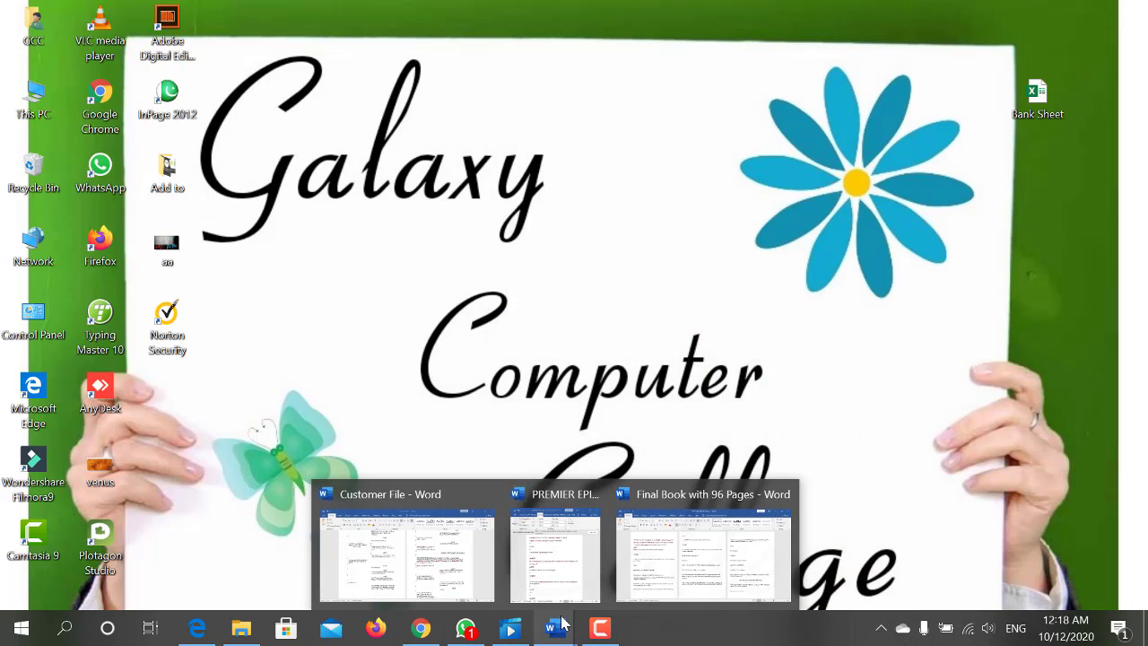
click(667, 539)
- Scroll up to page 1 showing the AU- DELA DES ESCALIERS cover
scroll(668, 539, up, 4)
scroll(668, 535, up, 4)
scroll(668, 533, up, 4)
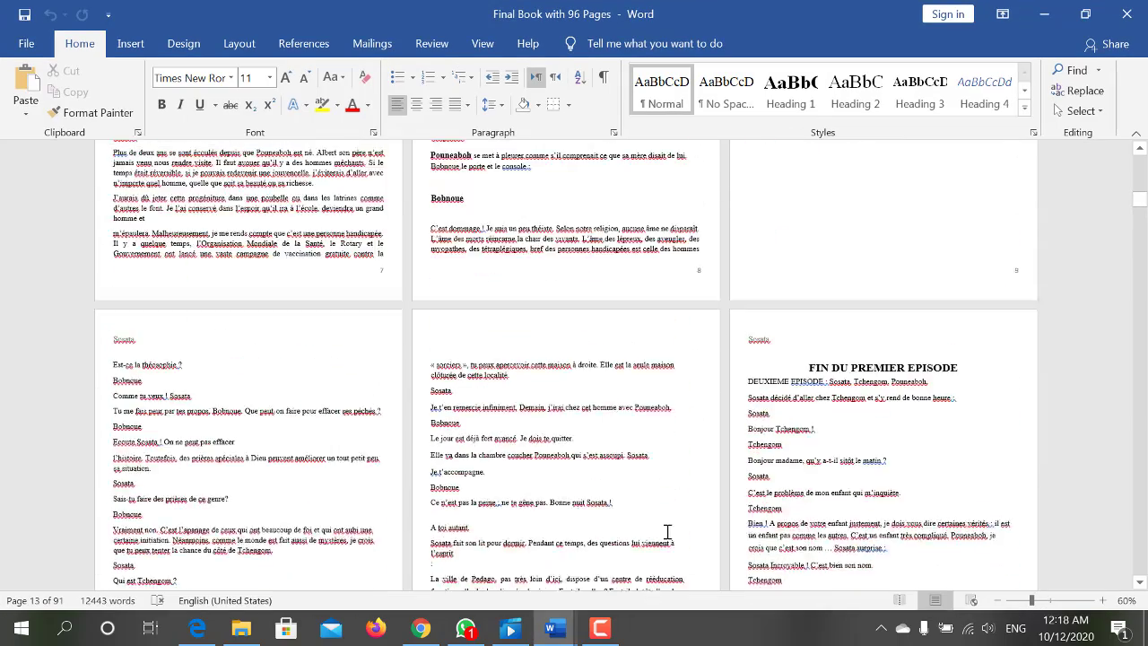
scroll(667, 532, up, 4)
scroll(667, 532, up, 4)
scroll(667, 532, up, 4)
scroll(668, 532, up, 4)
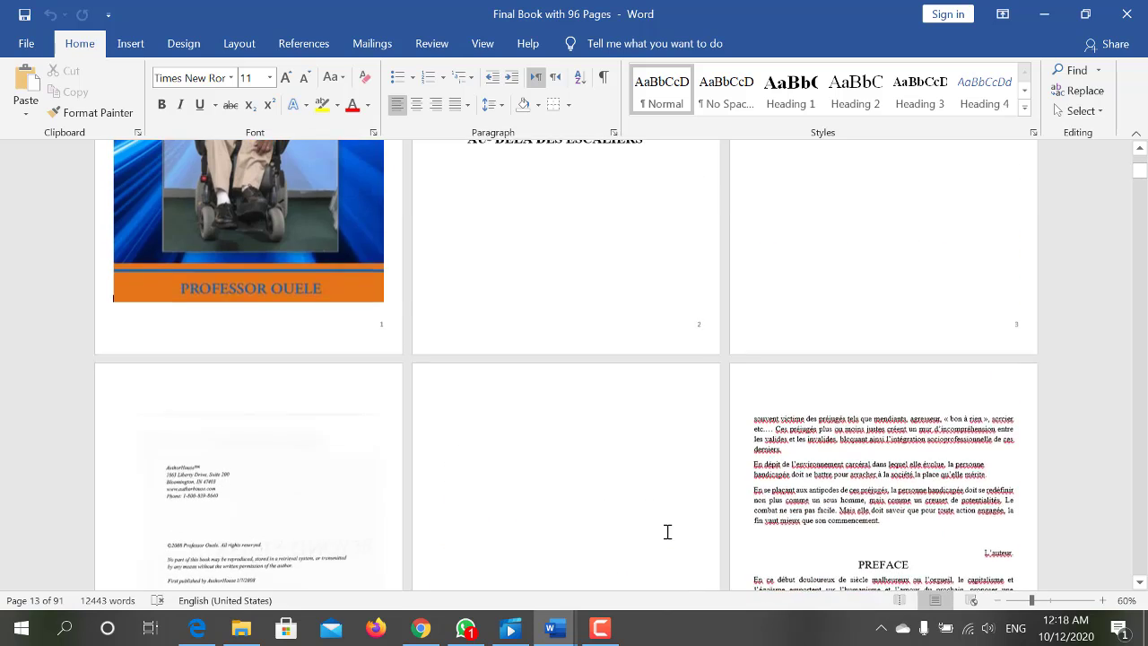
scroll(667, 532, up, 4)
scroll(667, 532, up, 1)
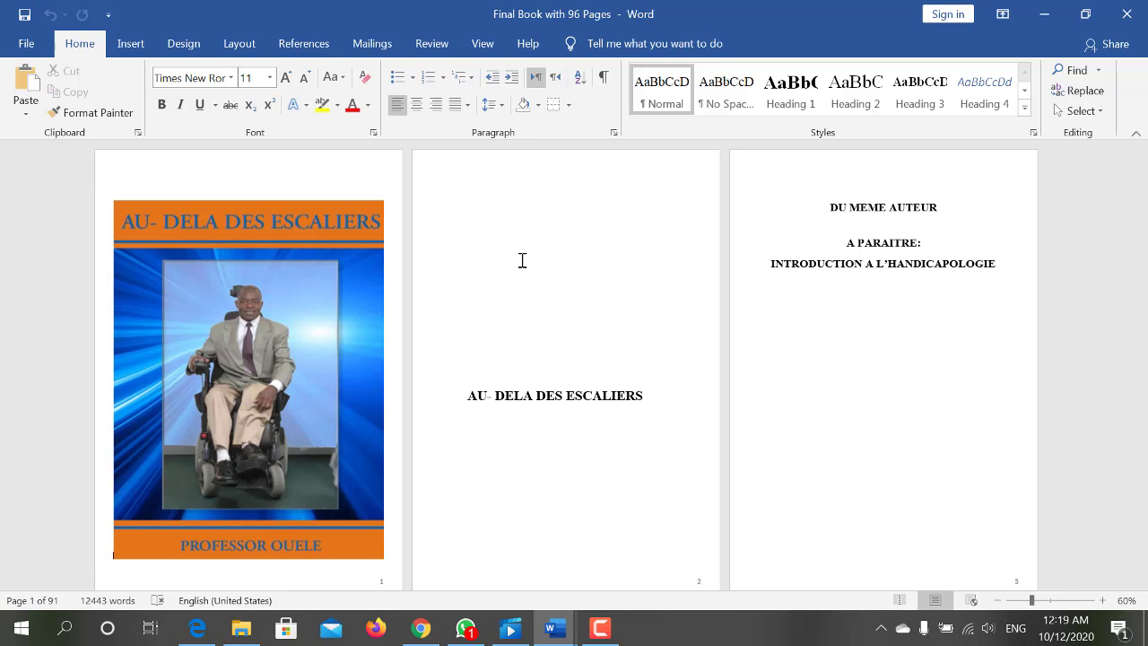
scroll(522, 260, down, 3)
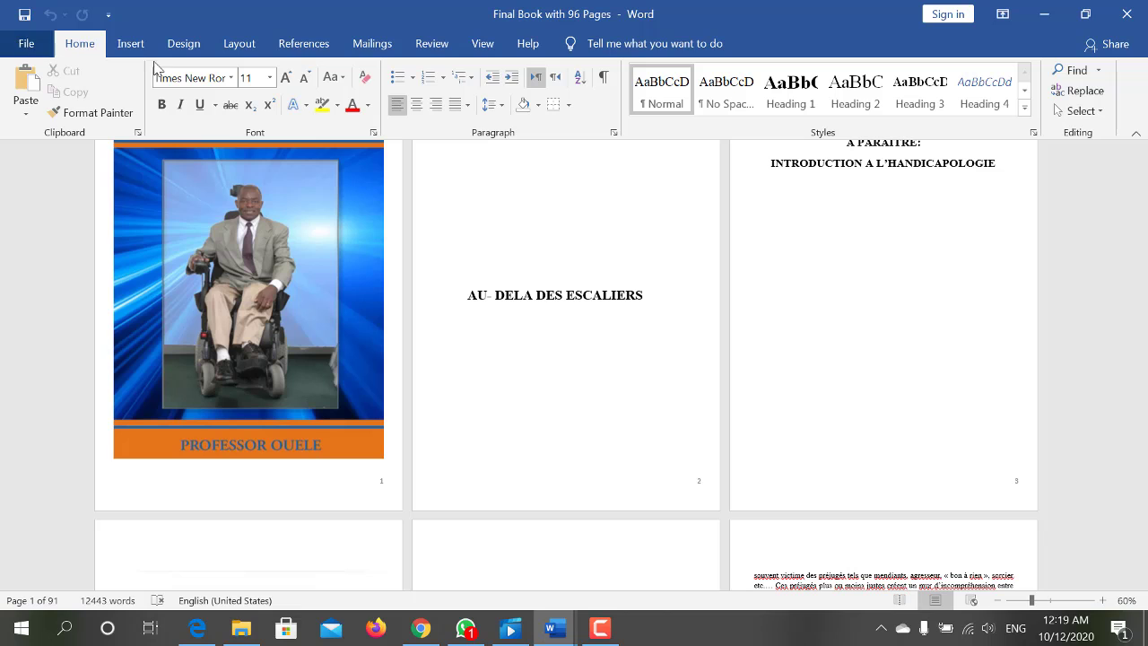
- Open Word Options from the File menu and cancel it without changing anything
click(27, 44)
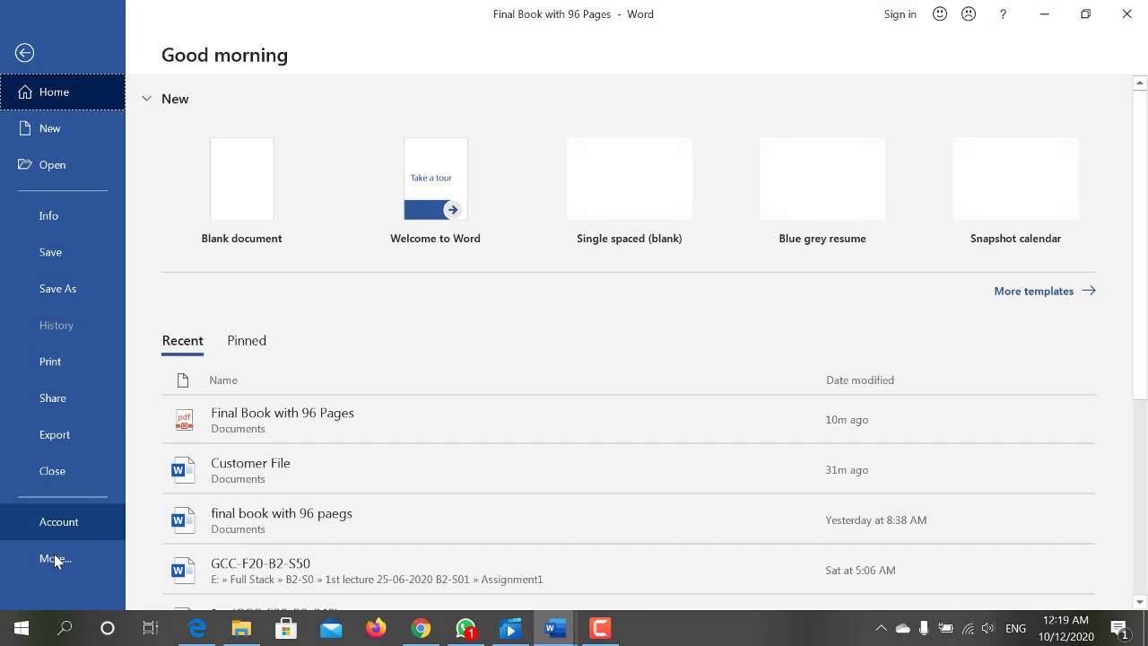
click(56, 557)
click(170, 556)
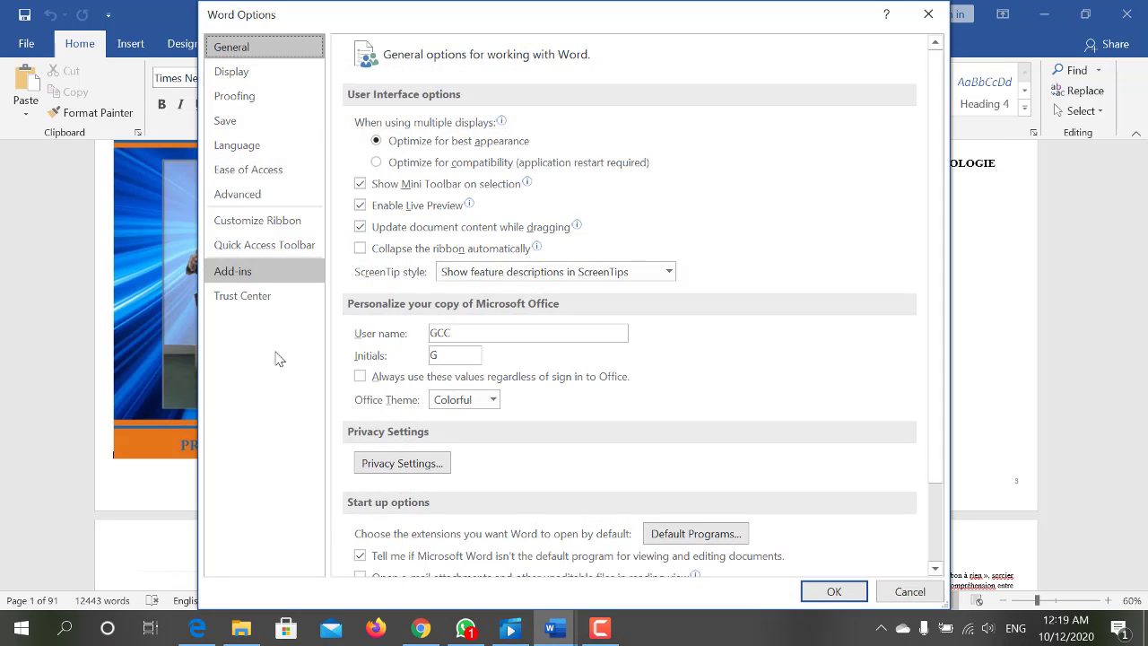
click(900, 594)
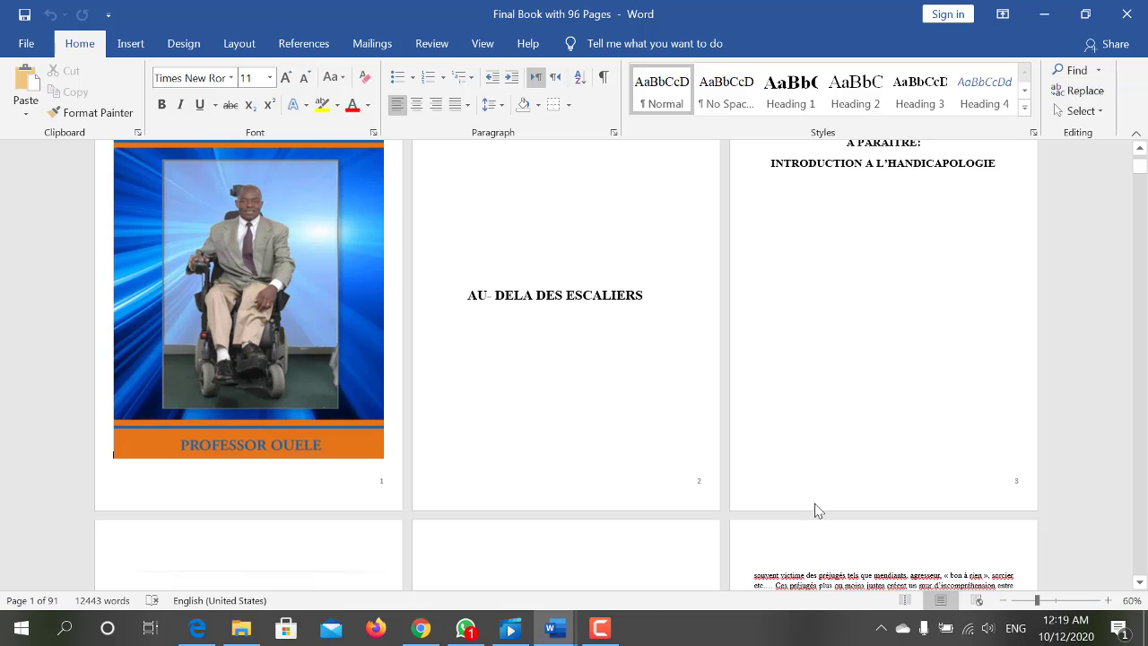
- Insert a page break before the PREFACE heading so it starts page 7, then minimize Word
scroll(817, 507, down, 2)
scroll(815, 503, down, 2)
scroll(814, 502, down, 1)
scroll(815, 501, down, 1)
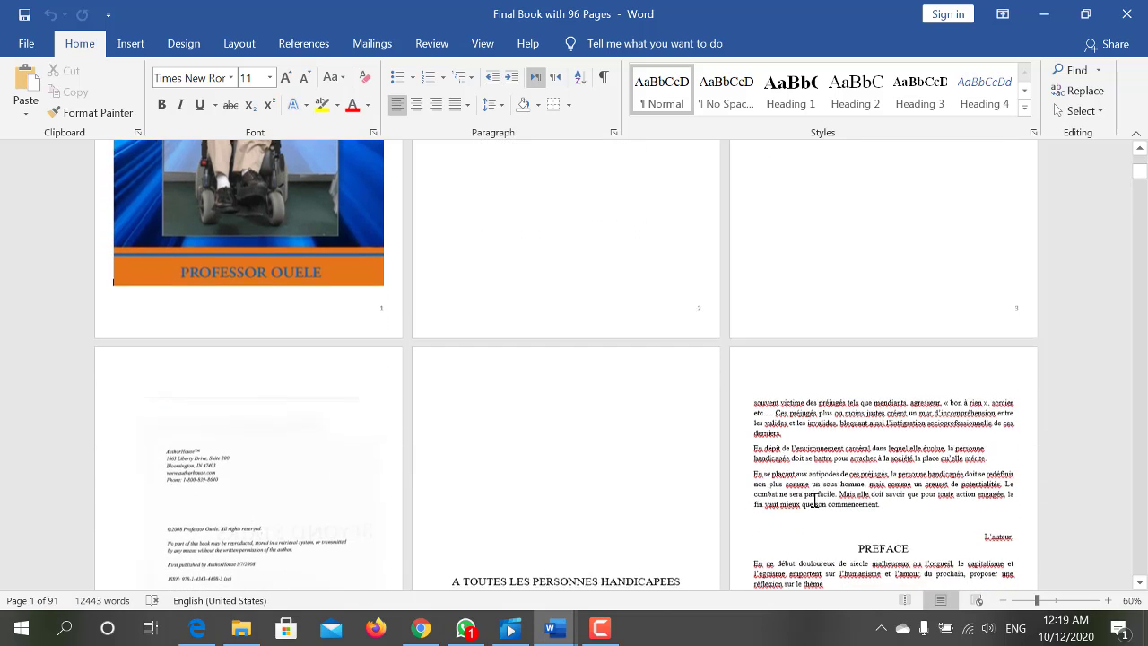
scroll(814, 500, down, 1)
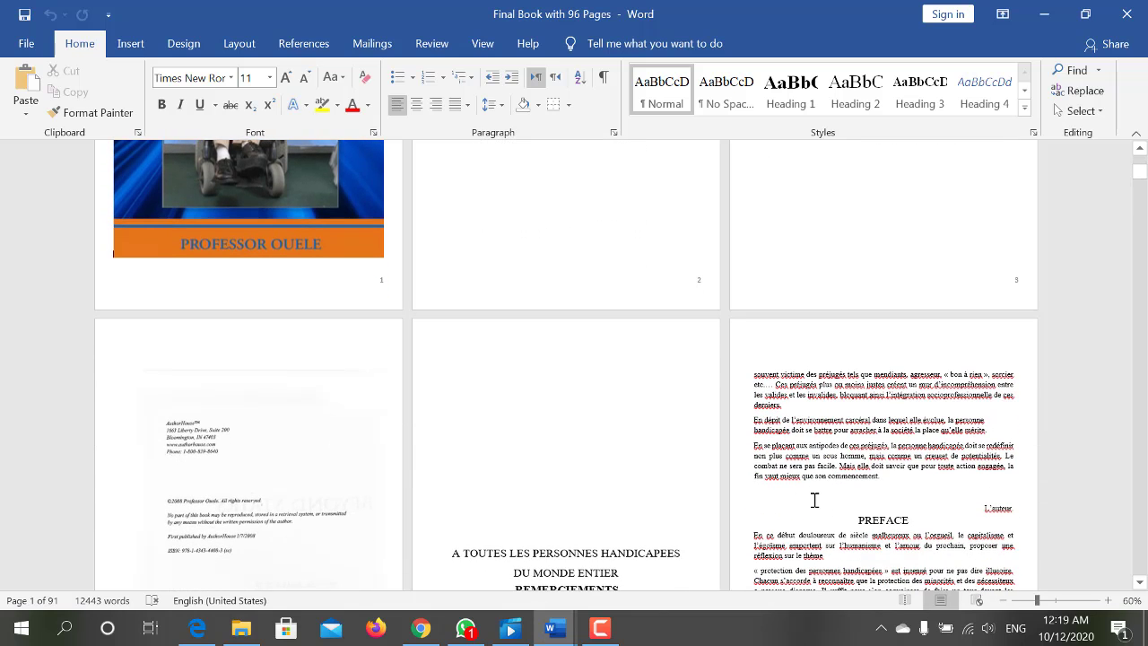
scroll(825, 502, down, 2)
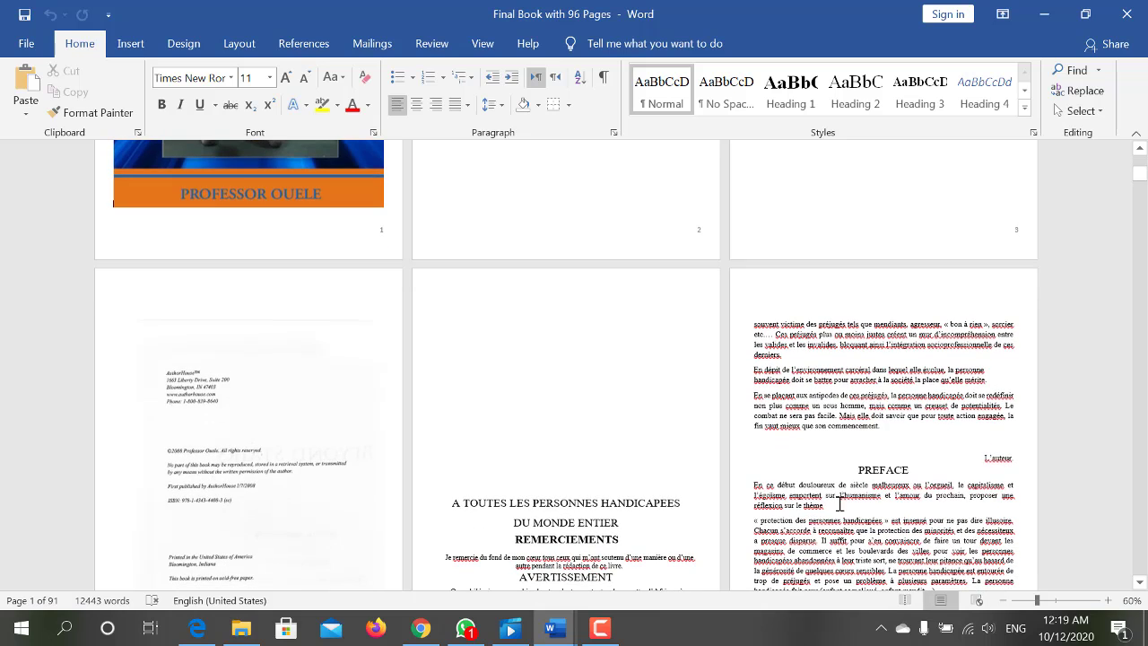
click(910, 432)
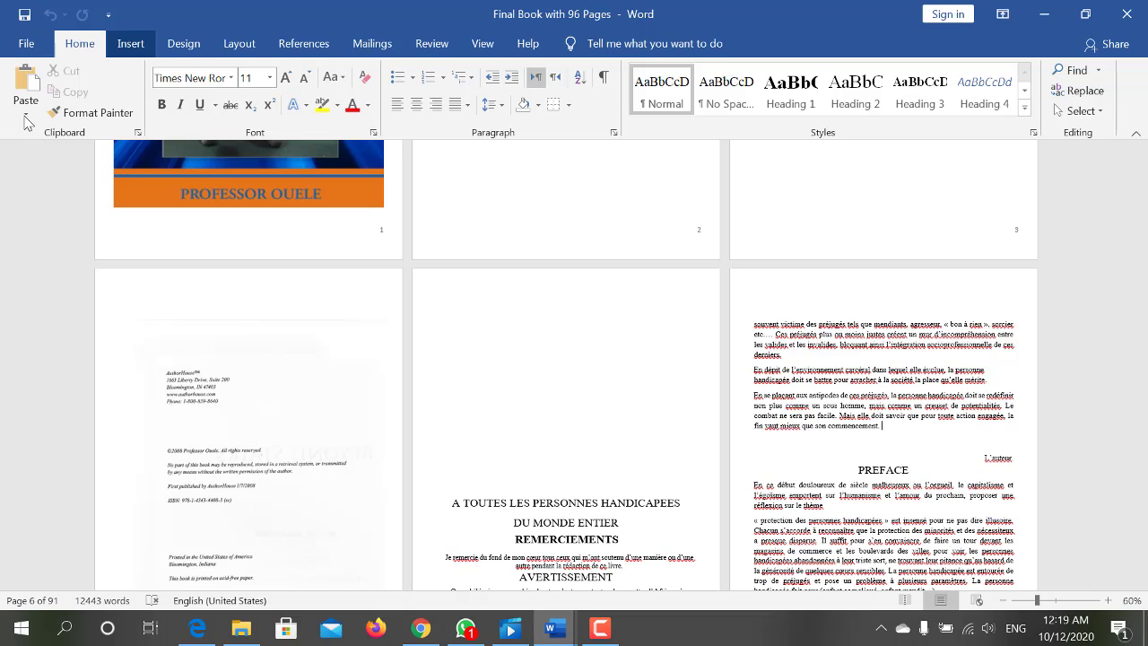
scroll(27, 123, down, 1)
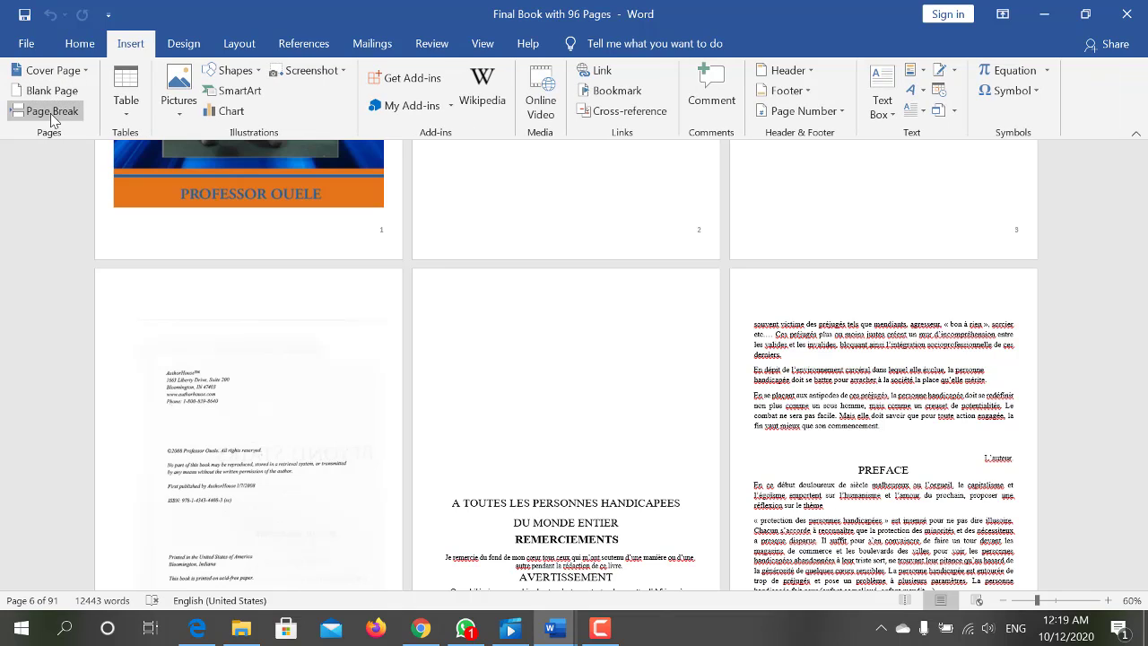
click(52, 111)
scroll(631, 415, down, 2)
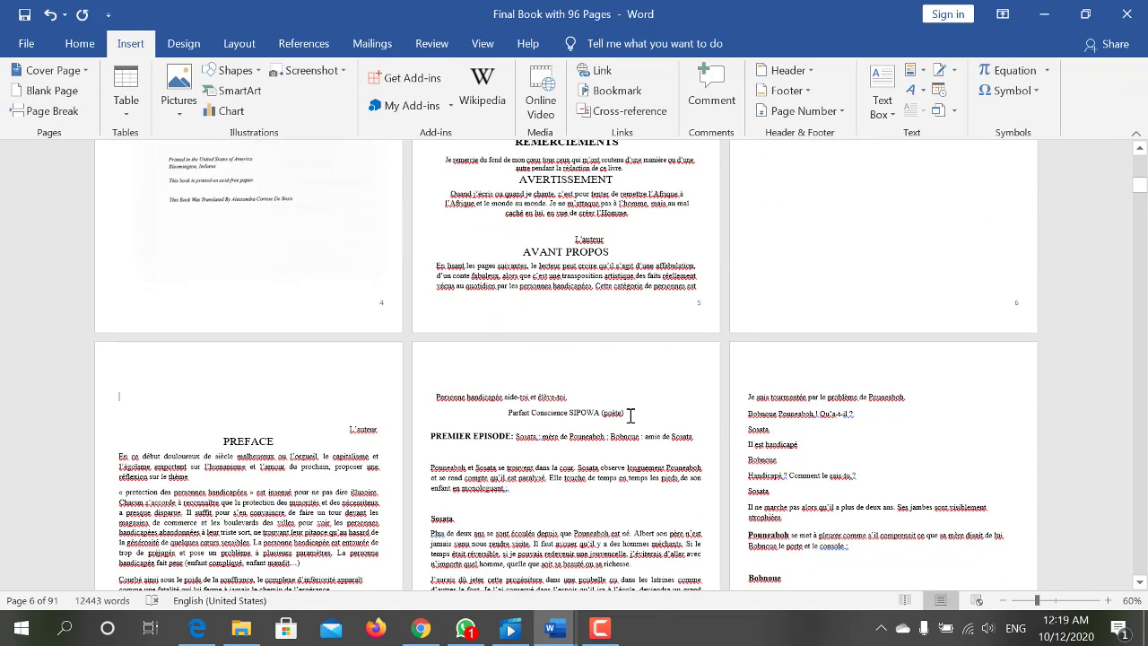
scroll(631, 415, down, 2)
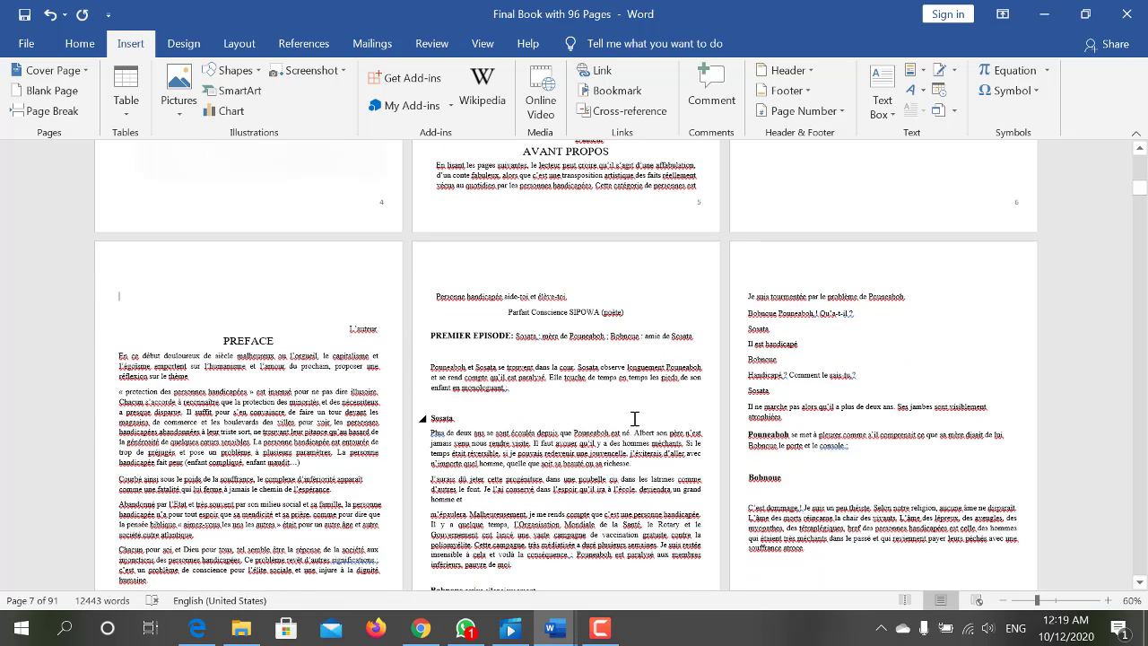
click(1041, 14)
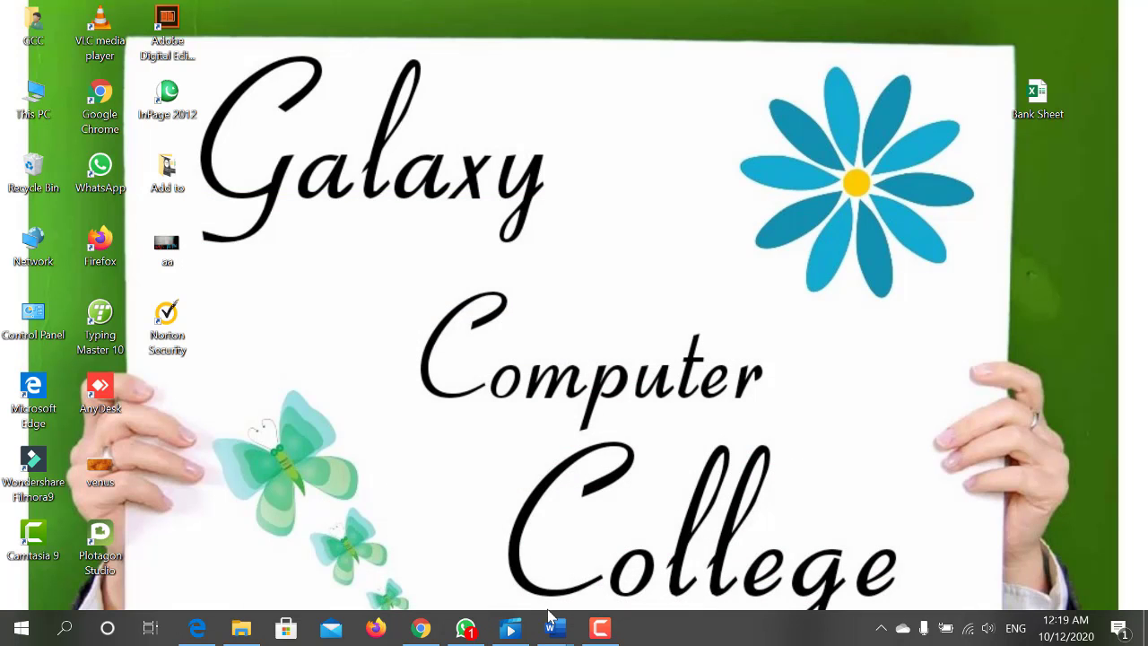